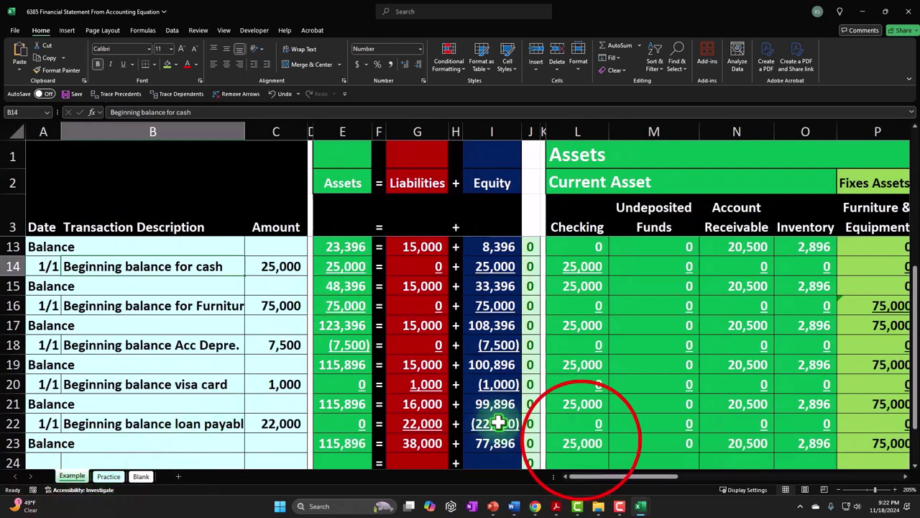
- Review the row 23 ending balances on the Example sheet from Checking through Utilities, continuing to the financial statements
{"action": "left_click", "coordinate": [579, 440]}
{"action": "key", "text": "Right"}
{"action": "key", "text": "Right"}
{"action": "key", "text": "Right"}
{"action": "key", "text": "Right"}
{"action": "key", "text": "Right"}
{"action": "key", "text": "Right"}
{"action": "key", "text": "Right"}
{"action": "key", "text": "Right"}
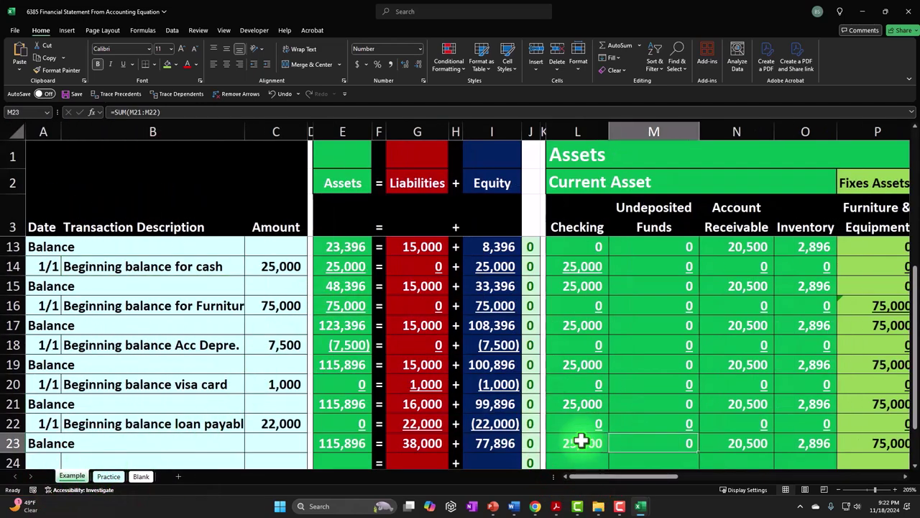
{"action": "key", "text": "Right"}
{"action": "key", "text": "Right"}
{"action": "key", "text": "Right"}
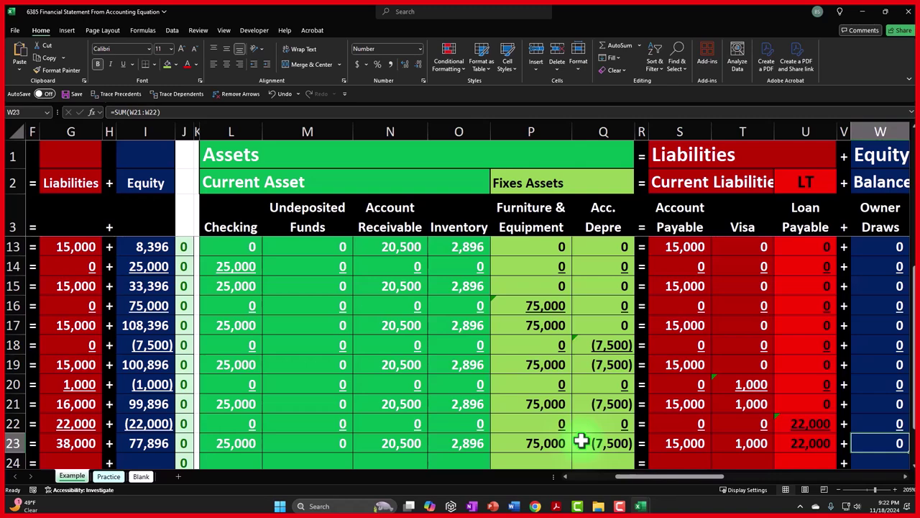
{"action": "key", "text": "Right"}
{"action": "key", "text": "Right"}
{"action": "key", "text": "Right"}
{"action": "key", "text": "Right"}
{"action": "key", "text": "Right"}
{"action": "key", "text": "Right"}
{"action": "key", "text": "Right"}
{"action": "key", "text": "Right"}
{"action": "key", "text": "Right"}
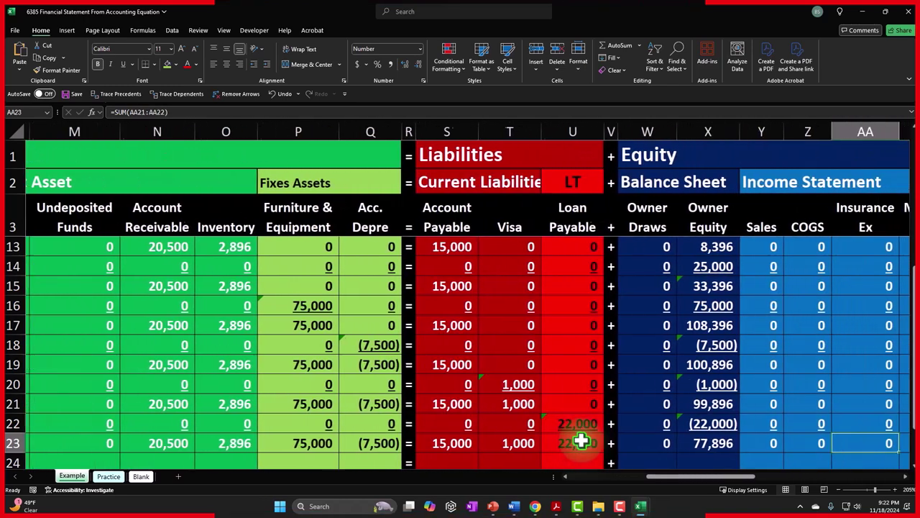
{"action": "key", "text": "Right"}
{"action": "key", "text": "Right"}
{"action": "key", "text": "Right"}
{"action": "key", "text": "Right"}
{"action": "key", "text": "Right"}
{"action": "key", "text": "Right"}
{"action": "key", "text": "Right"}
{"action": "key", "text": "Right"}
{"action": "key", "text": "Right"}
{"action": "key", "text": "Right"}
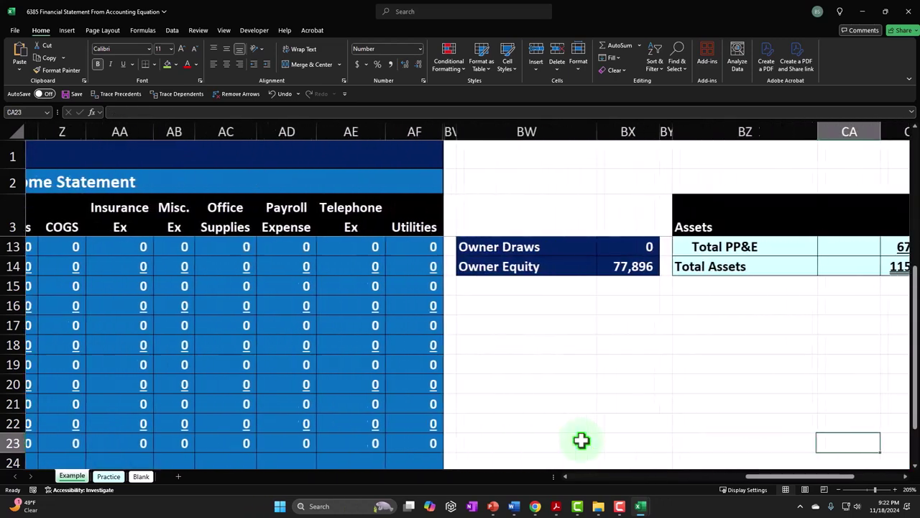
{"action": "key", "text": "Right"}
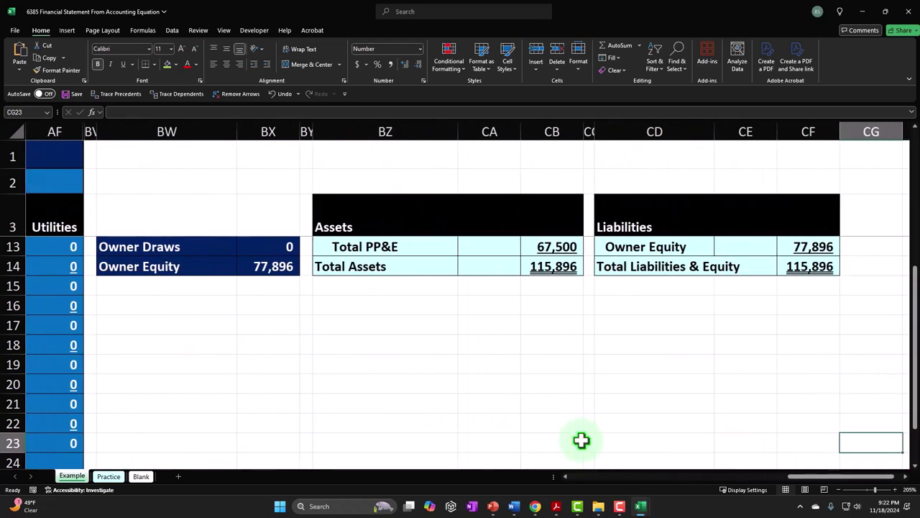
- Examine the account balance list in BW4:BX14 and the balance sheet beside it, including the current assets section
{"action": "scroll", "coordinate": [580, 440], "scroll_direction": "up", "scroll_amount": 3}
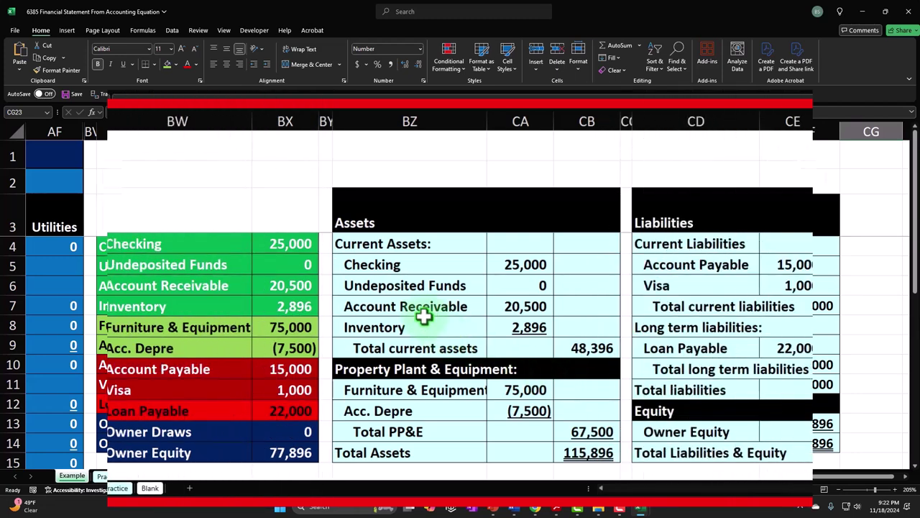
{"action": "left_click_drag", "start_coordinate": [183, 249], "coordinate": [266, 445]}
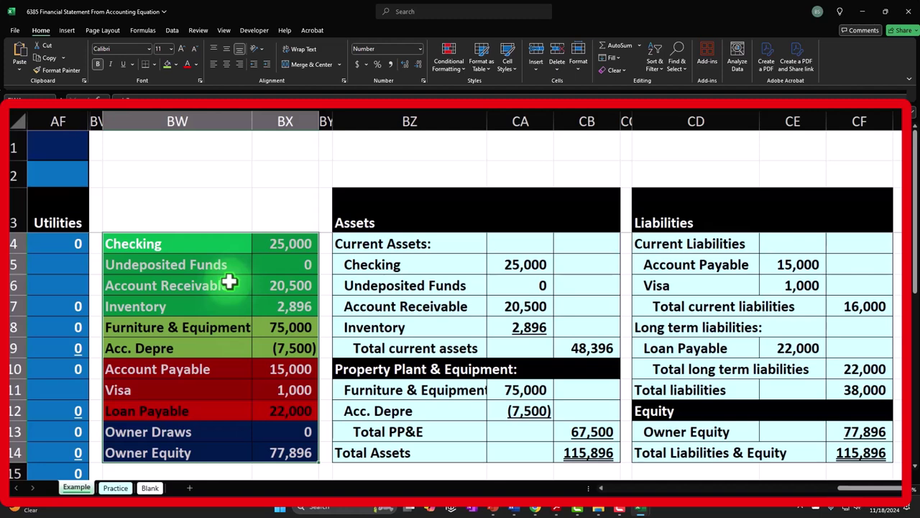
{"action": "left_click_drag", "start_coordinate": [377, 211], "coordinate": [834, 446]}
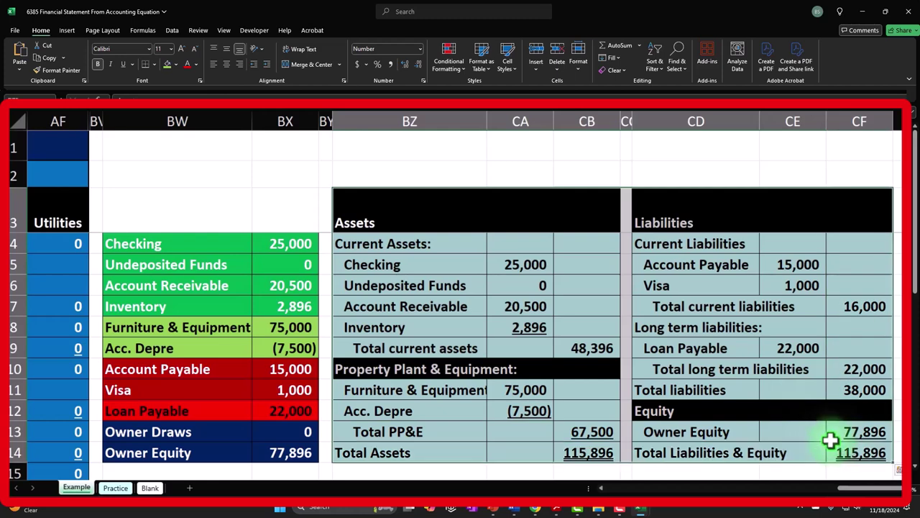
{"action": "left_click_drag", "start_coordinate": [139, 237], "coordinate": [305, 458]}
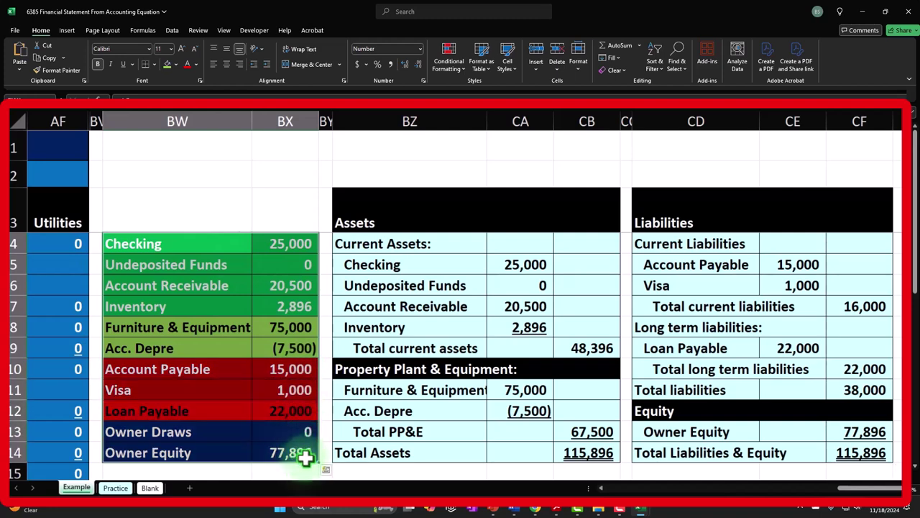
{"action": "left_click_drag", "start_coordinate": [425, 247], "coordinate": [578, 348]}
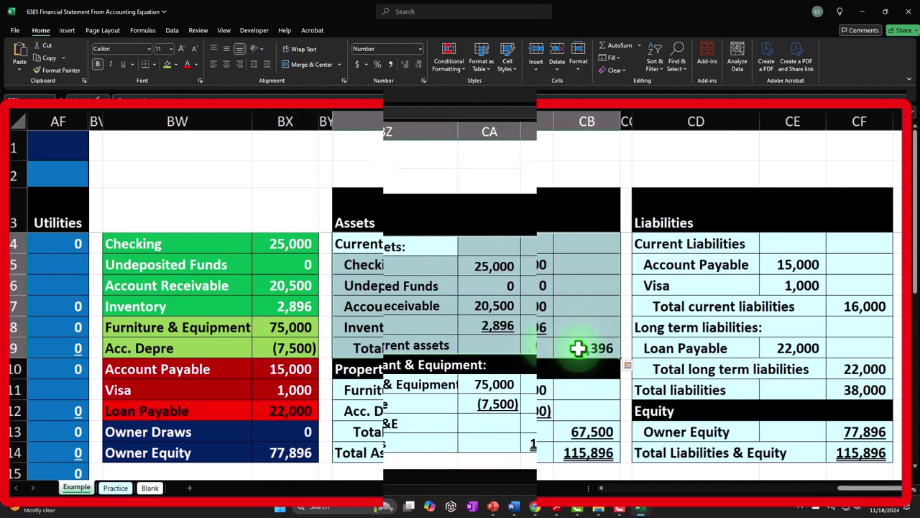
- Open the Blank sheet and review its list of beginning balance transactions
{"action": "left_click", "coordinate": [144, 476]}
{"action": "left_click", "coordinate": [256, 279]}
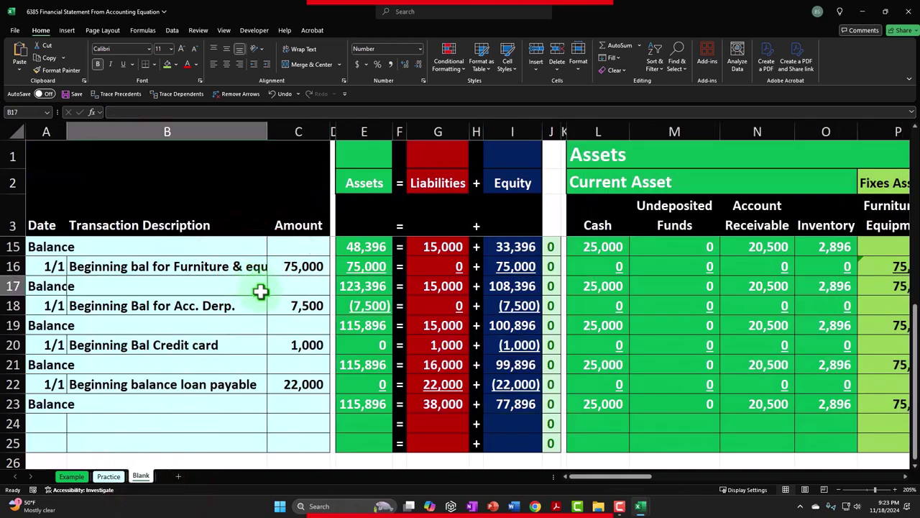
{"action": "scroll", "coordinate": [261, 290], "scroll_direction": "up", "scroll_amount": 4}
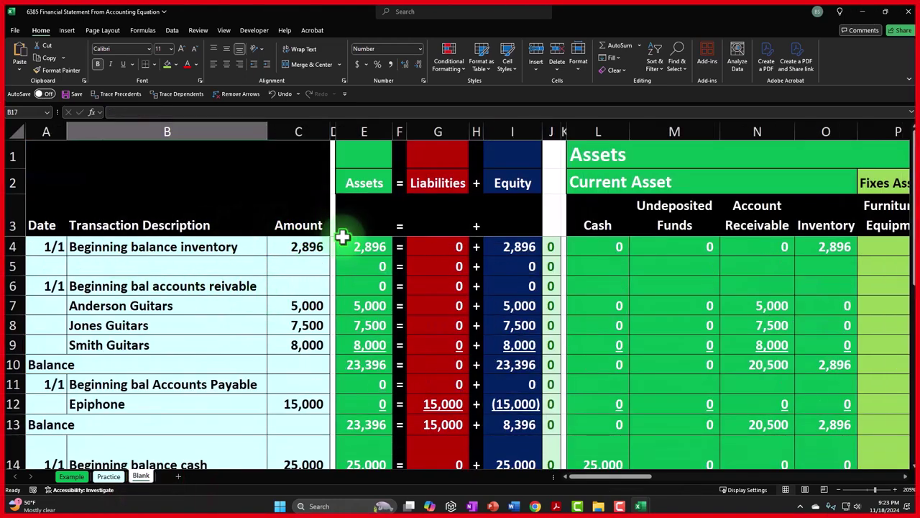
{"action": "scroll", "coordinate": [374, 270], "scroll_direction": "down", "scroll_amount": 6}
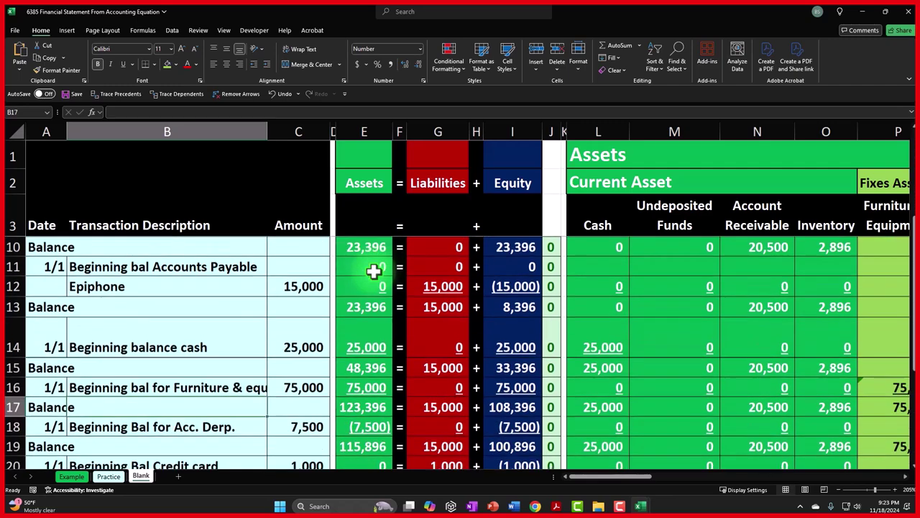
- Inspect the Assets, Liabilities and Equity headings of the accounting equation and the row 23 equity total
{"action": "left_click", "coordinate": [370, 184]}
{"action": "left_click", "coordinate": [436, 182]}
{"action": "left_click", "coordinate": [508, 182]}
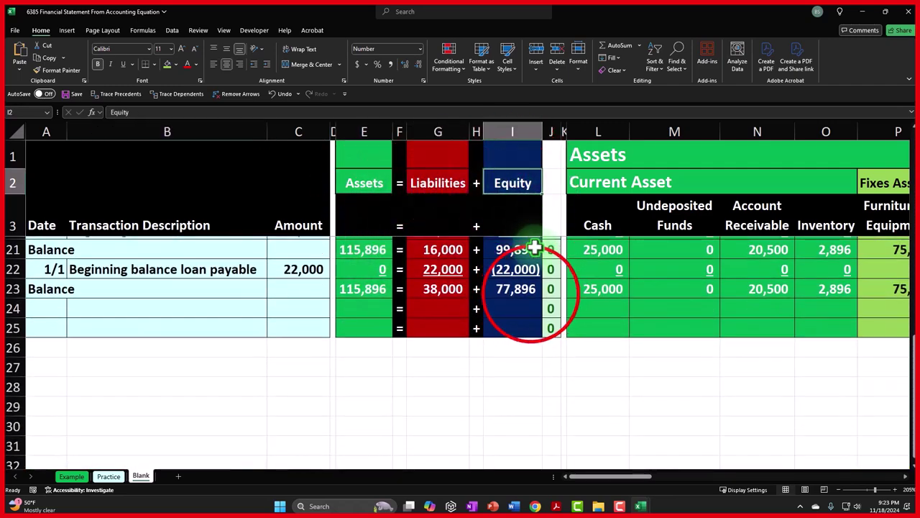
{"action": "left_click", "coordinate": [527, 293]}
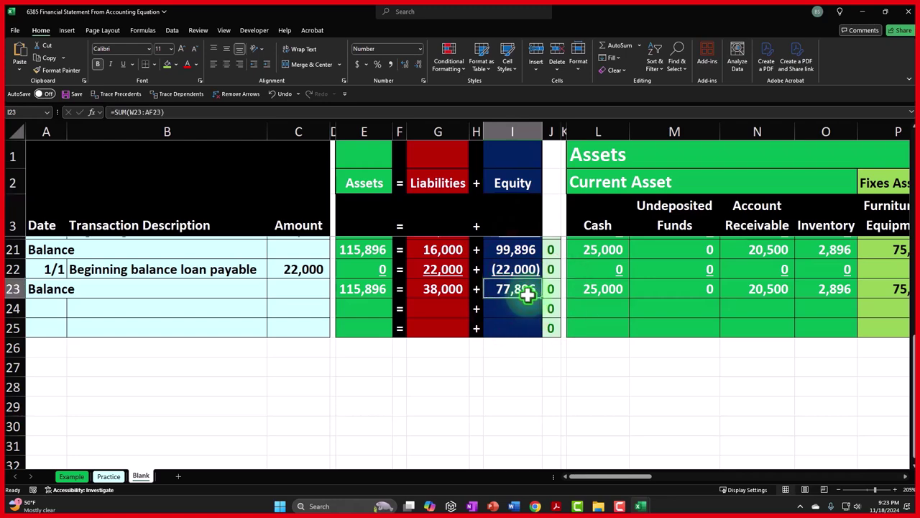
- Follow row 23 across to the equity accounts and examine the income statement headings from Sales to Utilities and Owner Equity
{"action": "key", "text": "Right"}
{"action": "key", "text": "Right"}
{"action": "key", "text": "Right"}
{"action": "key", "text": "Right"}
{"action": "key", "text": "Right"}
{"action": "key", "text": "Right"}
{"action": "key", "text": "Right"}
{"action": "key", "text": "Right"}
{"action": "key", "text": "Right"}
{"action": "key", "text": "Right"}
{"action": "key", "text": "Right"}
{"action": "key", "text": "Right"}
{"action": "key", "text": "Right"}
{"action": "key", "text": "Right"}
{"action": "key", "text": "Right"}
{"action": "key", "text": "Right"}
{"action": "key", "text": "Right"}
{"action": "key", "text": "Right"}
{"action": "key", "text": "Right"}
{"action": "key", "text": "Right"}
{"action": "key", "text": "Right"}
{"action": "key", "text": "Right"}
{"action": "key", "text": "Right"}
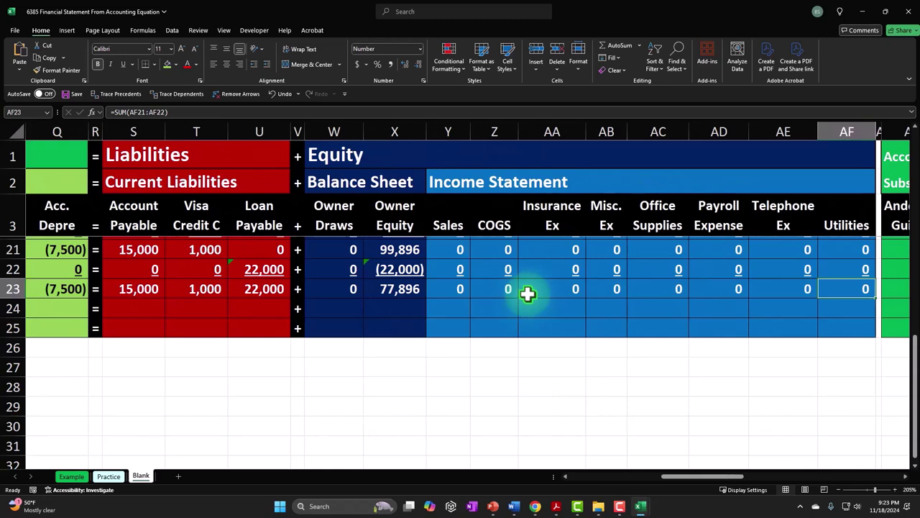
{"action": "left_click_drag", "start_coordinate": [448, 225], "coordinate": [890, 228]}
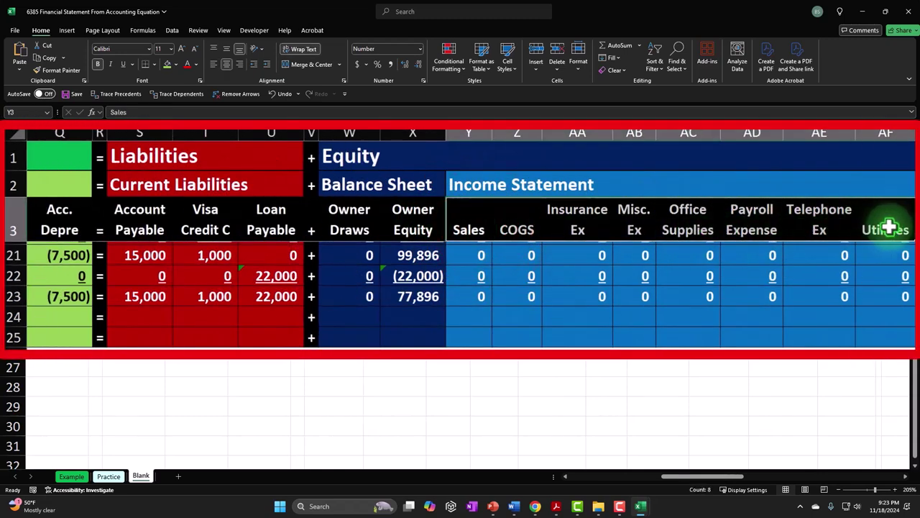
{"action": "left_click", "coordinate": [429, 220]}
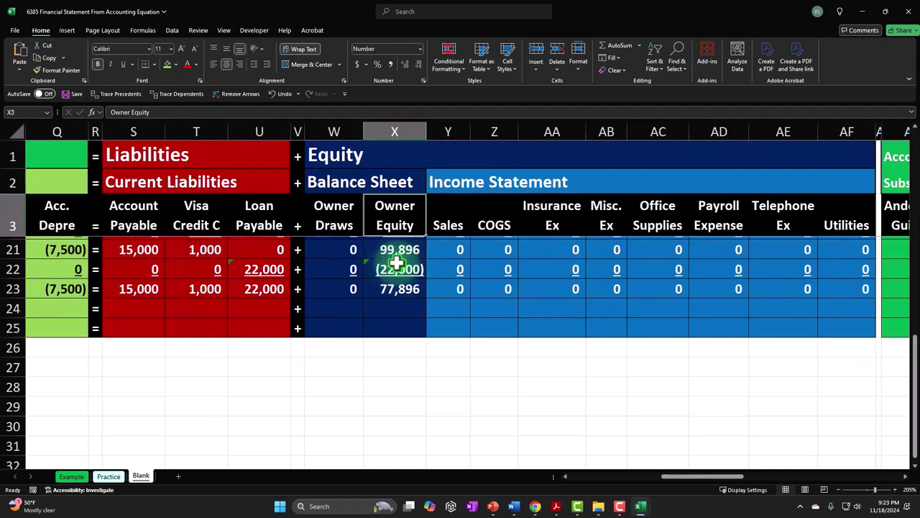
- Switch to the Beginning Balances trial balance PDF in Acrobat and examine the Opening Balance Equity and Owners Equity amounts
{"action": "left_click", "coordinate": [557, 507]}
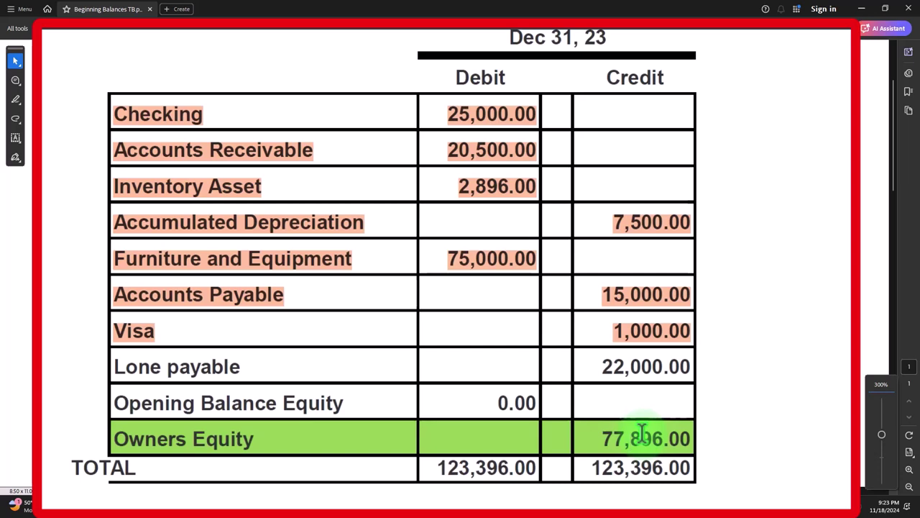
{"action": "left_click", "coordinate": [499, 401]}
{"action": "left_click_drag", "start_coordinate": [498, 401], "coordinate": [539, 401]}
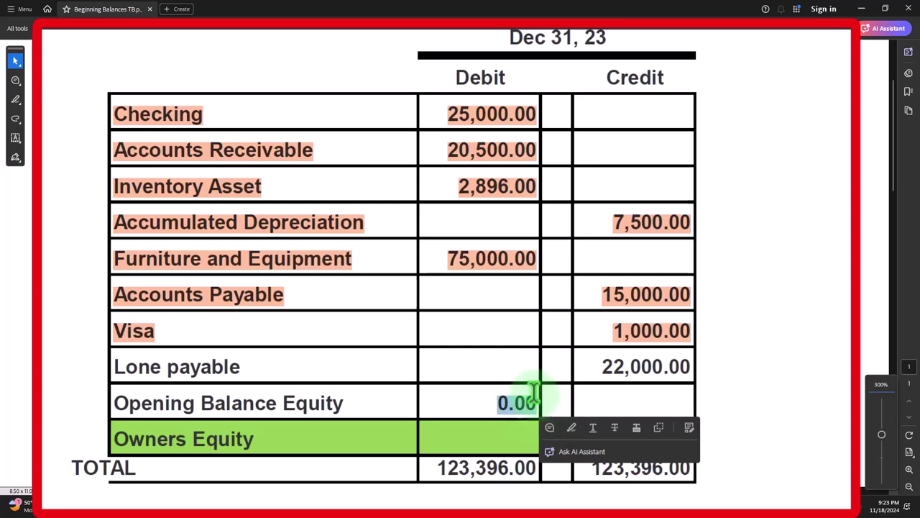
{"action": "left_click_drag", "start_coordinate": [532, 391], "coordinate": [462, 405]}
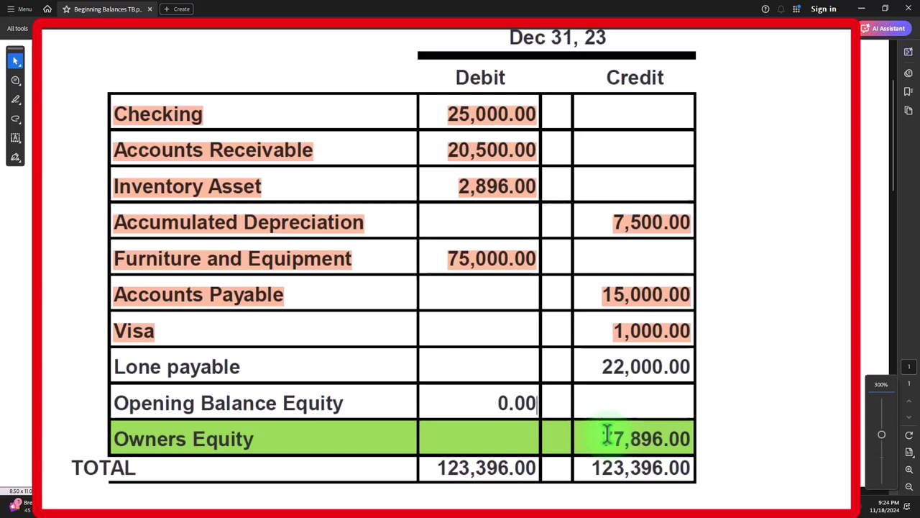
{"action": "left_click_drag", "start_coordinate": [608, 434], "coordinate": [695, 440]}
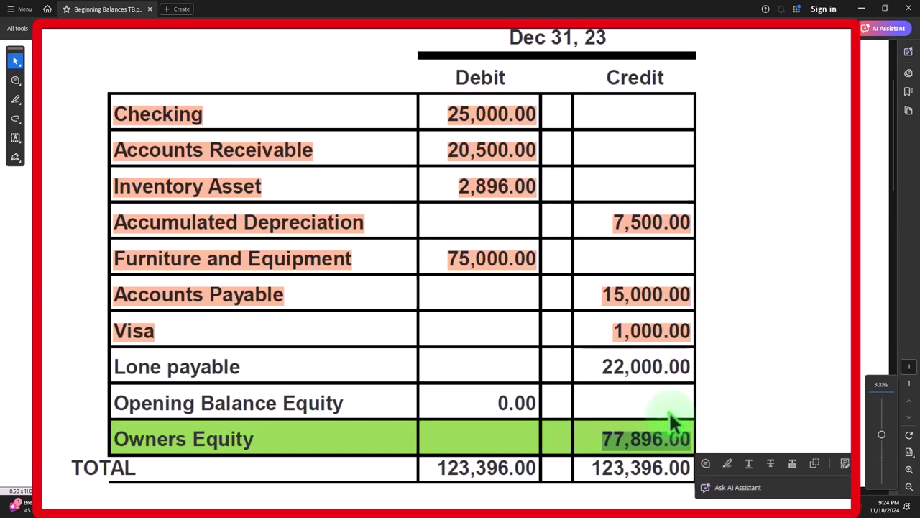
{"action": "left_click_drag", "start_coordinate": [608, 432], "coordinate": [709, 437]}
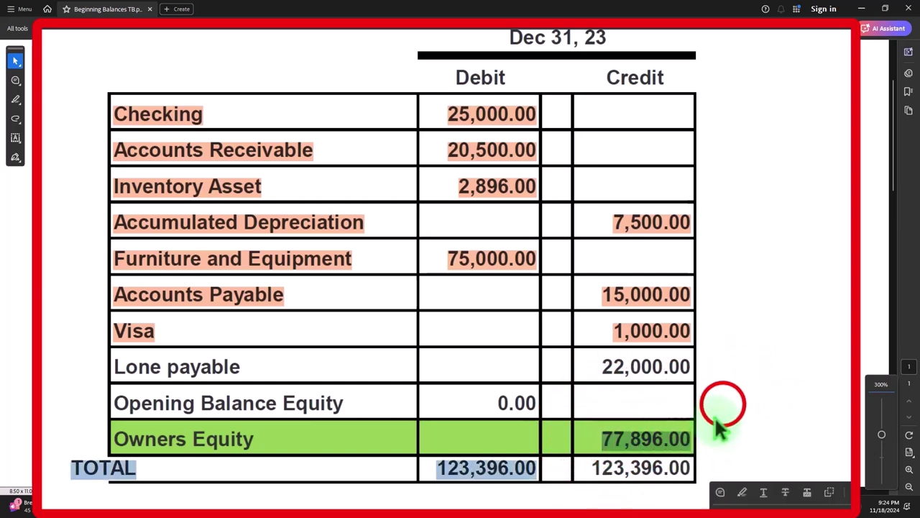
{"action": "left_click", "coordinate": [718, 406]}
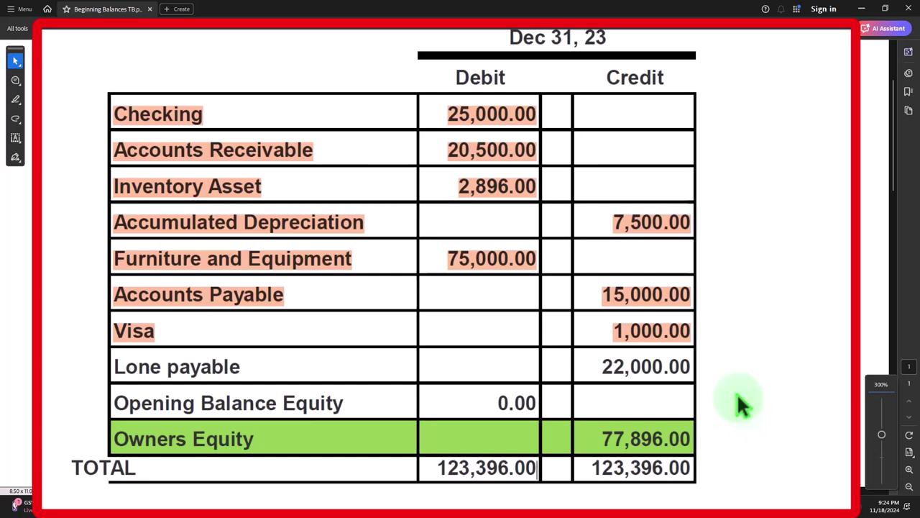
{"action": "left_click_drag", "start_coordinate": [598, 436], "coordinate": [687, 435]}
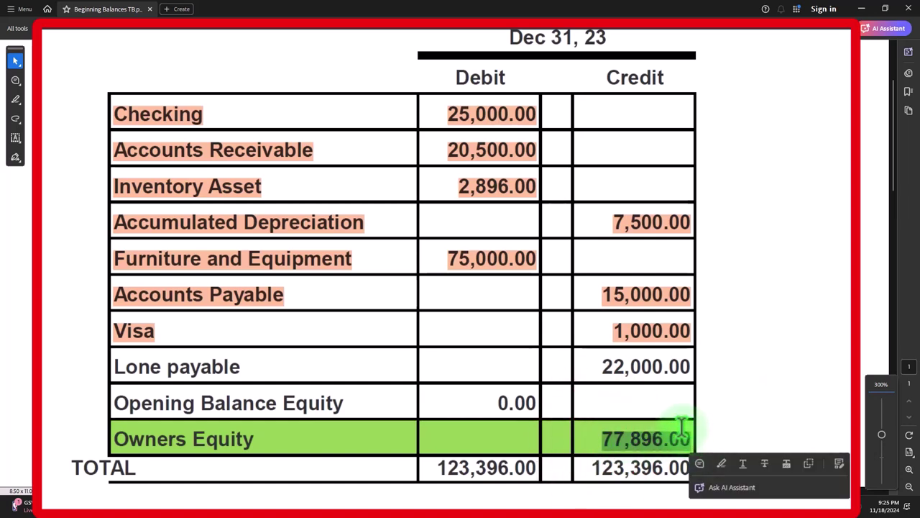
{"action": "left_click", "coordinate": [482, 432]}
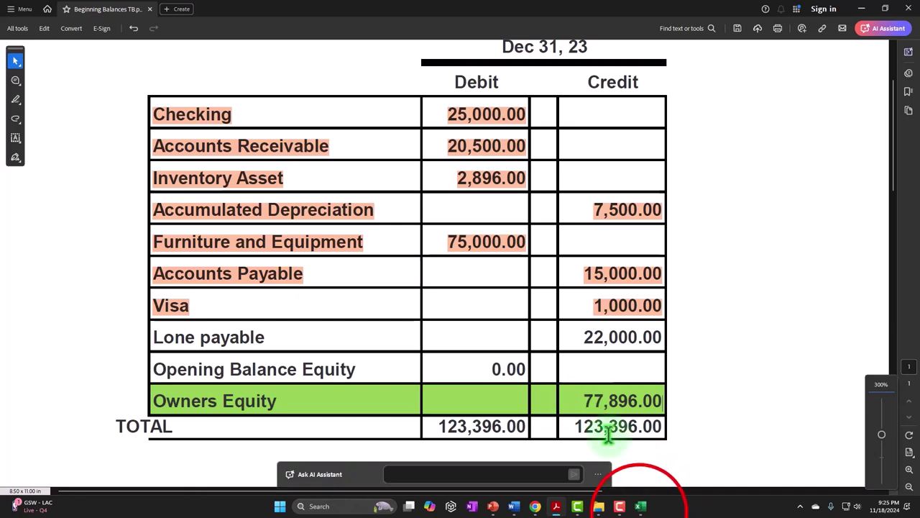
- Return to the Excel workbook and trace the loan payable transaction in row 22 from the COGS column back to its date
{"action": "left_click", "coordinate": [640, 506]}
{"action": "left_click", "coordinate": [686, 460]}
{"action": "left_click", "coordinate": [535, 399]}
{"action": "left_click", "coordinate": [517, 282]}
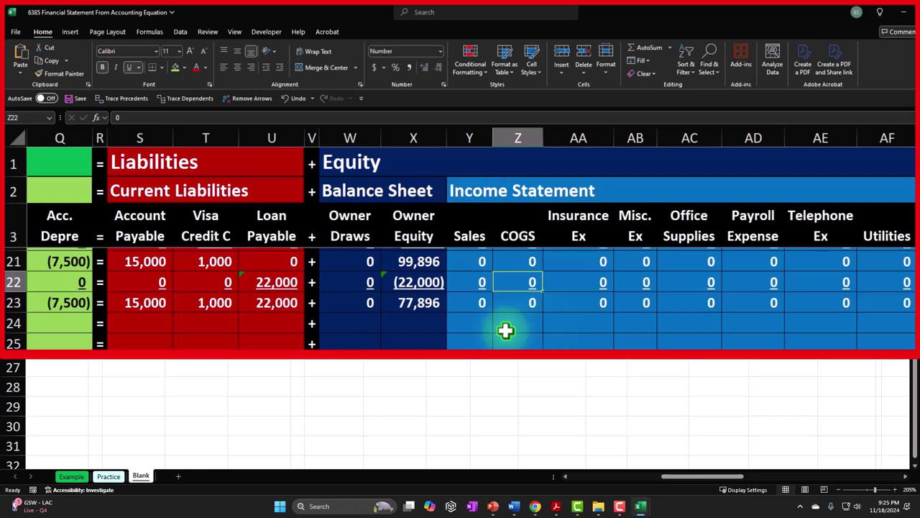
{"action": "key", "text": "Left"}
{"action": "key", "text": "Left"}
{"action": "key", "text": "Left"}
{"action": "key", "text": "Left"}
{"action": "key", "text": "Left"}
{"action": "key", "text": "Left"}
{"action": "key", "text": "Left"}
{"action": "key", "text": "Left"}
{"action": "key", "text": "Left"}
{"action": "key", "text": "Left"}
{"action": "key", "text": "Left"}
{"action": "key", "text": "Left"}
{"action": "key", "text": "Left"}
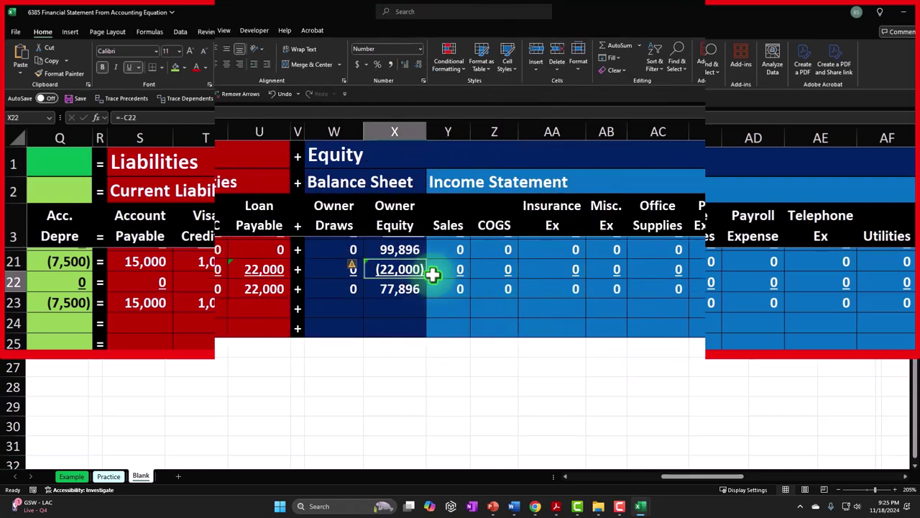
{"action": "key", "text": "Right"}
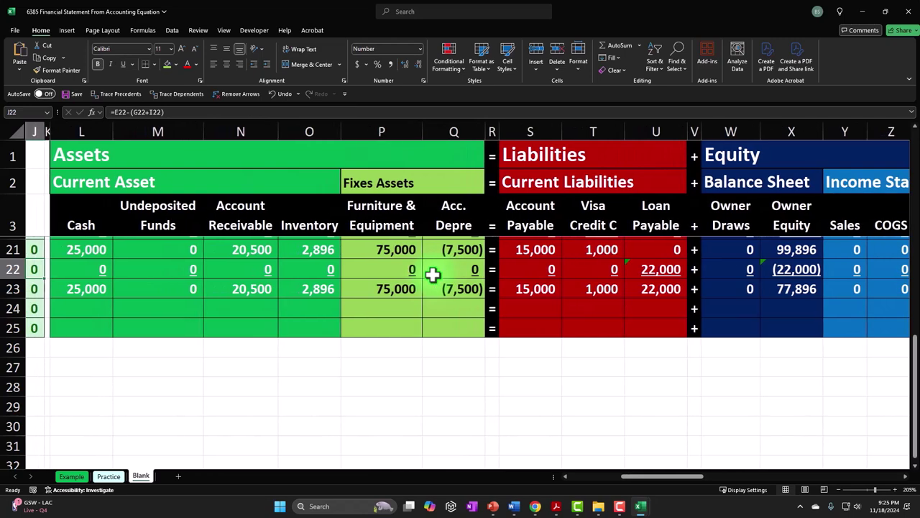
{"action": "key", "text": "Home"}
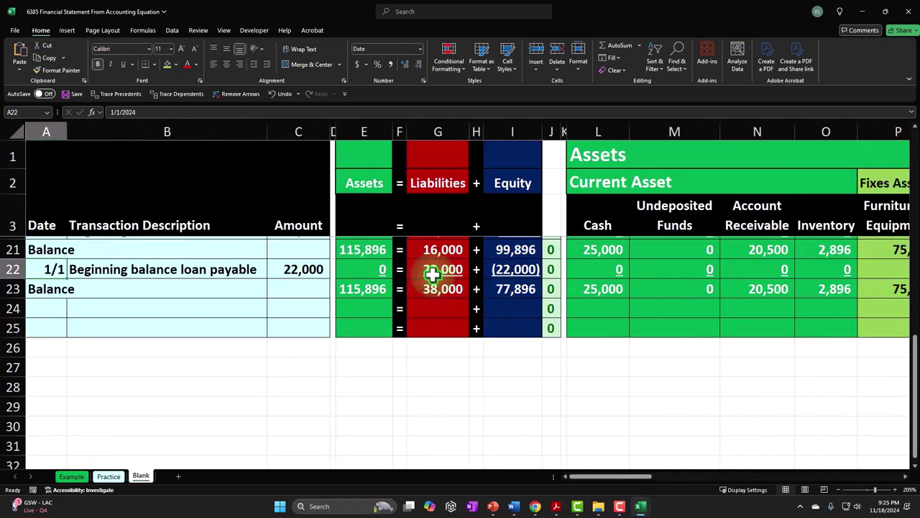
- Examine the row 2 headings from Equity to Current Asset together with the first beginning balance transactions
{"action": "left_click", "coordinate": [504, 174]}
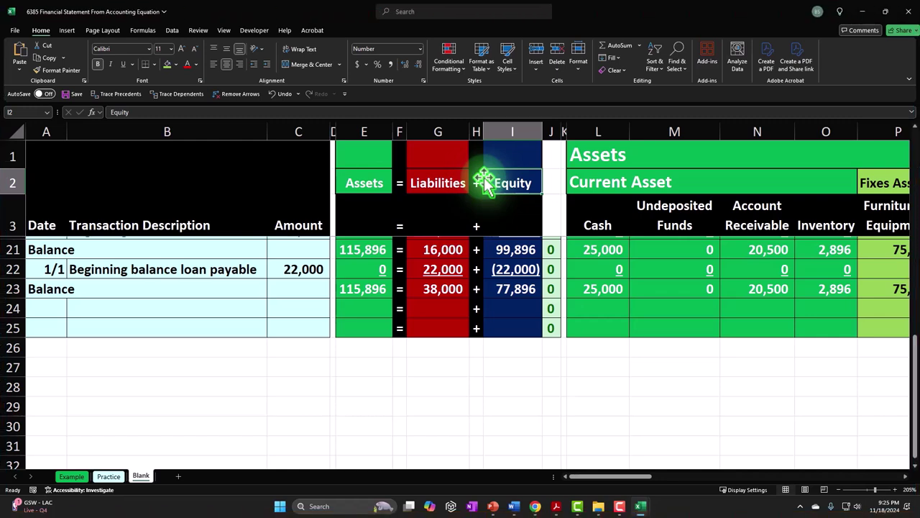
{"action": "key", "text": "Right"}
{"action": "key", "text": "Right"}
{"action": "key", "text": "Right"}
{"action": "key", "text": "Right"}
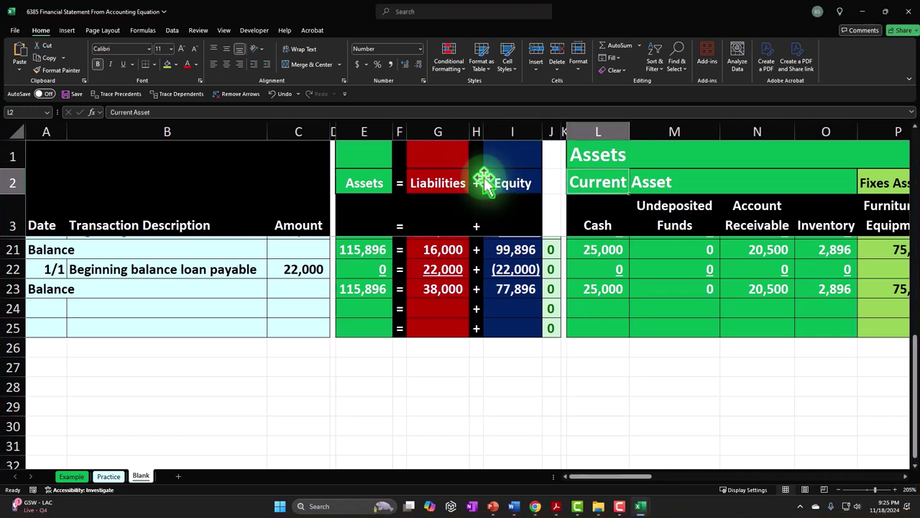
{"action": "scroll", "coordinate": [485, 183], "scroll_direction": "up", "scroll_amount": 6}
{"action": "key", "text": "Right"}
{"action": "key", "text": "Left"}
{"action": "key", "text": "Left"}
{"action": "key", "text": "Left"}
{"action": "key", "text": "Left"}
{"action": "key", "text": "Left"}
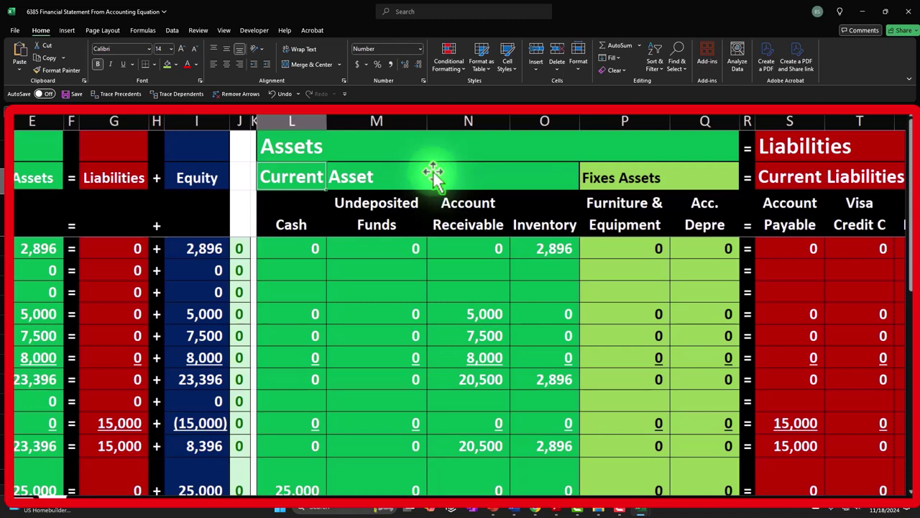
- Compare the Current Asset and Fixes Assets account groups in row 2
{"action": "key", "text": "Right"}
{"action": "key", "text": "Right"}
{"action": "key", "text": "Right"}
{"action": "key", "text": "Right"}
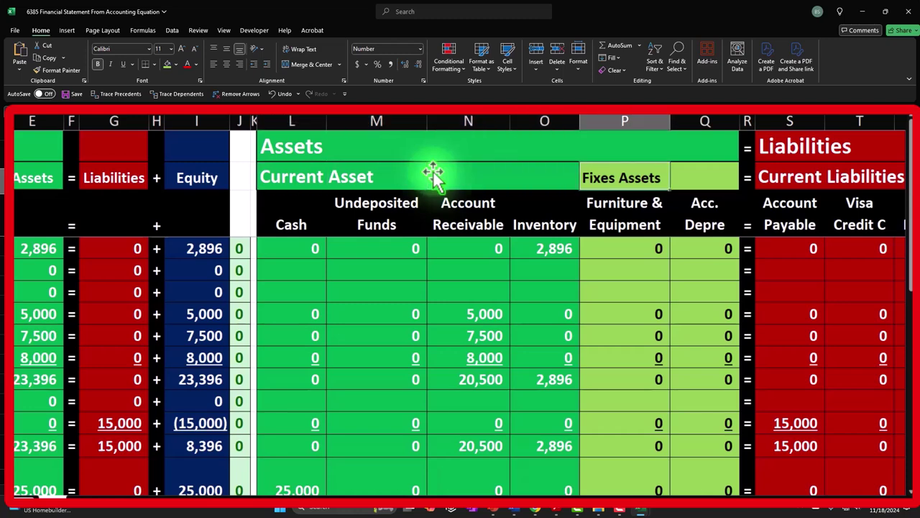
{"action": "key", "text": "Left"}
{"action": "key", "text": "Left"}
{"action": "key", "text": "Left"}
{"action": "key", "text": "Left"}
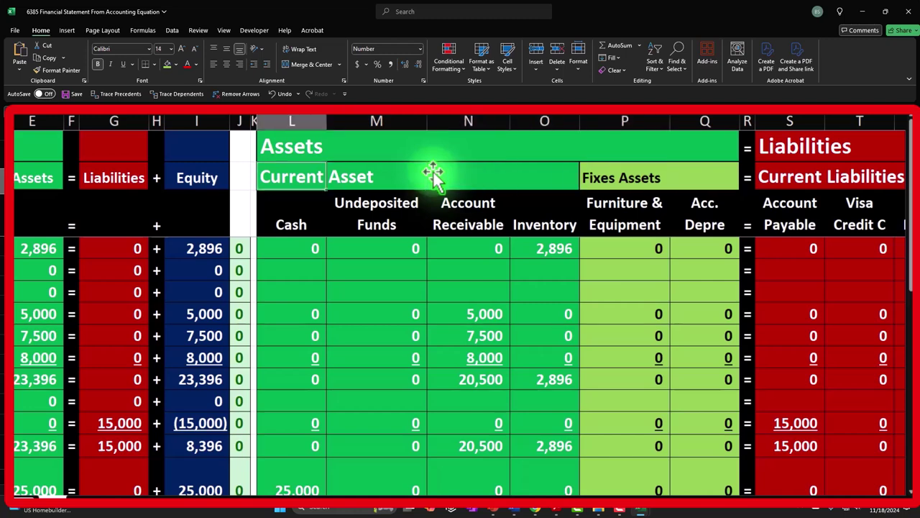
- Increase the font size of the Fixes Assets heading in cell P2 to 12
{"action": "key", "text": "Right"}
{"action": "key", "text": "Right"}
{"action": "key", "text": "Right"}
{"action": "key", "text": "Right"}
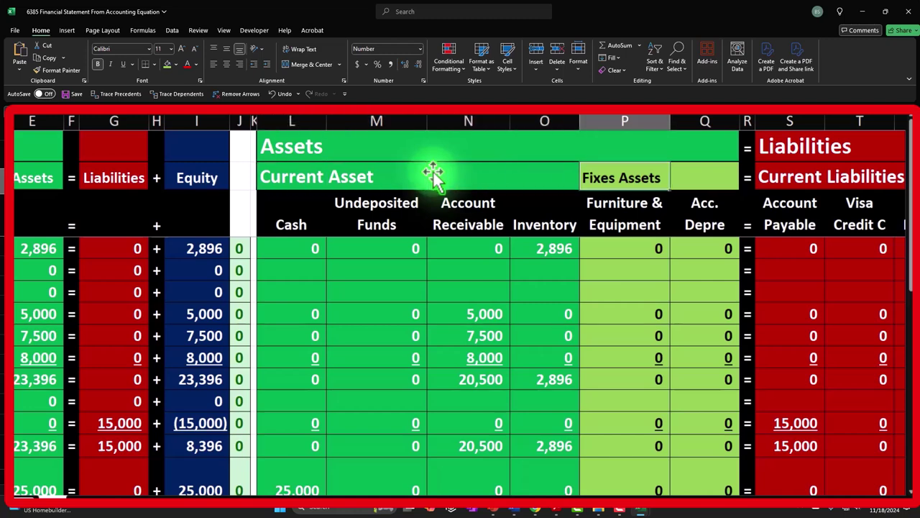
{"action": "left_click", "coordinate": [181, 48]}
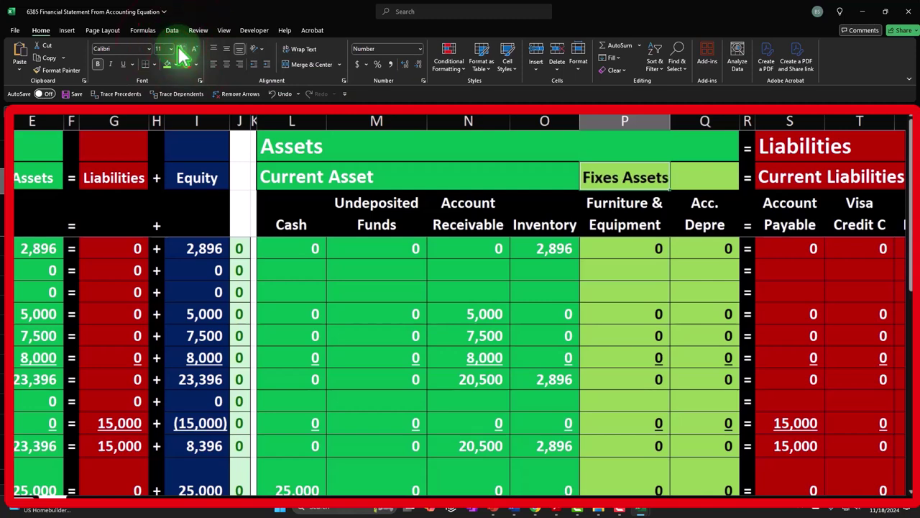
- Compare the Current Asset and Fixes Assets groups with the Current Liabilities group and its account headings through Loan Payable
{"action": "left_click", "coordinate": [267, 174]}
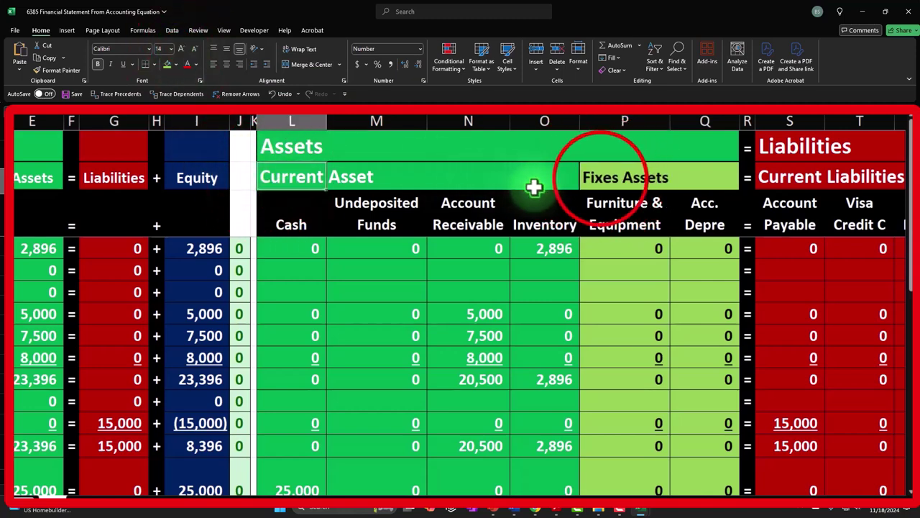
{"action": "left_click", "coordinate": [600, 178]}
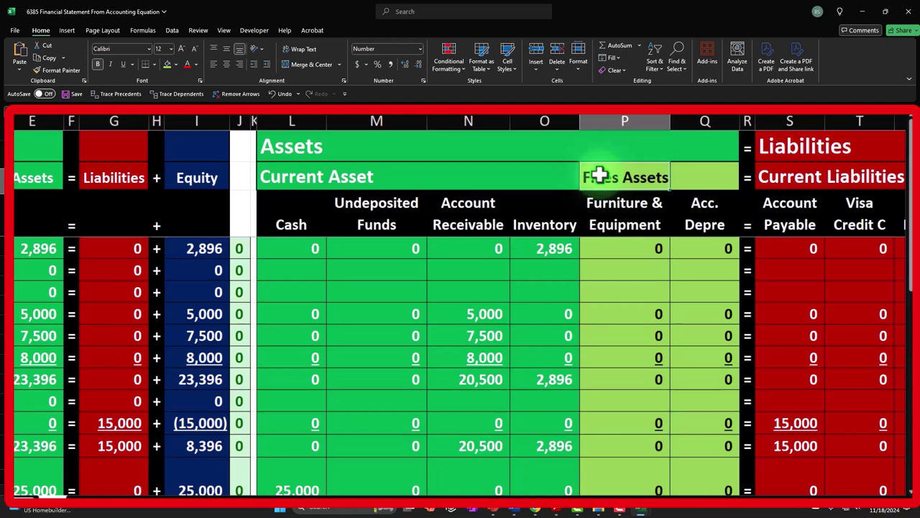
{"action": "key", "text": "Right"}
{"action": "key", "text": "Right"}
{"action": "key", "text": "Right"}
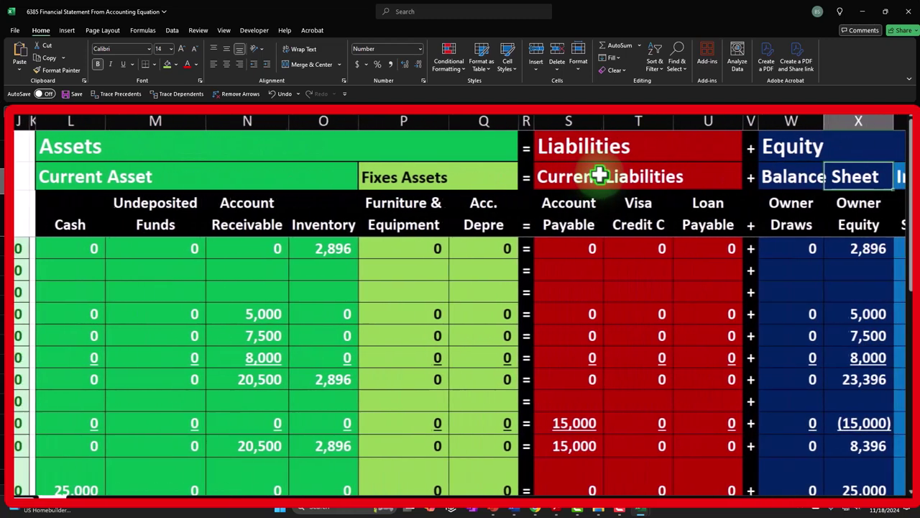
{"action": "key", "text": "Left"}
{"action": "key", "text": "Left"}
{"action": "key", "text": "Left"}
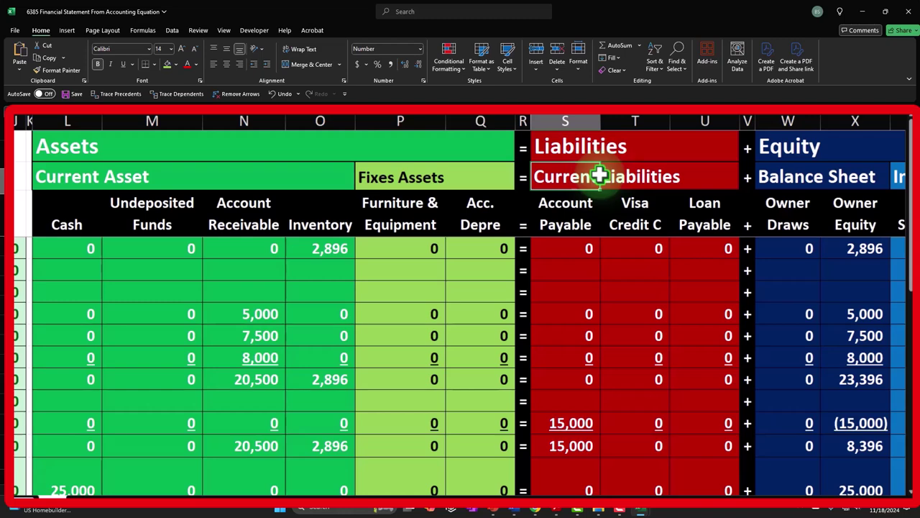
{"action": "key", "text": "Down"}
{"action": "key", "text": "Right"}
{"action": "key", "text": "Right"}
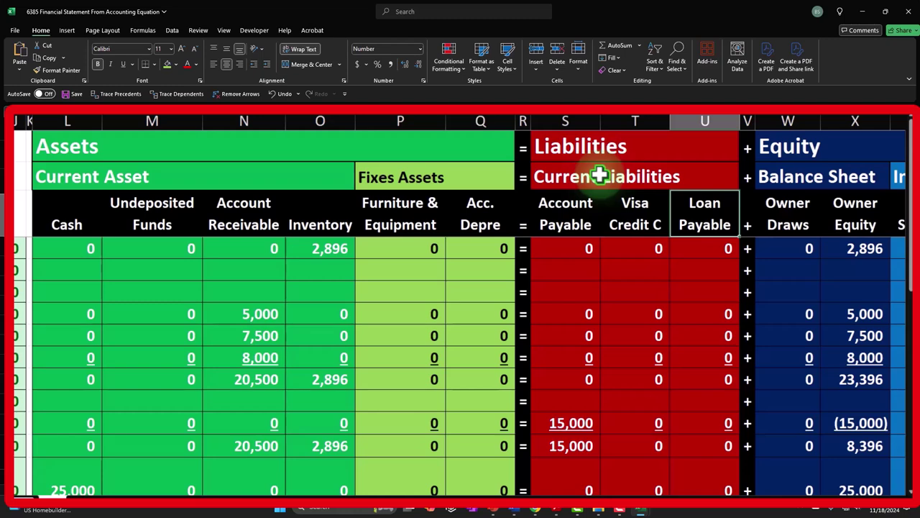
- Examine the row 3 account headings under Equity, from Owner Draws across the Income Statement group and back
{"action": "key", "text": "Right"}
{"action": "key", "text": "Right"}
{"action": "key", "text": "Right"}
{"action": "key", "text": "Right"}
{"action": "key", "text": "Right"}
{"action": "key", "text": "Right"}
{"action": "key", "text": "Right"}
{"action": "key", "text": "Right"}
{"action": "key", "text": "Right"}
{"action": "key", "text": "Right"}
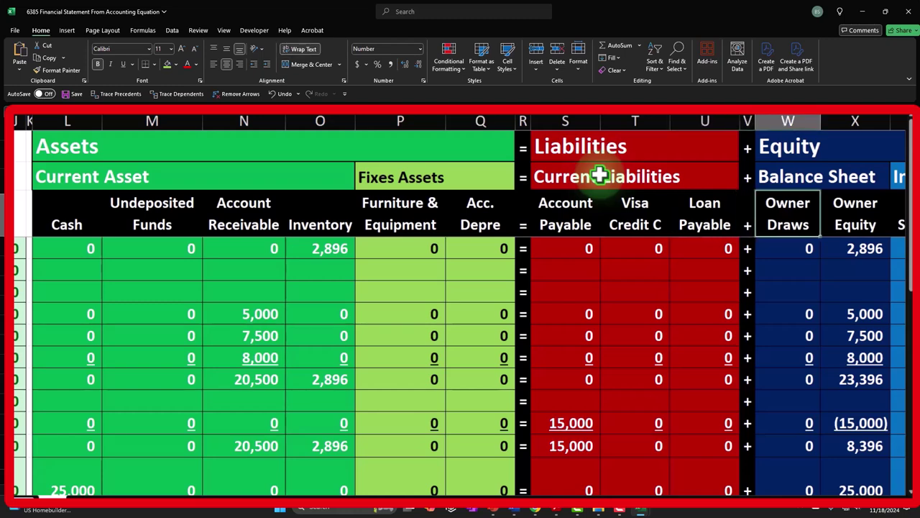
{"action": "key", "text": "Right"}
{"action": "key", "text": "Left"}
{"action": "key", "text": "Left"}
{"action": "key", "text": "Left"}
{"action": "key", "text": "Left"}
{"action": "key", "text": "Left"}
{"action": "key", "text": "Left"}
{"action": "key", "text": "Left"}
{"action": "key", "text": "Left"}
{"action": "key", "text": "Left"}
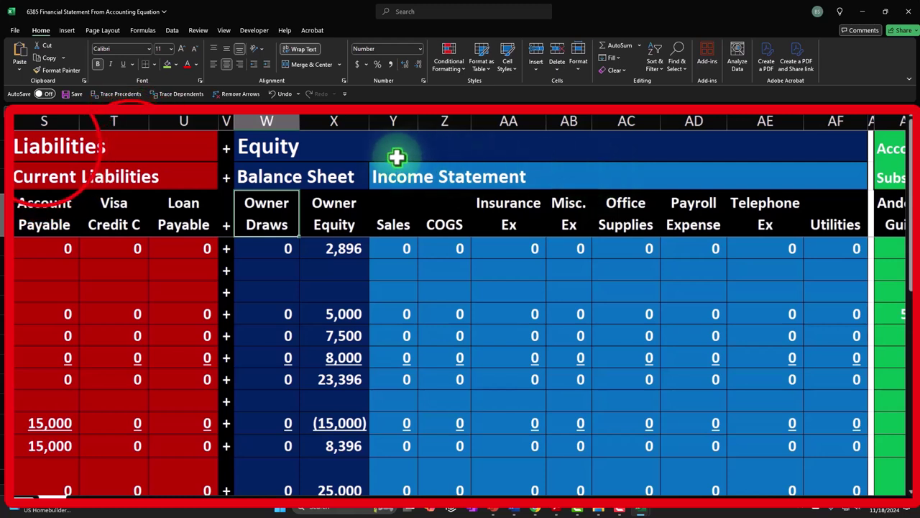
- Compare the Liabilities and Equity sections, then the Account Payable, Owner Draws, Owner Equity and Sales columns
{"action": "left_click", "coordinate": [39, 146]}
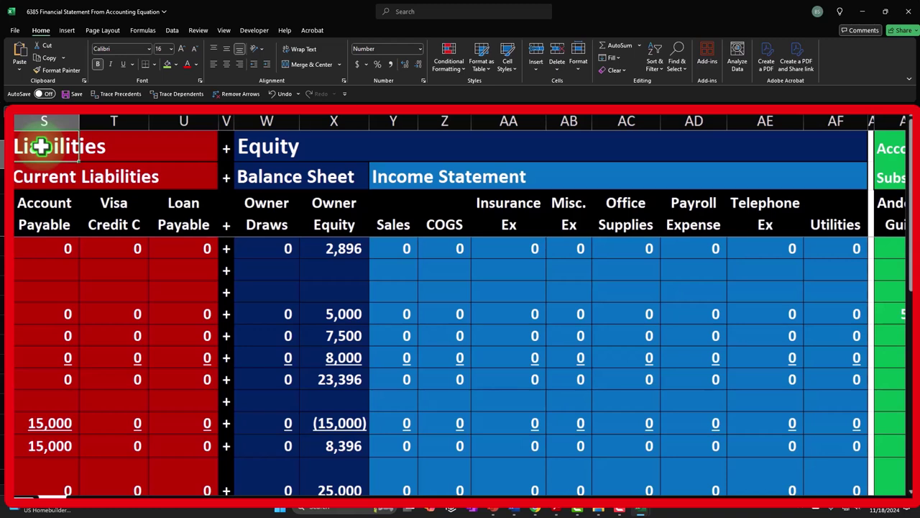
{"action": "left_click", "coordinate": [247, 154]}
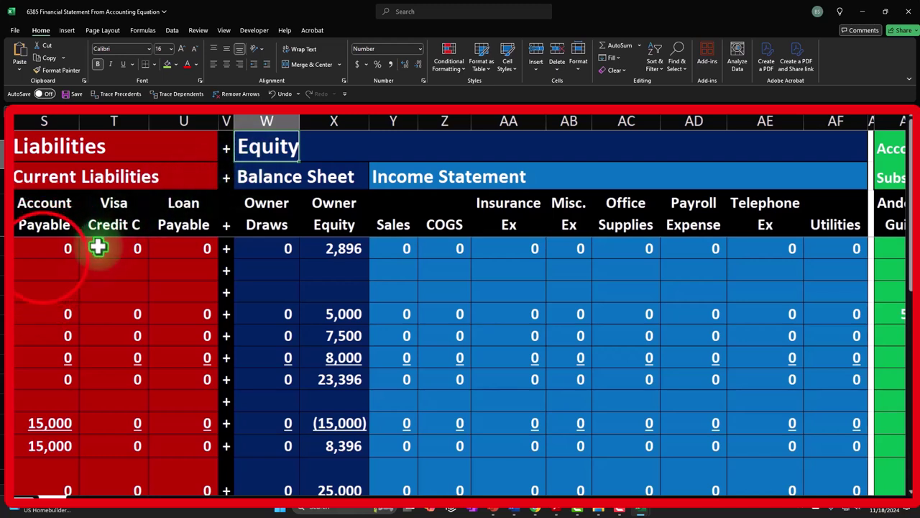
{"action": "left_click", "coordinate": [43, 257]}
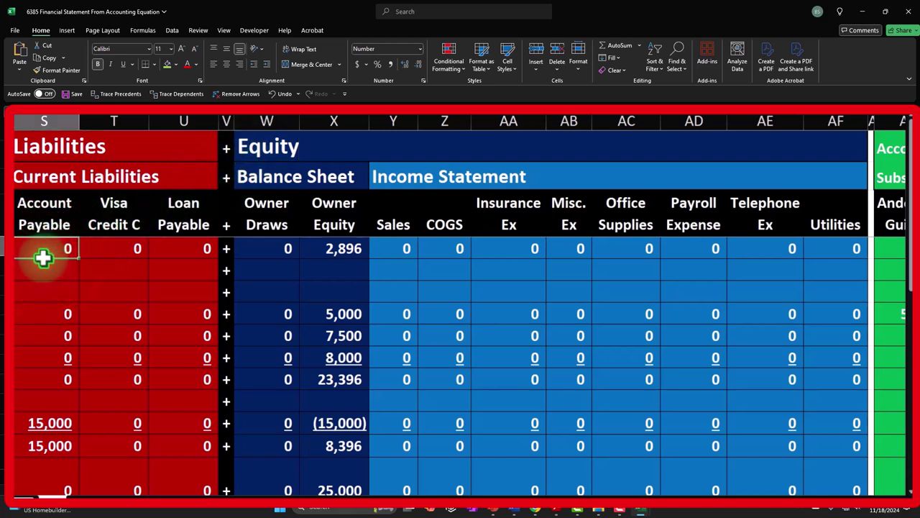
{"action": "left_click", "coordinate": [258, 218]}
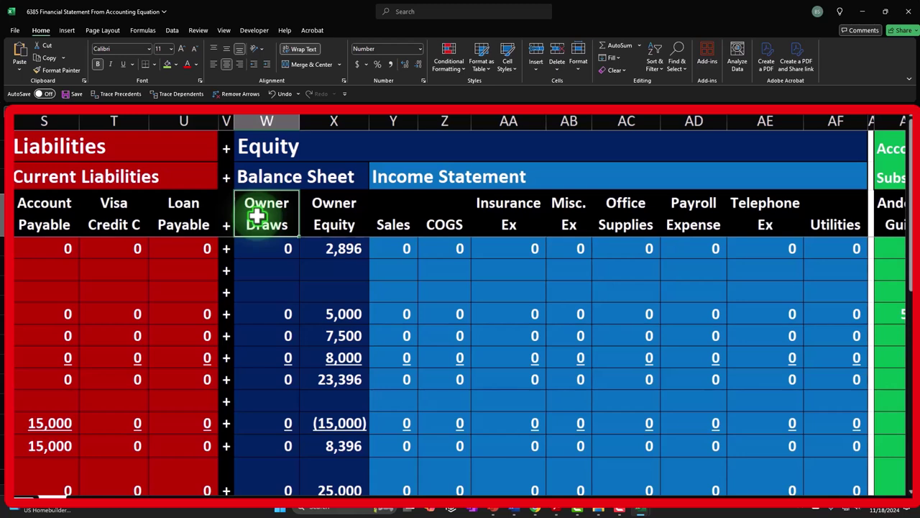
{"action": "key", "text": "Right"}
{"action": "key", "text": "Right"}
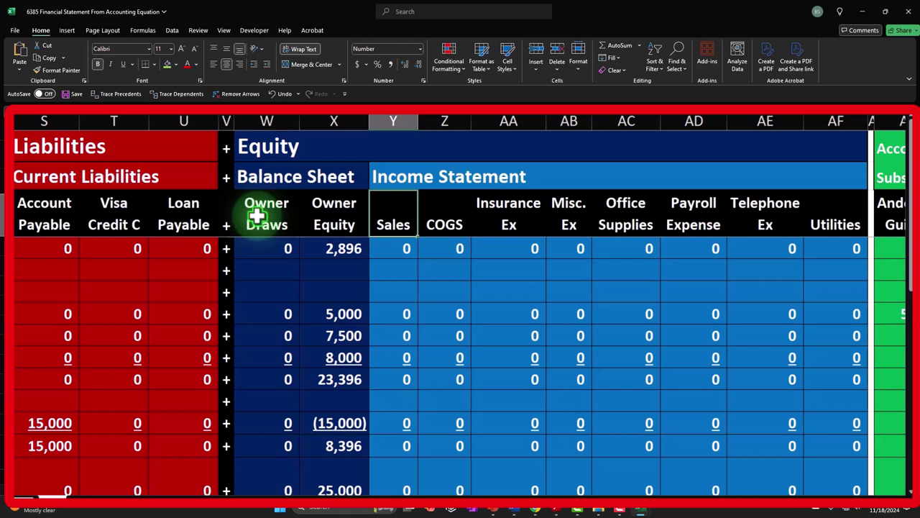
{"action": "left_click", "coordinate": [319, 216]}
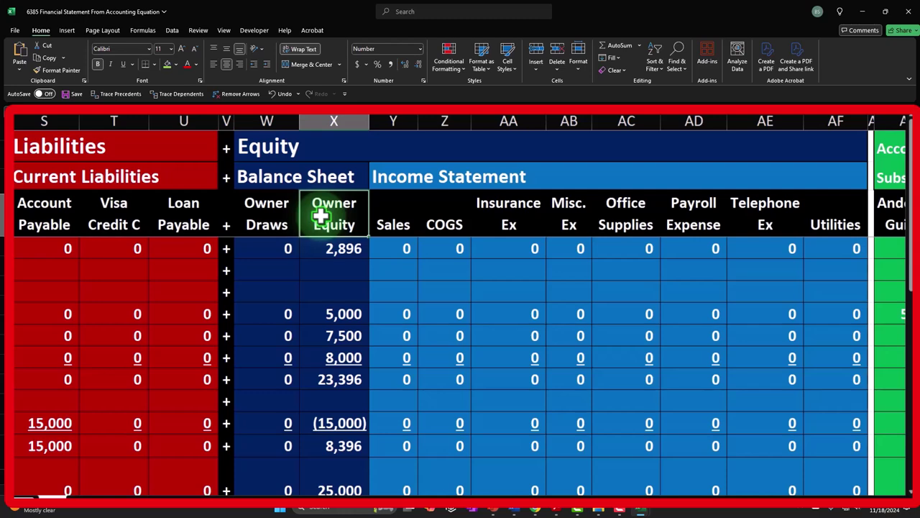
- Examine the Income Statement account headings and the Account Receivable and Accounts Payable subsidiary ledgers beyond them
{"action": "key", "text": "Right"}
{"action": "key", "text": "Right"}
{"action": "key", "text": "Right"}
{"action": "key", "text": "Right"}
{"action": "key", "text": "Right"}
{"action": "key", "text": "Right"}
{"action": "key", "text": "Right"}
{"action": "key", "text": "Right"}
{"action": "key", "text": "Right"}
{"action": "key", "text": "Right"}
{"action": "key", "text": "Right"}
{"action": "key", "text": "Right"}
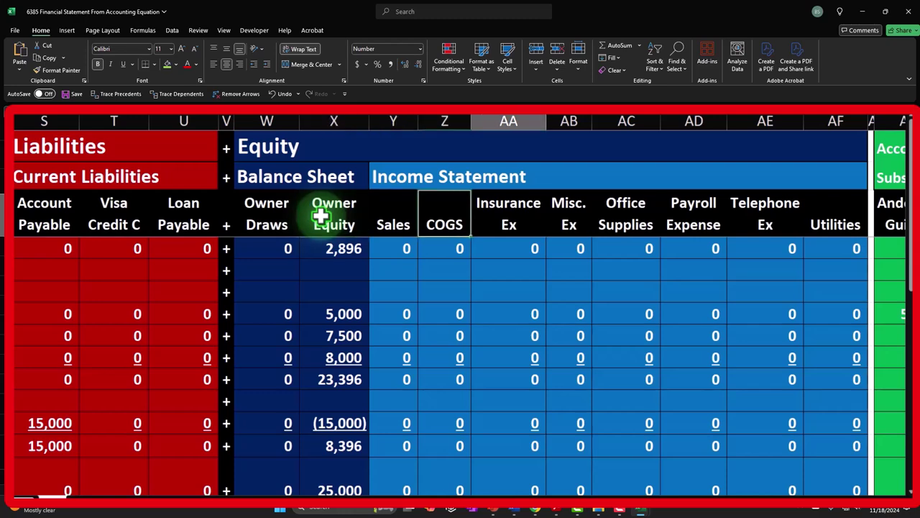
{"action": "key", "text": "Right"}
{"action": "key", "text": "Right"}
{"action": "key", "text": "Right"}
{"action": "key", "text": "Right"}
{"action": "key", "text": "Right"}
{"action": "key", "text": "Right"}
{"action": "key", "text": "Right"}
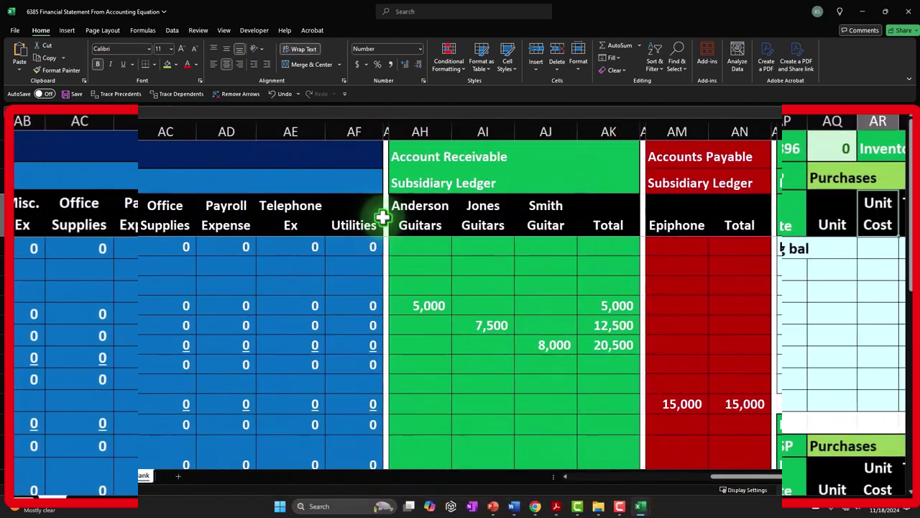
- Examine the Inventory Subsidiary Ledger blocks in row 3 through to the first blank column BV
{"action": "key", "text": "Right"}
{"action": "key", "text": "Right"}
{"action": "key", "text": "Right"}
{"action": "key", "text": "Right"}
{"action": "key", "text": "Right"}
{"action": "key", "text": "Right"}
{"action": "key", "text": "Right"}
{"action": "key", "text": "Right"}
{"action": "key", "text": "Right"}
{"action": "key", "text": "Right"}
{"action": "key", "text": "Right"}
{"action": "key", "text": "Right"}
{"action": "key", "text": "Right"}
{"action": "key", "text": "Right"}
{"action": "key", "text": "Right"}
{"action": "key", "text": "Right"}
{"action": "key", "text": "Right"}
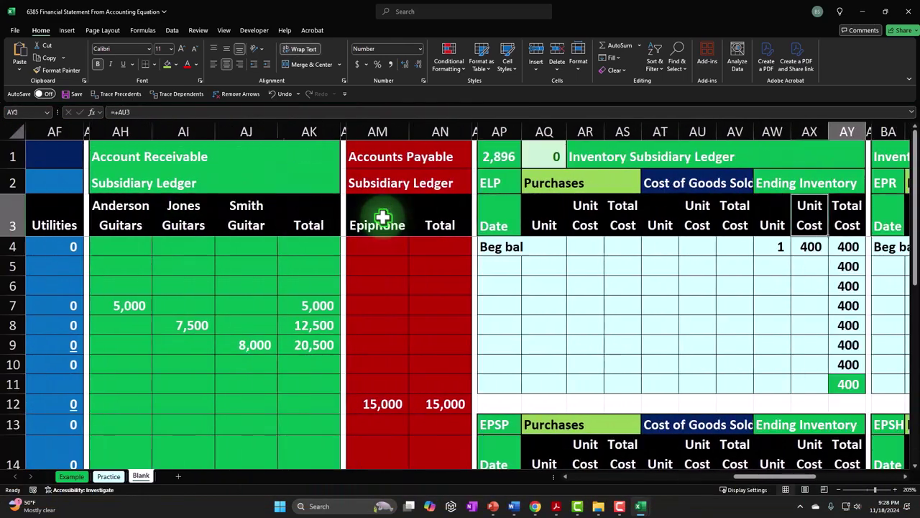
{"action": "key", "text": "Right"}
{"action": "key", "text": "Right"}
{"action": "key", "text": "Right"}
{"action": "key", "text": "Right"}
{"action": "key", "text": "Right"}
{"action": "key", "text": "Right"}
{"action": "key", "text": "Right"}
{"action": "key", "text": "Right"}
{"action": "key", "text": "Right"}
{"action": "key", "text": "Right"}
{"action": "key", "text": "Right"}
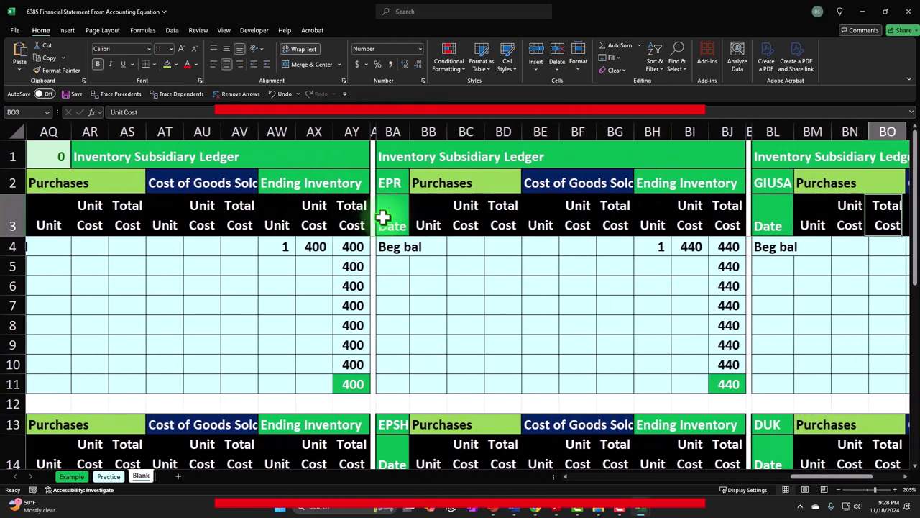
{"action": "key", "text": "Right"}
{"action": "key", "text": "Right"}
{"action": "key", "text": "Right"}
{"action": "key", "text": "Right"}
{"action": "key", "text": "Right"}
{"action": "key", "text": "Right"}
{"action": "key", "text": "Right"}
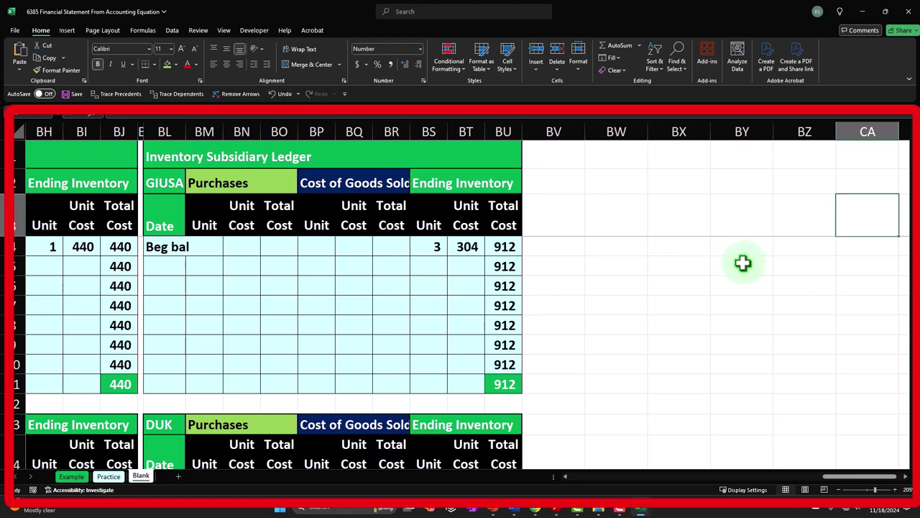
{"action": "left_click", "coordinate": [581, 219]}
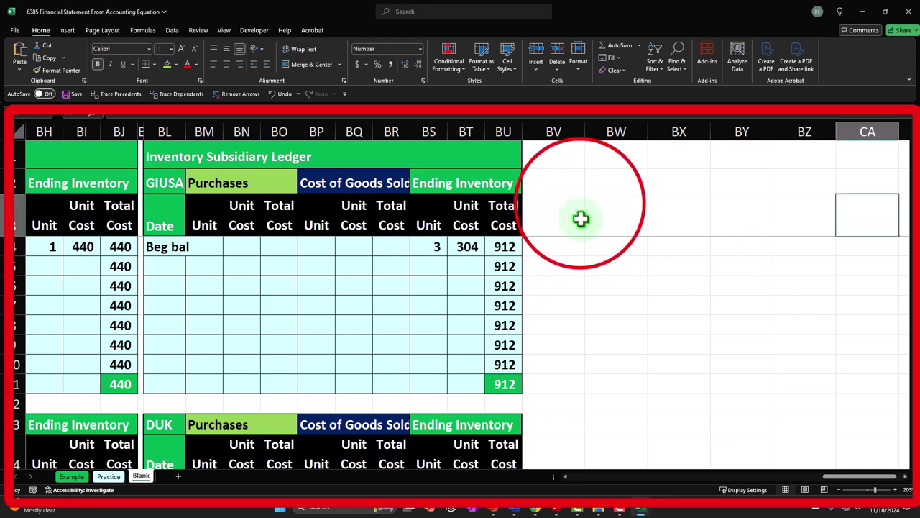
{"action": "left_click", "coordinate": [579, 204]}
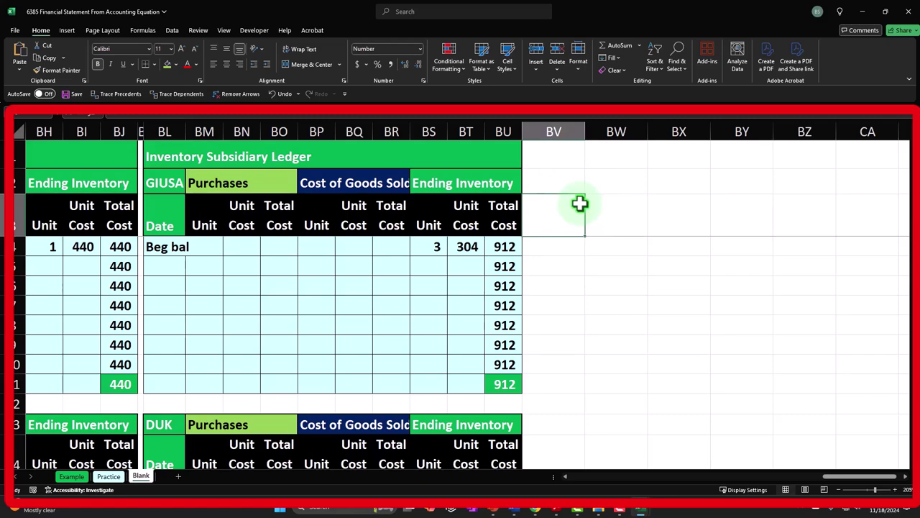
- Hide columns AG through BU, which hold the receivable, payable and inventory subsidiary ledgers
{"action": "scroll", "coordinate": [580, 203], "scroll_direction": "left", "scroll_amount": 10}
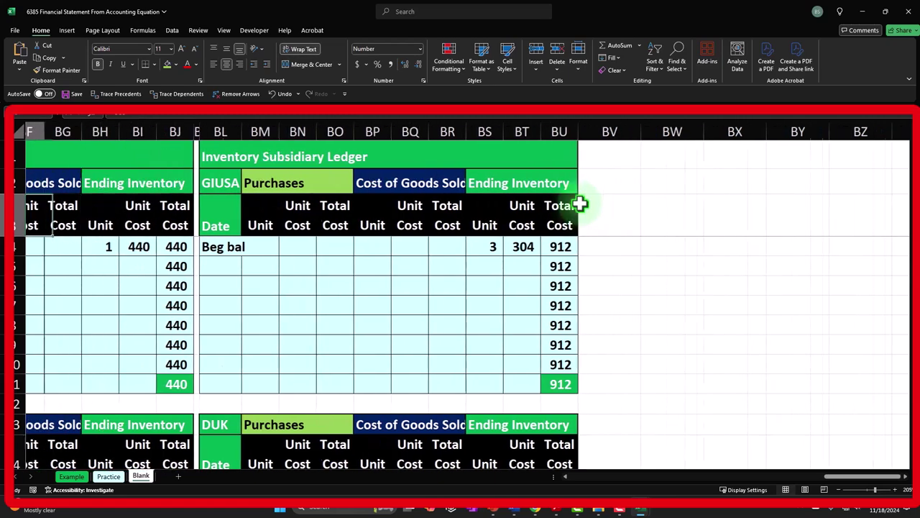
{"action": "scroll", "coordinate": [580, 203], "scroll_direction": "left", "scroll_amount": 8}
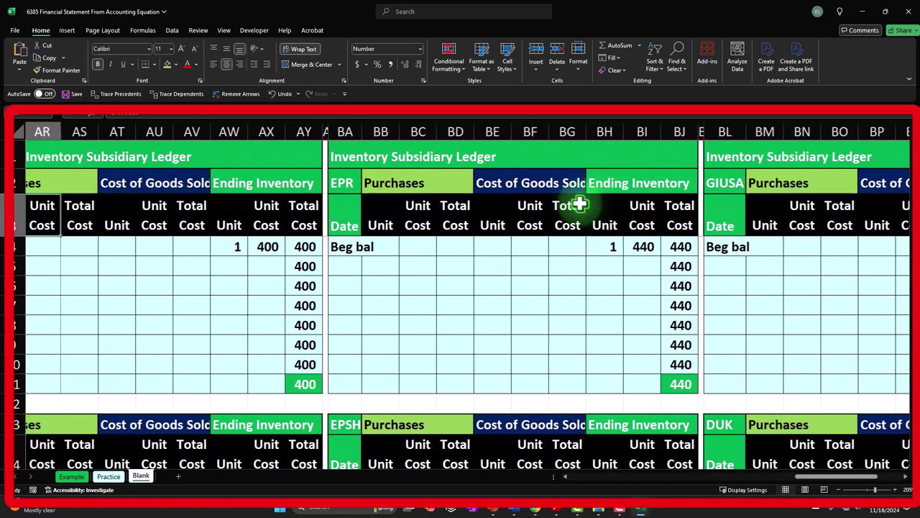
{"action": "scroll", "coordinate": [579, 204], "scroll_direction": "left", "scroll_amount": 8}
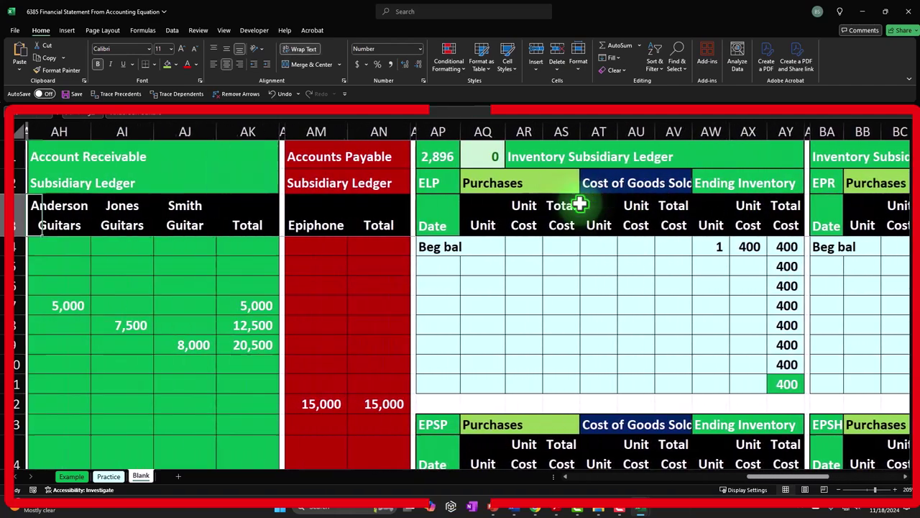
{"action": "scroll", "coordinate": [580, 203], "scroll_direction": "left", "scroll_amount": 4}
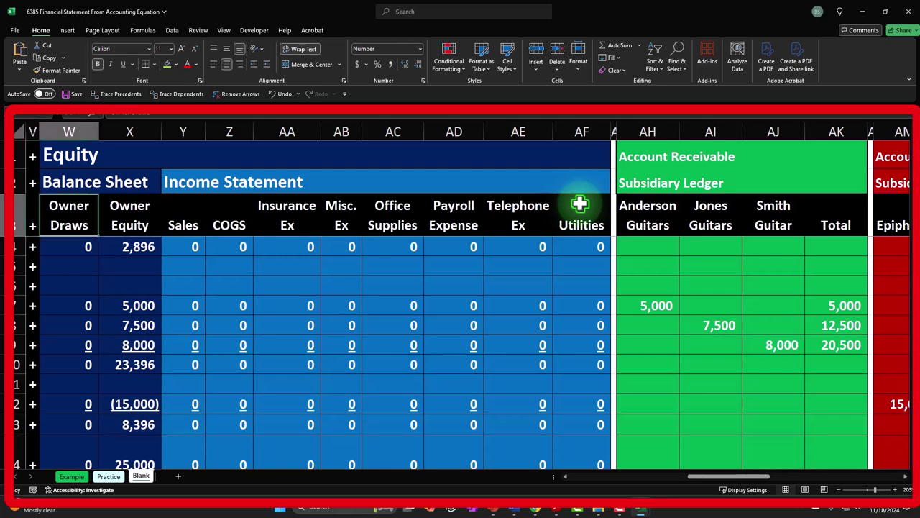
{"action": "left_click", "coordinate": [647, 125]}
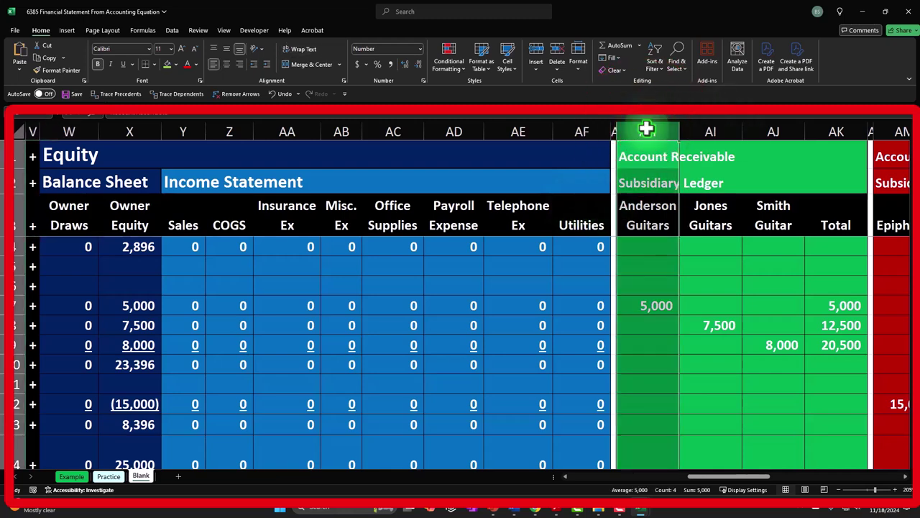
{"action": "left_click", "coordinate": [615, 126]}
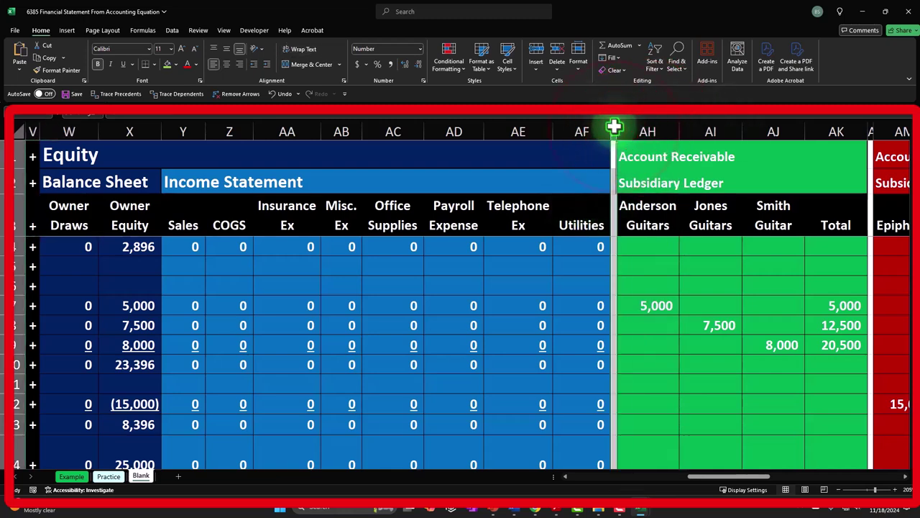
{"action": "left_click_drag", "start_coordinate": [614, 127], "coordinate": [805, 138]}
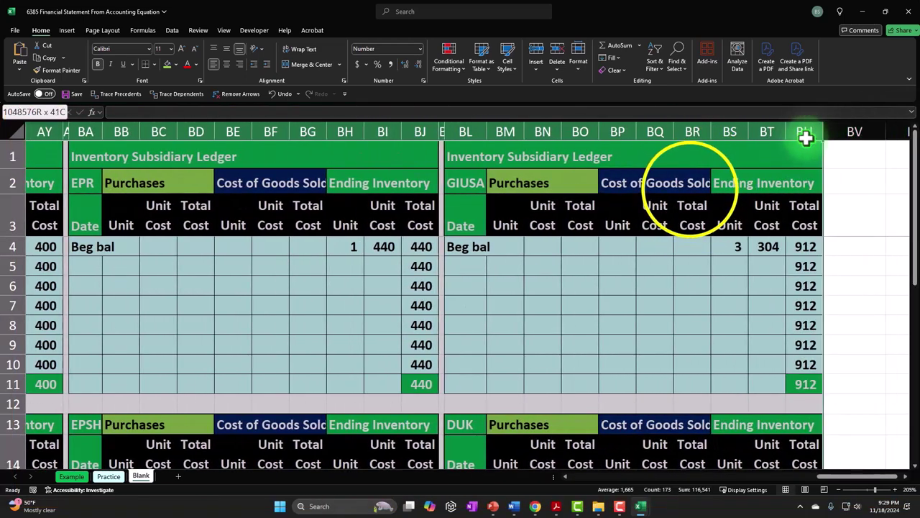
{"action": "right_click", "coordinate": [691, 186]}
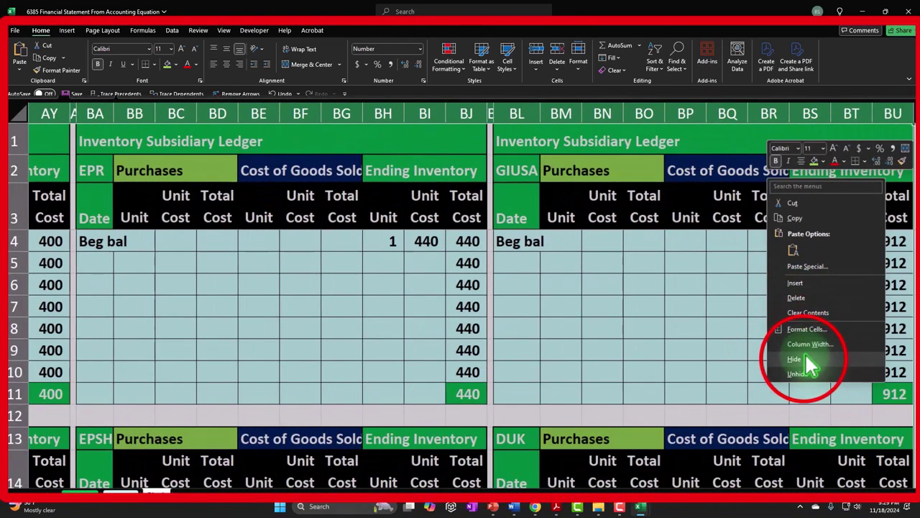
{"action": "left_click", "coordinate": [804, 357]}
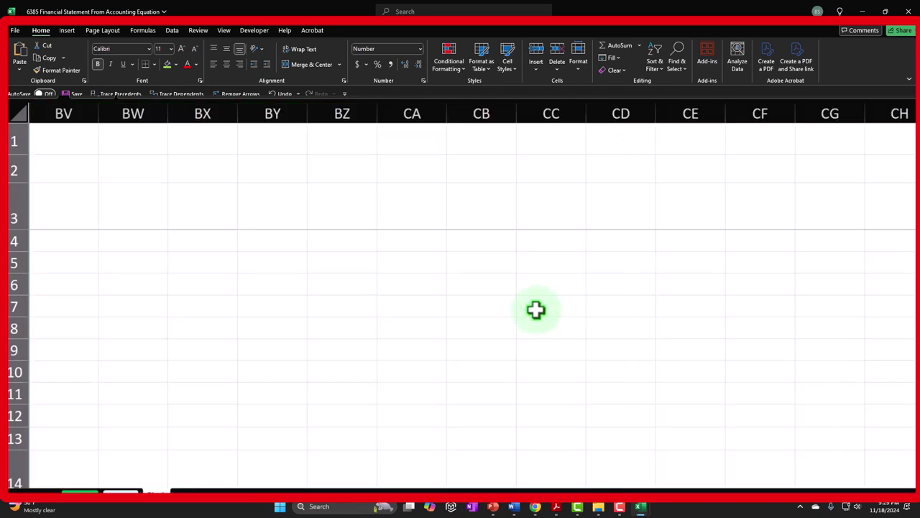
- Return to the start of the worksheet and review the amount and date of the beginning balance inventory entry in row 4
{"action": "left_click_drag", "start_coordinate": [883, 472], "coordinate": [560, 476]}
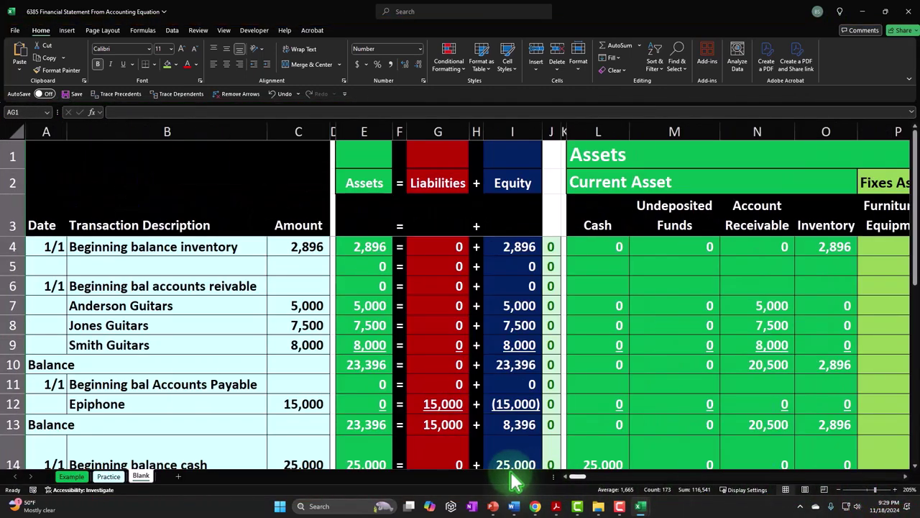
{"action": "left_click", "coordinate": [309, 246]}
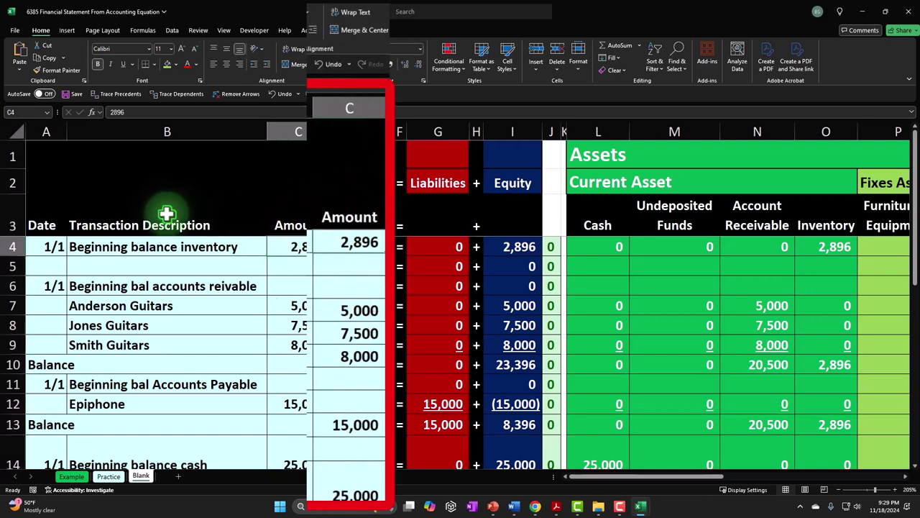
{"action": "left_click", "coordinate": [62, 244]}
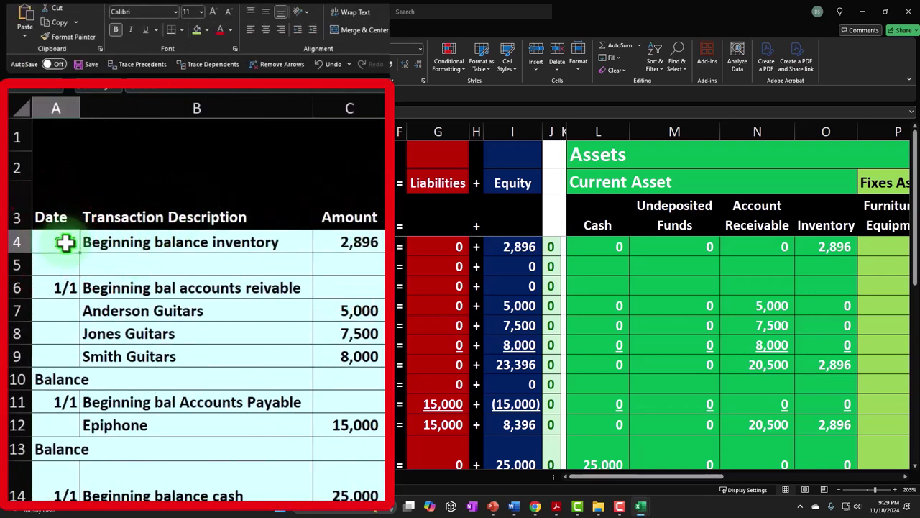
{"action": "scroll", "coordinate": [76, 236], "scroll_direction": "down", "scroll_amount": 2}
{"action": "scroll", "coordinate": [92, 244], "scroll_direction": "up", "scroll_amount": 2}
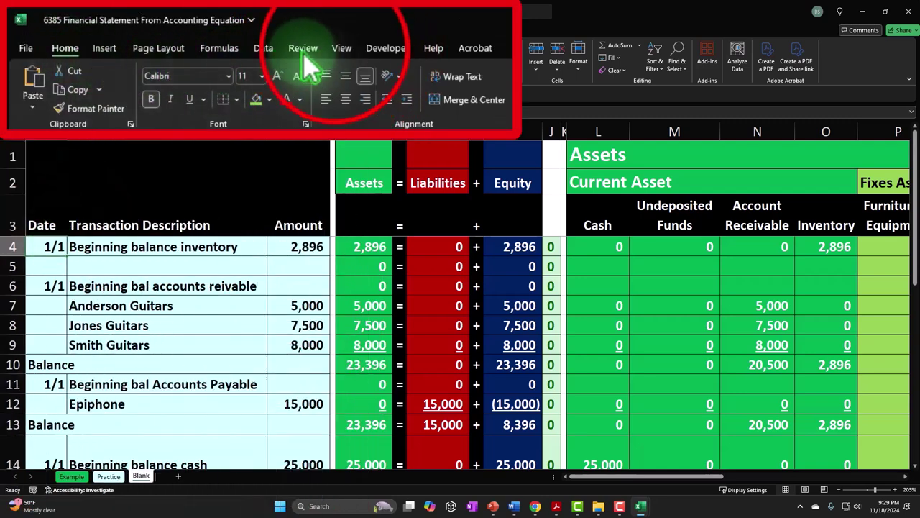
- Unfreeze the panes on the Blank sheet and check that the headings scroll with the rest of the worksheet
{"action": "left_click", "coordinate": [224, 29]}
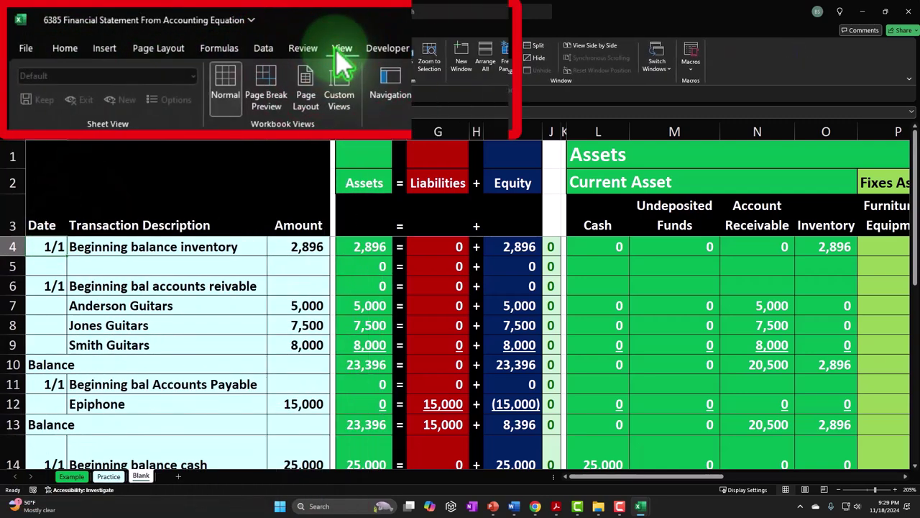
{"action": "left_click", "coordinate": [508, 63]}
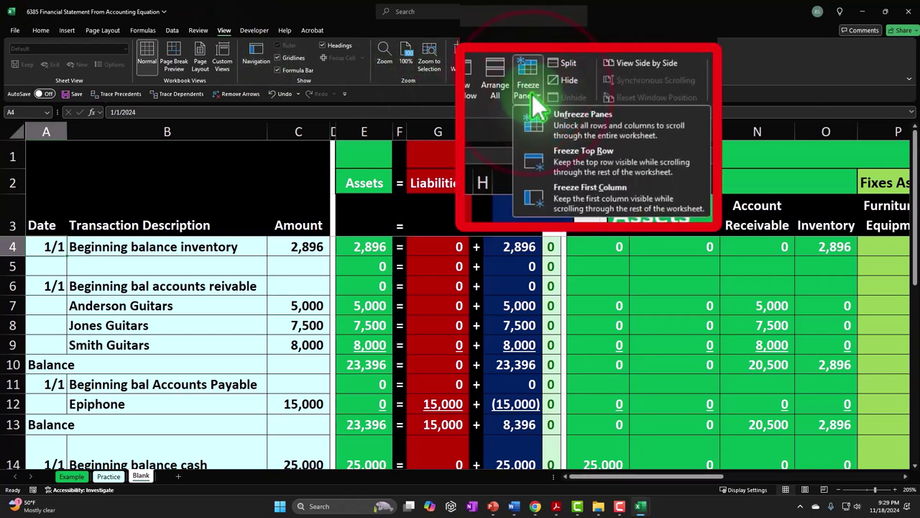
{"action": "left_click", "coordinate": [610, 129]}
{"action": "scroll", "coordinate": [233, 306], "scroll_direction": "down", "scroll_amount": 3}
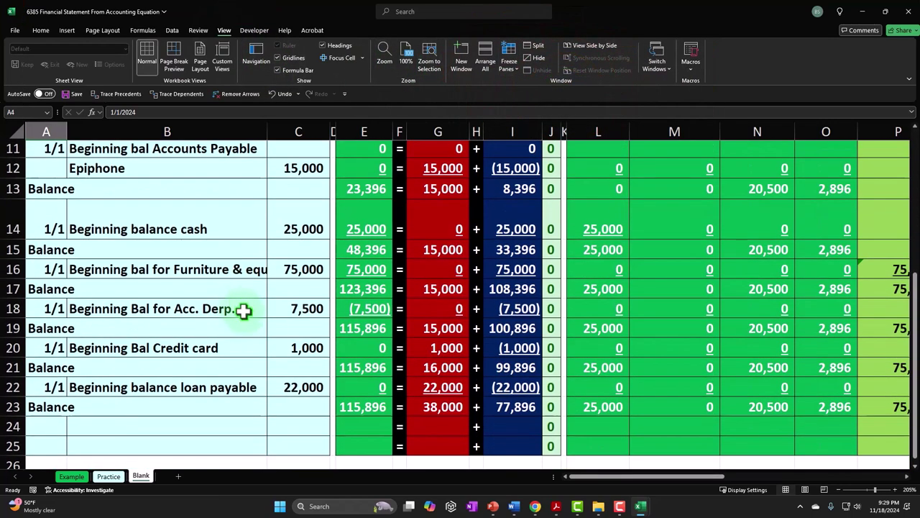
{"action": "scroll", "coordinate": [245, 312], "scroll_direction": "up", "scroll_amount": 3}
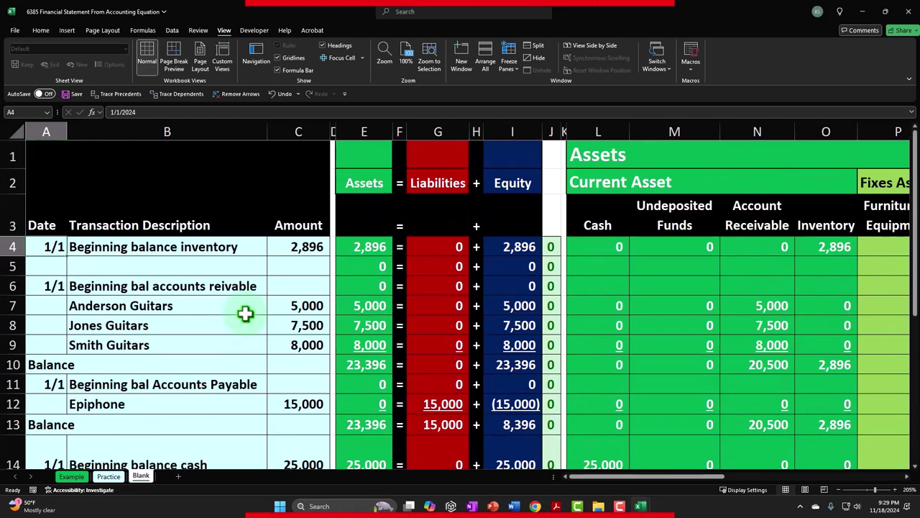
- Examine the row 4 inventory entry across the worksheet, from total assets in E4 through the individual accounts to COGS in Z4
{"action": "left_click", "coordinate": [337, 246]}
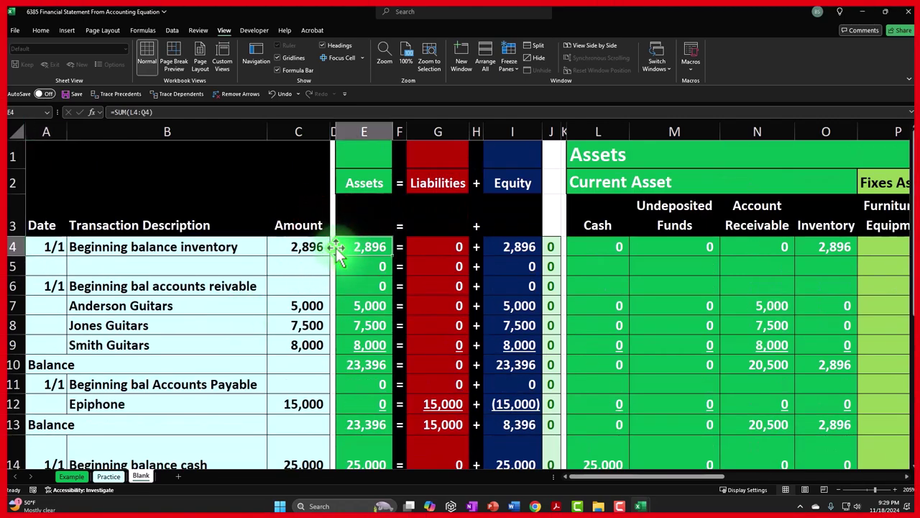
{"action": "key", "text": "Right"}
{"action": "key", "text": "Right"}
{"action": "key", "text": "Right"}
{"action": "key", "text": "Right"}
{"action": "key", "text": "Right"}
{"action": "key", "text": "Right"}
{"action": "key", "text": "Right"}
{"action": "key", "text": "Right"}
{"action": "key", "text": "Right"}
{"action": "key", "text": "Right"}
{"action": "key", "text": "Right"}
{"action": "key", "text": "Right"}
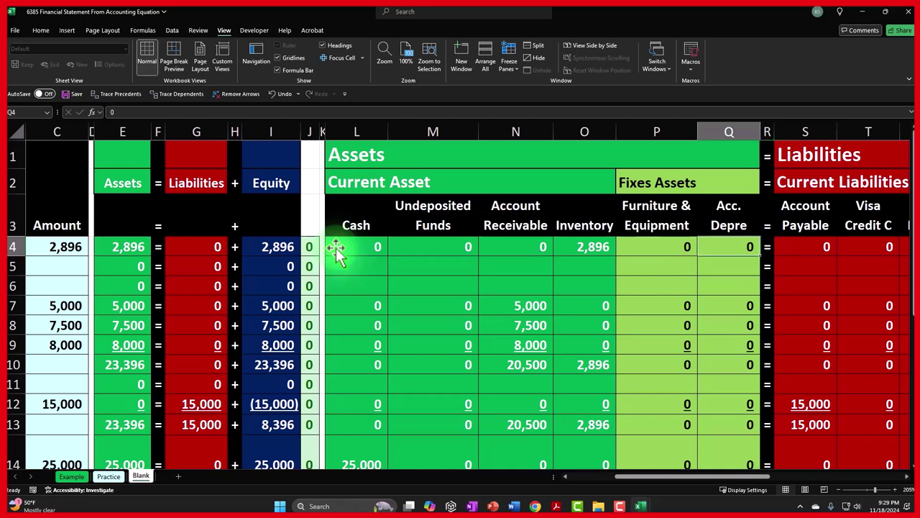
{"action": "key", "text": "Right"}
{"action": "key", "text": "Right"}
{"action": "key", "text": "Right"}
{"action": "key", "text": "Right"}
{"action": "key", "text": "Right"}
{"action": "key", "text": "Right"}
{"action": "key", "text": "Right"}
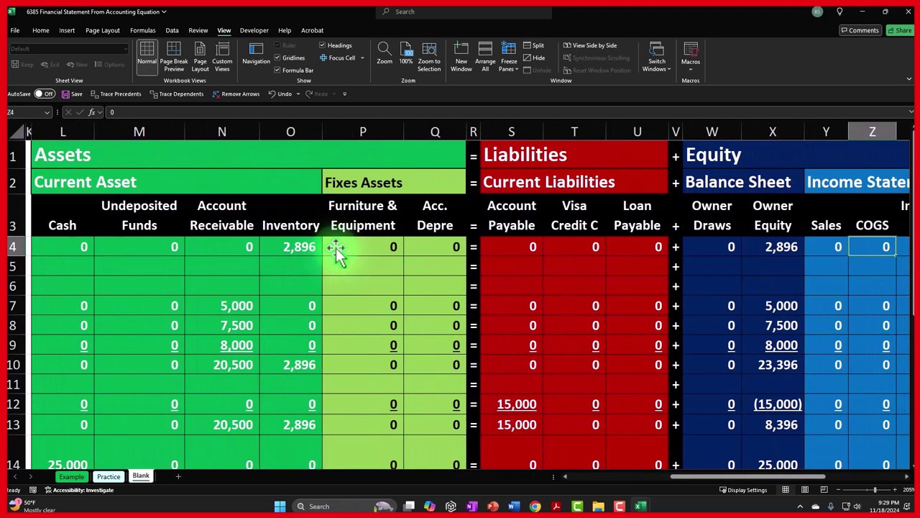
- Compare the asset account headings in L3:Q3 with their ending balances in L23:Q23
{"action": "left_click", "coordinate": [89, 247]}
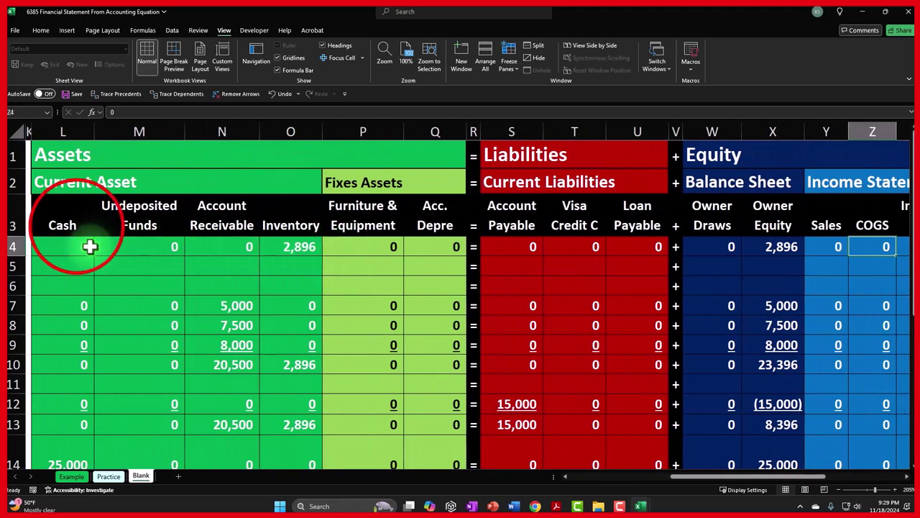
{"action": "left_click", "coordinate": [78, 227]}
{"action": "scroll", "coordinate": [75, 237], "scroll_direction": "down", "scroll_amount": 5}
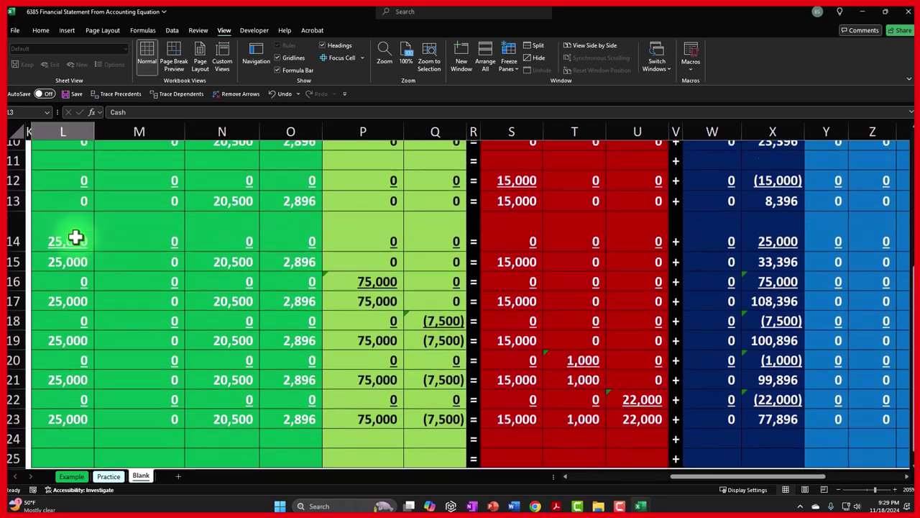
{"action": "left_click", "coordinate": [78, 286]}
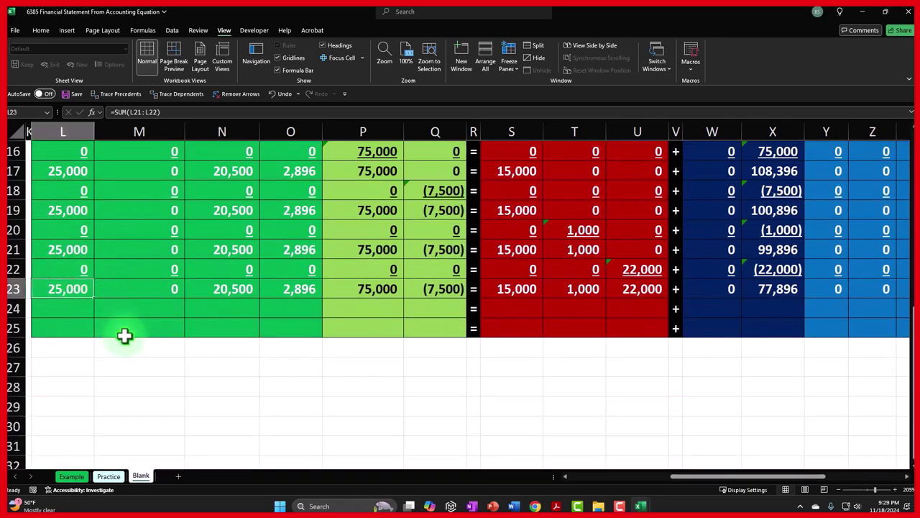
{"action": "scroll", "coordinate": [124, 335], "scroll_direction": "up", "scroll_amount": 5}
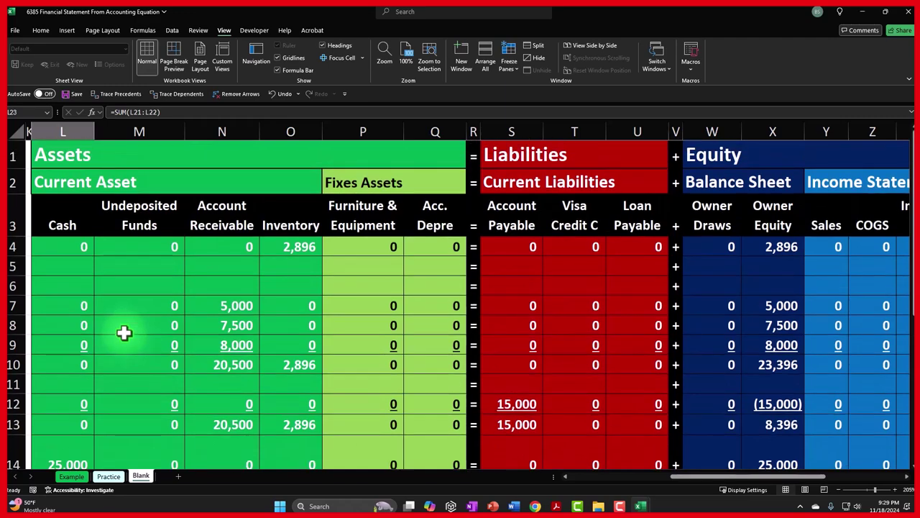
{"action": "left_click", "coordinate": [79, 210]}
{"action": "left_click_drag", "start_coordinate": [80, 209], "coordinate": [416, 219]}
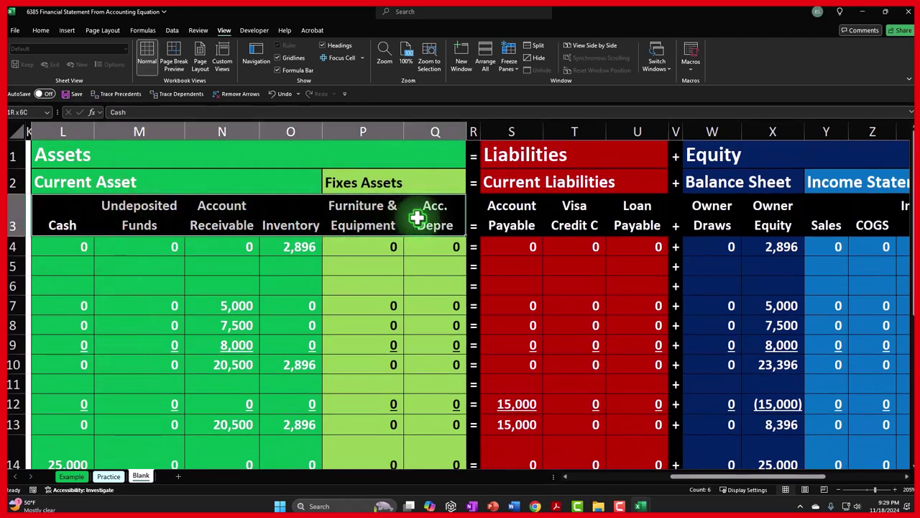
{"action": "scroll", "coordinate": [315, 258], "scroll_direction": "down", "scroll_amount": 3}
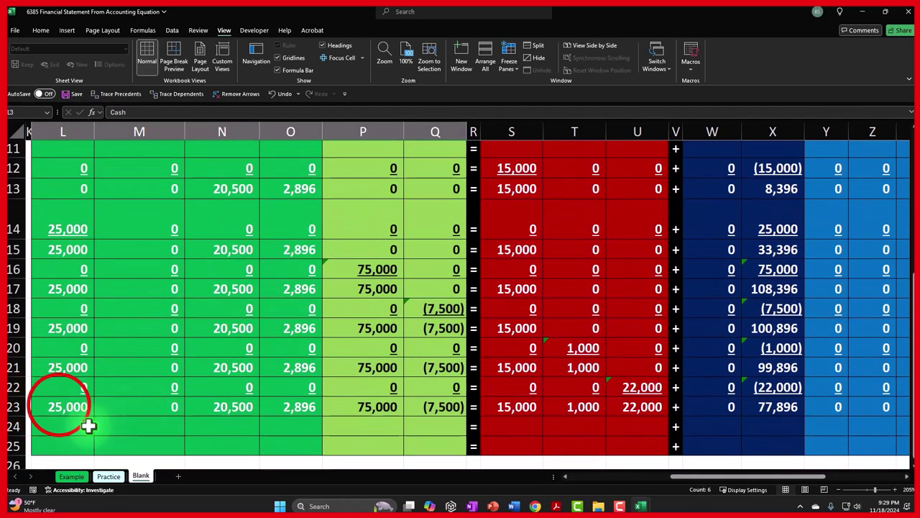
{"action": "left_click_drag", "start_coordinate": [62, 404], "coordinate": [376, 403]}
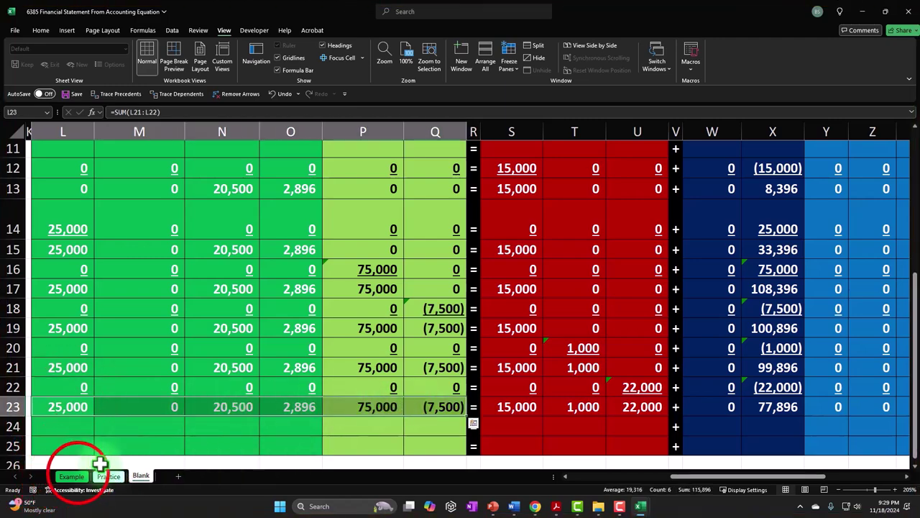
- Examine the vertical account and balance list in columns BW and BX of the Example sheet, including Owner Draws and Owner Equity
{"action": "left_click", "coordinate": [71, 476]}
{"action": "left_click_drag", "start_coordinate": [140, 247], "coordinate": [272, 444]}
{"action": "left_click_drag", "start_coordinate": [257, 483], "coordinate": [257, 484]}
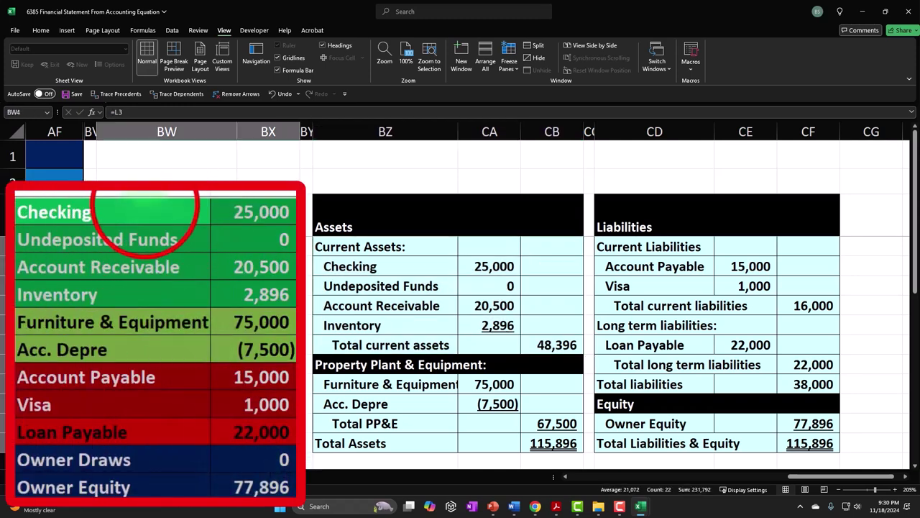
{"action": "mouse_move", "coordinate": [215, 459]}
{"action": "left_mouse_down"}
{"action": "mouse_move", "coordinate": [214, 480]}
{"action": "mouse_move", "coordinate": [236, 486]}
{"action": "left_mouse_up"}
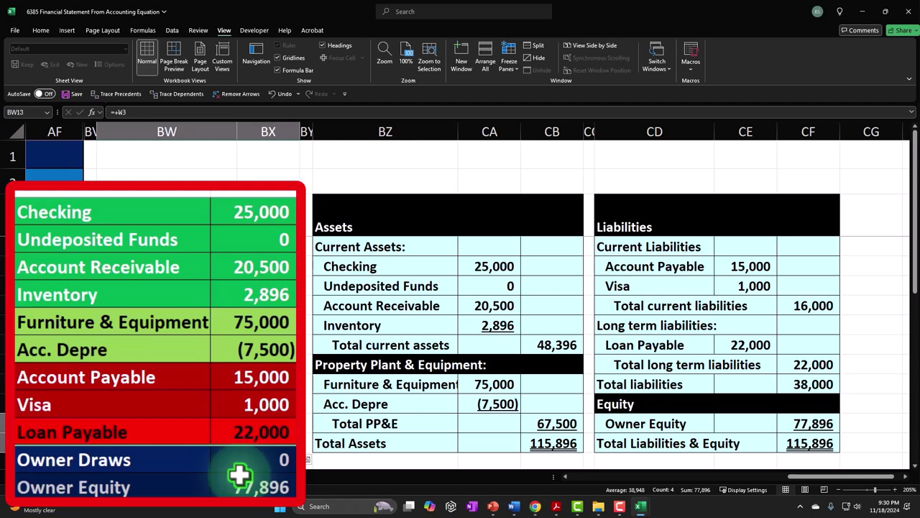
- On the Blank sheet, copy the account headings in L3:AF3 and paste them as values starting at BW1
{"action": "left_click", "coordinate": [140, 476]}
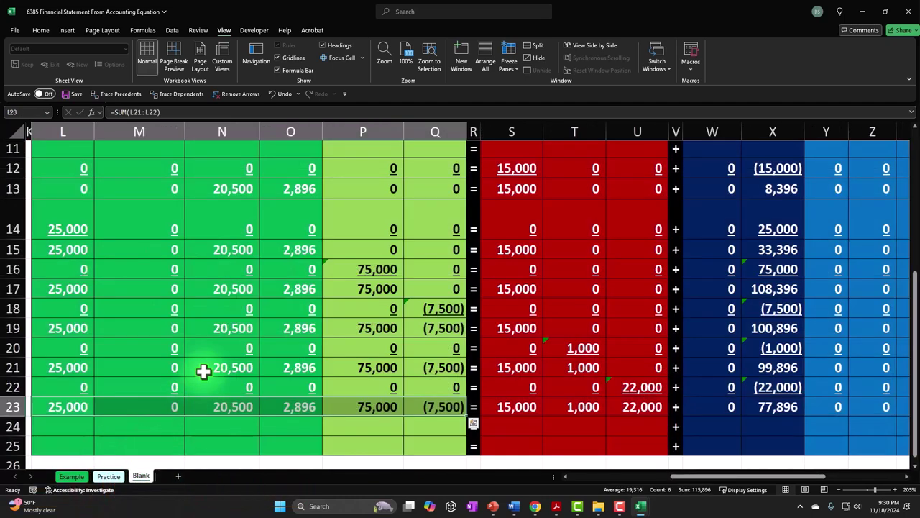
{"action": "scroll", "coordinate": [206, 370], "scroll_direction": "up", "scroll_amount": 4}
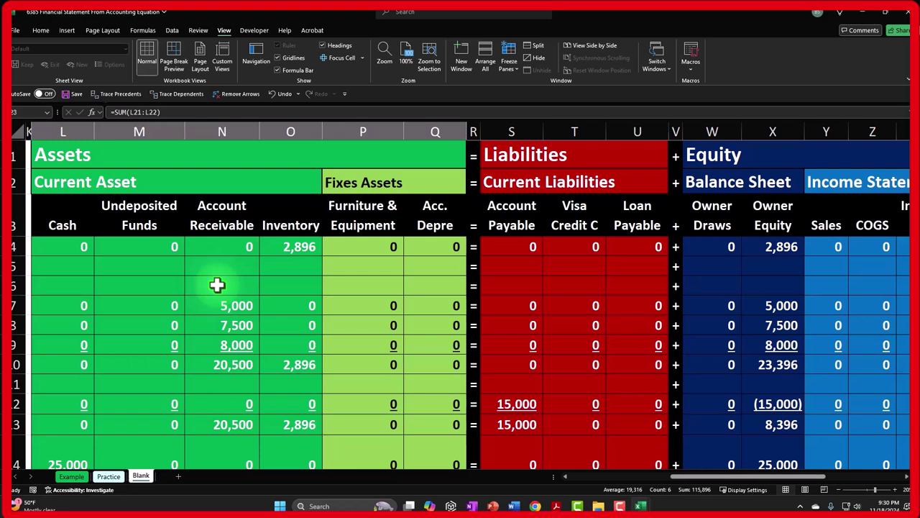
{"action": "mouse_move", "coordinate": [34, 208]}
{"action": "left_mouse_down"}
{"action": "mouse_move", "coordinate": [904, 214]}
{"action": "mouse_move", "coordinate": [863, 220]}
{"action": "left_mouse_up"}
{"action": "key", "text": "ctrl+c"}
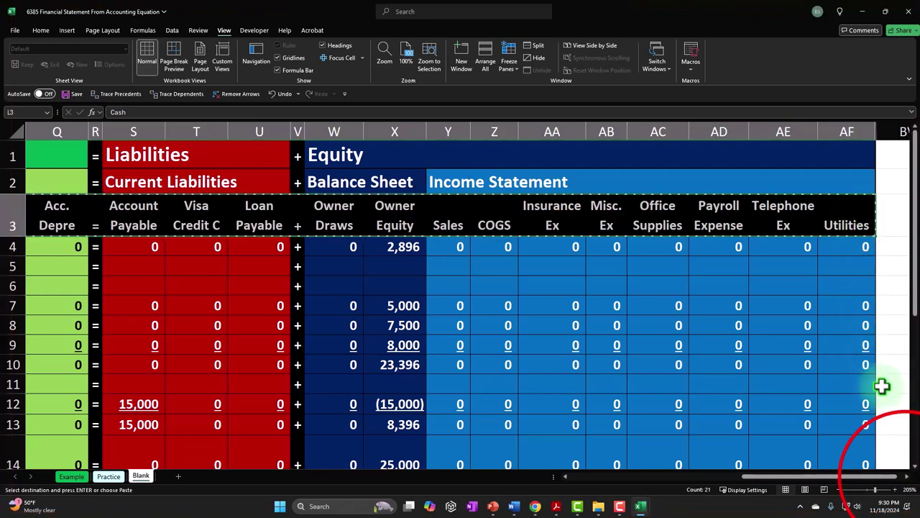
{"action": "left_click", "coordinate": [906, 477]}
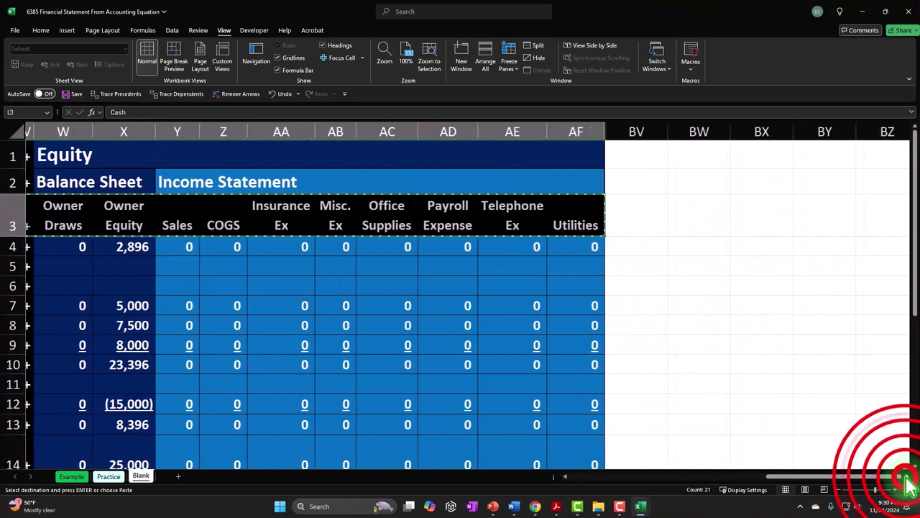
{"action": "left_click", "coordinate": [522, 279]}
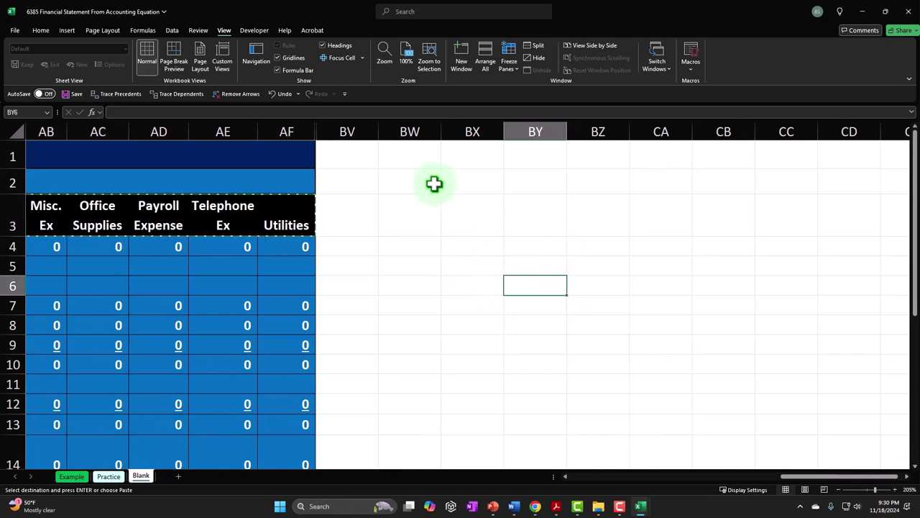
{"action": "left_click", "coordinate": [423, 156]}
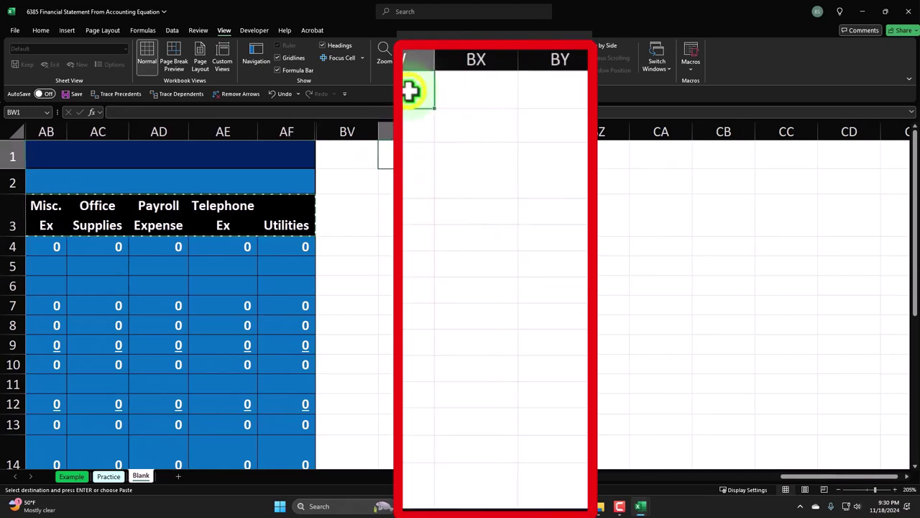
{"action": "right_click", "coordinate": [414, 156]}
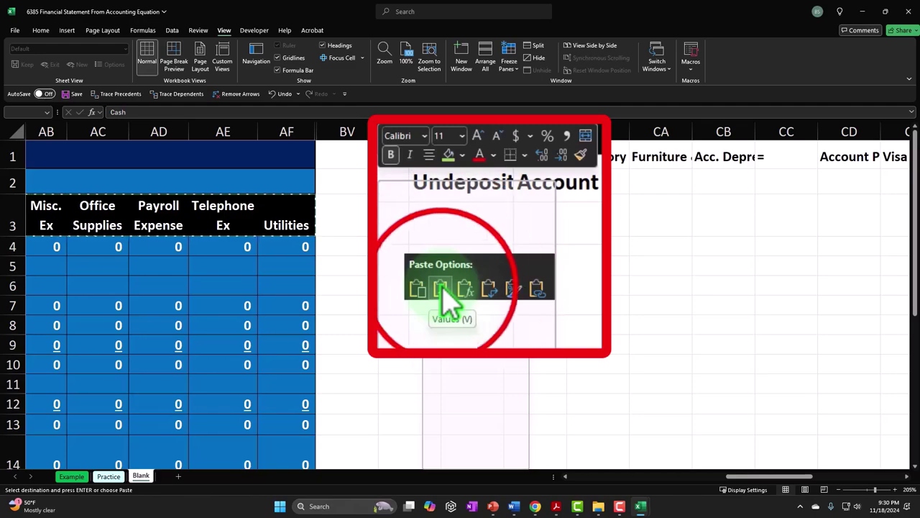
{"action": "left_click", "coordinate": [463, 222]}
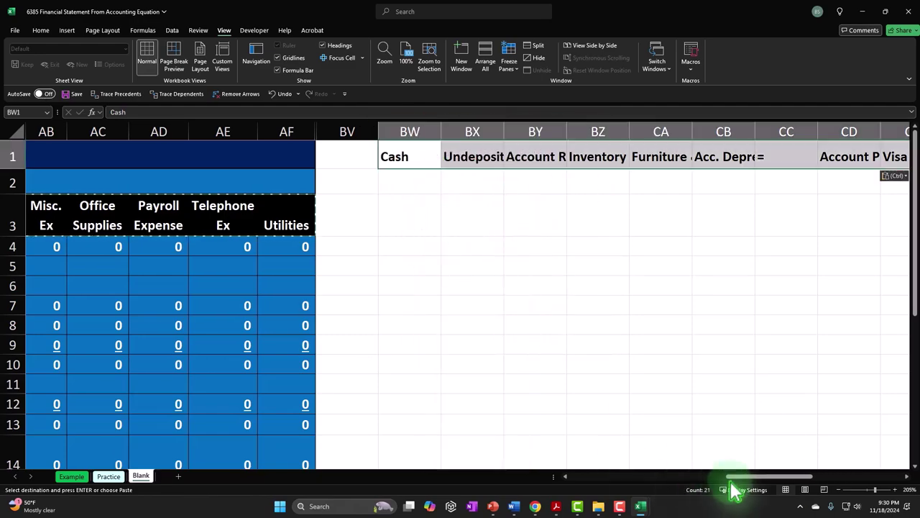
- Copy the ending balances in L23:AF23 and paste them as values starting at BW2, beneath the copied headings
{"action": "left_click_drag", "start_coordinate": [739, 480], "coordinate": [640, 493]}
{"action": "scroll", "coordinate": [321, 372], "scroll_direction": "down", "scroll_amount": 6}
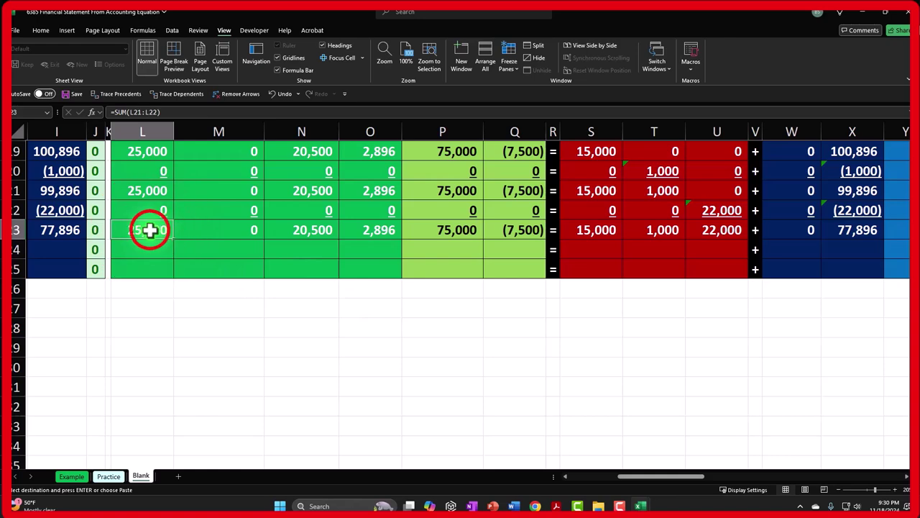
{"action": "left_click_drag", "start_coordinate": [193, 230], "coordinate": [852, 235]}
{"action": "right_click", "coordinate": [852, 235]}
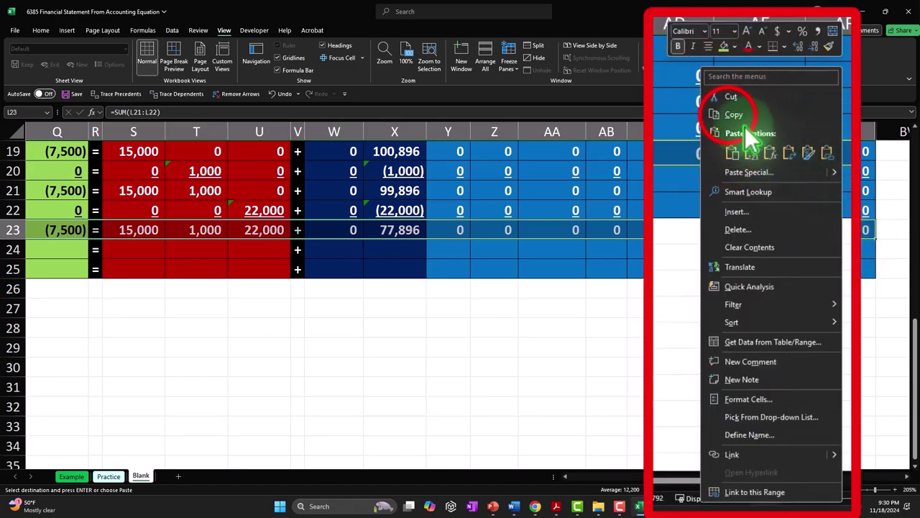
{"action": "left_click", "coordinate": [709, 135]}
{"action": "scroll", "coordinate": [758, 252], "scroll_direction": "up", "scroll_amount": 6}
{"action": "scroll", "coordinate": [758, 252], "scroll_direction": "left", "scroll_amount": 5}
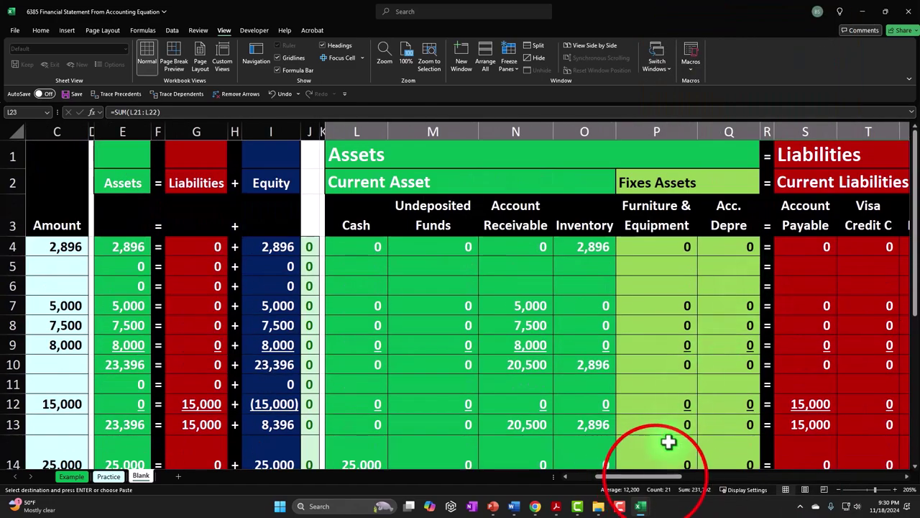
{"action": "left_click_drag", "start_coordinate": [659, 483], "coordinate": [805, 478]}
{"action": "left_click", "coordinate": [277, 177]}
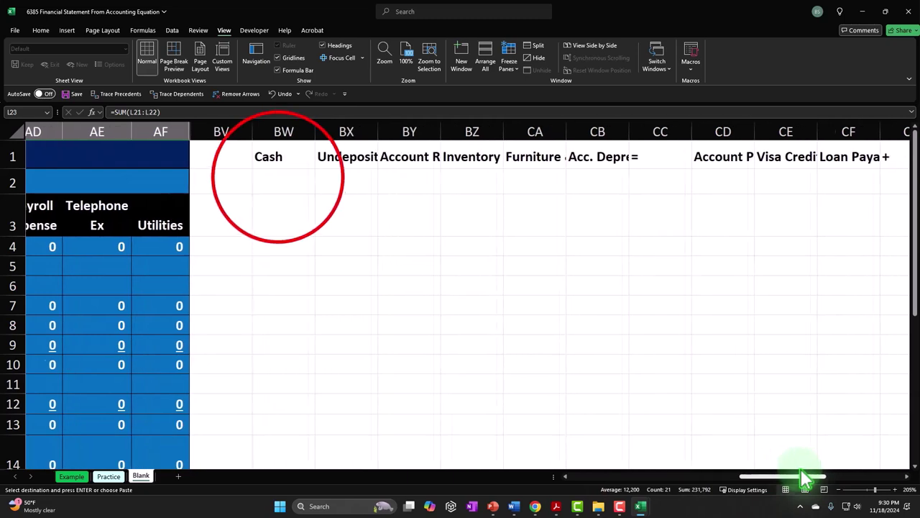
{"action": "right_click", "coordinate": [278, 181]}
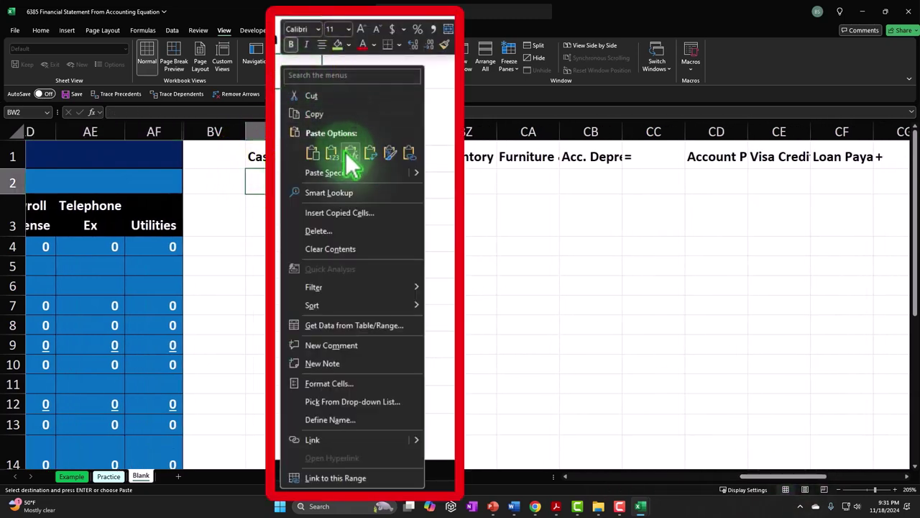
{"action": "left_click", "coordinate": [331, 155]}
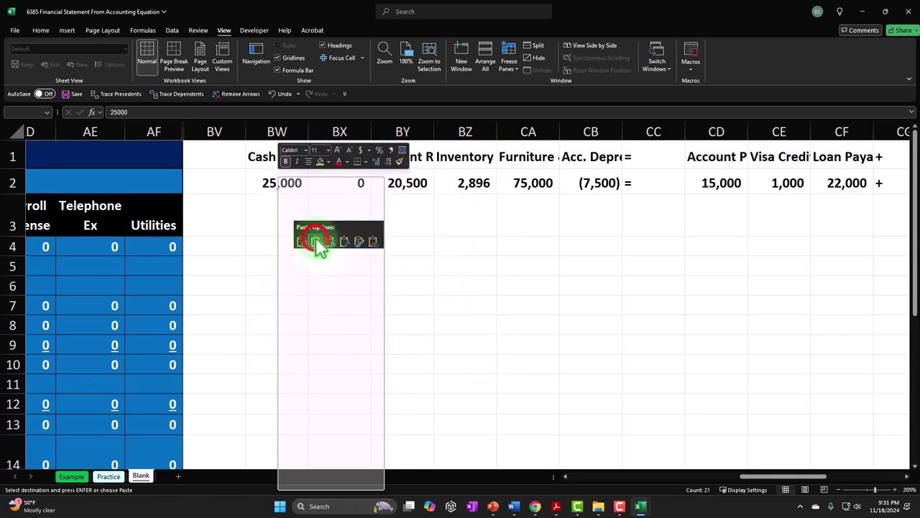
{"action": "left_click", "coordinate": [317, 243]}
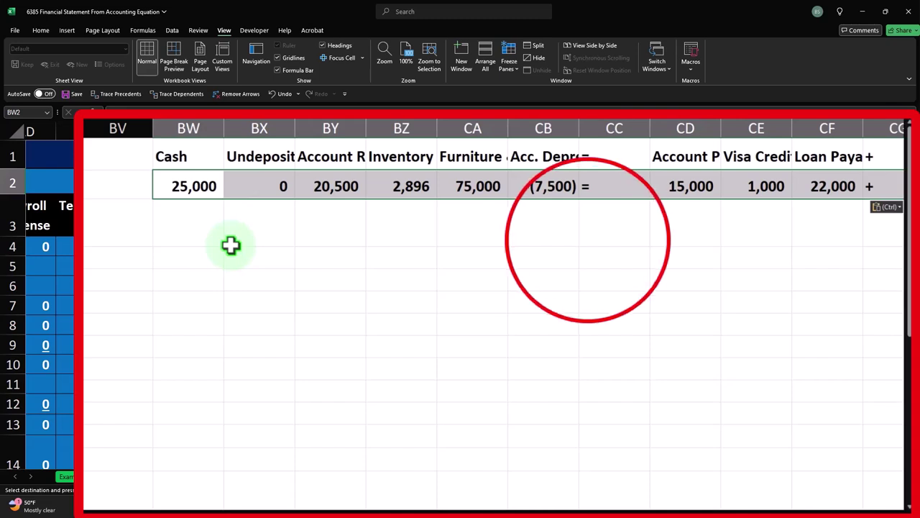
- Delete column CC, which holds the equals sign between the asset and liability accounts
{"action": "left_click", "coordinate": [587, 240]}
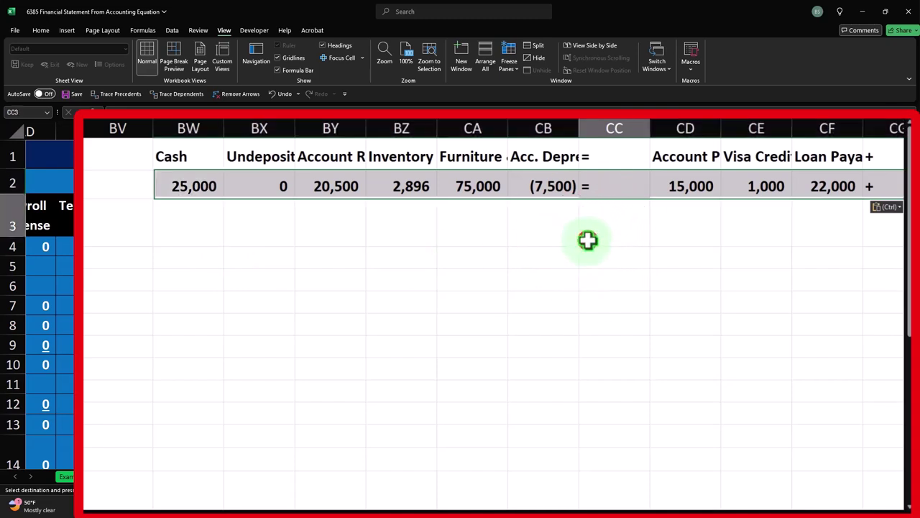
{"action": "left_click", "coordinate": [606, 163]}
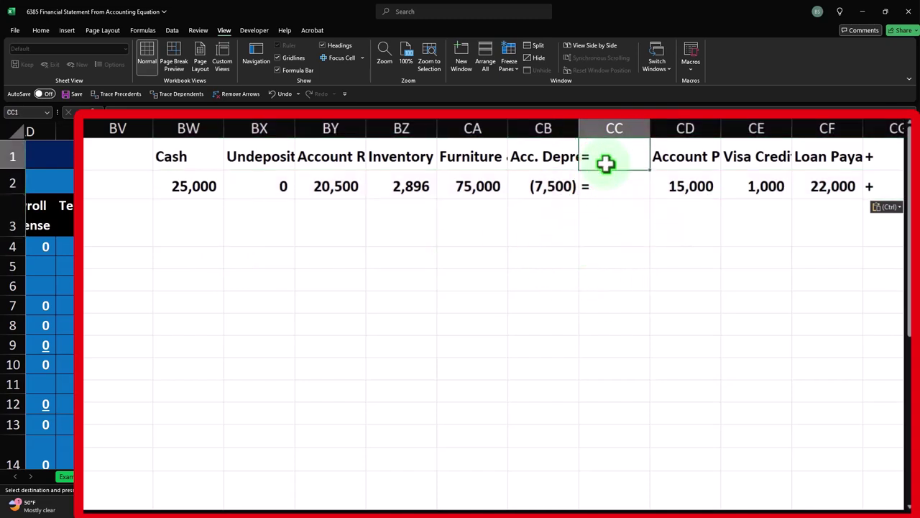
{"action": "left_click", "coordinate": [612, 128]}
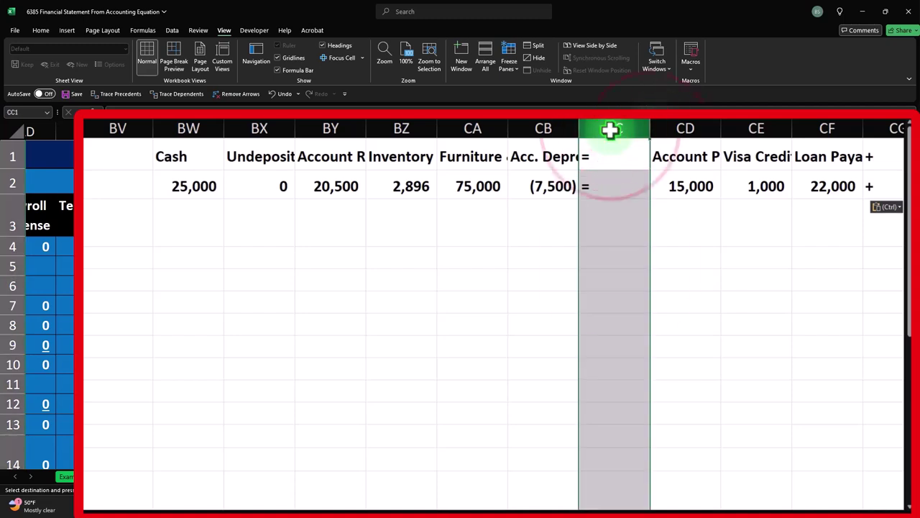
{"action": "right_click", "coordinate": [621, 267]}
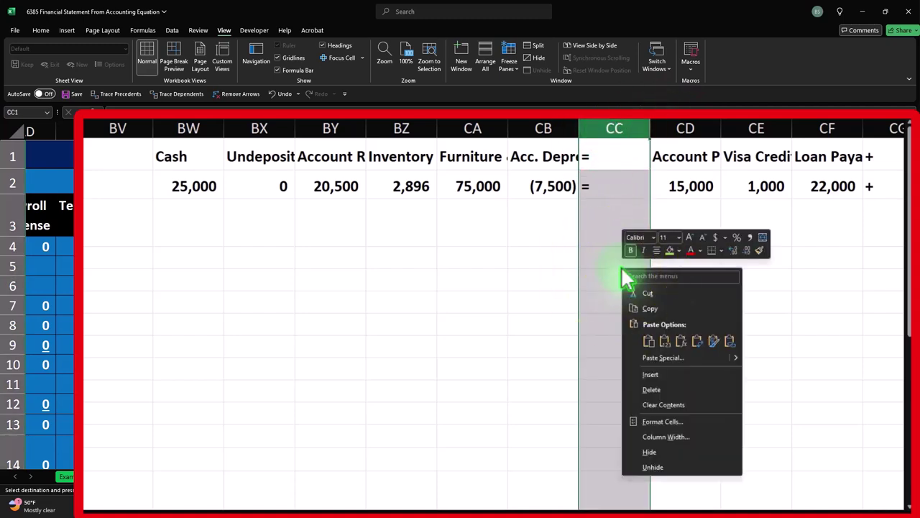
{"action": "left_click", "coordinate": [651, 390]}
{"action": "left_click", "coordinate": [685, 309]}
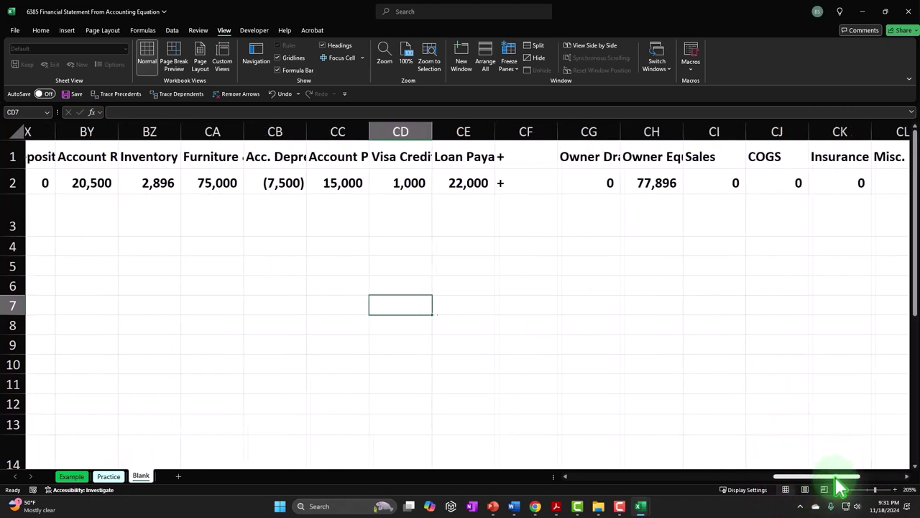
- Delete column CF, which holds the plus sign between the Loan Payable and Owner Draws columns
{"action": "left_click", "coordinate": [537, 133]}
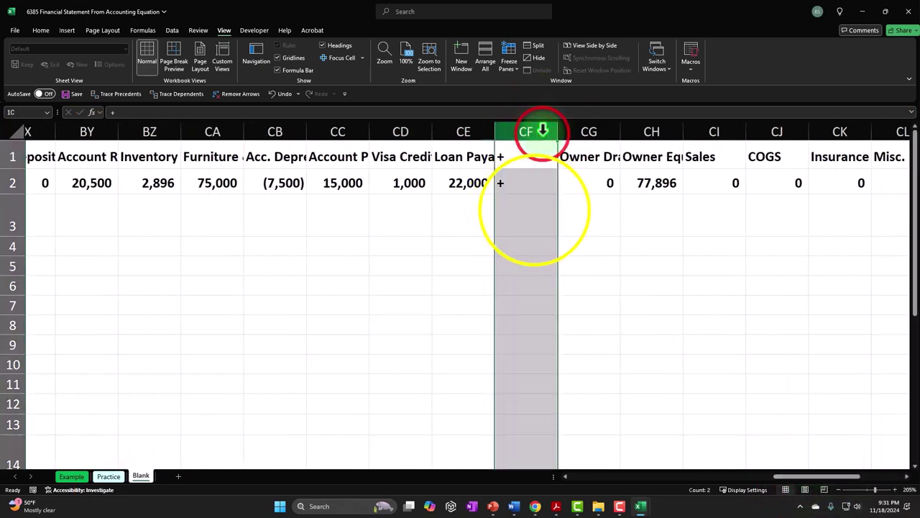
{"action": "right_click", "coordinate": [541, 221]}
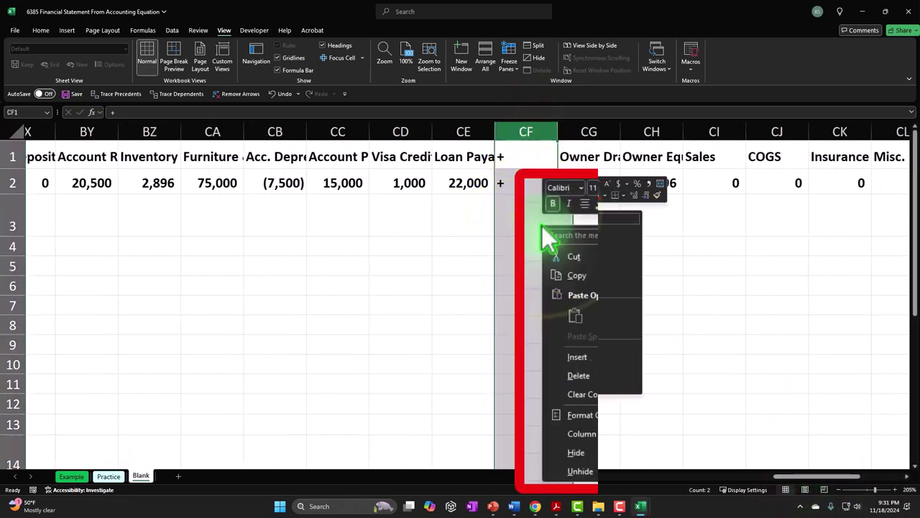
{"action": "left_click", "coordinate": [580, 375]}
{"action": "left_click", "coordinate": [400, 285]}
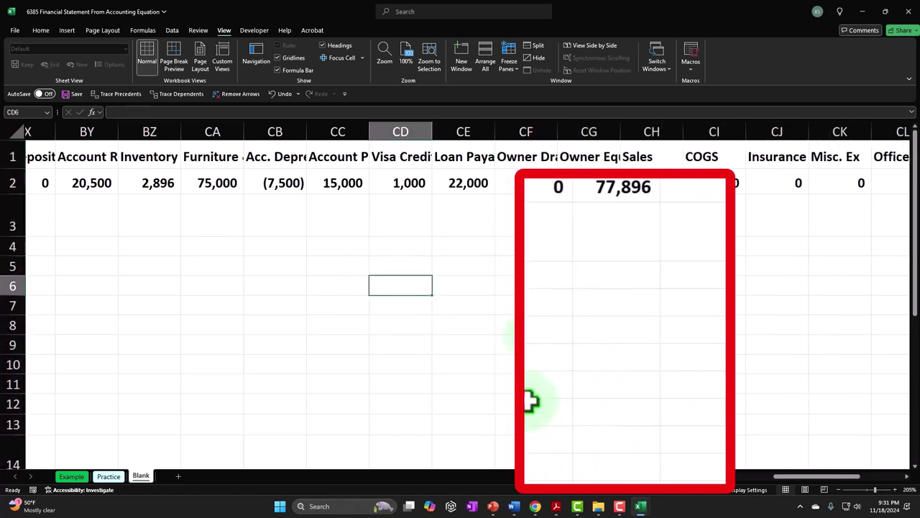
- Delete the income statement account columns CH through CO, from Sales to Utilities
{"action": "left_click_drag", "start_coordinate": [817, 476], "coordinate": [871, 478]}
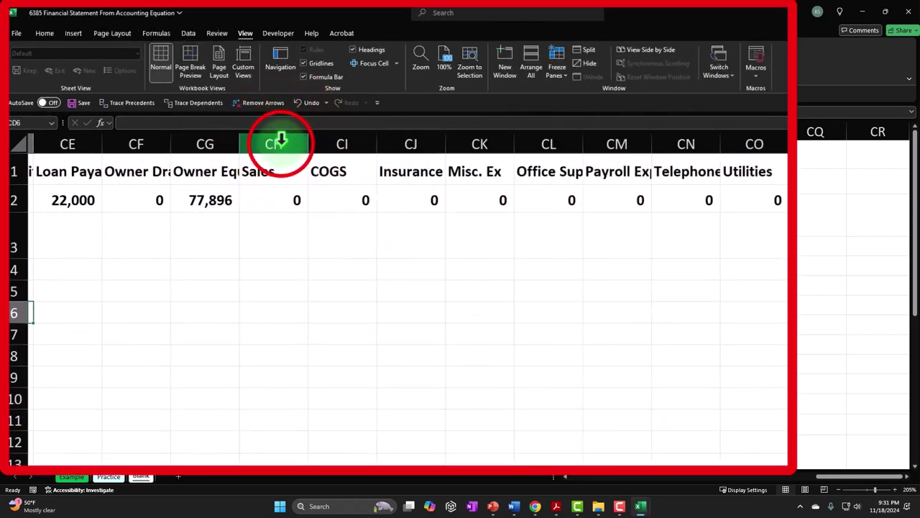
{"action": "left_click", "coordinate": [280, 141]}
{"action": "left_click_drag", "start_coordinate": [279, 141], "coordinate": [729, 141]}
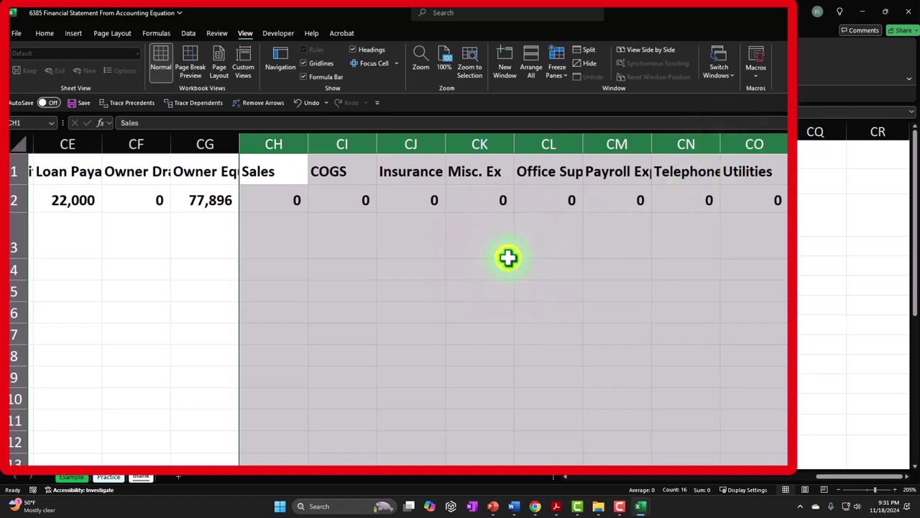
{"action": "right_click", "coordinate": [507, 257]}
{"action": "left_click", "coordinate": [538, 375]}
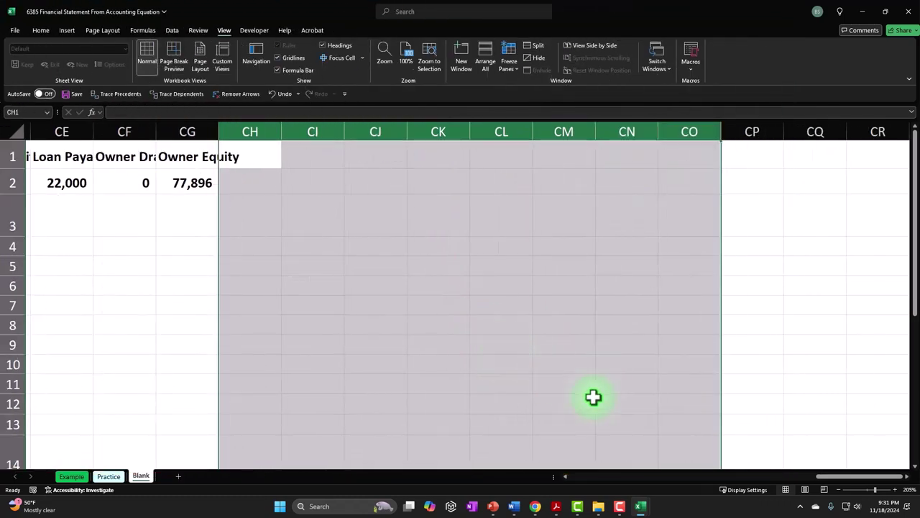
- Copy the account headings in BW1:CG1, paste them transposed starting at BW4, and widen column BW to fit the names
{"action": "left_click_drag", "start_coordinate": [834, 476], "coordinate": [775, 478]}
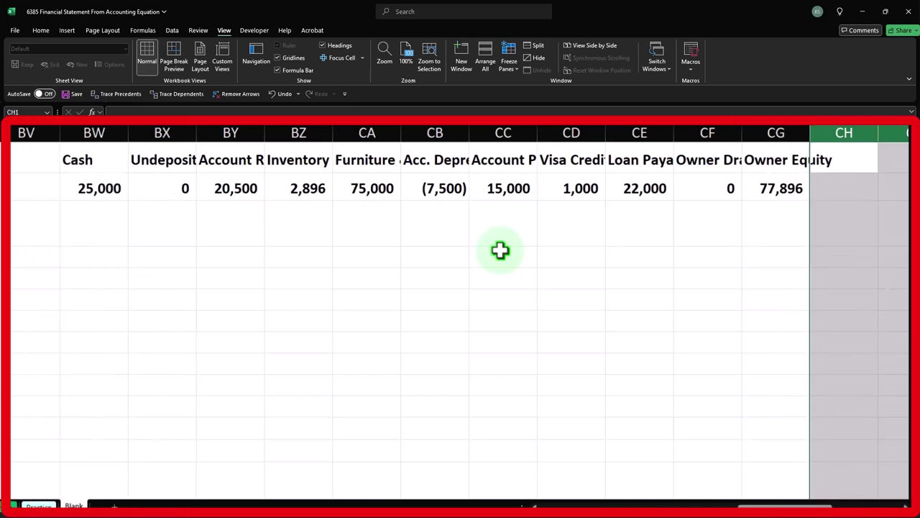
{"action": "left_click", "coordinate": [99, 161]}
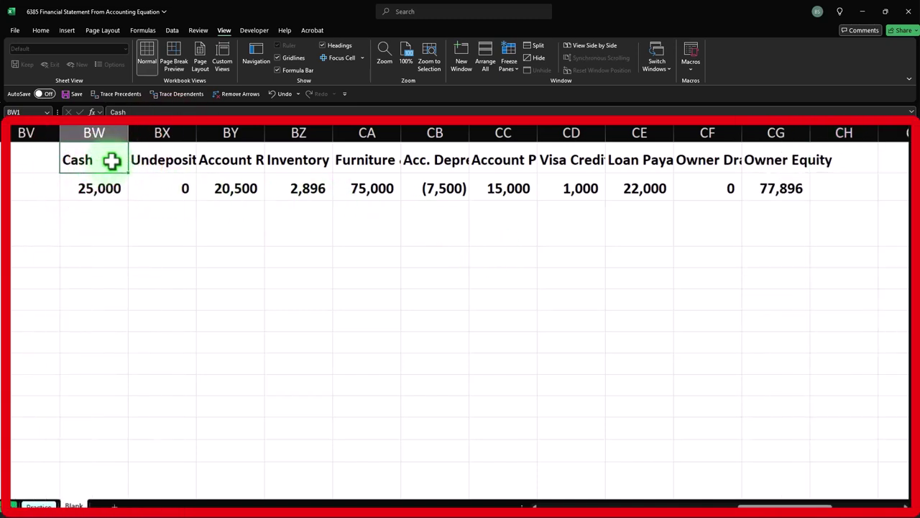
{"action": "left_click_drag", "start_coordinate": [112, 161], "coordinate": [752, 158]}
{"action": "right_click", "coordinate": [752, 158]}
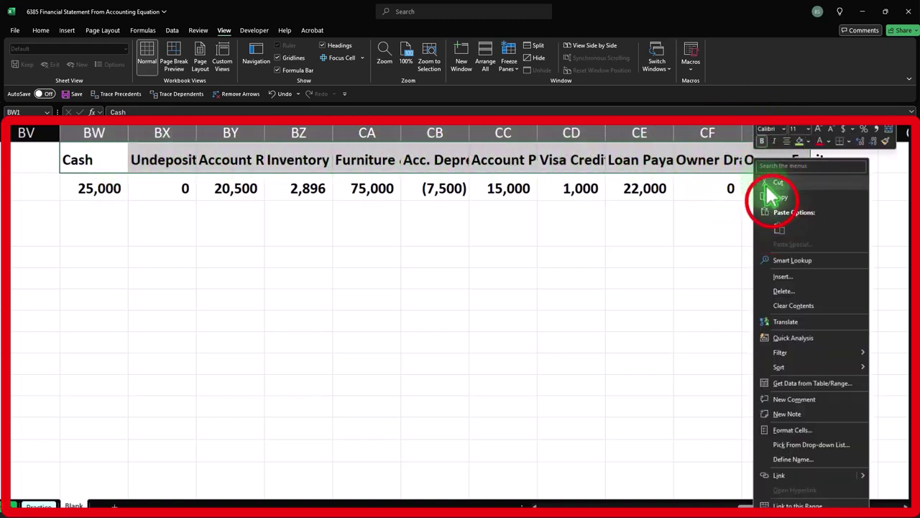
{"action": "left_click", "coordinate": [775, 181]}
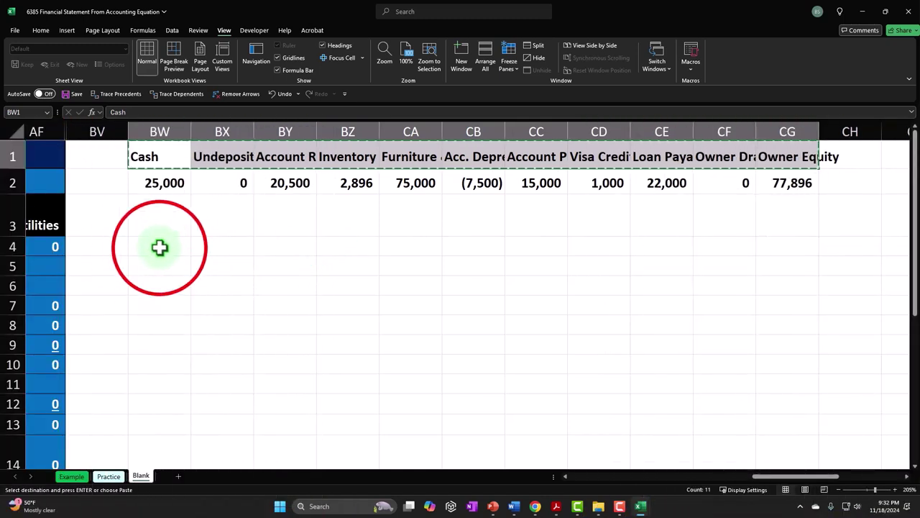
{"action": "left_click", "coordinate": [158, 246]}
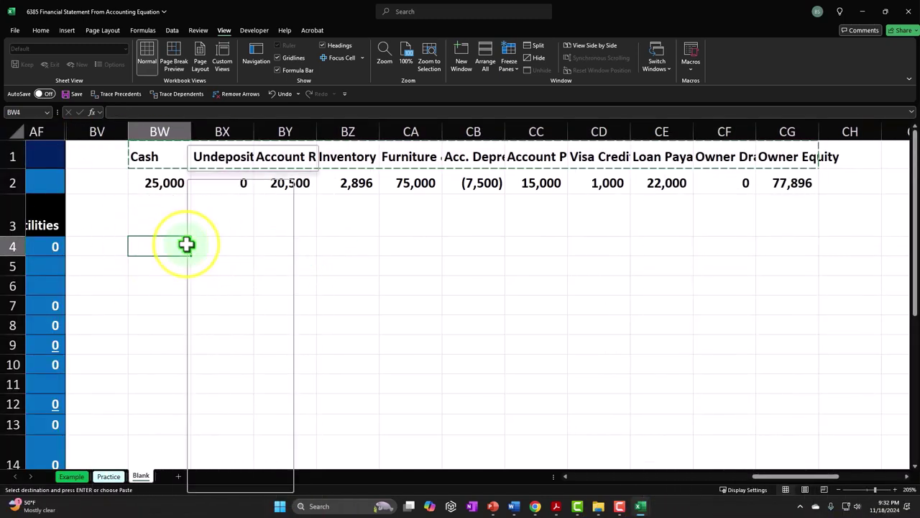
{"action": "right_click", "coordinate": [187, 244]}
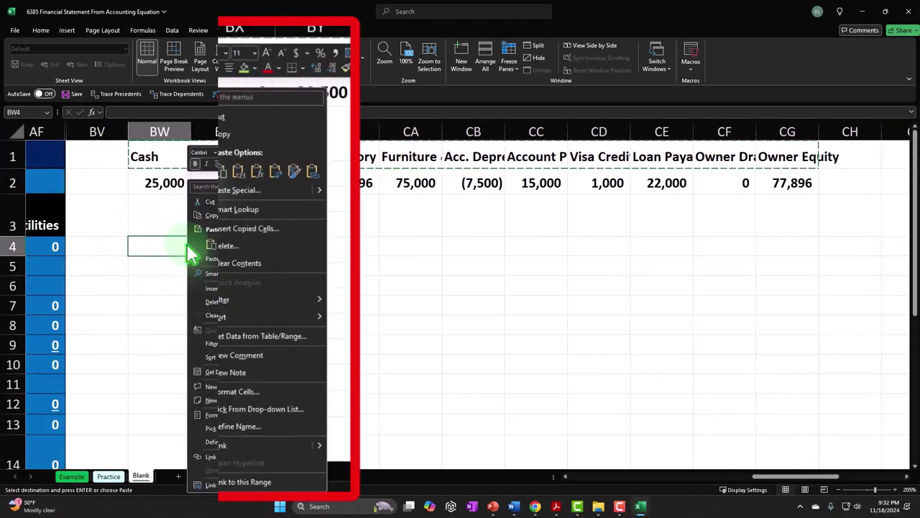
{"action": "left_click", "coordinate": [243, 190]}
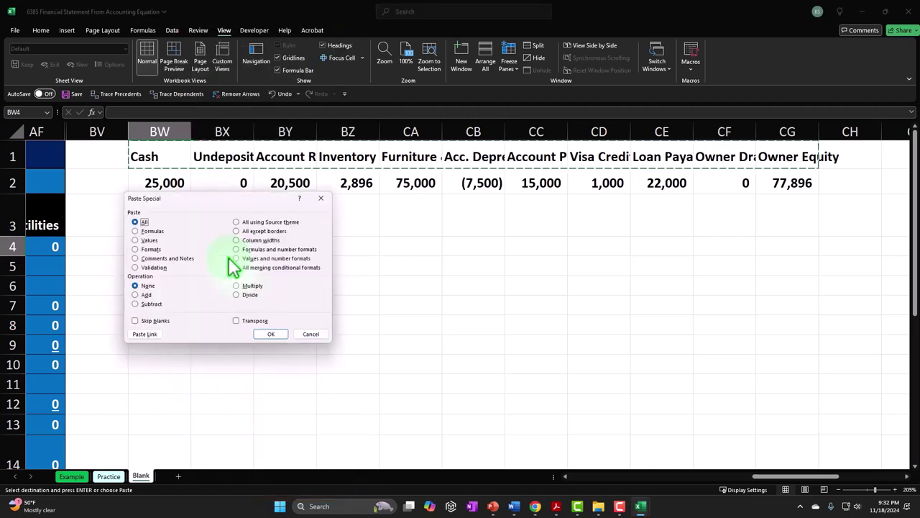
{"action": "left_click_drag", "start_coordinate": [250, 199], "coordinate": [404, 188]}
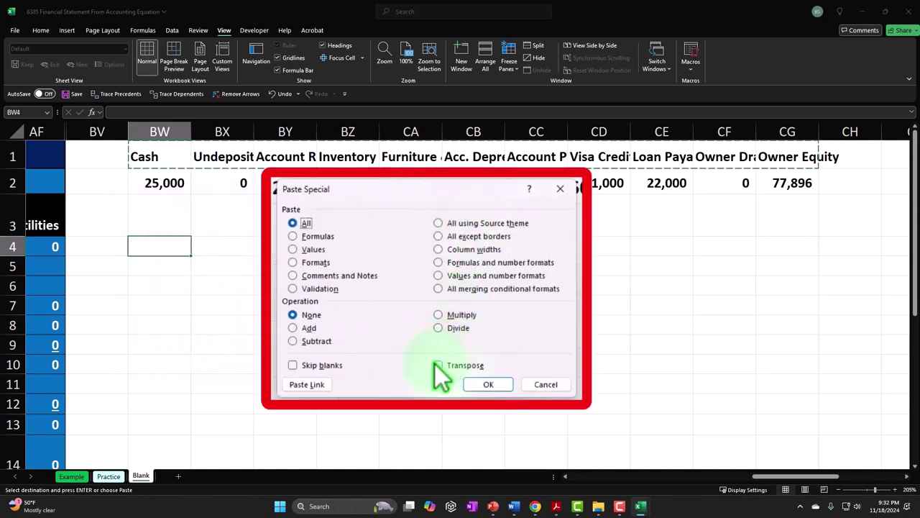
{"action": "left_click", "coordinate": [437, 364]}
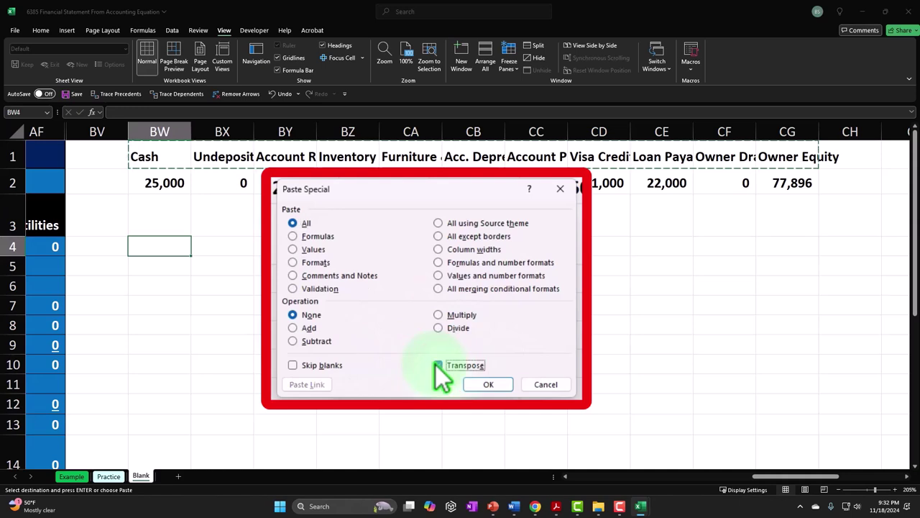
{"action": "left_click", "coordinate": [478, 385]}
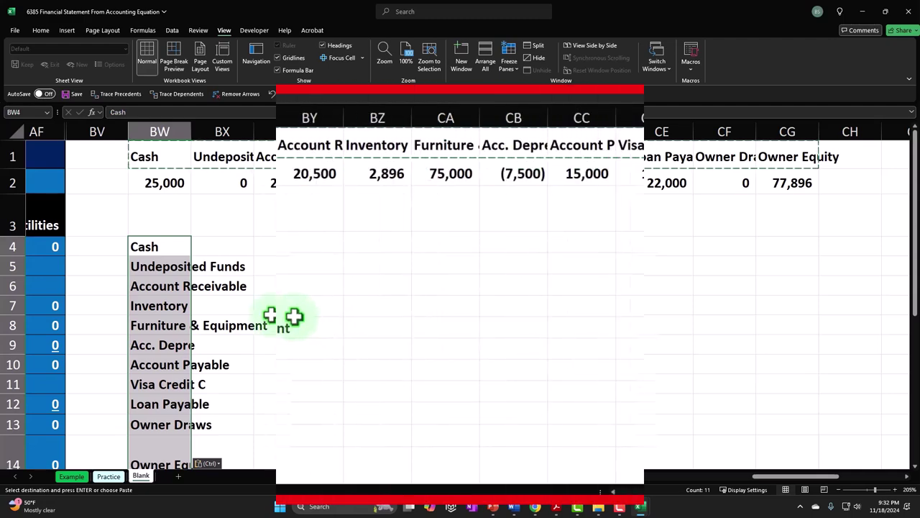
{"action": "scroll", "coordinate": [294, 329], "scroll_direction": "up", "scroll_amount": 1}
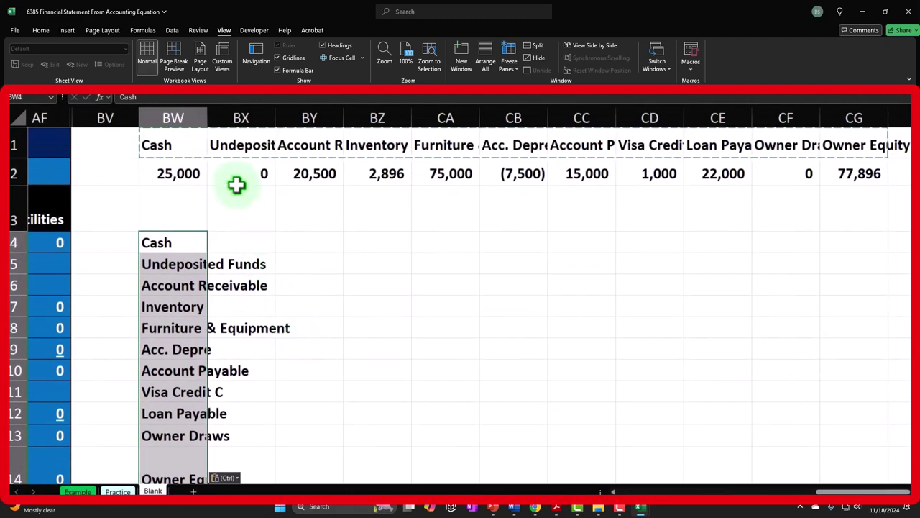
{"action": "mouse_move", "coordinate": [207, 115]}
{"action": "left_mouse_down"}
{"action": "mouse_move", "coordinate": [242, 115]}
{"action": "mouse_move", "coordinate": [265, 130]}
{"action": "left_mouse_up"}
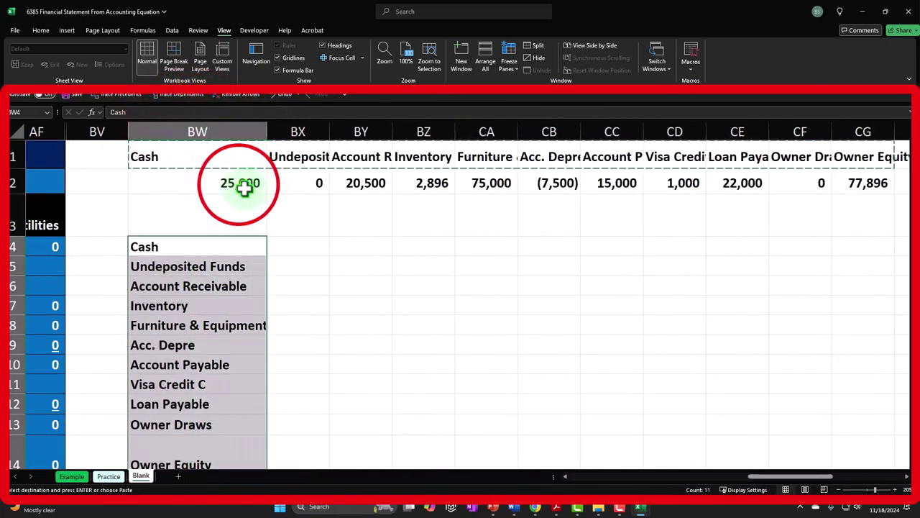
- Copy the ending balances in BW2:CG2 and paste them transposed starting at BX4, beside the account names
{"action": "left_click_drag", "start_coordinate": [238, 184], "coordinate": [622, 179]}
{"action": "right_click", "coordinate": [623, 179]}
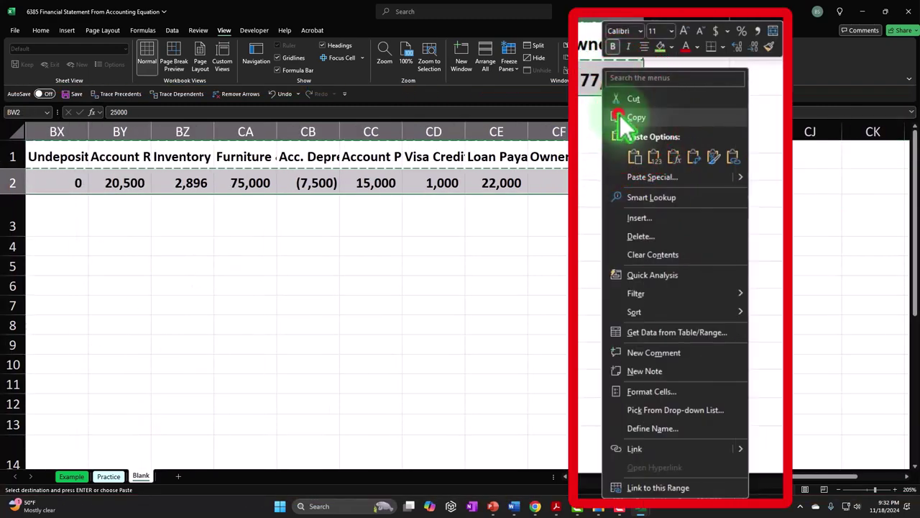
{"action": "left_click", "coordinate": [637, 213]}
{"action": "left_click_drag", "start_coordinate": [801, 476], "coordinate": [744, 485]}
{"action": "left_click", "coordinate": [620, 250]}
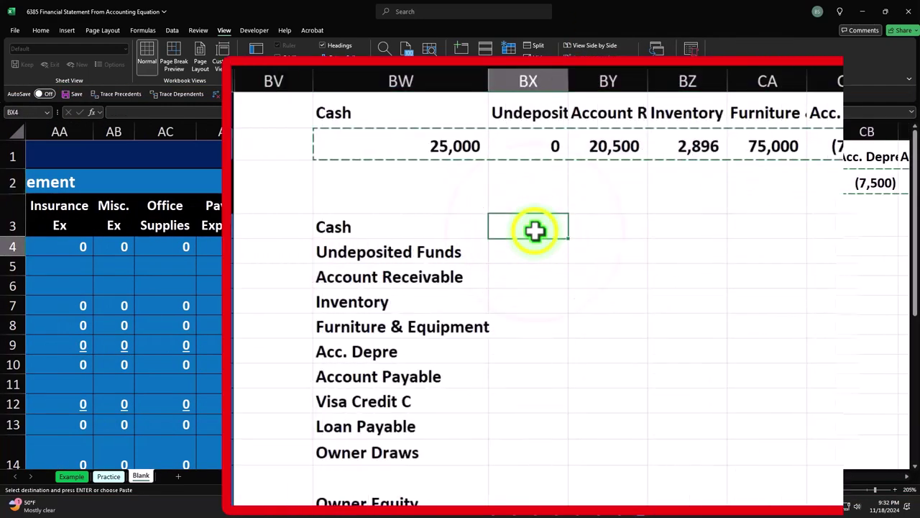
{"action": "right_click", "coordinate": [620, 251]}
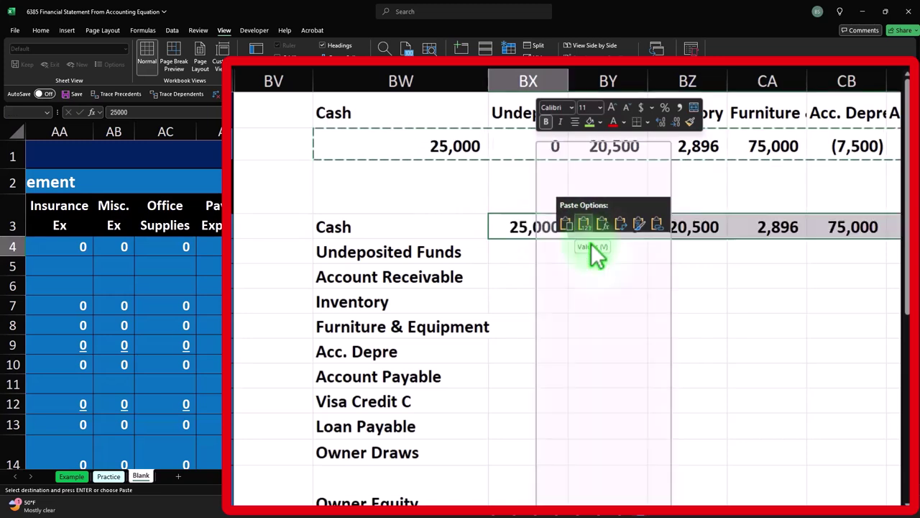
{"action": "left_click", "coordinate": [565, 245]}
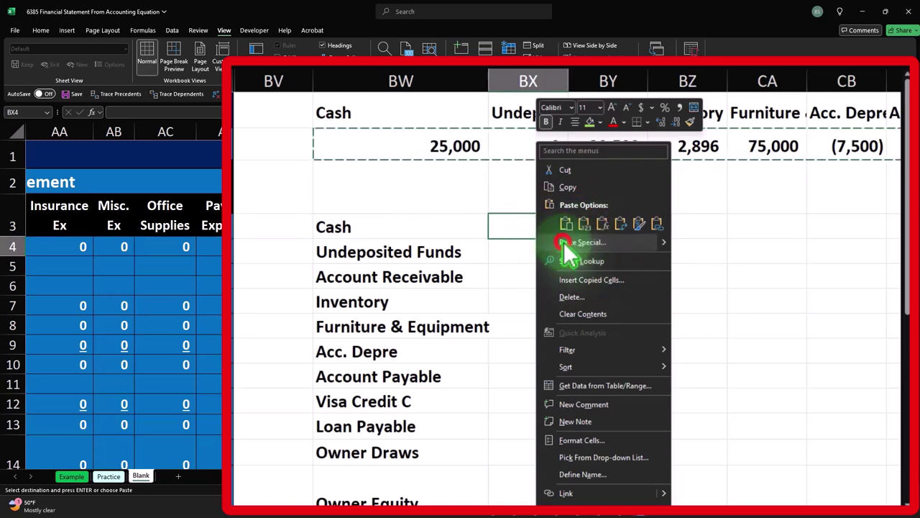
{"action": "left_click", "coordinate": [573, 322]}
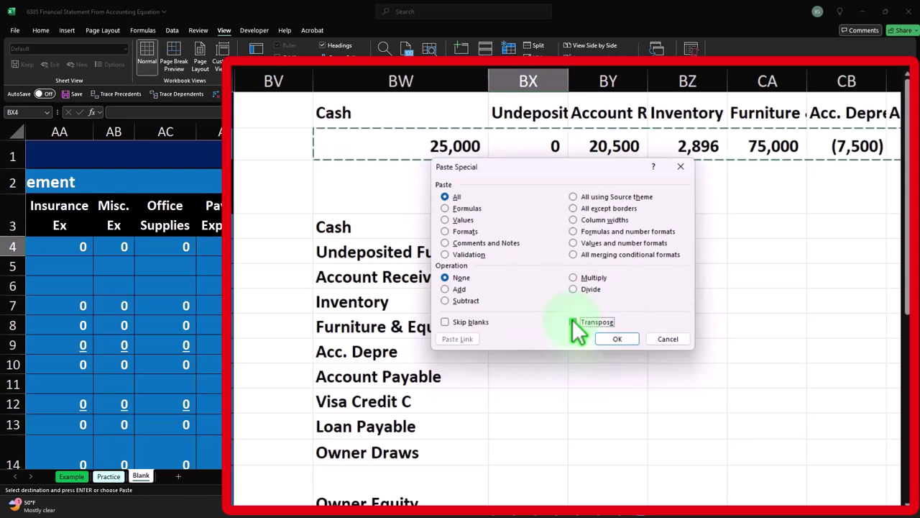
{"action": "left_click", "coordinate": [621, 337]}
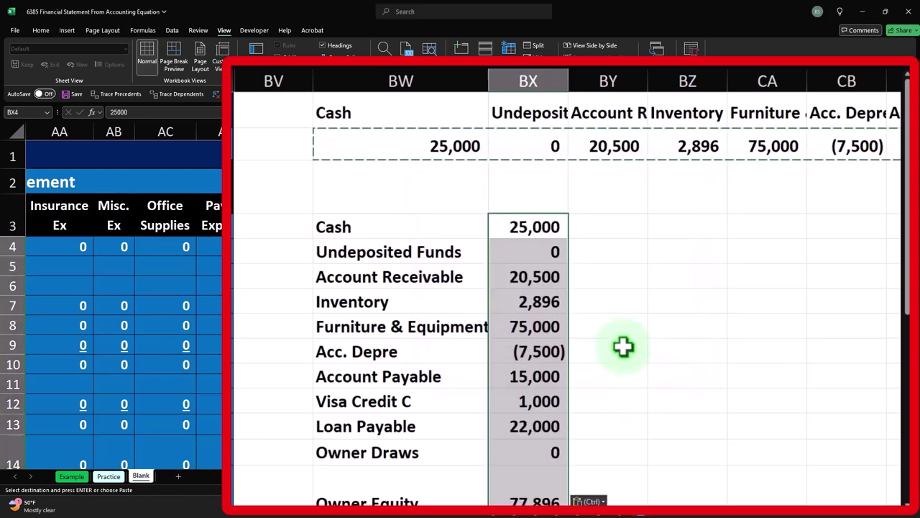
{"action": "left_click", "coordinate": [629, 312]}
- Clear the horizontal headings and balances in BW1:CG2, keeping only the vertical account list
{"action": "scroll", "coordinate": [630, 312], "scroll_direction": "down", "scroll_amount": 1}
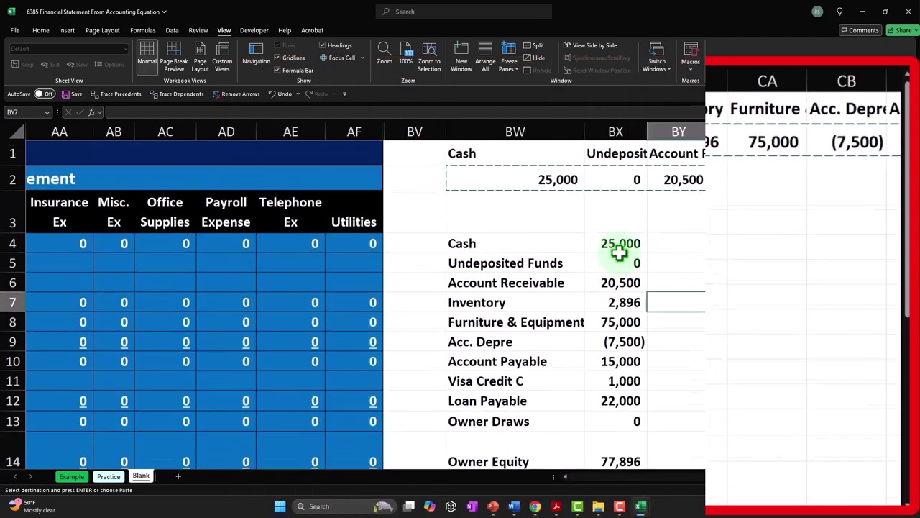
{"action": "scroll", "coordinate": [369, 287], "scroll_direction": "down", "scroll_amount": 5}
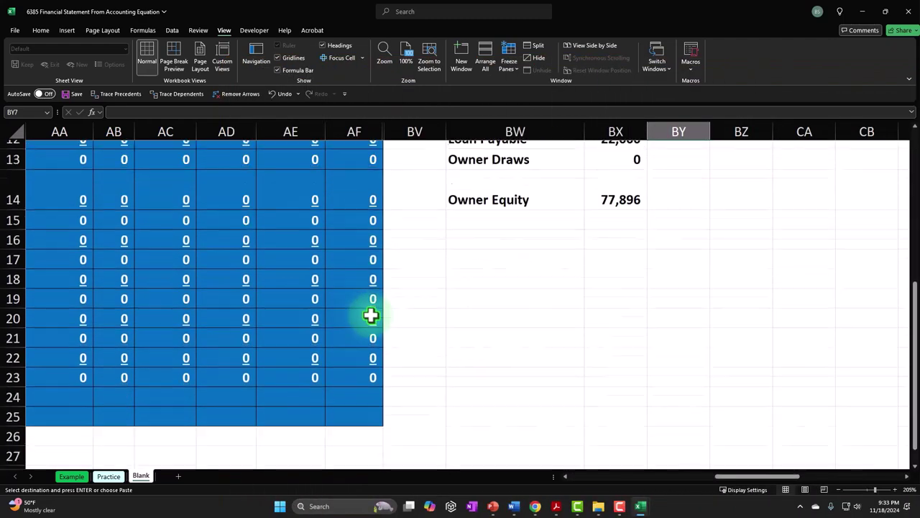
{"action": "scroll", "coordinate": [470, 293], "scroll_direction": "up", "scroll_amount": 4}
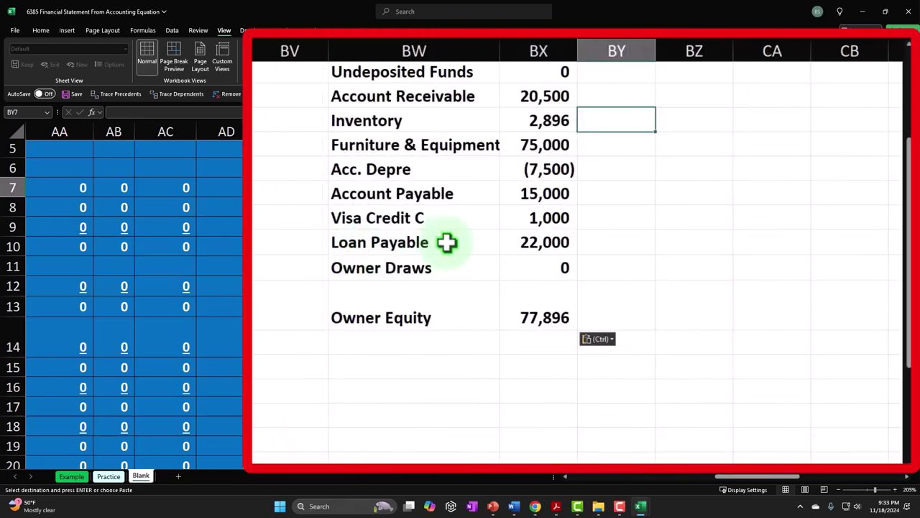
{"action": "scroll", "coordinate": [539, 288], "scroll_direction": "up", "scroll_amount": 1}
{"action": "scroll", "coordinate": [449, 237], "scroll_direction": "up", "scroll_amount": 1}
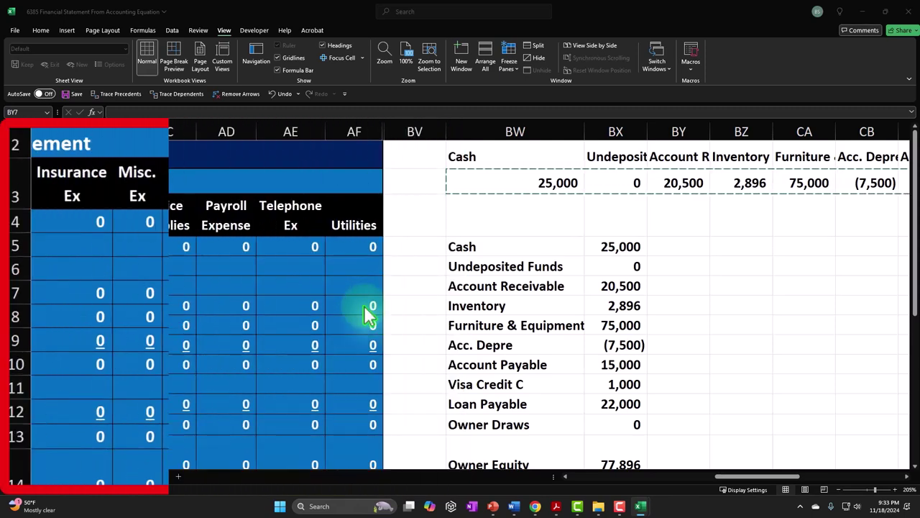
{"action": "left_click_drag", "start_coordinate": [496, 159], "coordinate": [786, 186]}
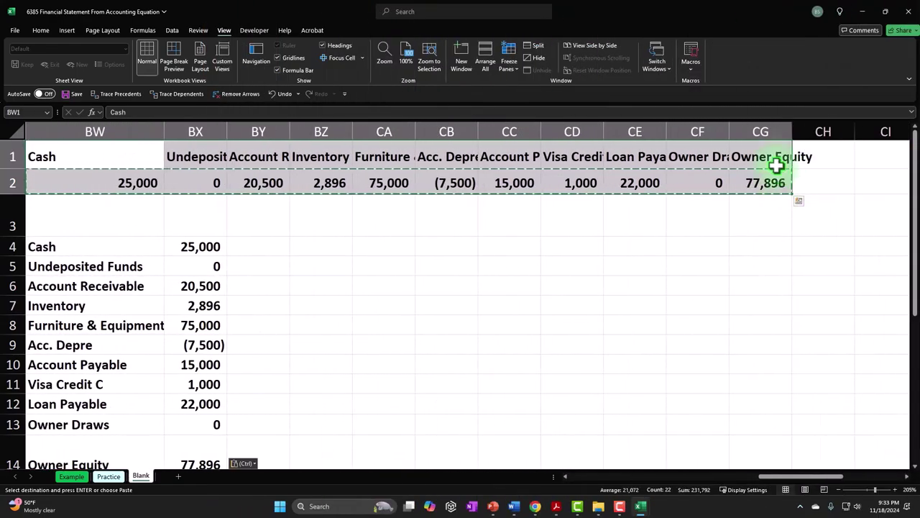
{"action": "key", "text": "Delete"}
{"action": "key", "text": "ctrl+Left"}
{"action": "key", "text": "ctrl+Left"}
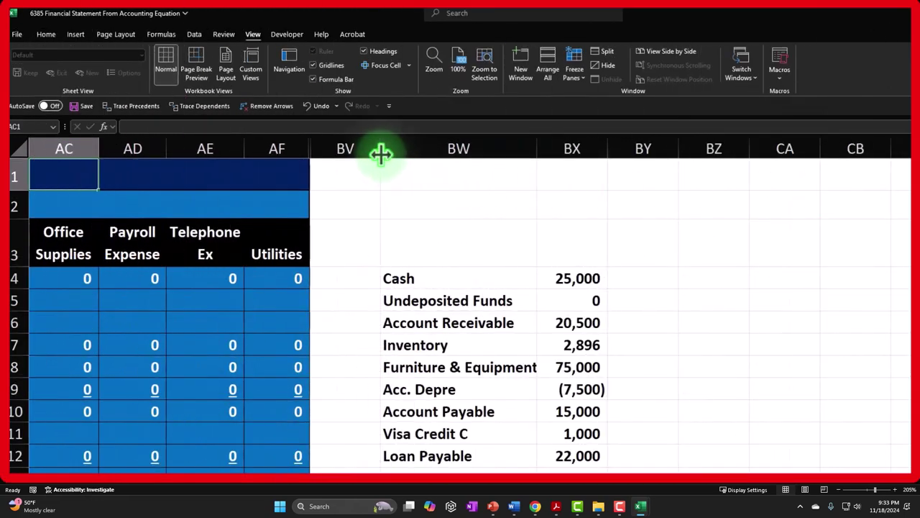
- Narrow column BV, then fill the current asset rows from Cash to Inventory, BW4:BX7, with standard green
{"action": "left_click_drag", "start_coordinate": [380, 151], "coordinate": [319, 161]}
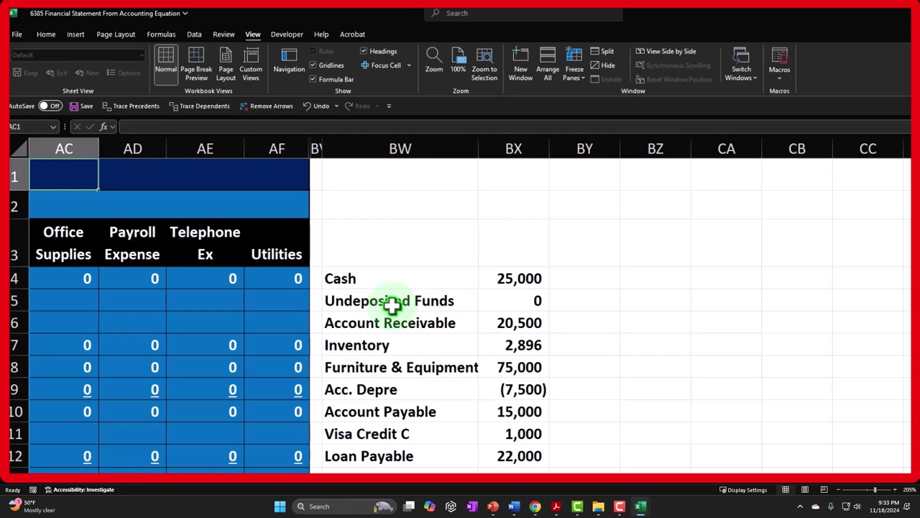
{"action": "left_click_drag", "start_coordinate": [386, 277], "coordinate": [484, 391]}
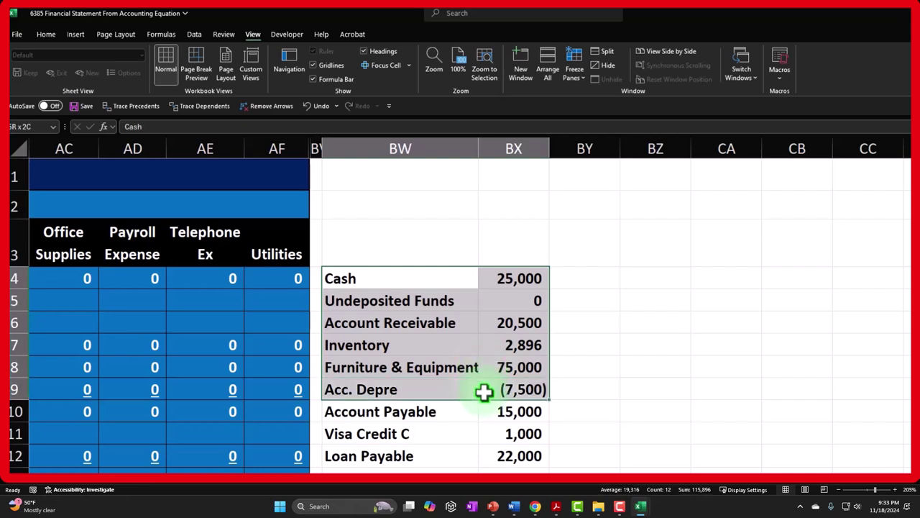
{"action": "left_click_drag", "start_coordinate": [484, 391], "coordinate": [485, 348]}
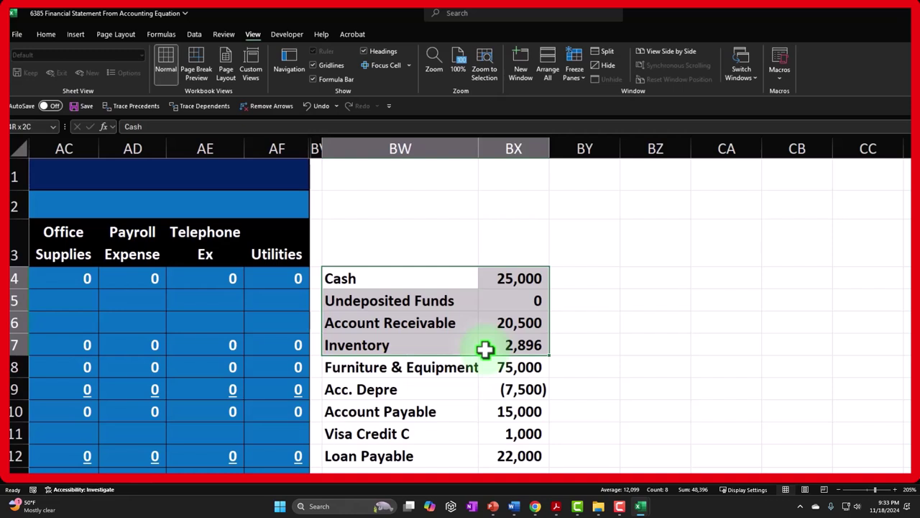
{"action": "left_click", "coordinate": [45, 34]}
{"action": "left_click", "coordinate": [195, 73]}
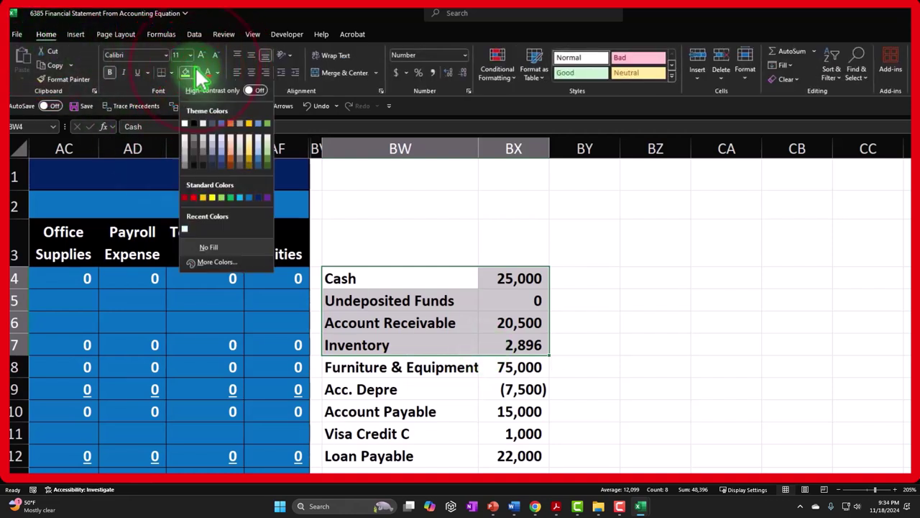
{"action": "left_click", "coordinate": [230, 199]}
- Fill the Furniture & Equipment and Acc. Depre rows, BW8:BX9, with standard light green
{"action": "left_click_drag", "start_coordinate": [447, 370], "coordinate": [483, 379]}
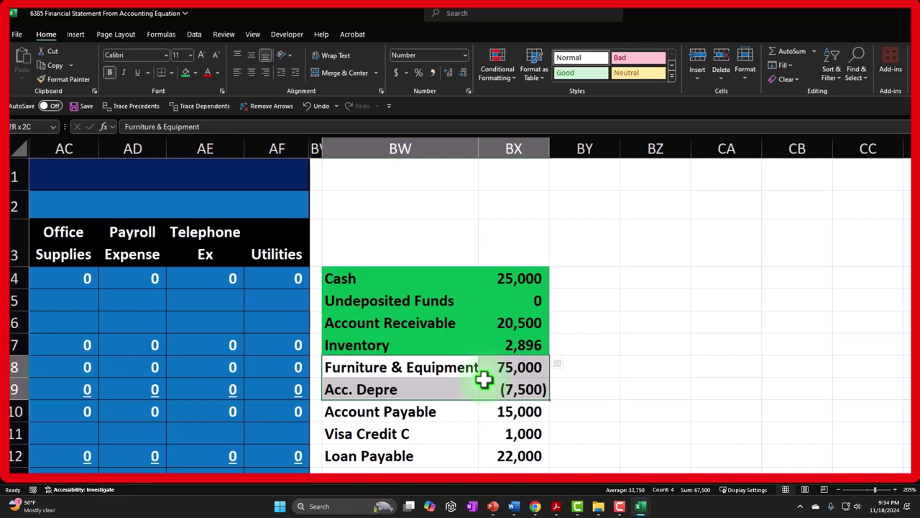
{"action": "left_click", "coordinate": [195, 73]}
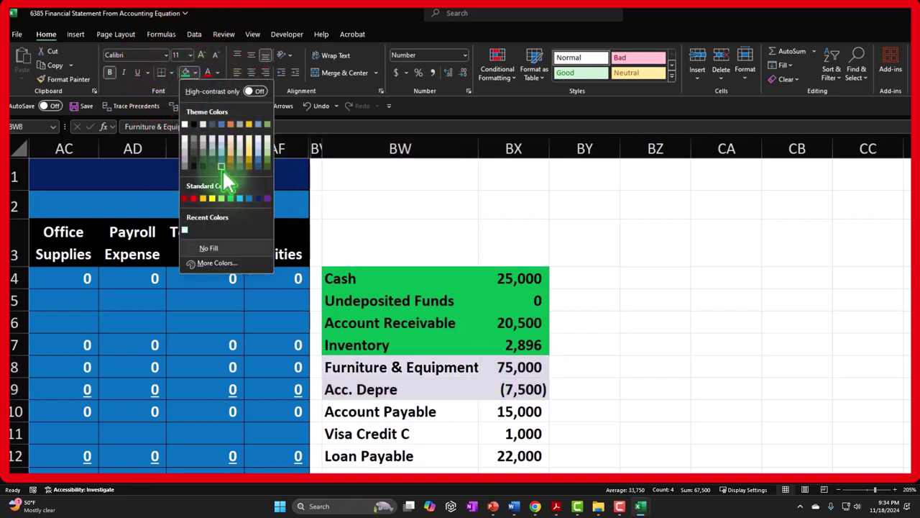
{"action": "left_click", "coordinate": [221, 198]}
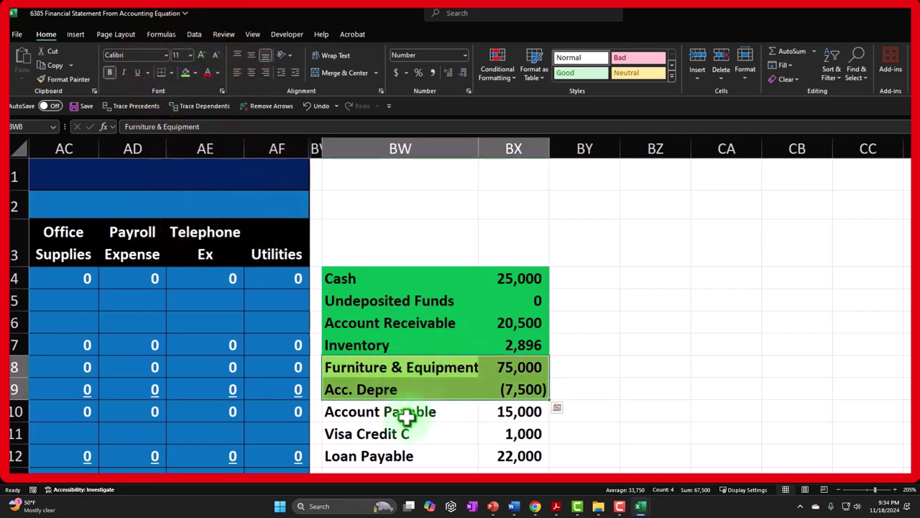
{"action": "left_click_drag", "start_coordinate": [409, 412], "coordinate": [487, 446]}
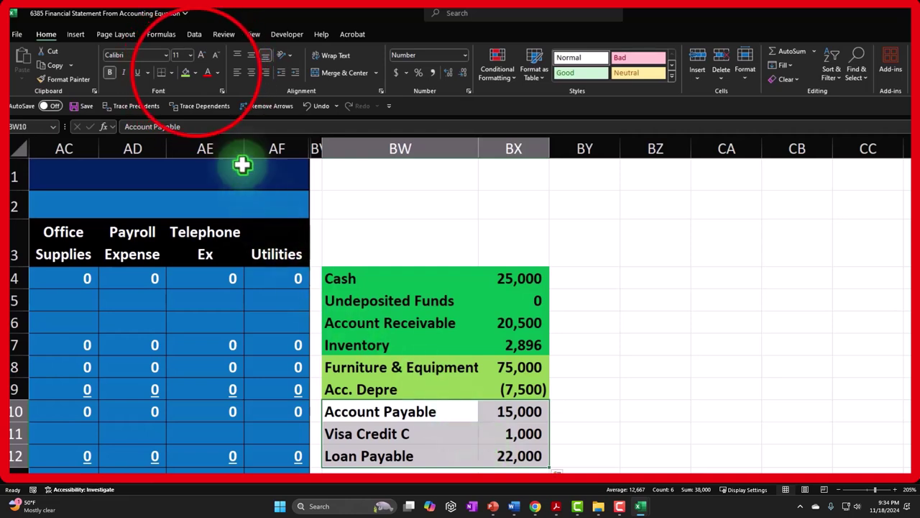
{"action": "left_click", "coordinate": [195, 73]}
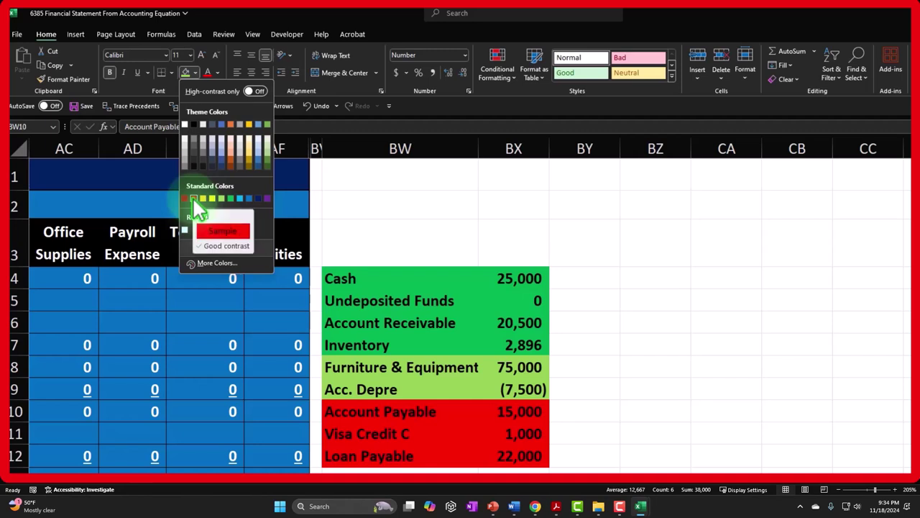
{"action": "left_click", "coordinate": [405, 410]}
- Fill the Account Payable and Visa Credit C rows, BW10:BX11, with standard dark red
{"action": "left_click_drag", "start_coordinate": [405, 411], "coordinate": [498, 428]}
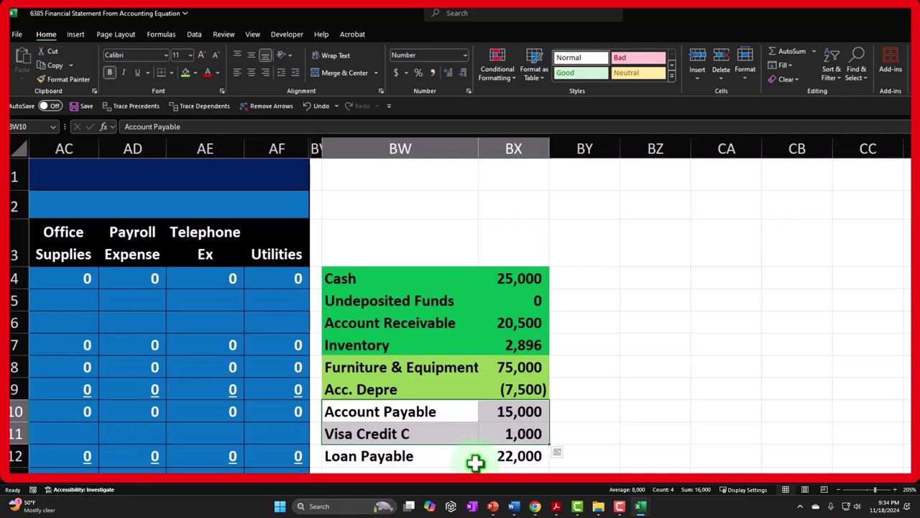
{"action": "left_click", "coordinate": [195, 73]}
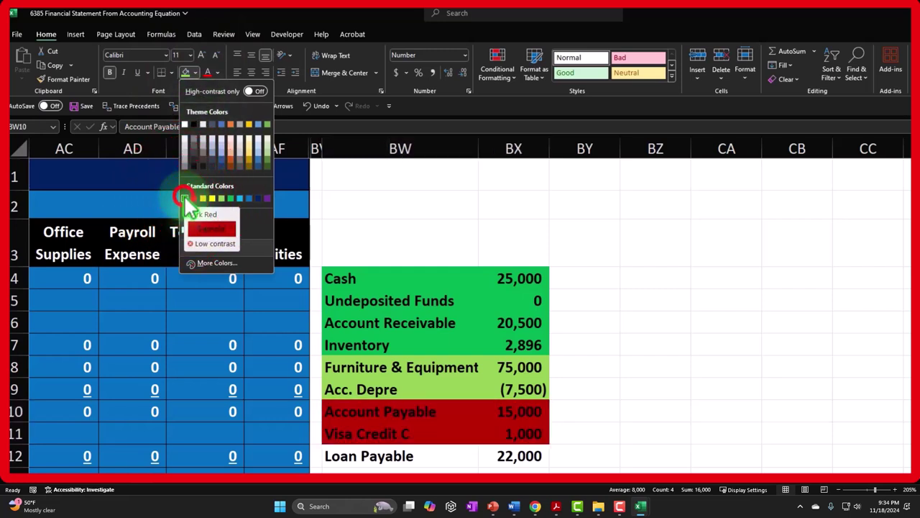
{"action": "left_click", "coordinate": [185, 199]}
- Fill the Loan Payable name and balance, BW12:BX12, with standard red
{"action": "left_click_drag", "start_coordinate": [395, 456], "coordinate": [486, 456]}
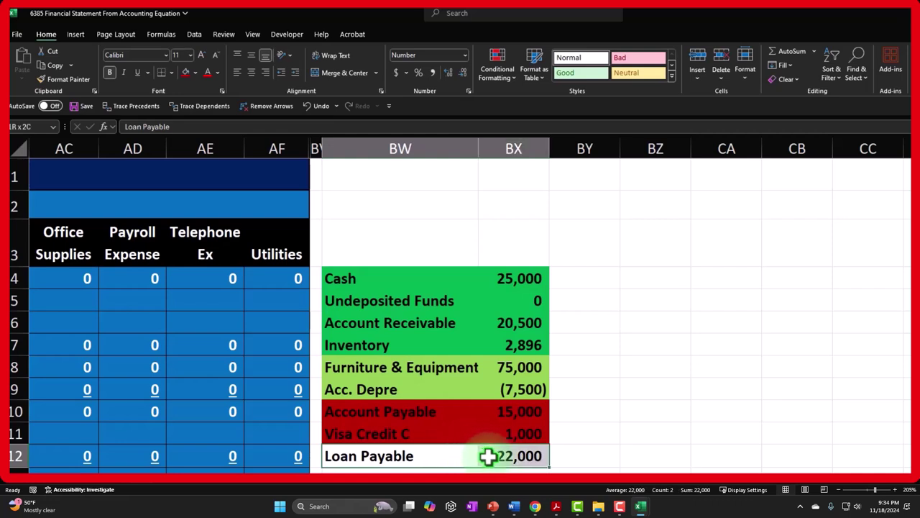
{"action": "left_click", "coordinate": [196, 73]}
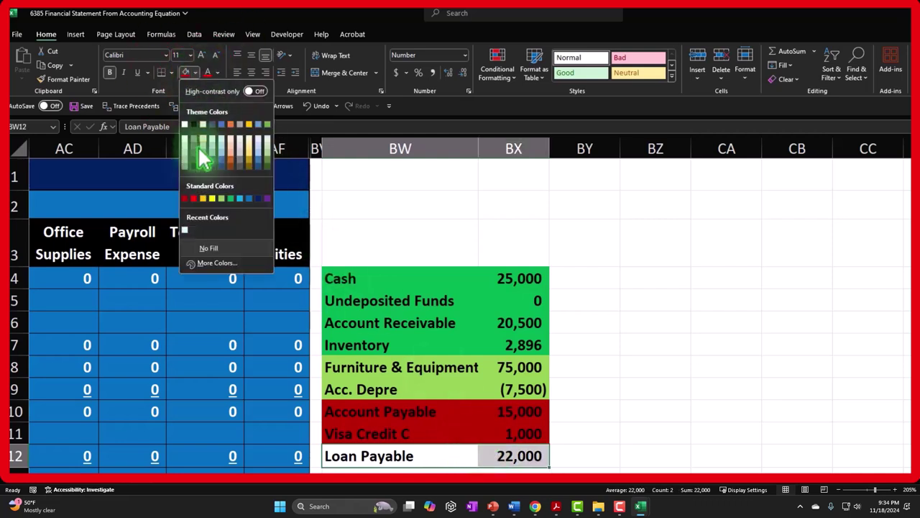
{"action": "left_click", "coordinate": [193, 199]}
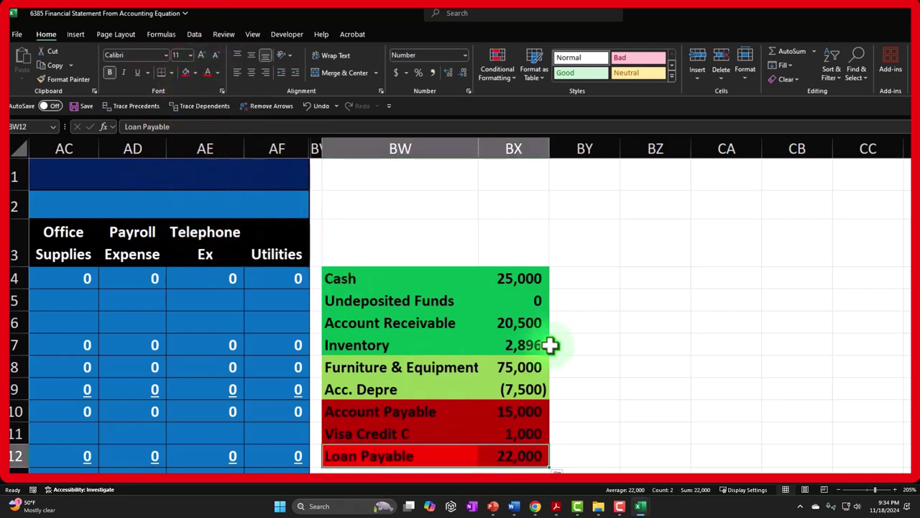
- Fill the Owner Draws and Owner Equity rows, BW13:BX14, with standard dark blue
{"action": "scroll", "coordinate": [551, 345], "scroll_direction": "down", "scroll_amount": 1}
{"action": "mouse_move", "coordinate": [426, 417]}
{"action": "left_mouse_down"}
{"action": "mouse_move", "coordinate": [485, 436]}
{"action": "mouse_move", "coordinate": [495, 449]}
{"action": "left_mouse_up"}
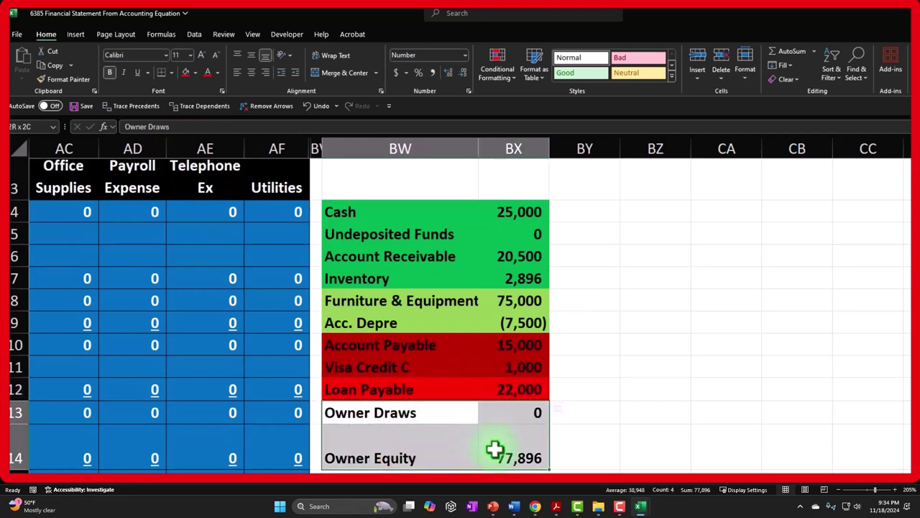
{"action": "left_click", "coordinate": [171, 74]}
{"action": "left_click", "coordinate": [173, 73]}
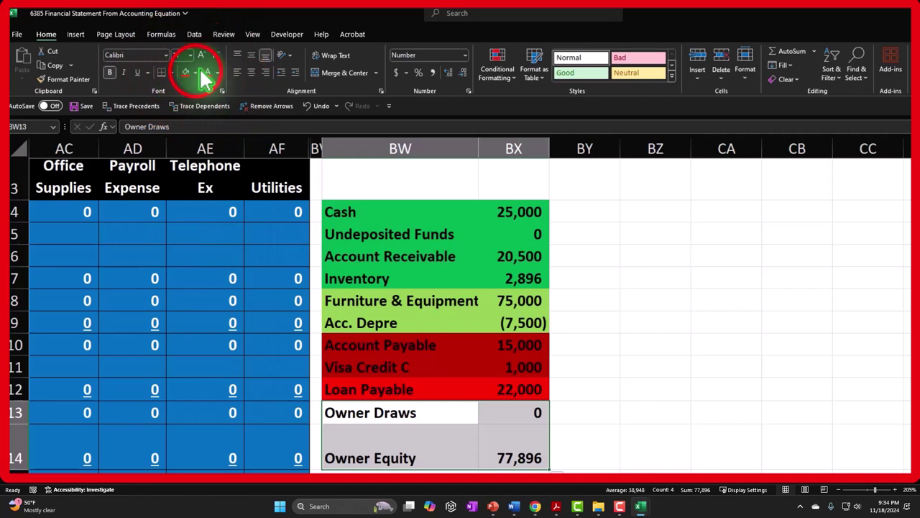
{"action": "left_click", "coordinate": [199, 74]}
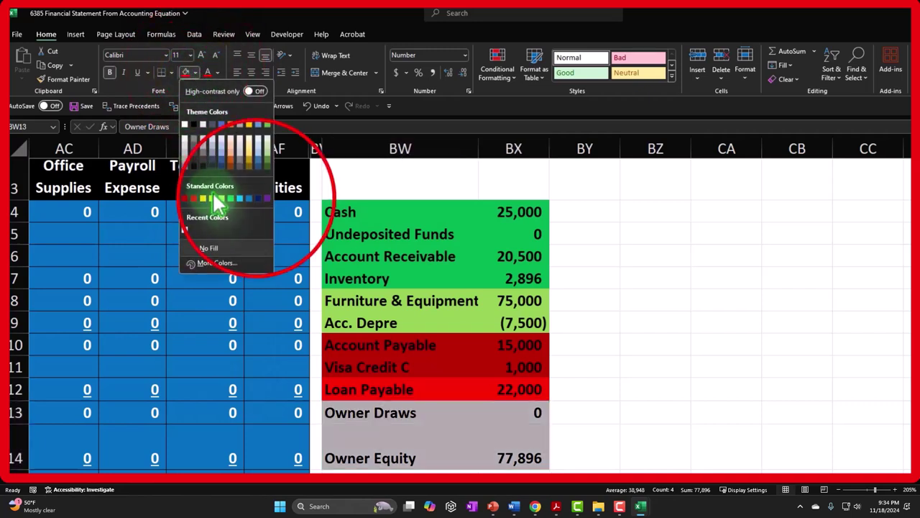
{"action": "left_click", "coordinate": [253, 199]}
- Set the font color to white in the green, dark red and dark blue rows: BW4:BX7, BW10:BX11 and BW13:BX14
{"action": "left_click_drag", "start_coordinate": [363, 212], "coordinate": [514, 268]}
{"action": "mouse_move", "coordinate": [435, 344]}
{"action": "left_mouse_down"}
{"action": "mouse_move", "coordinate": [396, 360]}
{"action": "mouse_move", "coordinate": [391, 347]}
{"action": "mouse_move", "coordinate": [489, 366]}
{"action": "left_mouse_up"}
{"action": "left_click_drag", "start_coordinate": [417, 414], "coordinate": [510, 449]}
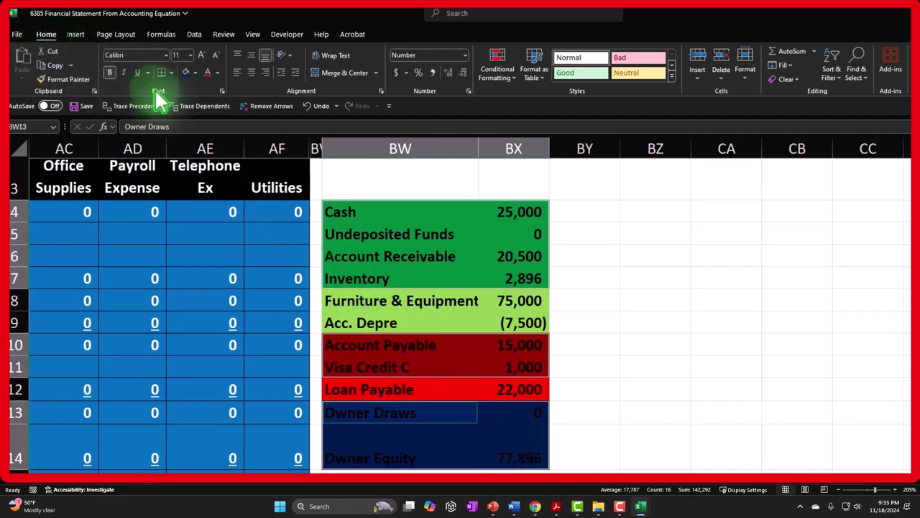
{"action": "left_click", "coordinate": [211, 74]}
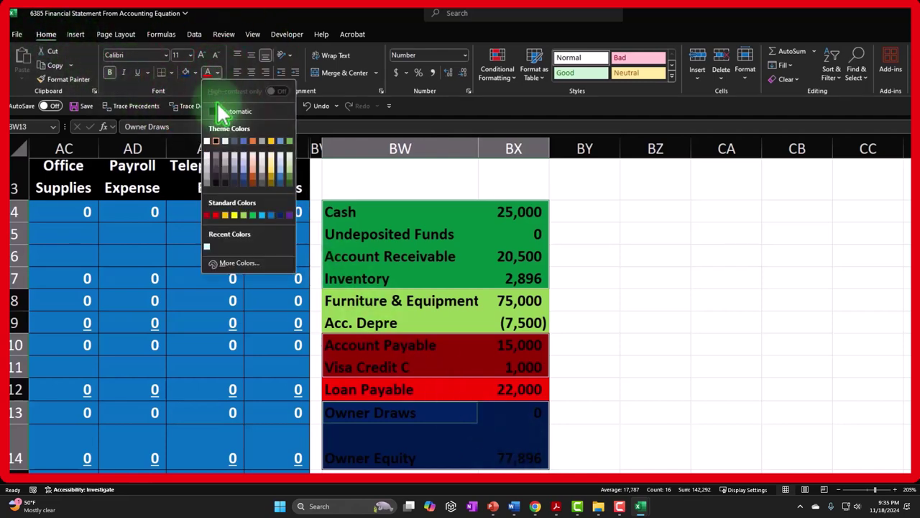
{"action": "left_click", "coordinate": [207, 141]}
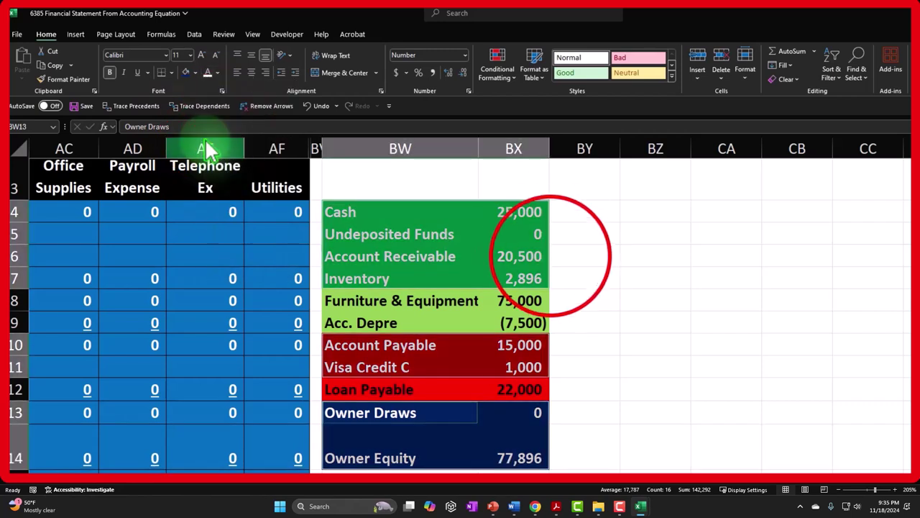
{"action": "left_click", "coordinate": [553, 256]}
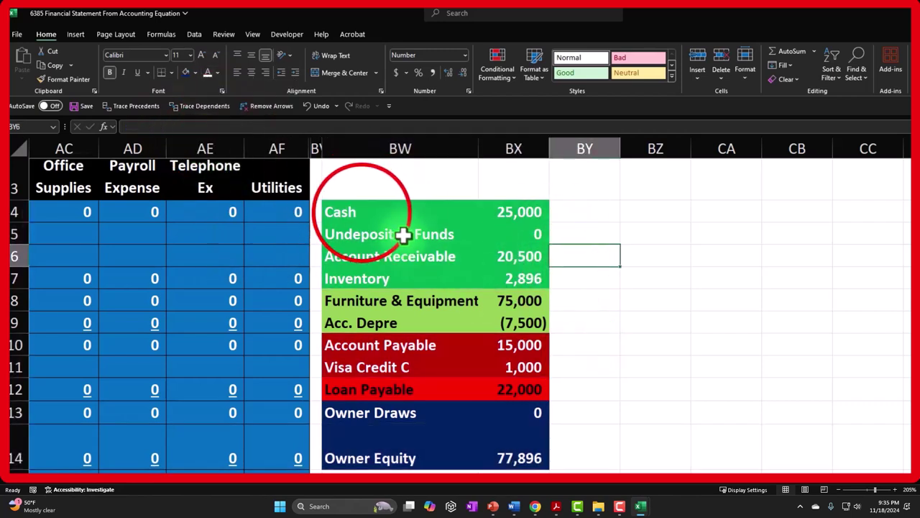
- Apply all borders to the account list in BW4:BX14
{"action": "left_click_drag", "start_coordinate": [362, 212], "coordinate": [509, 447]}
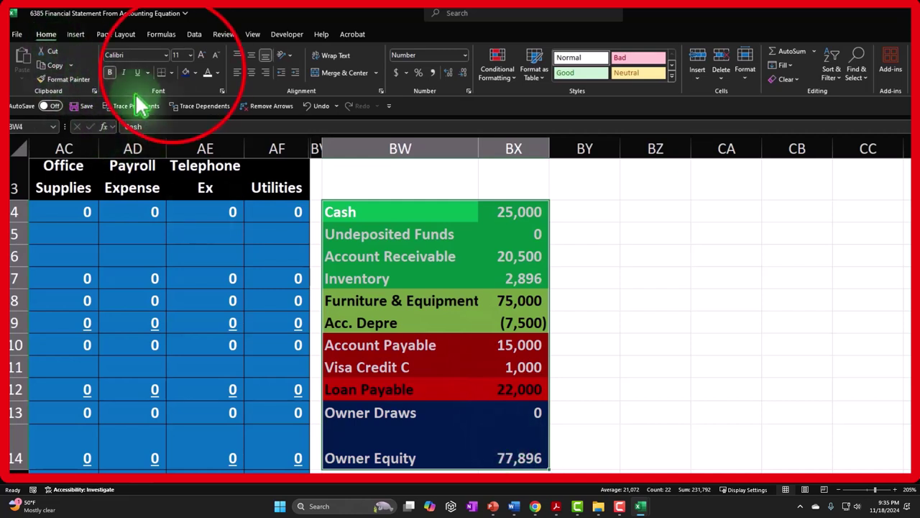
{"action": "left_click", "coordinate": [171, 72]}
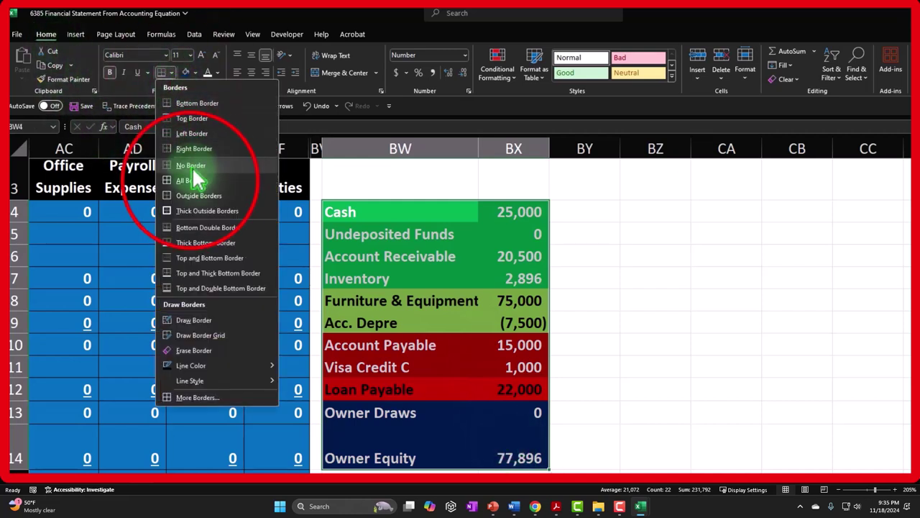
{"action": "left_click", "coordinate": [193, 181]}
{"action": "left_click", "coordinate": [619, 259]}
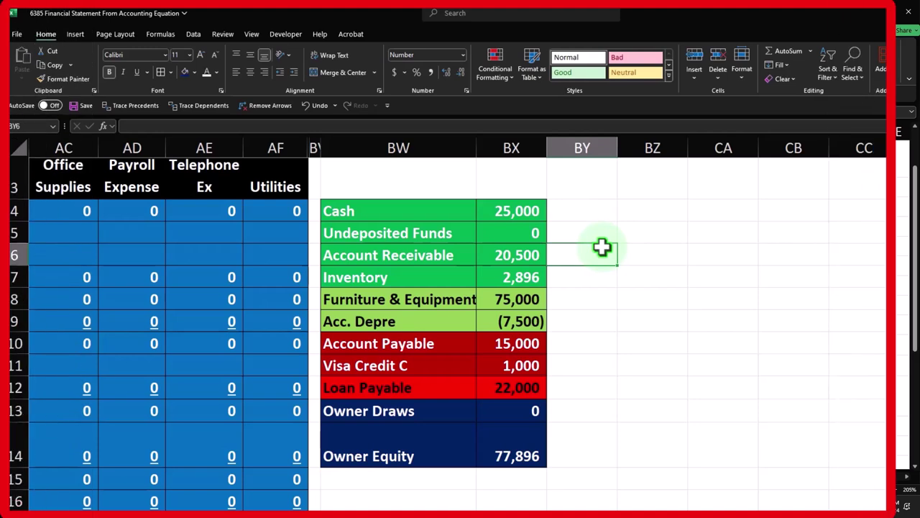
- Total the asset balances BX4:BX9 with a SUM formula in BY9, beside Acc. Depre
{"action": "key", "text": "Down"}
{"action": "key", "text": "Down"}
{"action": "key", "text": "Down"}
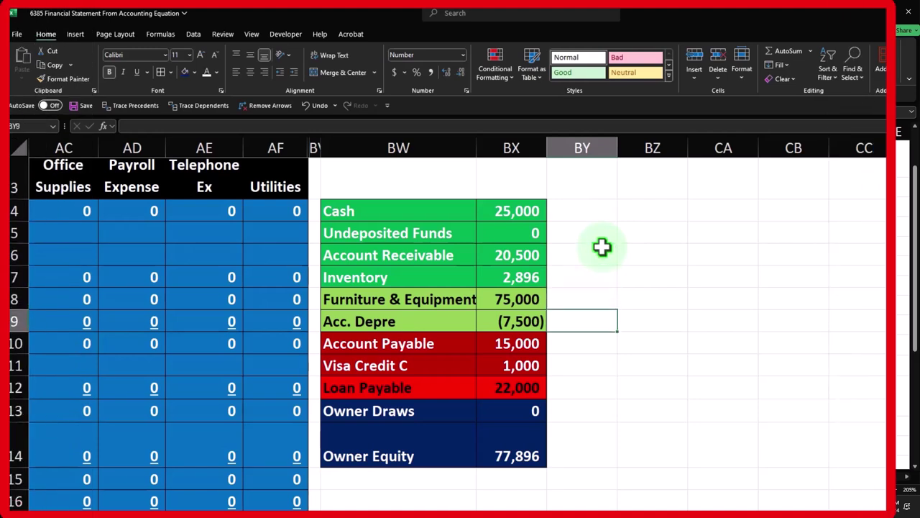
{"action": "type", "text": "=sum"}
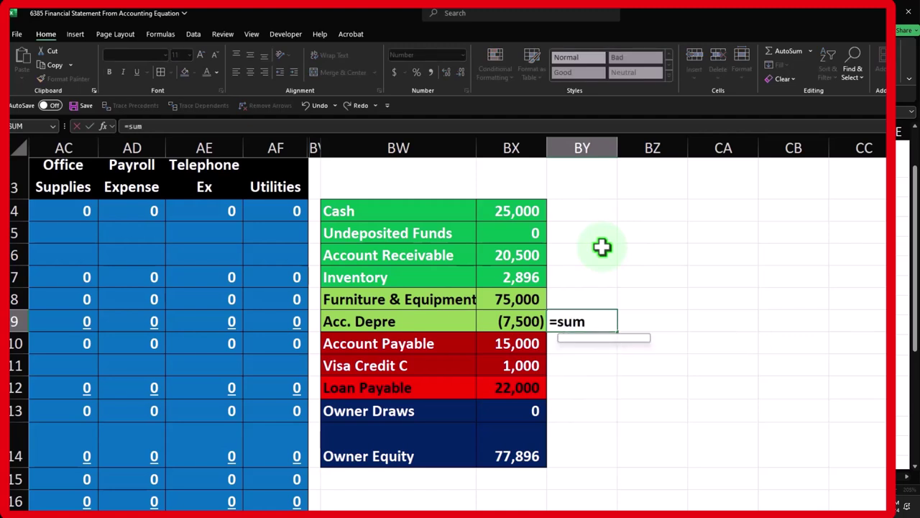
{"action": "key", "text": "shift+Up"}
{"action": "key", "text": "shift+Up"}
{"action": "key", "text": "shift+Up"}
{"action": "key", "text": "Return"}
- Total the liability balances BX10:BX12 with a SUM formula in BY12, beside Loan Payable
{"action": "key", "text": "Down"}
{"action": "key", "text": "Down"}
{"action": "type", "text": "=sum("}
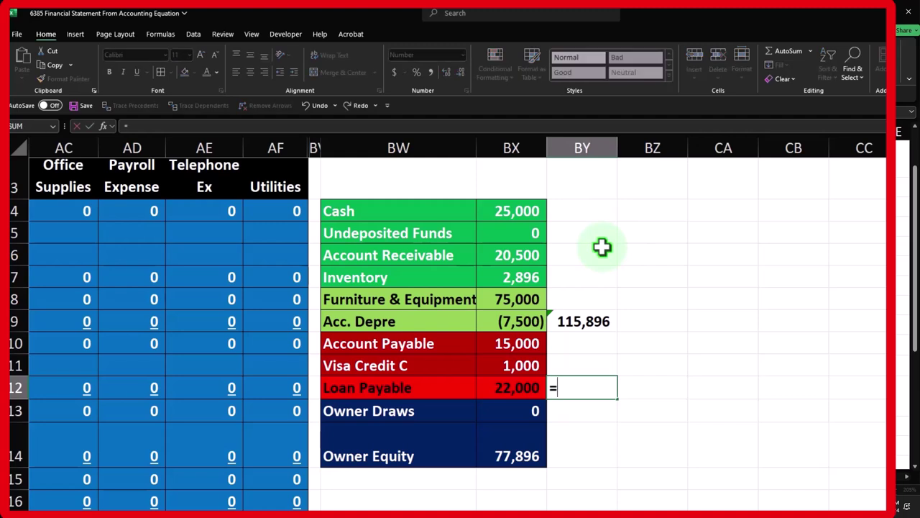
{"action": "key", "text": "Left"}
{"action": "key", "text": "shift+Up"}
{"action": "key", "text": "shift+Up"}
{"action": "key", "text": "Return"}
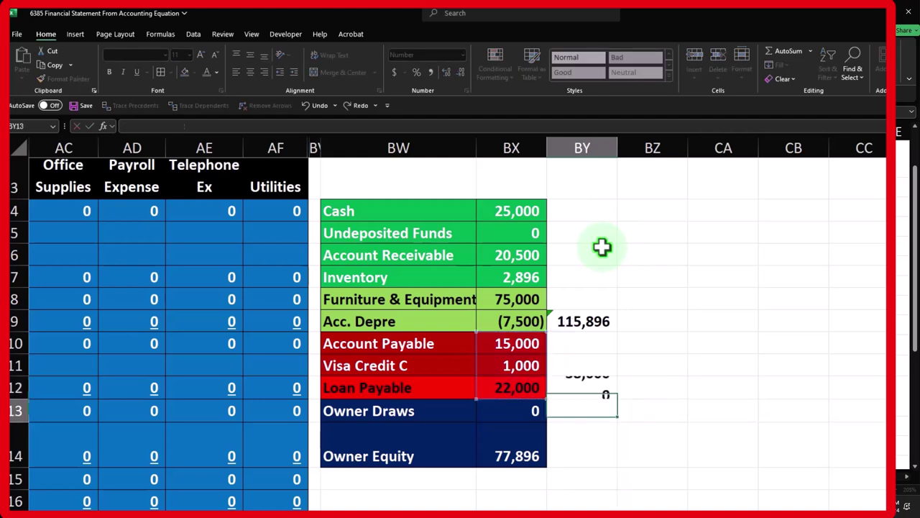
- Enter a SUM formula over BX12:BX14 in BY14, beside Owner Equity
{"action": "key", "text": "Down"}
{"action": "key", "text": "Down"}
{"action": "key", "text": "Up"}
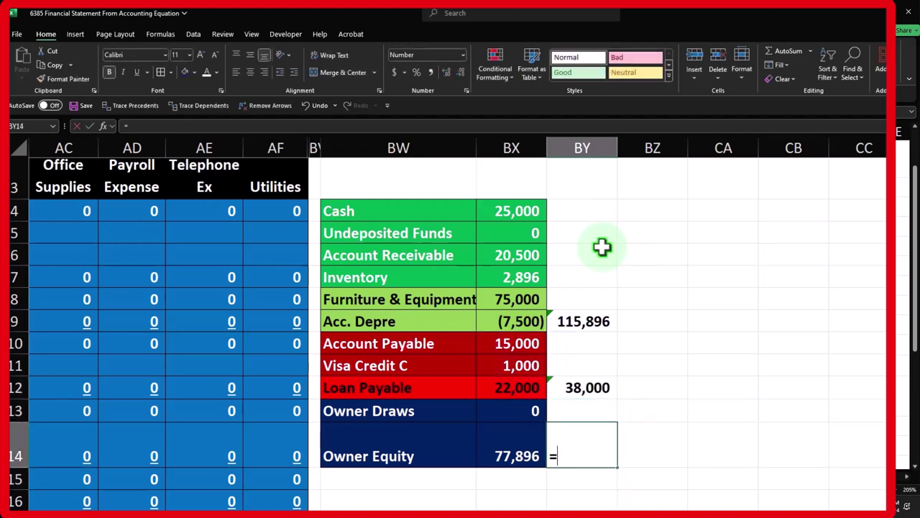
{"action": "type", "text": "=sum("}
{"action": "key", "text": "Left"}
{"action": "key", "text": "shift+Up"}
{"action": "key", "text": "shift+Up"}
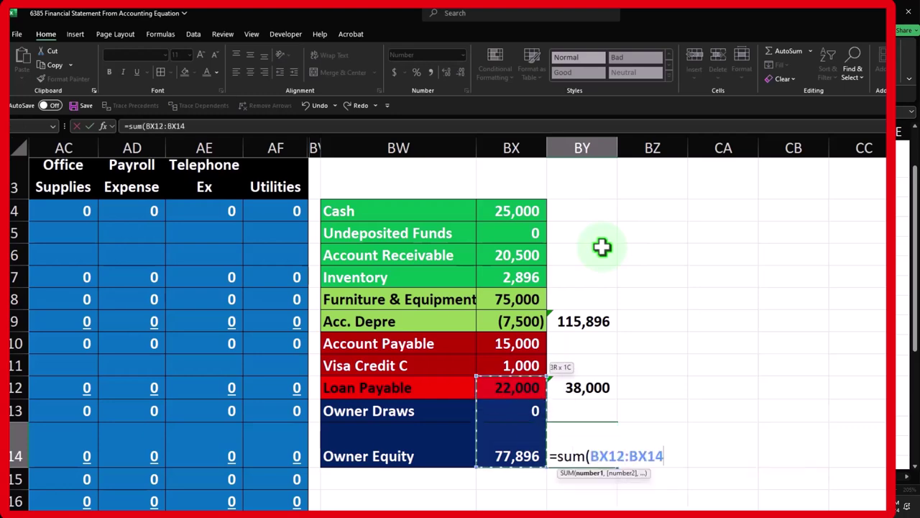
{"action": "key", "text": "Return"}
- Add the liability total in BY12 and the equity total in BY14 with a formula in BZ14
{"action": "key", "text": "Up"}
{"action": "key", "text": "Right"}
{"action": "type", "text": "+"}
{"action": "key", "text": "Left"}
{"action": "key", "text": "Up"}
{"action": "key", "text": "Up"}
{"action": "type", "text": "+"}
{"action": "key", "text": "Left"}
{"action": "key", "text": "Return"}
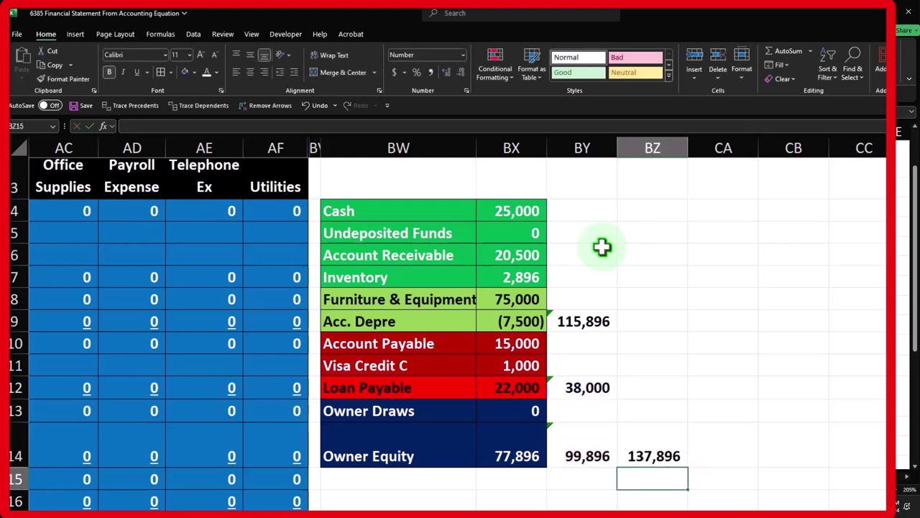
- Check the formulas in BY12 and BY14, and correct BY14's range to sum only Owner Draws and Owner Equity, BX13:BX14
{"action": "double_click", "coordinate": [603, 389]}
{"action": "key", "text": "Return"}
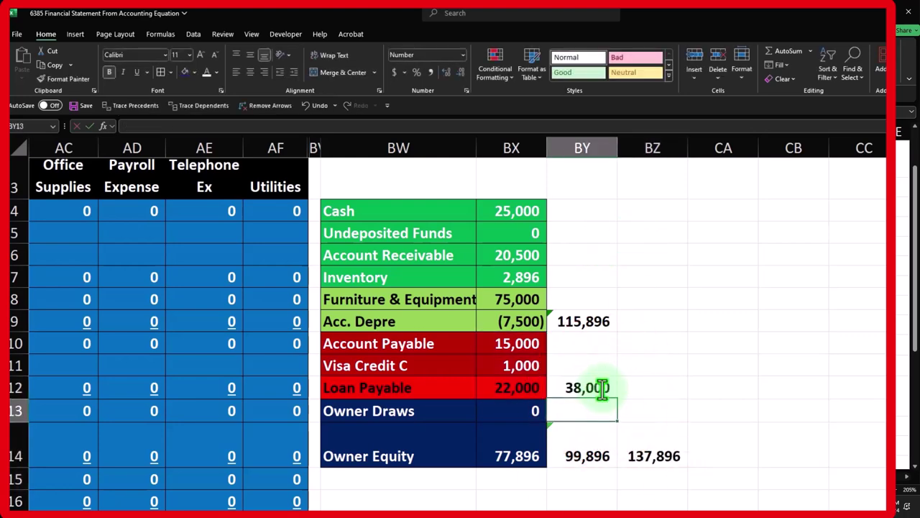
{"action": "double_click", "coordinate": [593, 444]}
{"action": "key", "text": "Return"}
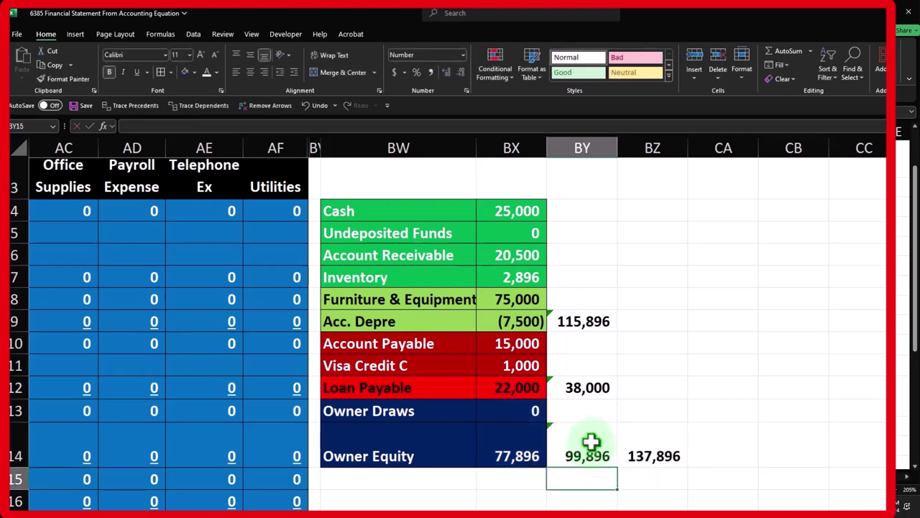
{"action": "double_click", "coordinate": [591, 442]}
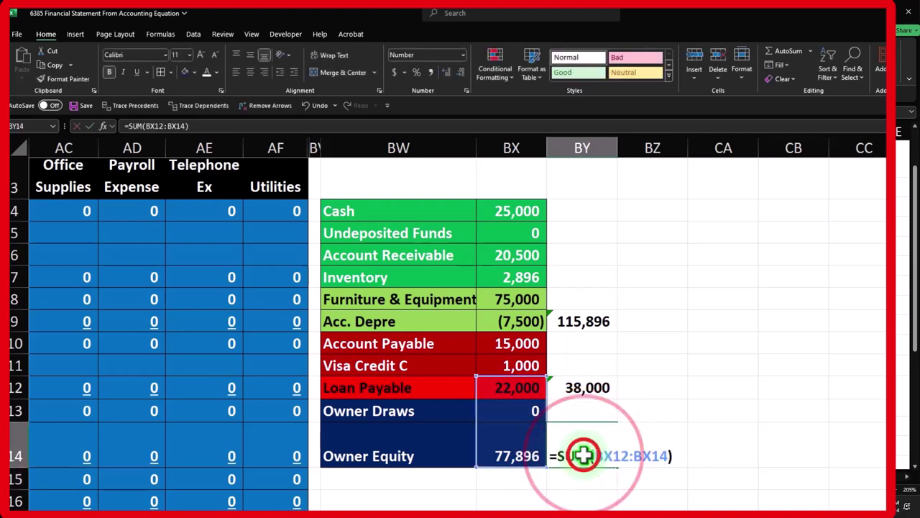
{"action": "mouse_move", "coordinate": [547, 374]}
{"action": "left_mouse_down"}
{"action": "mouse_move", "coordinate": [538, 370]}
{"action": "mouse_move", "coordinate": [544, 392]}
{"action": "mouse_move", "coordinate": [538, 386]}
{"action": "left_mouse_up"}
{"action": "key", "text": "Return"}
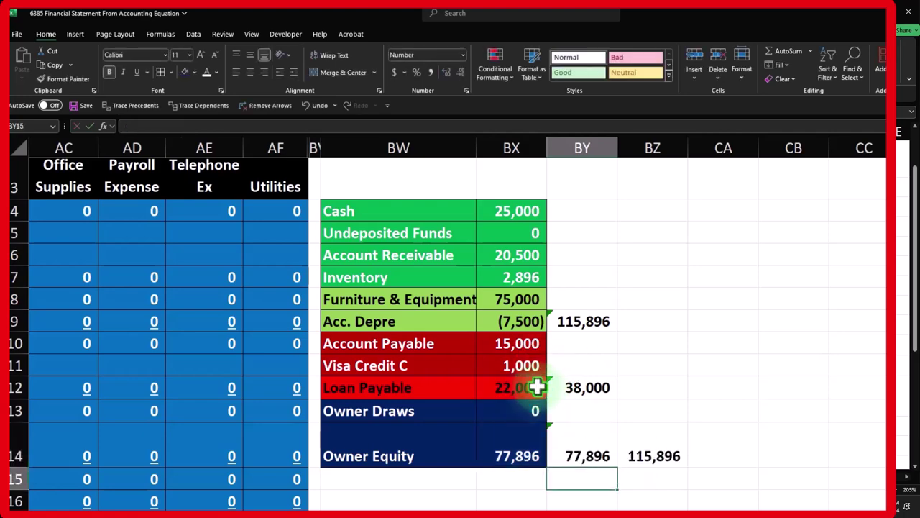
- Clear the combined total in BZ14, and move the liability and equity totals from BY12:BY14 to BZ12:BZ14
{"action": "left_click", "coordinate": [584, 324]}
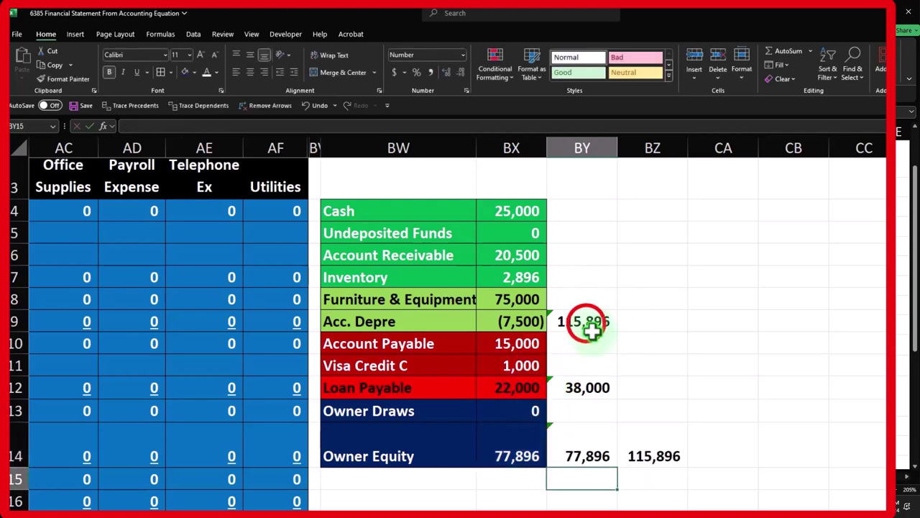
{"action": "left_click", "coordinate": [659, 456]}
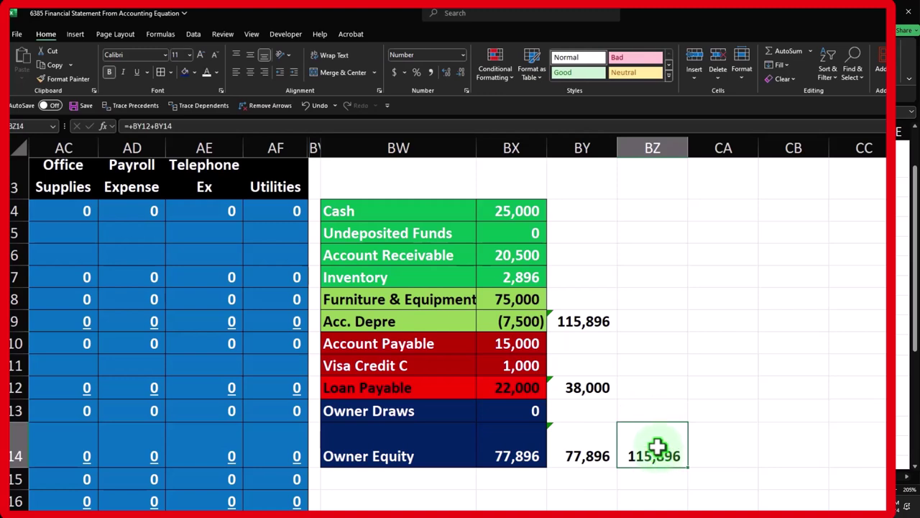
{"action": "key", "text": "Delete"}
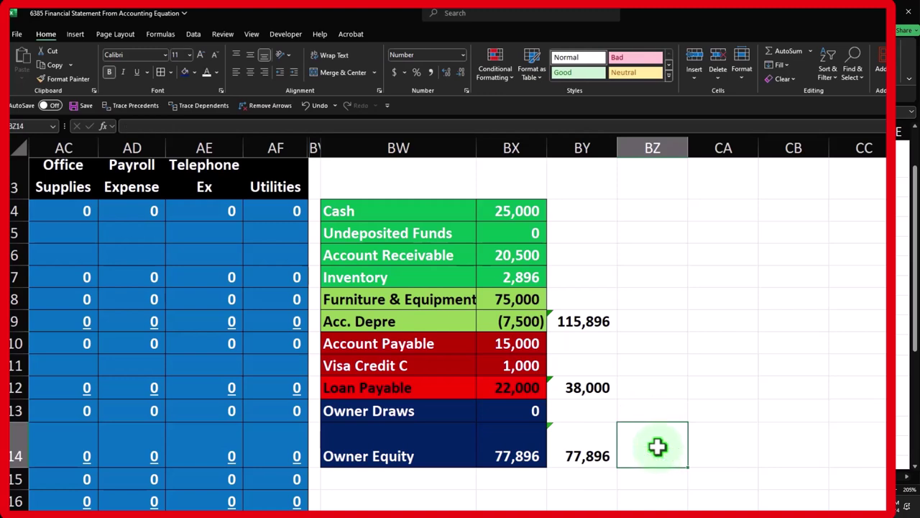
{"action": "left_click_drag", "start_coordinate": [597, 388], "coordinate": [599, 446]}
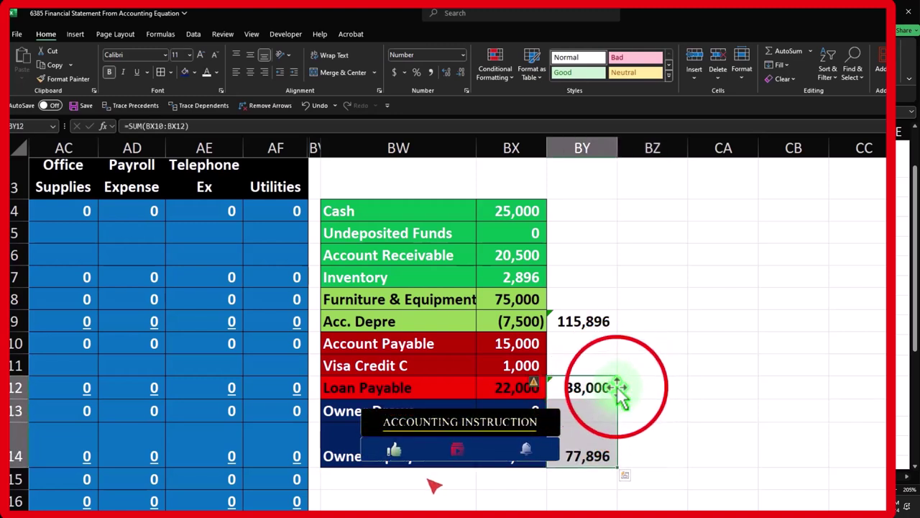
{"action": "left_click_drag", "start_coordinate": [616, 390], "coordinate": [633, 397]}
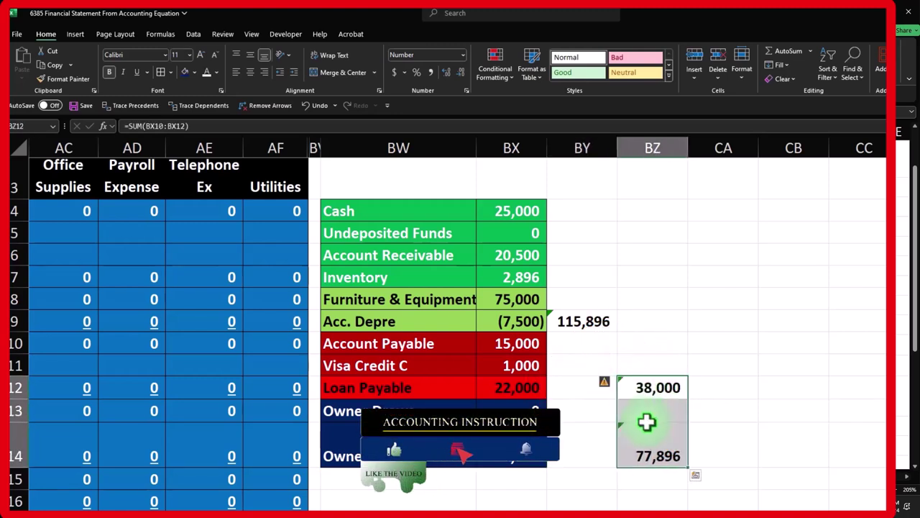
- Delete the asset, liability and equity check totals in BY9:BZ14 beside the account list
{"action": "left_click_drag", "start_coordinate": [584, 321], "coordinate": [585, 431]}
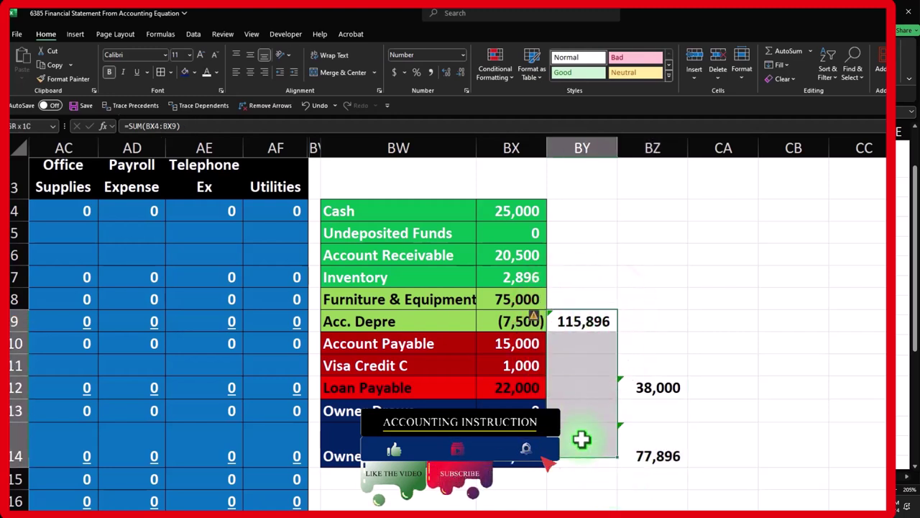
{"action": "left_click_drag", "start_coordinate": [649, 365], "coordinate": [654, 433]}
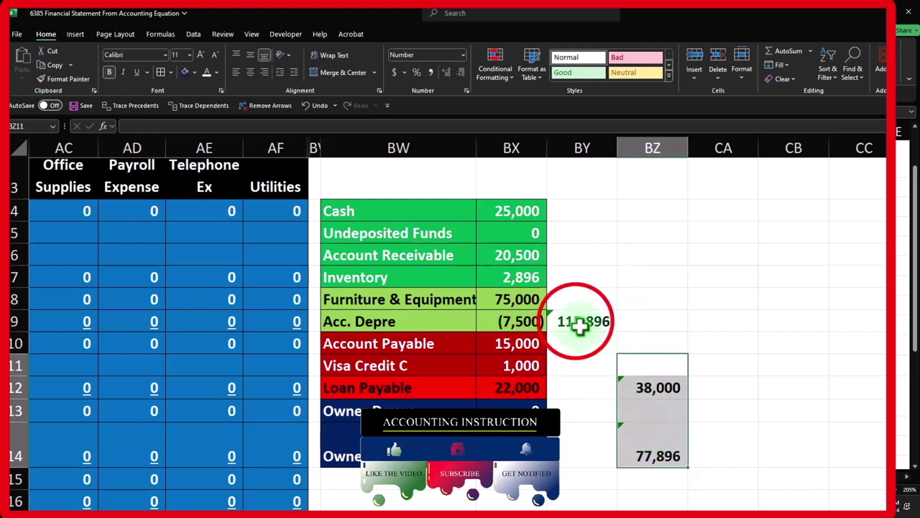
{"action": "left_click_drag", "start_coordinate": [582, 323], "coordinate": [639, 434]}
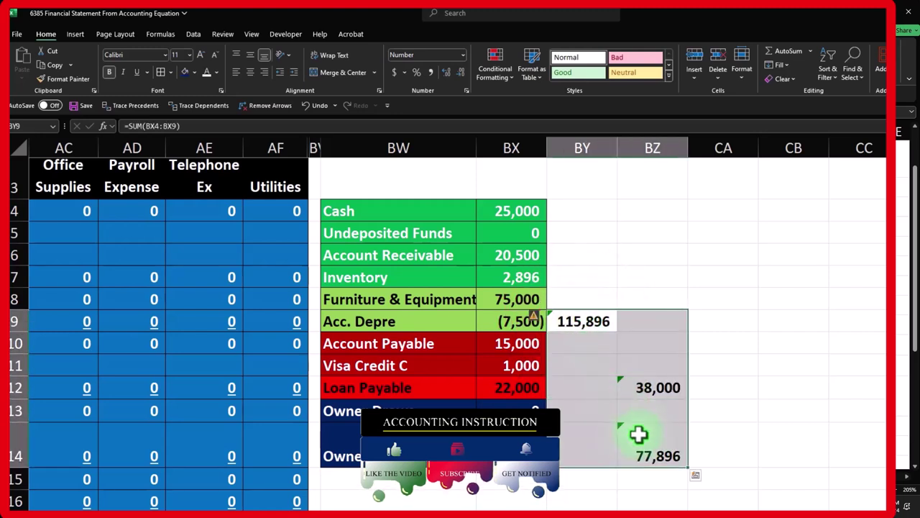
{"action": "key", "text": "Delete"}
{"action": "left_click", "coordinate": [639, 434]}
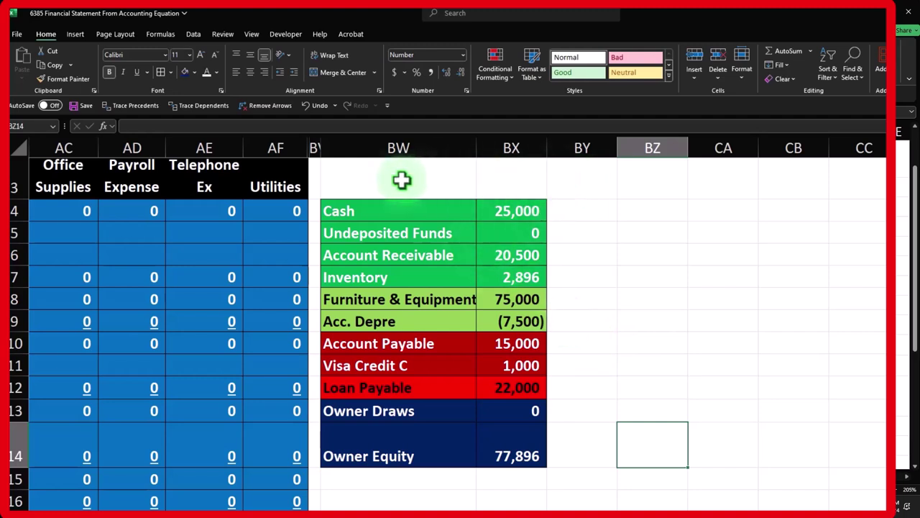
- Copy the narrow width and formatting of spacer column BV to column BY with Format Painter
{"action": "left_click", "coordinate": [316, 147]}
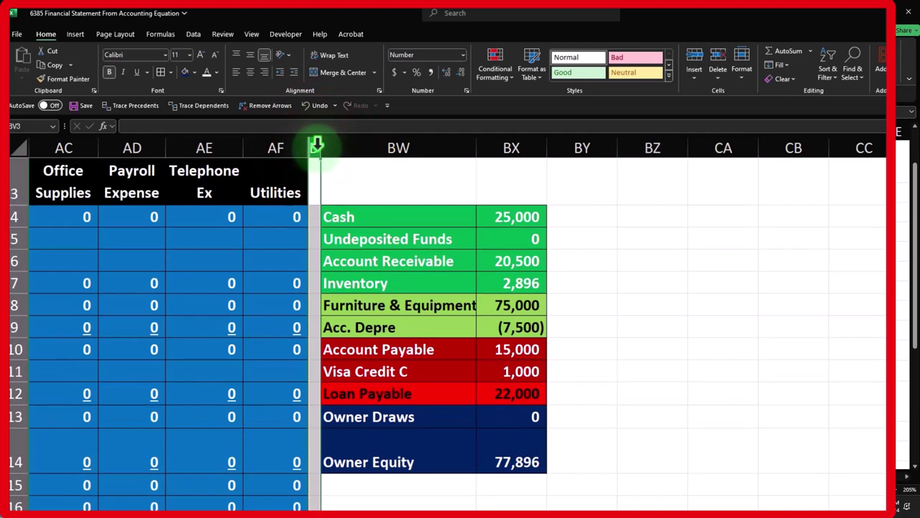
{"action": "left_click", "coordinate": [56, 81]}
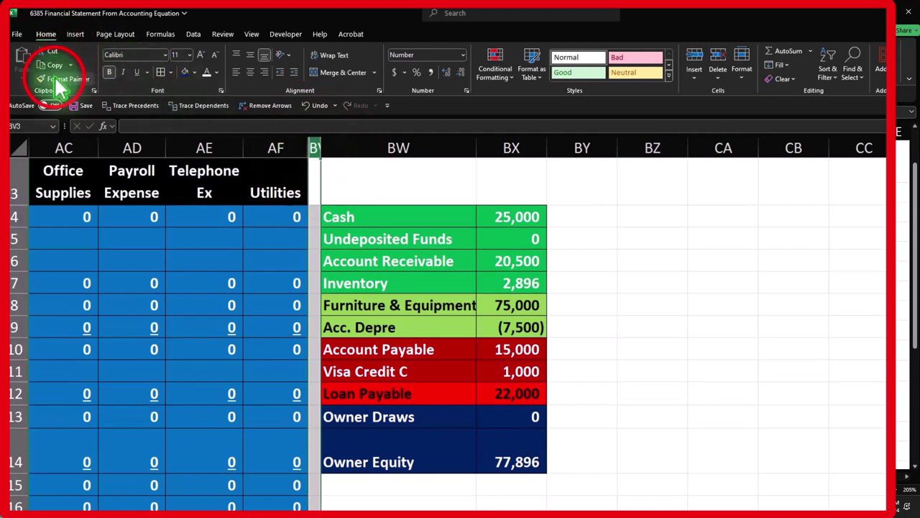
{"action": "left_click", "coordinate": [578, 138]}
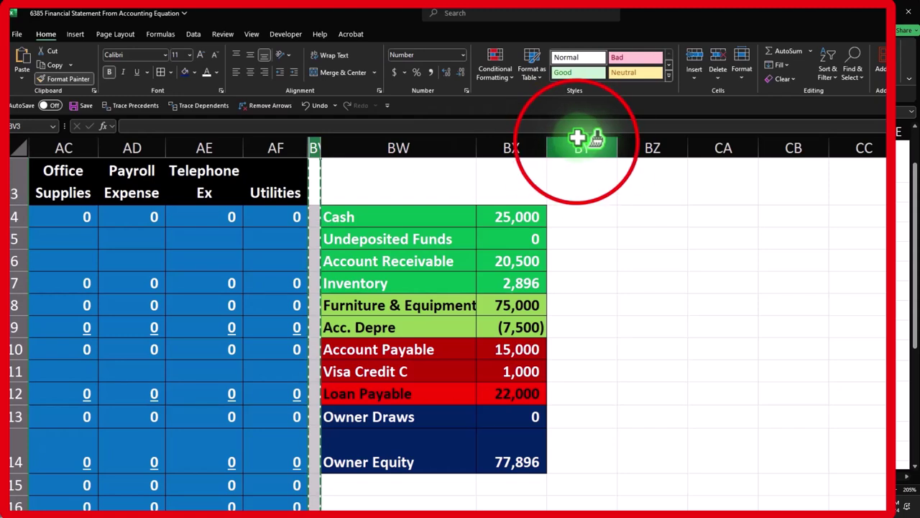
- Enter the heading Assets in BZ3, and format it with black fill and white font
{"action": "left_click", "coordinate": [594, 215]}
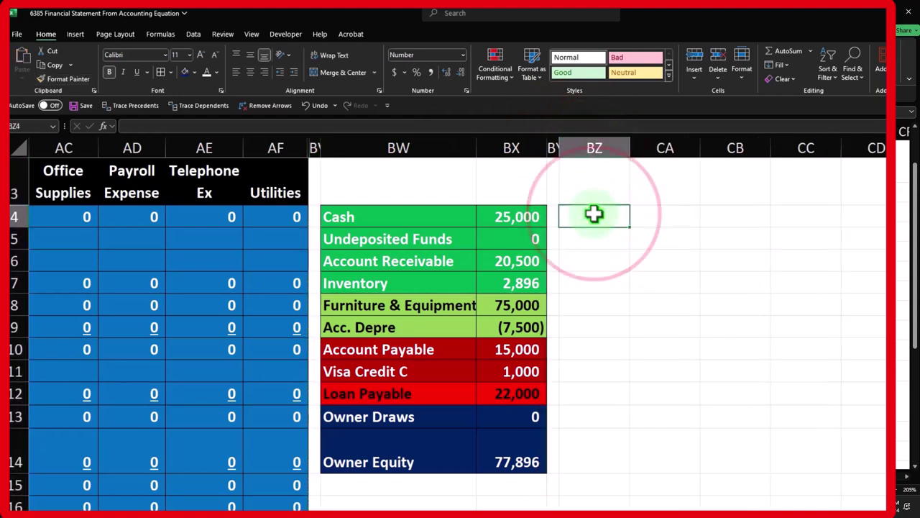
{"action": "key", "text": "Up"}
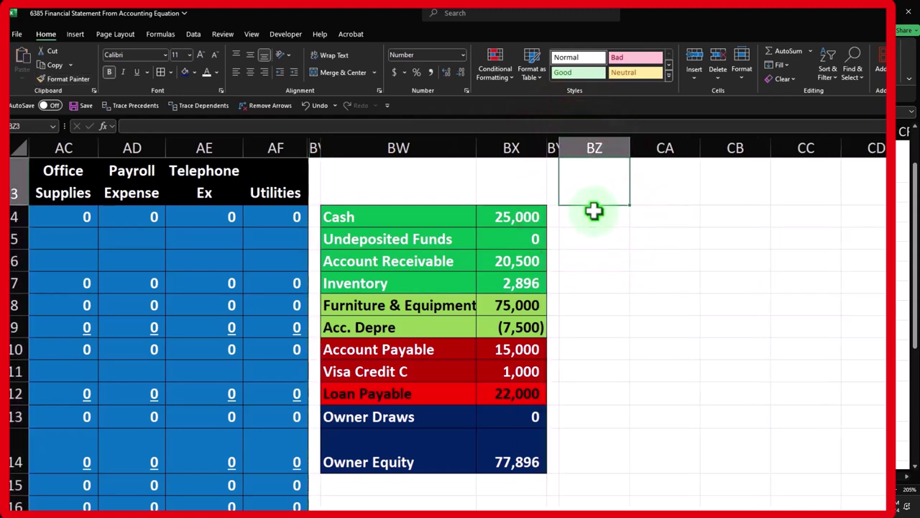
{"action": "type", "text": "Assets"}
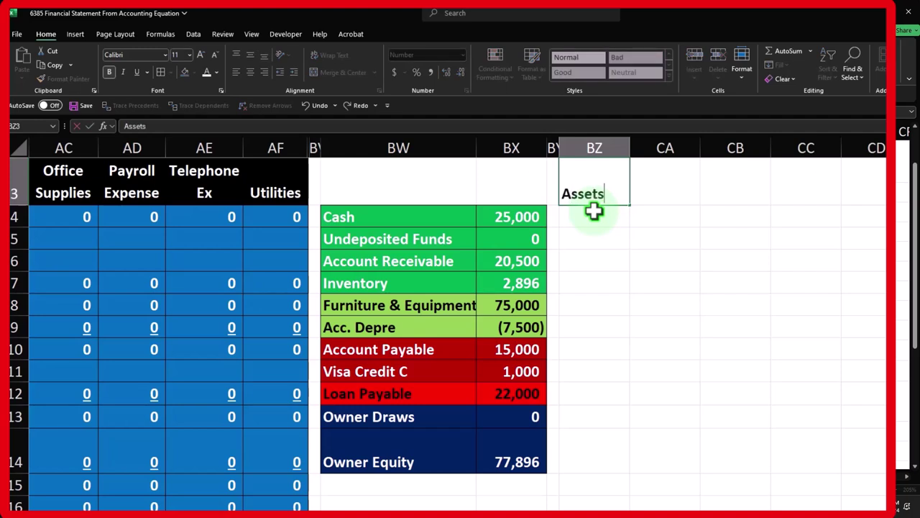
{"action": "key", "text": "Return"}
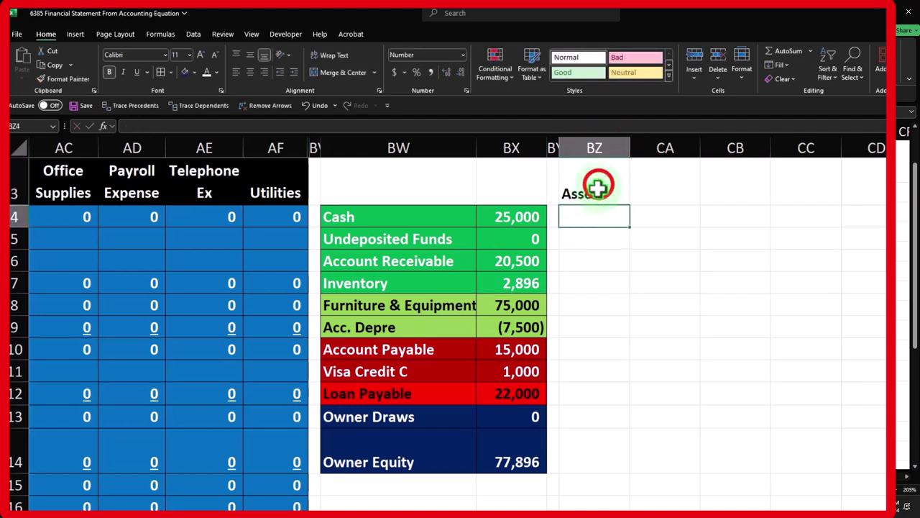
{"action": "left_click", "coordinate": [597, 187]}
{"action": "left_click", "coordinate": [195, 72]}
{"action": "left_click", "coordinate": [192, 119]}
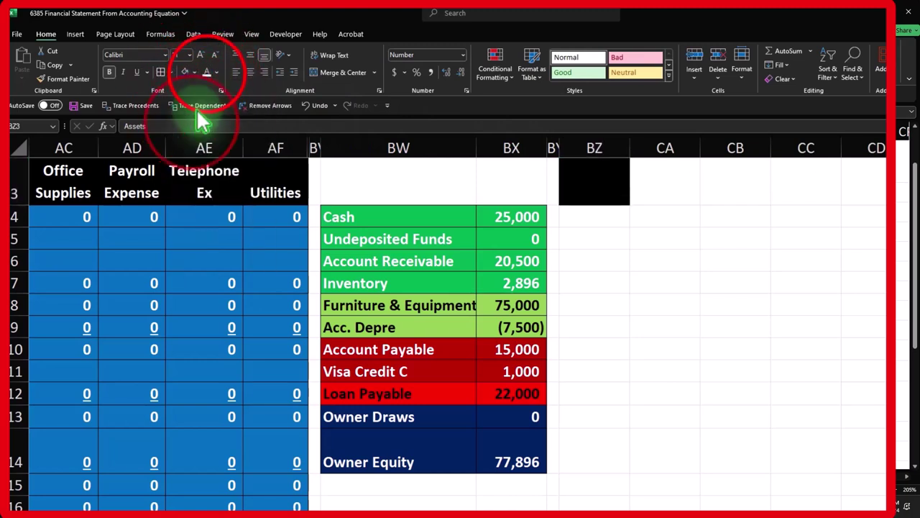
{"action": "left_click", "coordinate": [207, 74]}
{"action": "left_click", "coordinate": [599, 213]}
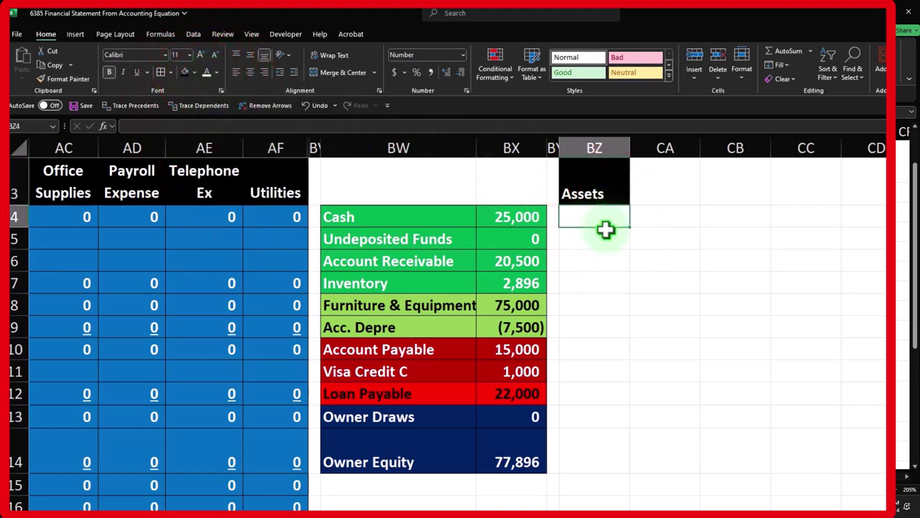
- Enter the title Balance Sheet in BZ2 above the Assets heading, and move it up to BZ1
{"action": "scroll", "coordinate": [606, 229], "scroll_direction": "up", "scroll_amount": 1}
{"action": "left_click", "coordinate": [594, 204]}
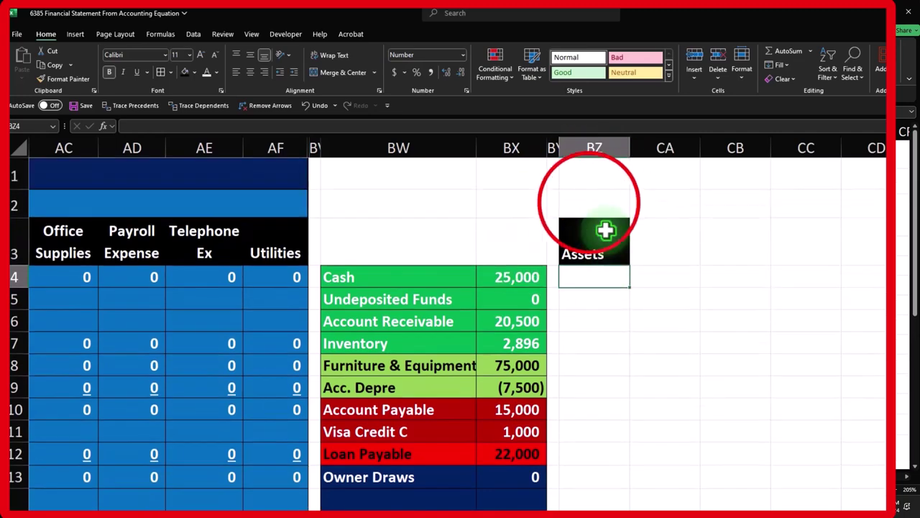
{"action": "type", "text": "B"}
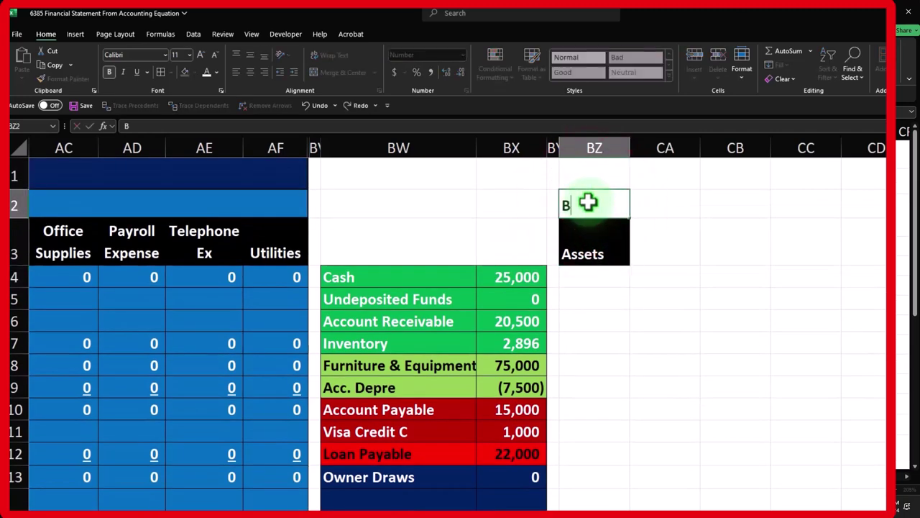
{"action": "type", "text": "alance Sheet"}
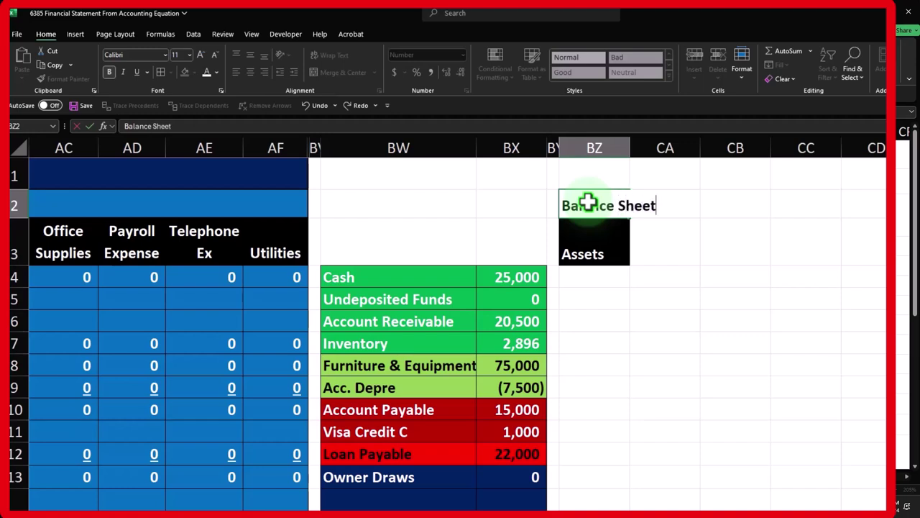
{"action": "key", "text": "Return"}
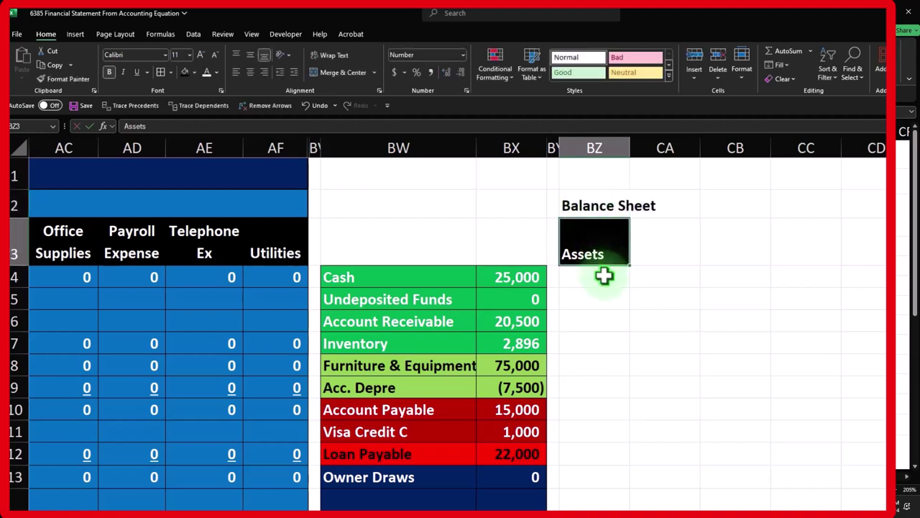
{"action": "left_click", "coordinate": [596, 197]}
{"action": "left_click_drag", "start_coordinate": [600, 188], "coordinate": [596, 173]}
- Try to enter the date 12/31 in BZ2 below the Balance Sheet title
{"action": "left_click", "coordinate": [600, 195]}
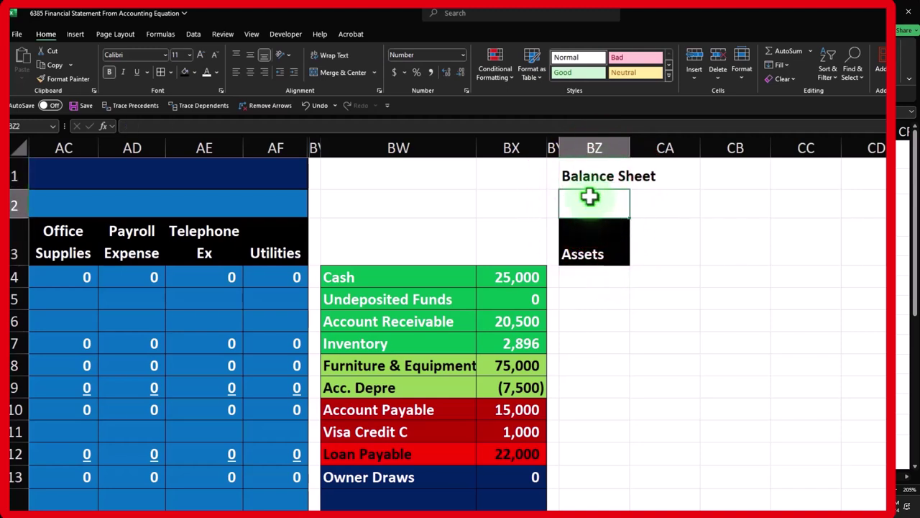
{"action": "type", "text": "12/31"}
{"action": "key", "text": "Return"}
{"action": "left_click", "coordinate": [590, 197]}
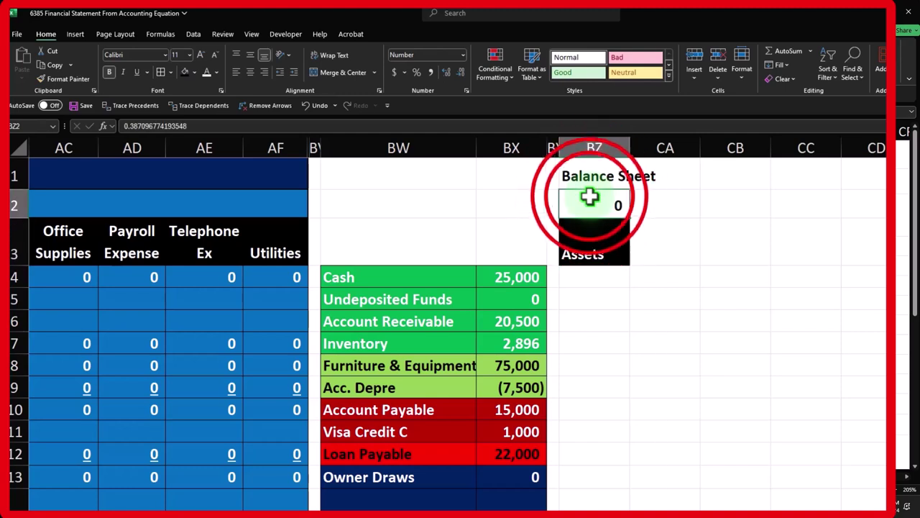
{"action": "key", "text": "F2"}
{"action": "key", "text": "Return"}
- Replace the value in BZ2 with 12/31 entered as text, using a leading apostrophe
{"action": "key", "text": "Up"}
{"action": "type", "text": "'"}
{"action": "type", "text": "12/31"}
{"action": "key", "text": "Return"}
- Format the title and date block BZ1:CA2 with black fill and white font
{"action": "left_click_drag", "start_coordinate": [596, 175], "coordinate": [637, 202]}
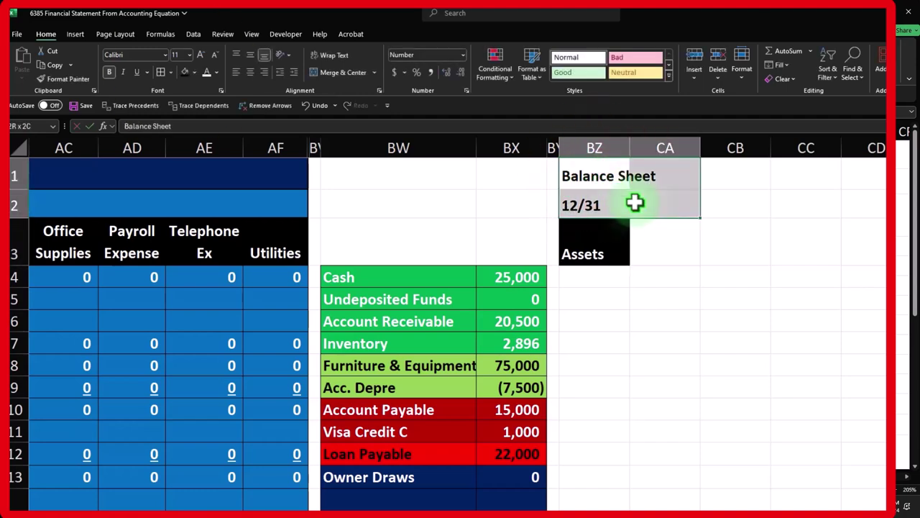
{"action": "left_click", "coordinate": [185, 72]}
{"action": "left_click", "coordinate": [206, 72]}
{"action": "left_click", "coordinate": [686, 316]}
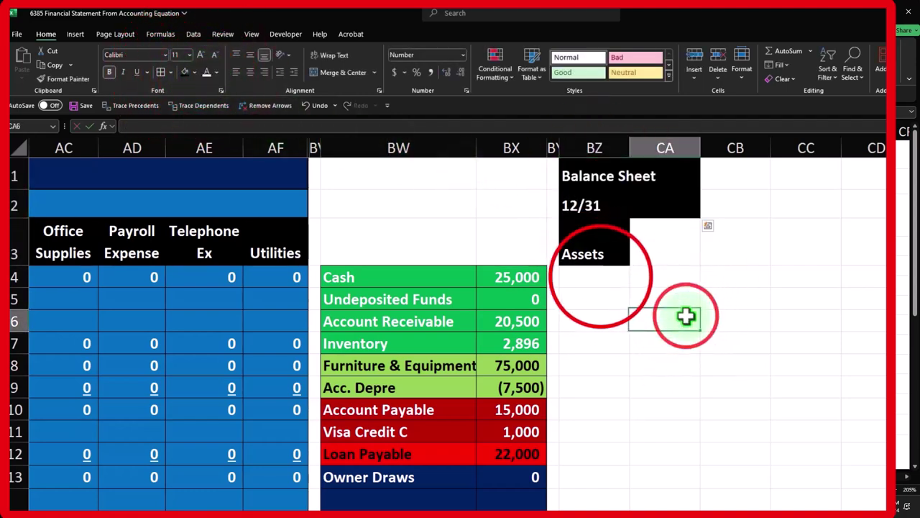
- Enter the subheading Current Asset: in BZ4 below the Assets heading
{"action": "left_click", "coordinate": [600, 276]}
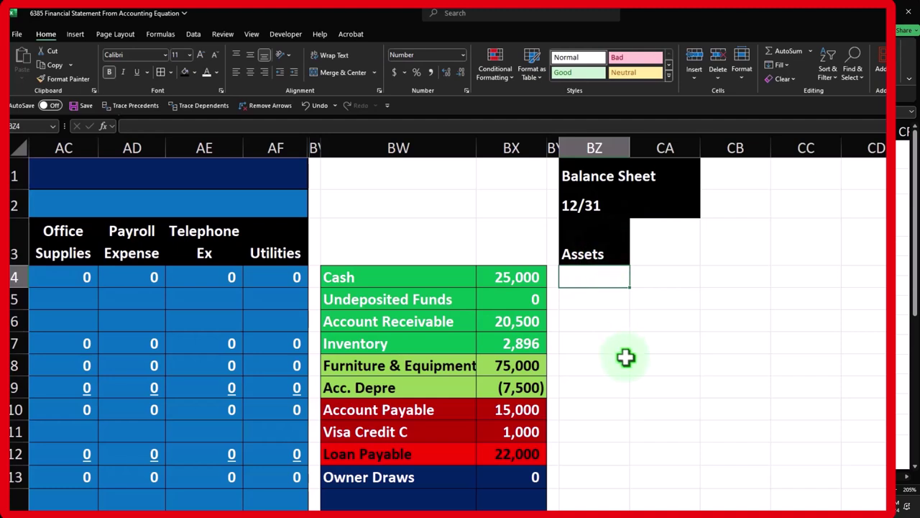
{"action": "type", "text": "Current Asset:"}
{"action": "key", "text": "Return"}
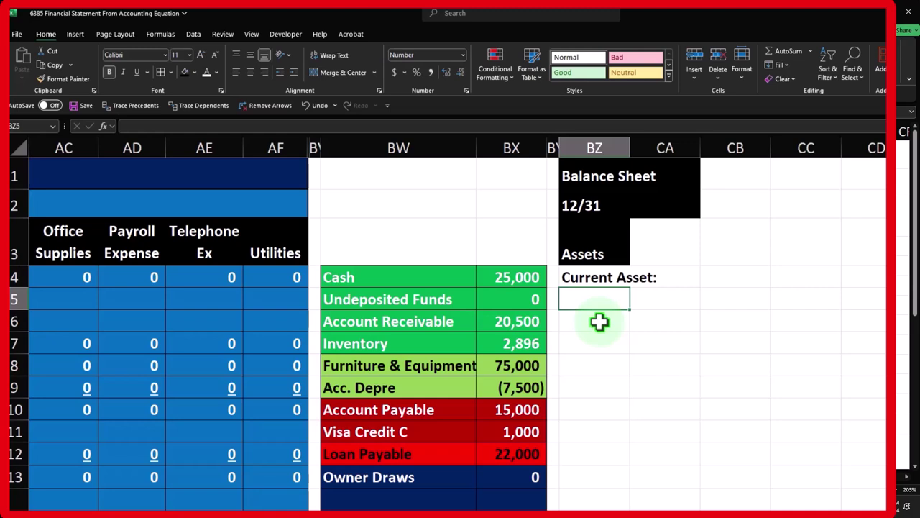
- Link the Cash and Undeposited Funds labels from BW4 and BW5 into BZ5 and BZ6
{"action": "type", "text": "="}
{"action": "key", "text": "Left"}
{"action": "key", "text": "Left"}
{"action": "key", "text": "Left"}
{"action": "key", "text": "Left"}
{"action": "key", "text": "Up"}
{"action": "key", "text": "Return"}
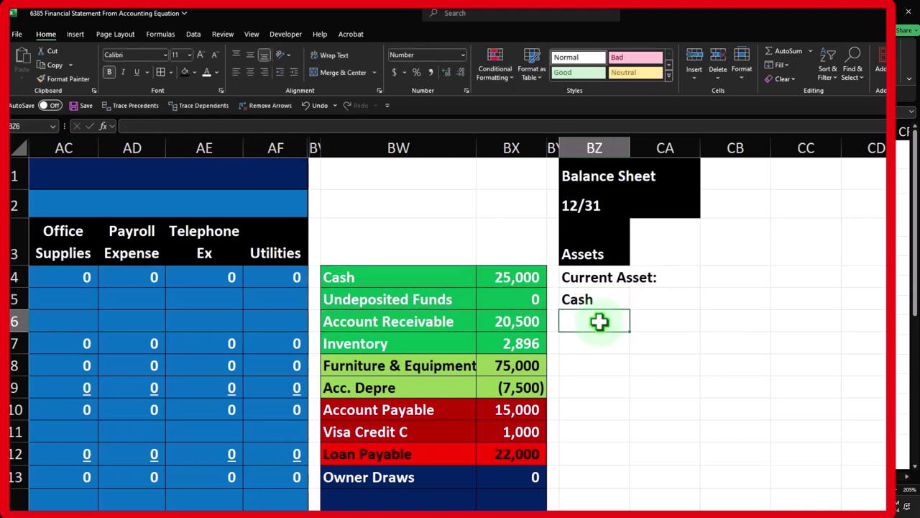
{"action": "type", "text": "="}
{"action": "key", "text": "Left"}
{"action": "key", "text": "Left"}
{"action": "key", "text": "Left"}
{"action": "key", "text": "Up"}
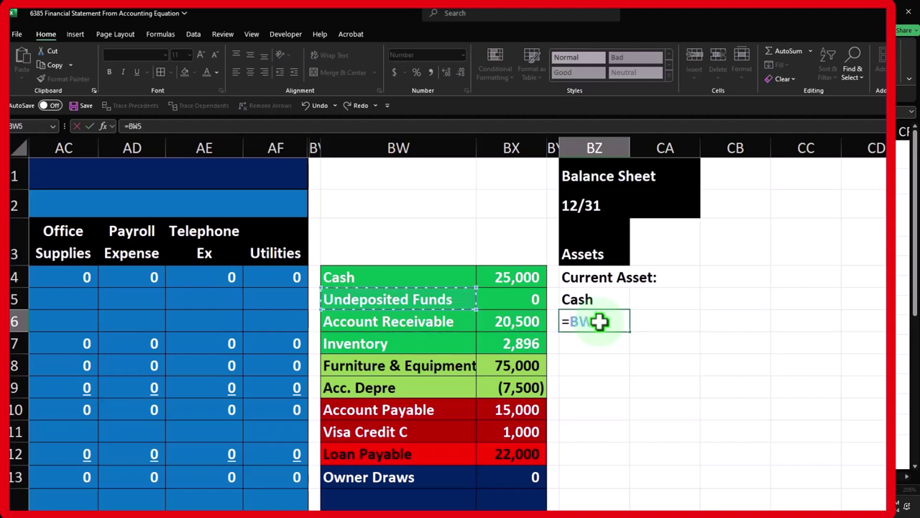
{"action": "key", "text": "Return"}
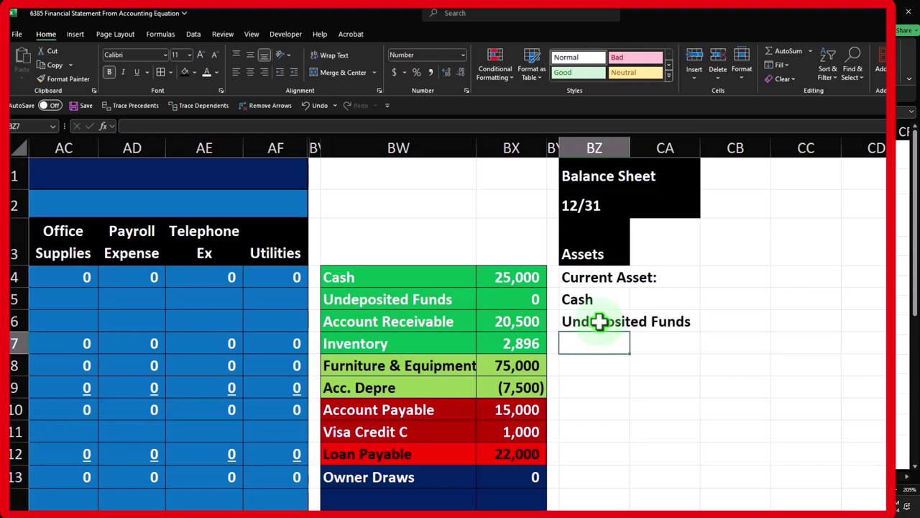
- Link the Account Receivable and Inventory labels from BW6 and BW7 into BZ7 and BZ8
{"action": "type", "text": "="}
{"action": "key", "text": "Left"}
{"action": "key", "text": "Left"}
{"action": "key", "text": "Left"}
{"action": "key", "text": "Up"}
{"action": "key", "text": "Return"}
{"action": "type", "text": "="}
{"action": "key", "text": "Left"}
{"action": "key", "text": "Left"}
{"action": "key", "text": "Left"}
{"action": "key", "text": "Up"}
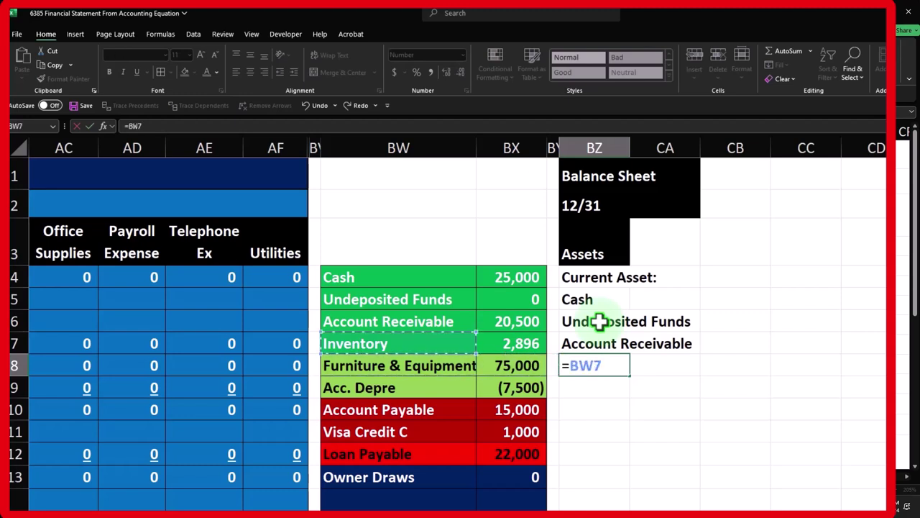
{"action": "key", "text": "Return"}
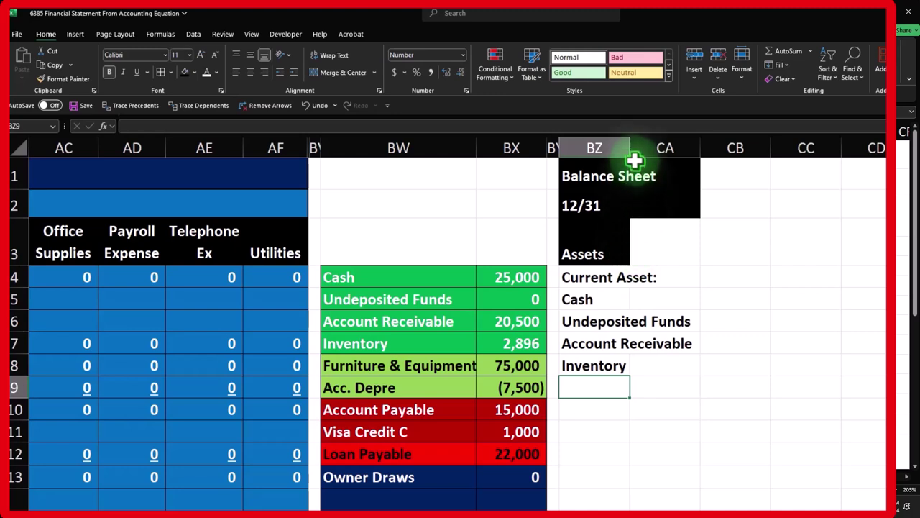
- Widen column BZ to fit the account labels, and enter Total current assets in BZ9
{"action": "left_click_drag", "start_coordinate": [630, 146], "coordinate": [696, 146]}
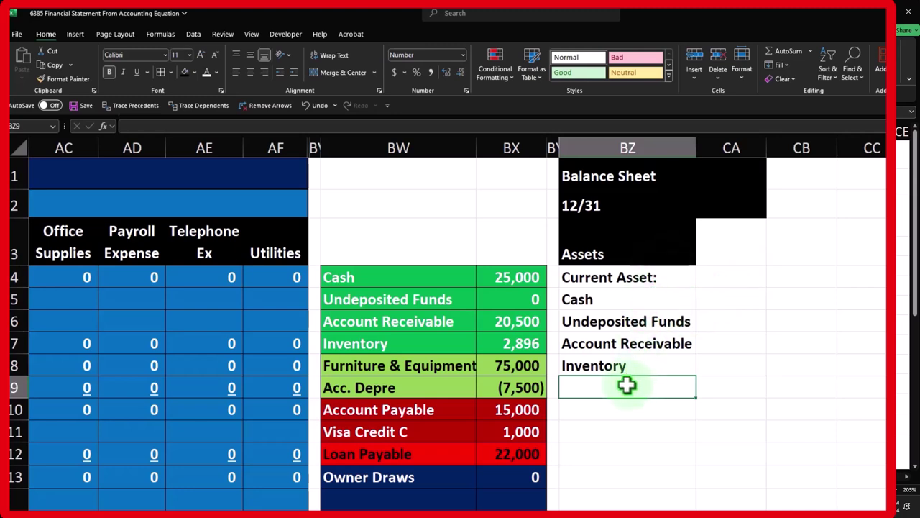
{"action": "type", "text": "Total c"}
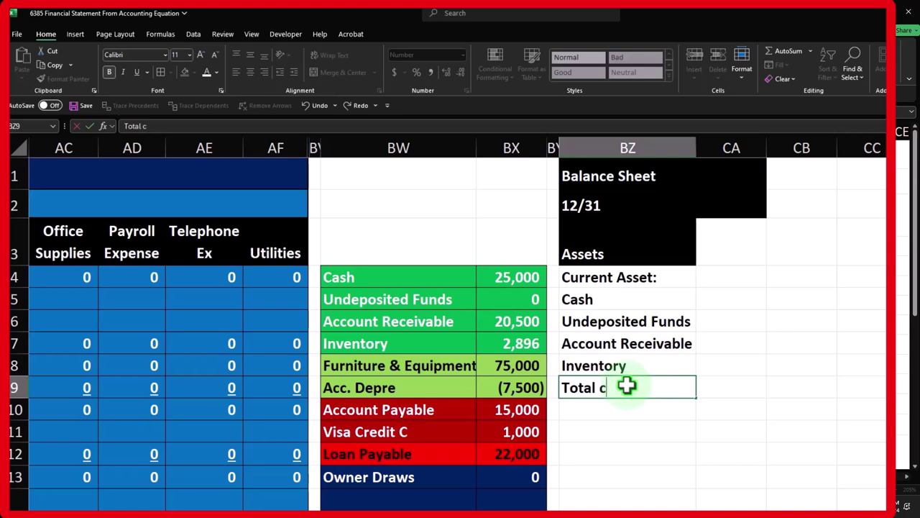
{"action": "type", "text": "urrent assets"}
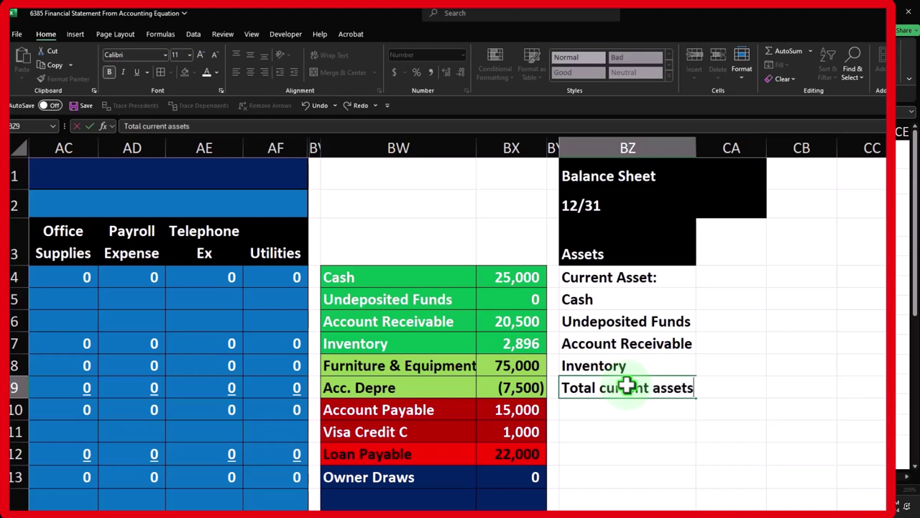
{"action": "key", "text": "Return"}
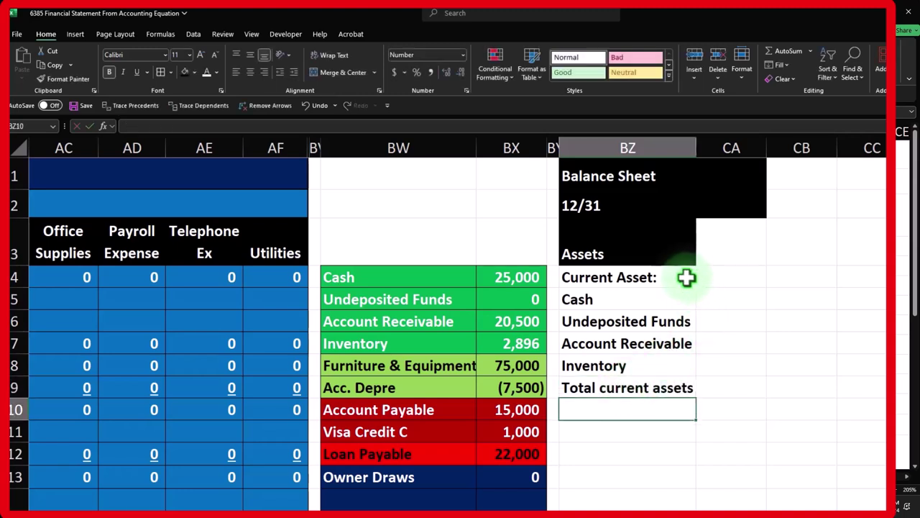
- Select the current asset labels from Cash through Total current assets, BZ5:BZ9
{"action": "left_click_drag", "start_coordinate": [640, 302], "coordinate": [636, 379]}
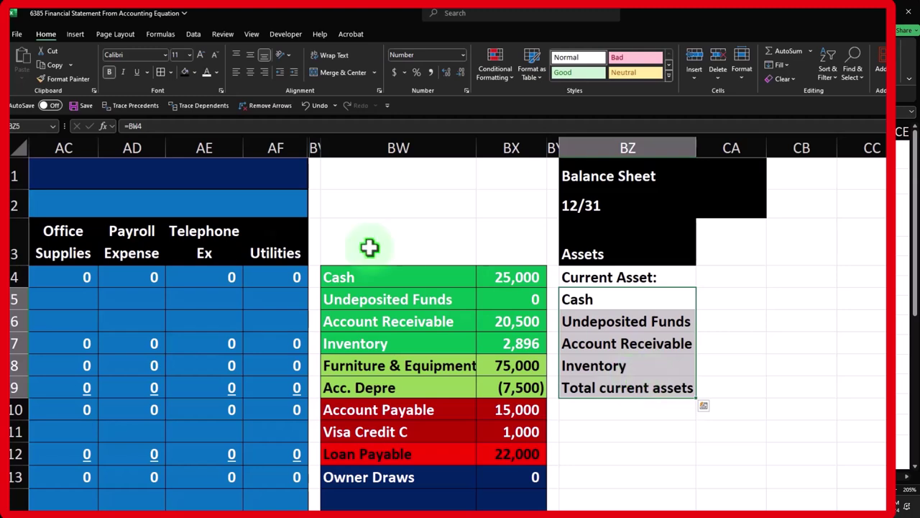
- Indent the current asset labels in BZ5:BZ9 one level and indent the "Total current assets" label one further level
{"action": "left_click", "coordinate": [294, 73]}
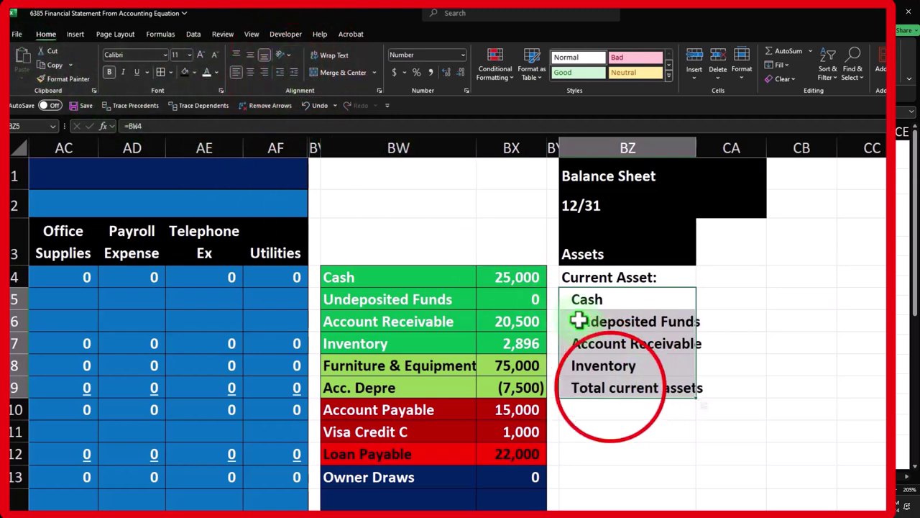
{"action": "left_click", "coordinate": [611, 387]}
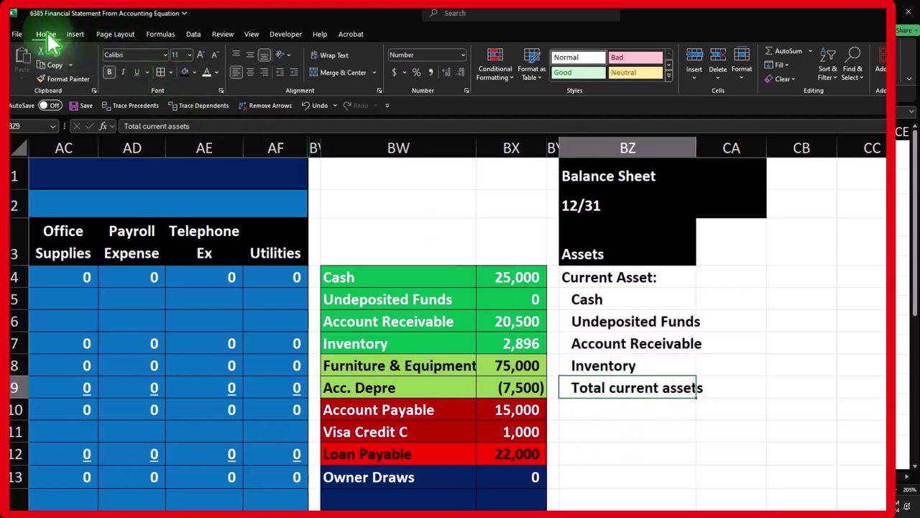
{"action": "left_click", "coordinate": [293, 71]}
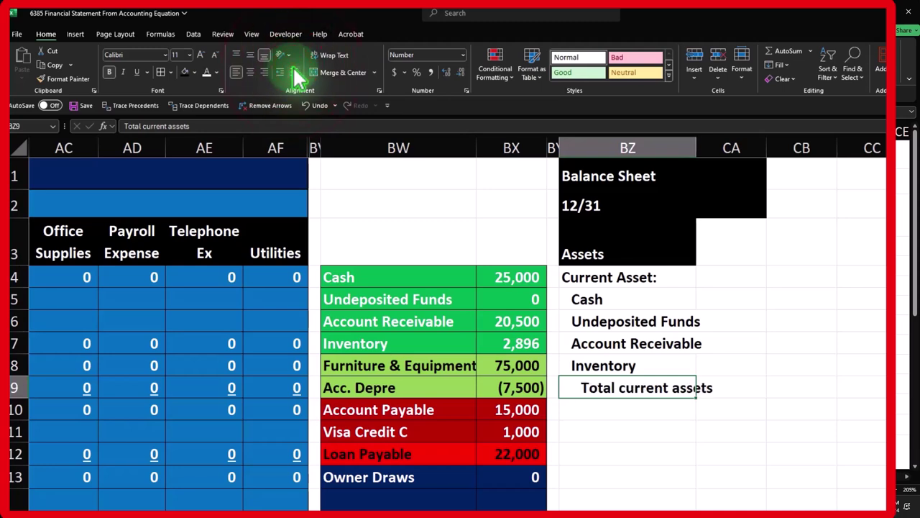
- Link the balance sheet's Cash amount in CA5 to the trial balance amount in BX4
{"action": "key", "text": "Right"}
{"action": "key", "text": "Up"}
{"action": "key", "text": "Up"}
{"action": "key", "text": "Up"}
{"action": "key", "text": "Up"}
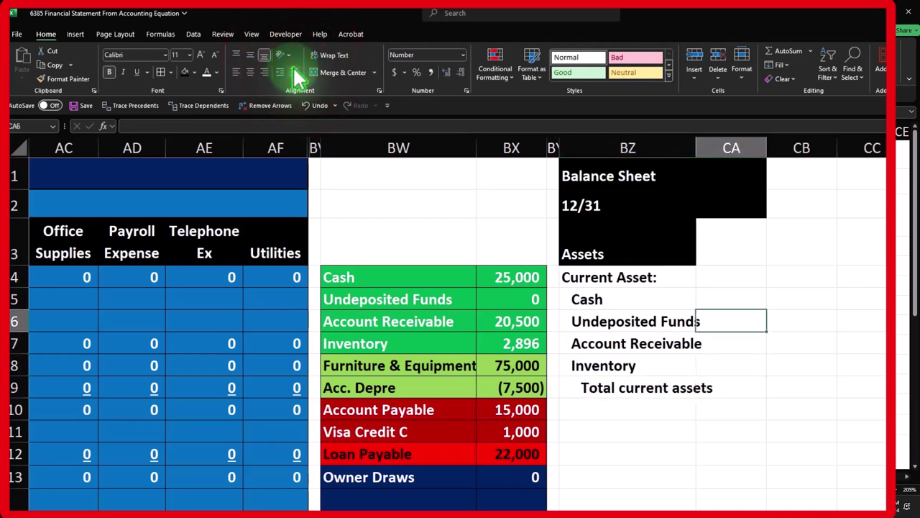
{"action": "type", "text": "="}
{"action": "key", "text": "Left"}
{"action": "key", "text": "Left"}
{"action": "key", "text": "Left"}
{"action": "key", "text": "Up"}
{"action": "key", "text": "Return"}
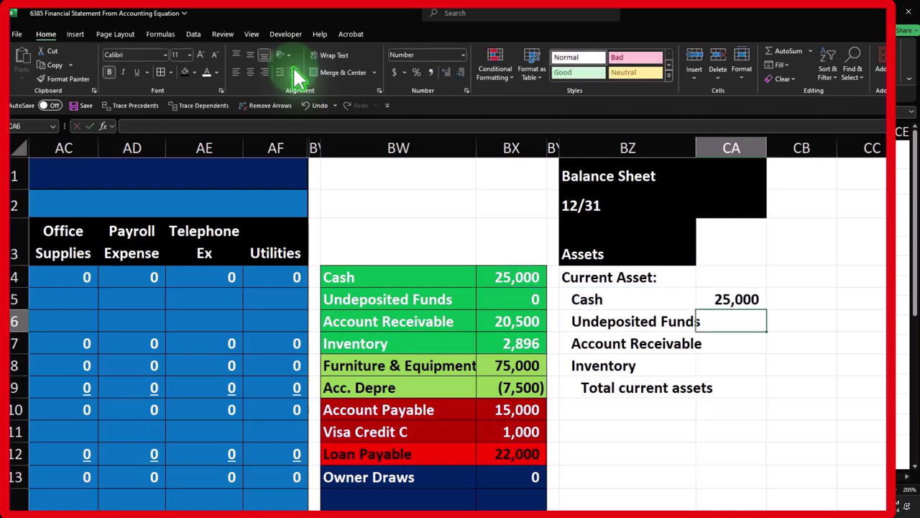
- Copy the Cash amount formula in CA5 down through the Inventory row in CA8 and check the last copied reference
{"action": "left_click", "coordinate": [741, 295]}
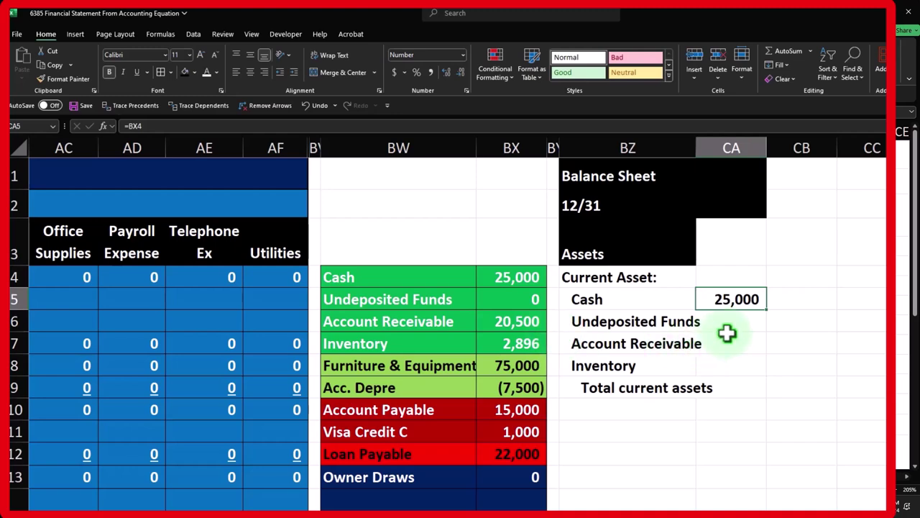
{"action": "left_click_drag", "start_coordinate": [766, 308], "coordinate": [764, 370]}
{"action": "double_click", "coordinate": [751, 365]}
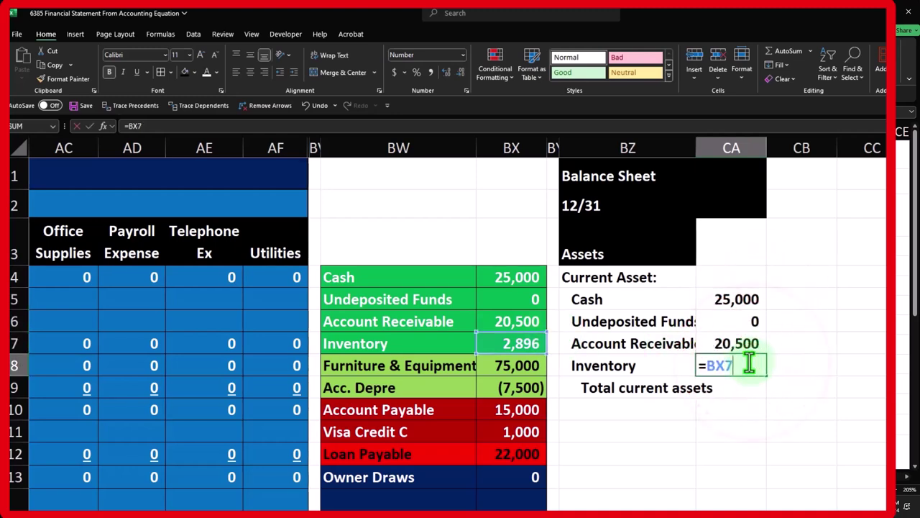
{"action": "key", "text": "Return"}
- Calculate total current assets in the outer column cell CB9 with =SUM(CA5:CA8)
{"action": "key", "text": "Right"}
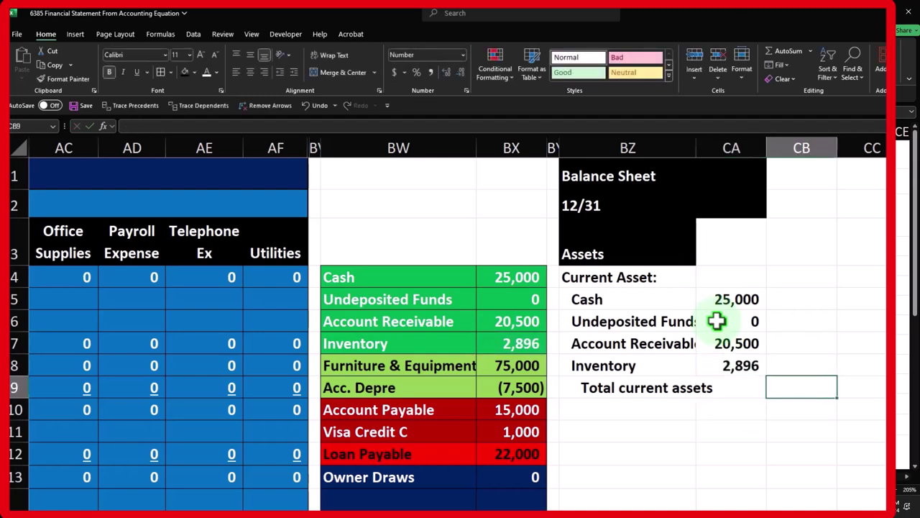
{"action": "type", "text": "=sum("}
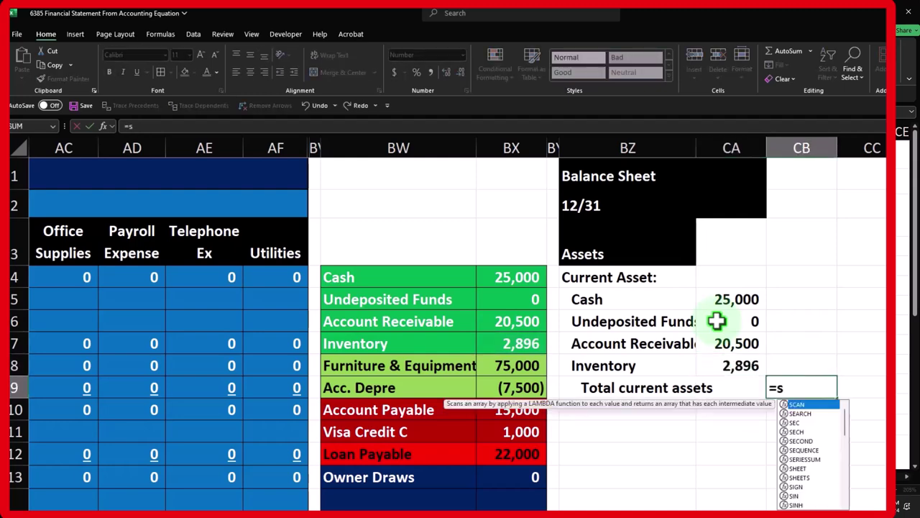
{"action": "key", "text": "Left"}
{"action": "key", "text": "Up"}
{"action": "key", "text": "shift+Up"}
{"action": "key", "text": "shift+Up"}
{"action": "key", "text": "shift+Up"}
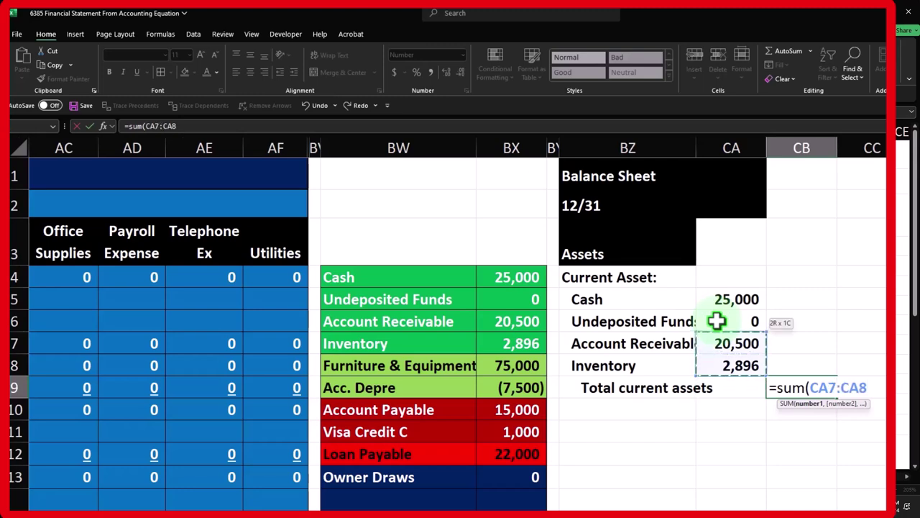
{"action": "key", "text": "Return"}
{"action": "key", "text": "Up"}
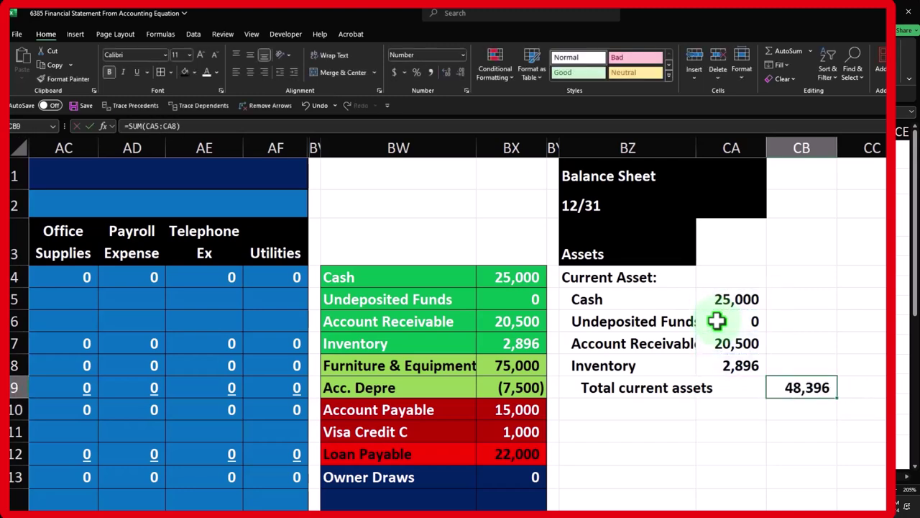
{"action": "left_click_drag", "start_coordinate": [737, 299], "coordinate": [729, 359]}
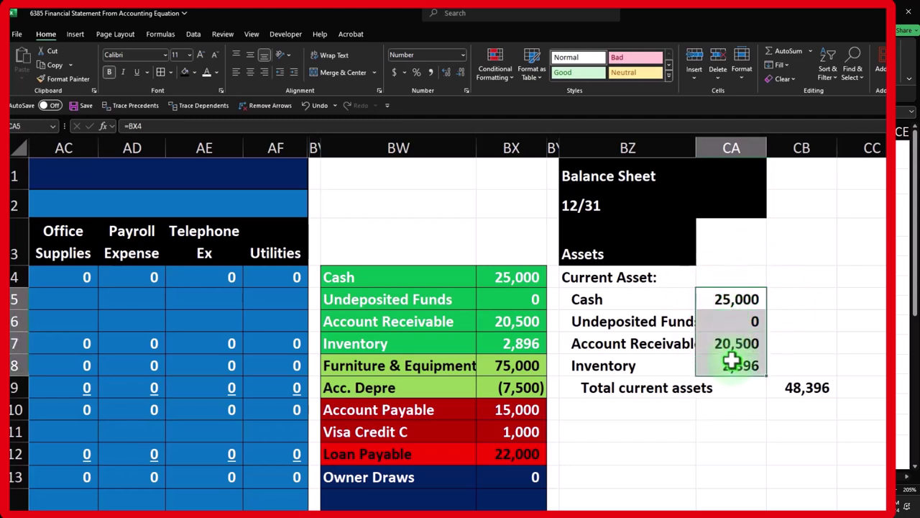
{"action": "left_click", "coordinate": [666, 281]}
{"action": "left_click_drag", "start_coordinate": [643, 304], "coordinate": [639, 360]}
{"action": "left_click_drag", "start_coordinate": [743, 300], "coordinate": [741, 365]}
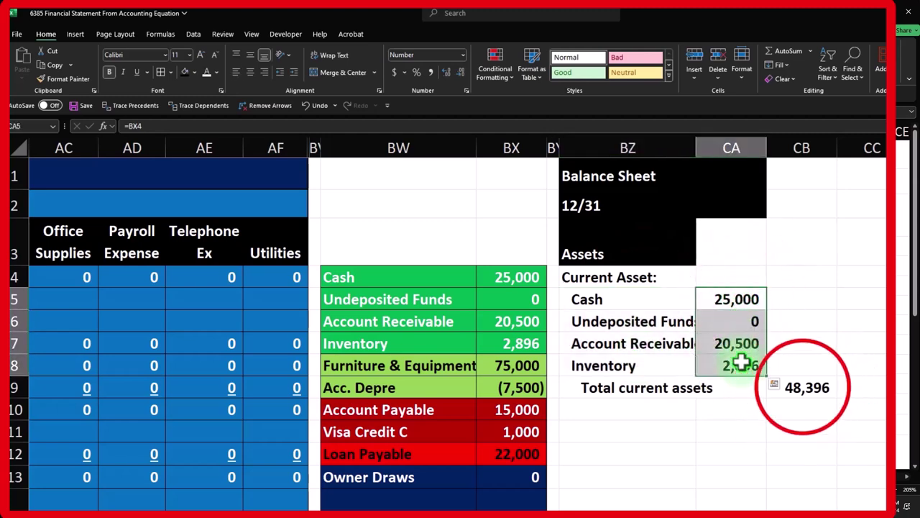
{"action": "left_click", "coordinate": [802, 387]}
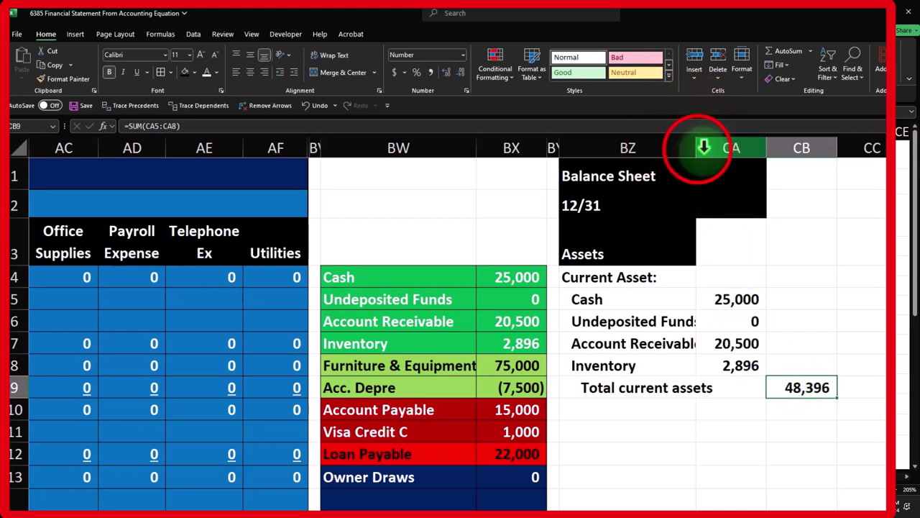
- Widen column BZ so the current asset account labels fit in their cells
{"action": "left_click_drag", "start_coordinate": [696, 148], "coordinate": [709, 147]}
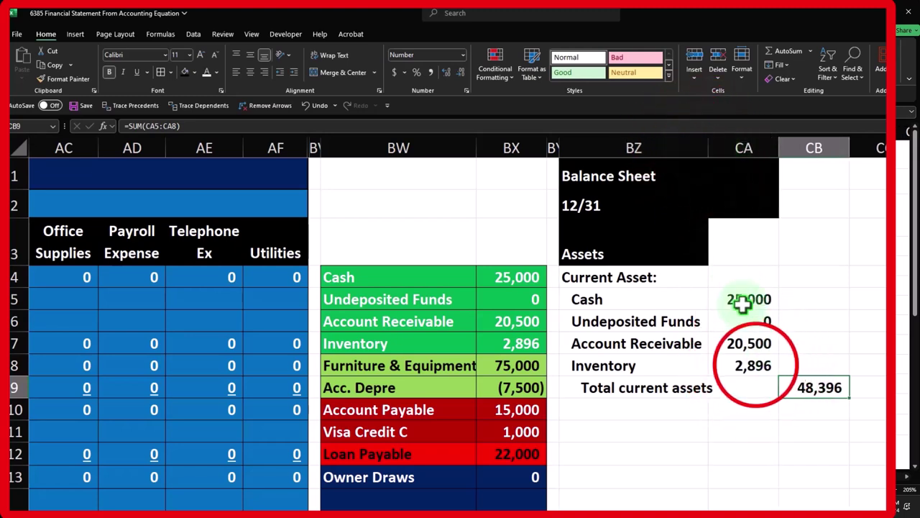
{"action": "left_click", "coordinate": [756, 366]}
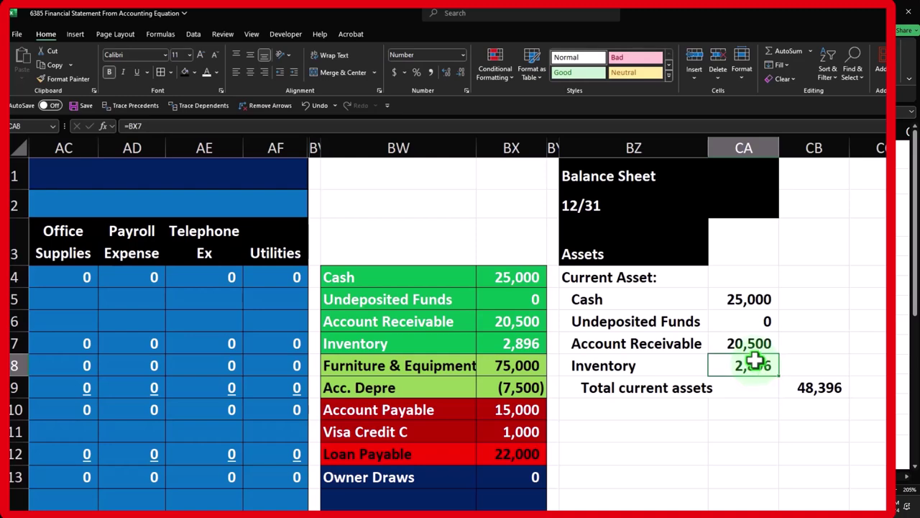
{"action": "left_click", "coordinate": [522, 278]}
{"action": "scroll", "coordinate": [516, 284], "scroll_direction": "down", "scroll_amount": 1}
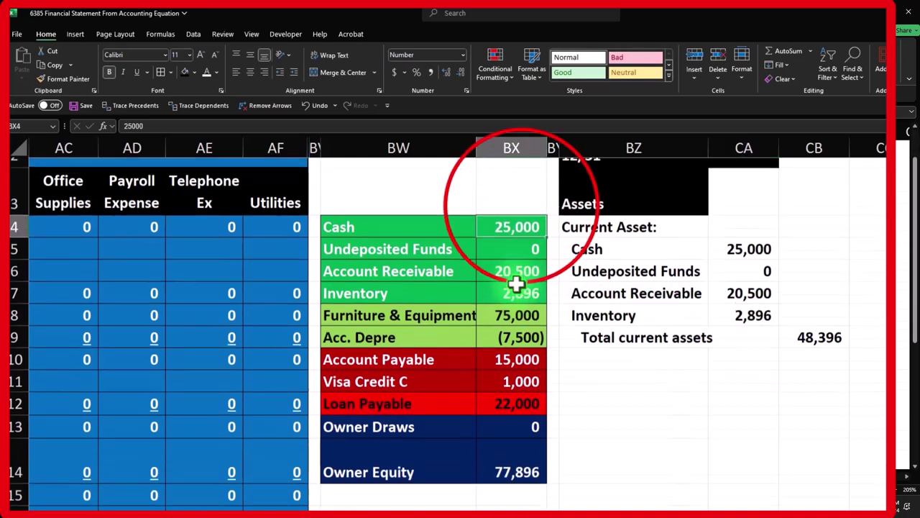
{"action": "left_click_drag", "start_coordinate": [522, 209], "coordinate": [512, 467]}
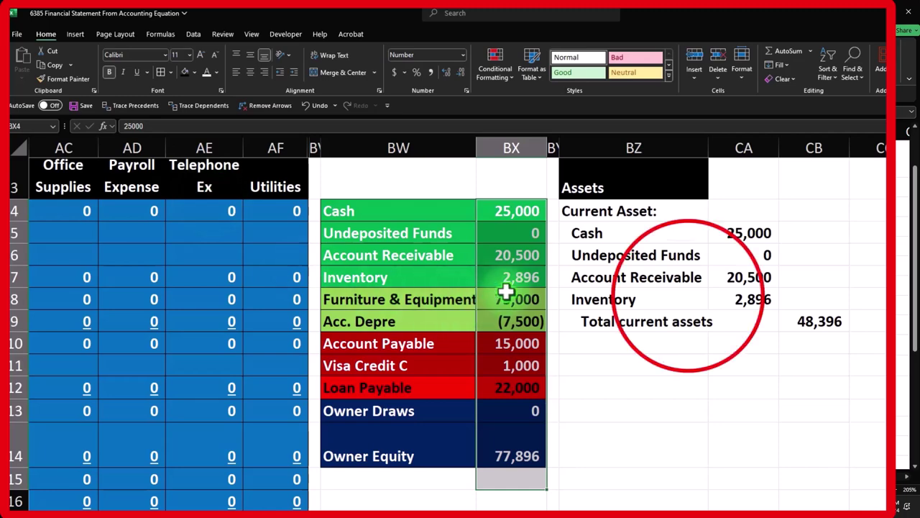
{"action": "left_click", "coordinate": [688, 297]}
{"action": "scroll", "coordinate": [688, 296], "scroll_direction": "up", "scroll_amount": 1}
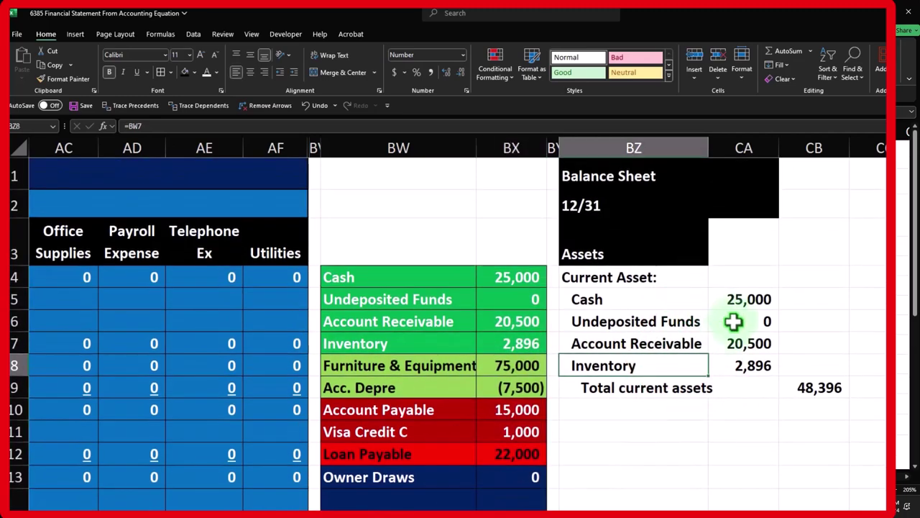
- Underline the Inventory amount in CA8, the last figure above the current assets total
{"action": "left_click", "coordinate": [769, 365]}
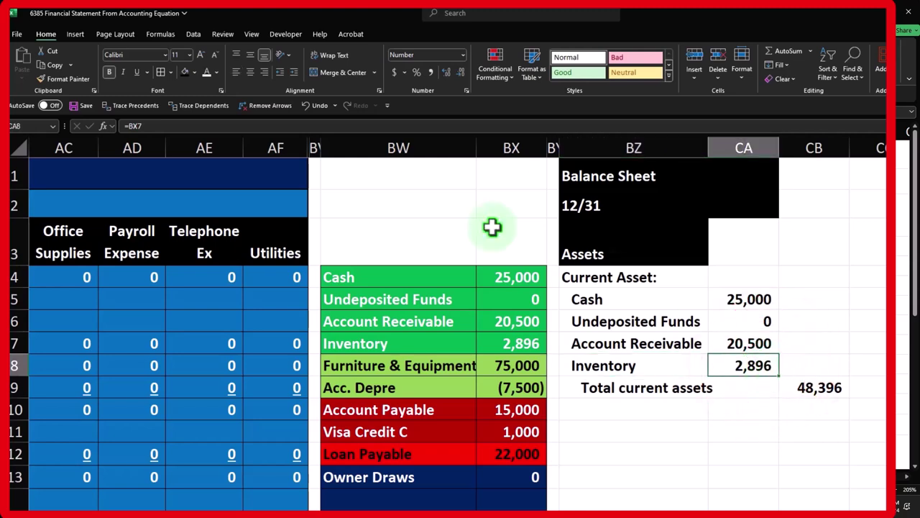
{"action": "left_click", "coordinate": [137, 71]}
- Enter the section heading "Property Plant & equipment:" in BZ10 below the total current assets line
{"action": "left_click", "coordinate": [630, 406]}
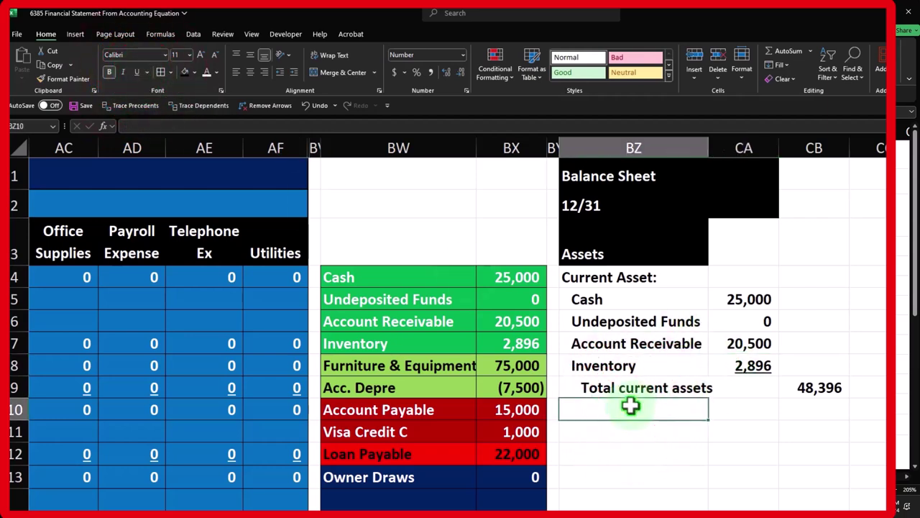
{"action": "type", "text": "Propert"}
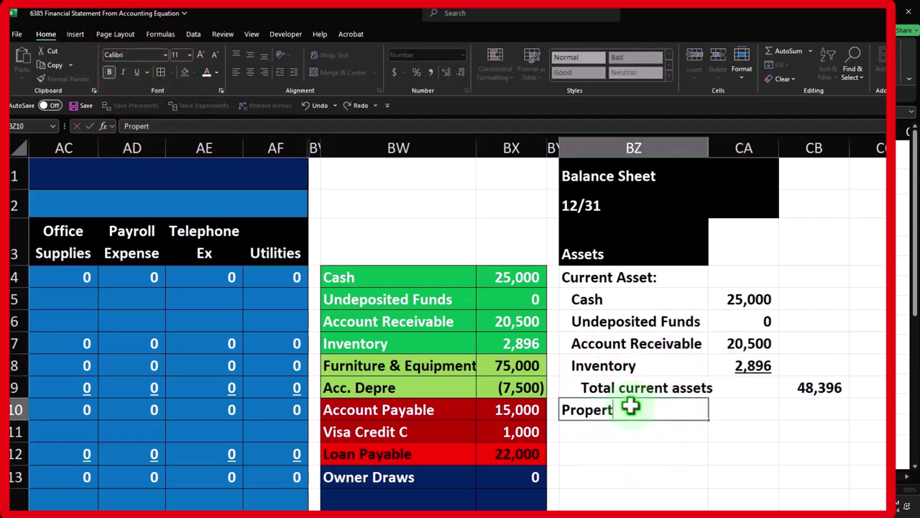
{"action": "type", "text": "y Plant & eq"}
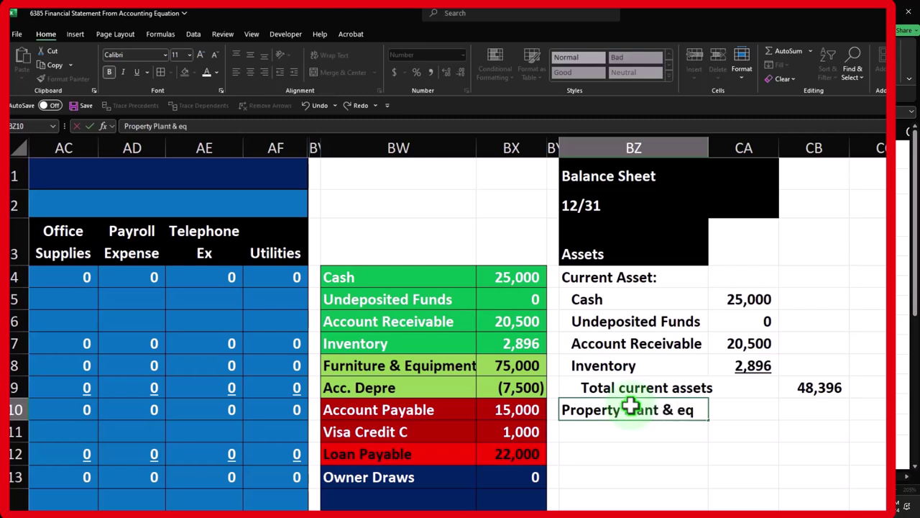
{"action": "type", "text": "uipment:"}
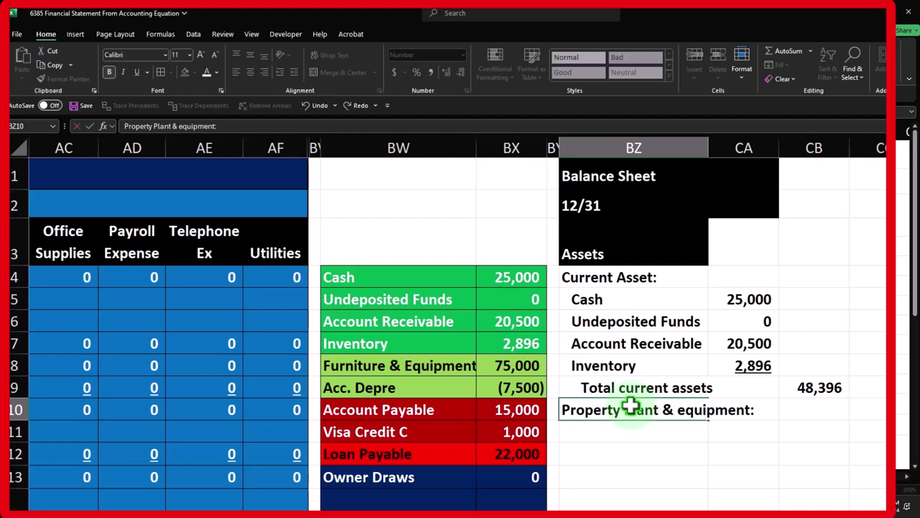
{"action": "key", "text": "Return"}
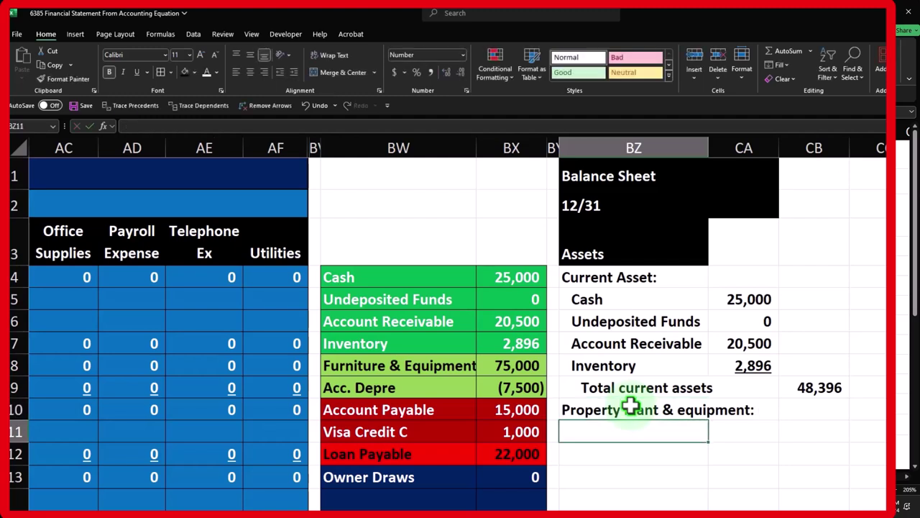
- Link the label in BZ11 to Furniture & Equipment in BW8 and widen column BZ slightly to fit it
{"action": "type", "text": "="}
{"action": "key", "text": "Left"}
{"action": "key", "text": "Left"}
{"action": "key", "text": "Left"}
{"action": "key", "text": "Left"}
{"action": "key", "text": "Up"}
{"action": "key", "text": "Up"}
{"action": "key", "text": "Up"}
{"action": "key", "text": "Right"}
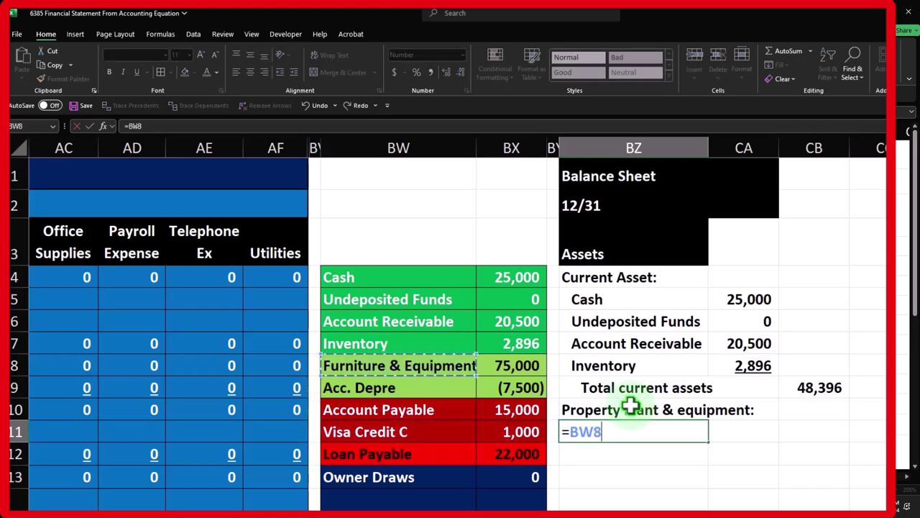
{"action": "key", "text": "Return"}
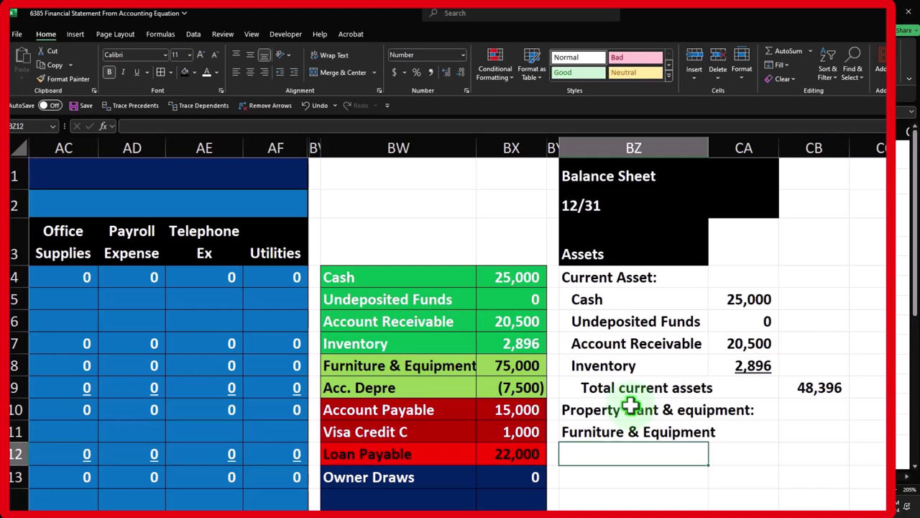
{"action": "left_click_drag", "start_coordinate": [709, 147], "coordinate": [717, 146]}
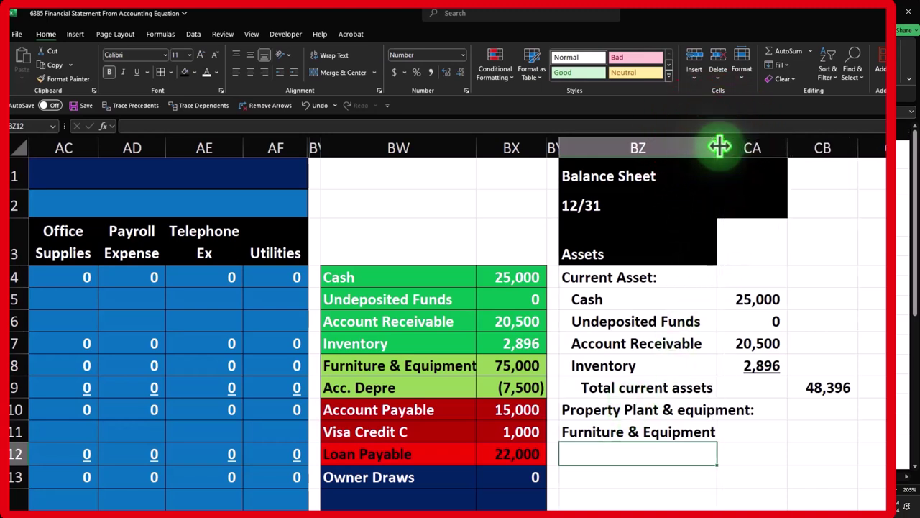
- Link the Furniture & Equipment amount in CA11 to the trial balance amount in BX8
{"action": "left_click", "coordinate": [752, 435]}
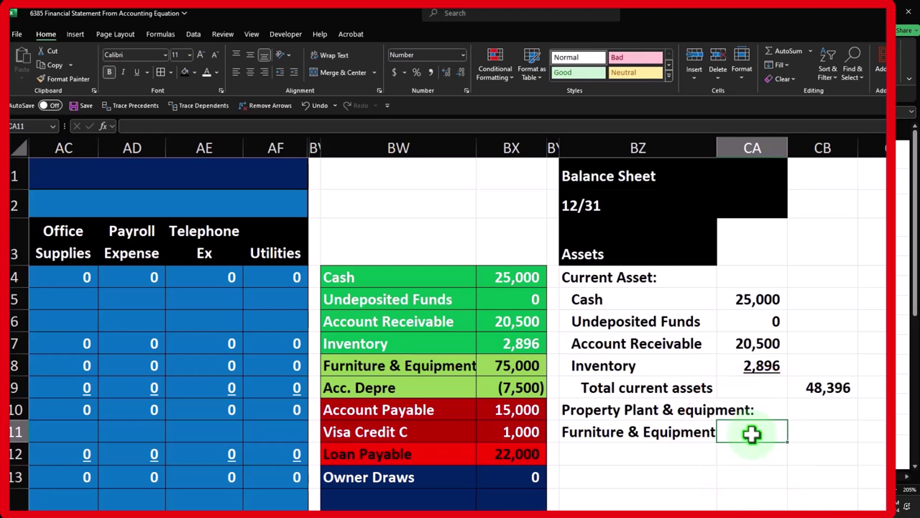
{"action": "type", "text": "="}
{"action": "key", "text": "Left"}
{"action": "key", "text": "Left"}
{"action": "key", "text": "Left"}
{"action": "key", "text": "Up"}
{"action": "key", "text": "Up"}
{"action": "key", "text": "Up"}
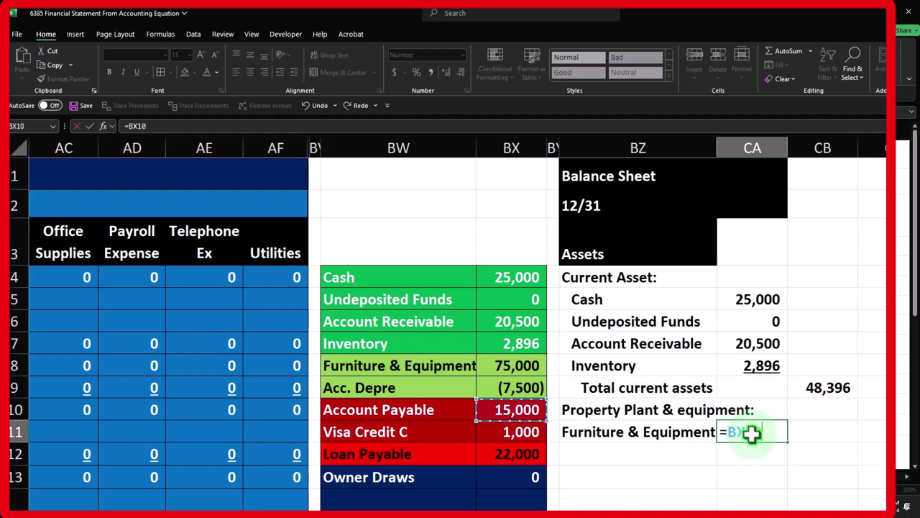
{"action": "key", "text": "Return"}
- Link the label in BZ12 to the Acc. Depre account name in BW9
{"action": "key", "text": "Left"}
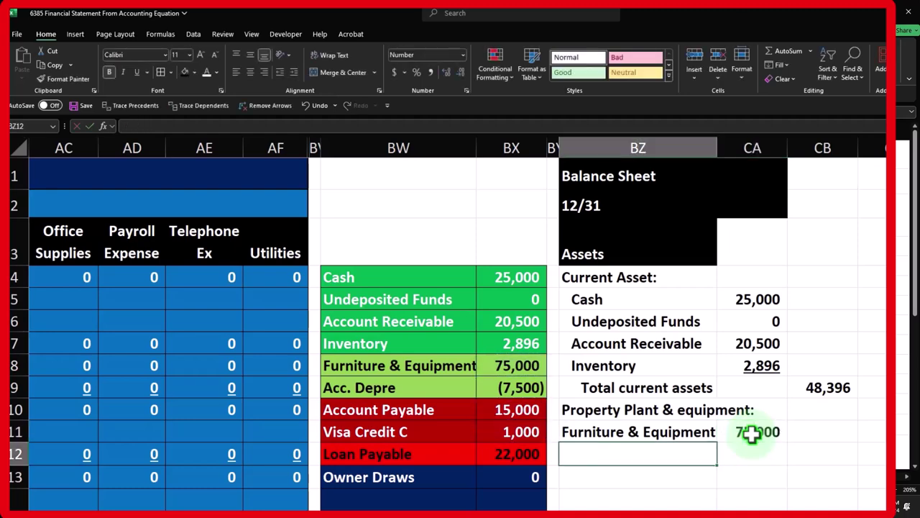
{"action": "type", "text": "="}
{"action": "key", "text": "Left"}
{"action": "key", "text": "Left"}
{"action": "key", "text": "Left"}
{"action": "key", "text": "Up"}
{"action": "key", "text": "Up"}
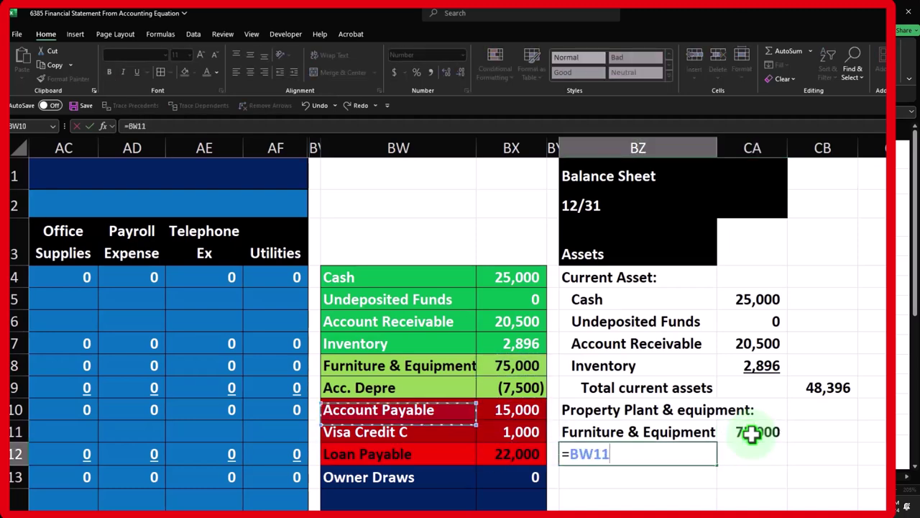
{"action": "key", "text": "Up"}
{"action": "key", "text": "Tab"}
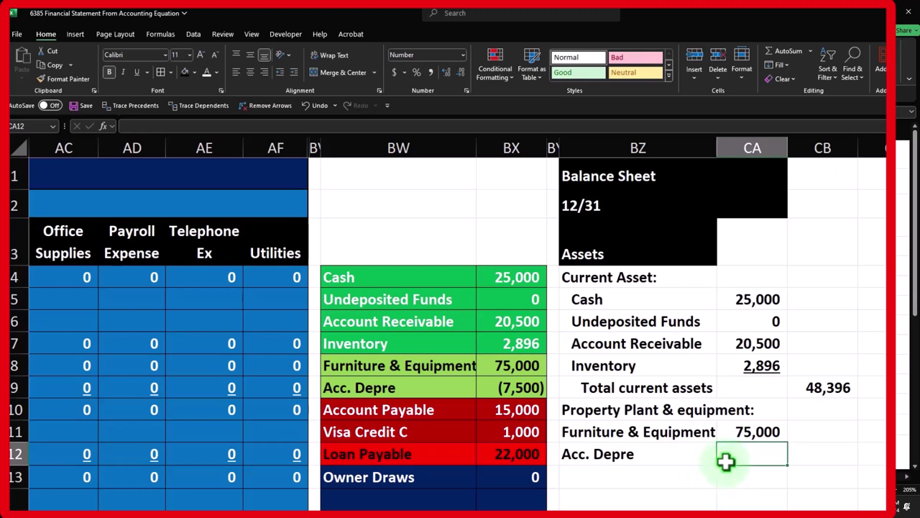
- Enter the Acc. Depre amount in CA12 as the negative of BX9, flipping its sign to positive
{"action": "type", "text": "=-"}
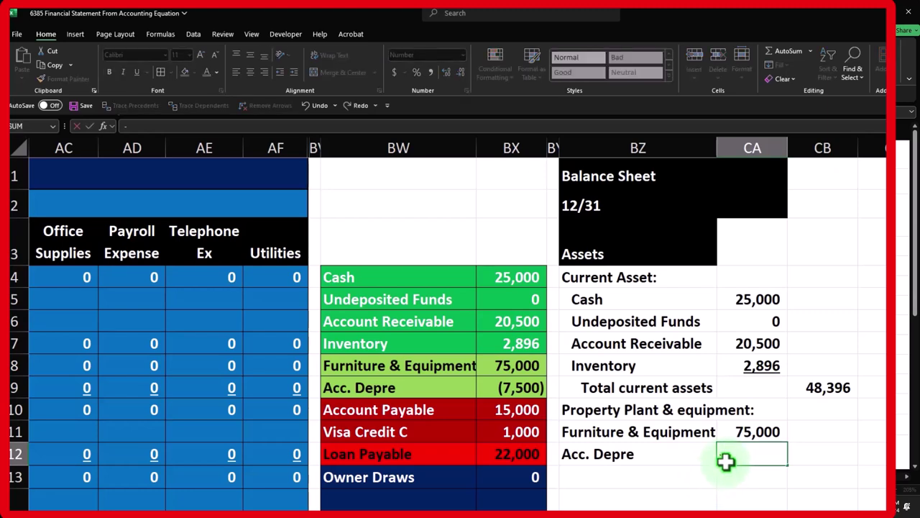
{"action": "key", "text": "Left"}
{"action": "key", "text": "Left"}
{"action": "key", "text": "Left"}
{"action": "key", "text": "Up"}
{"action": "key", "text": "Up"}
{"action": "key", "text": "Up"}
{"action": "key", "text": "Return"}
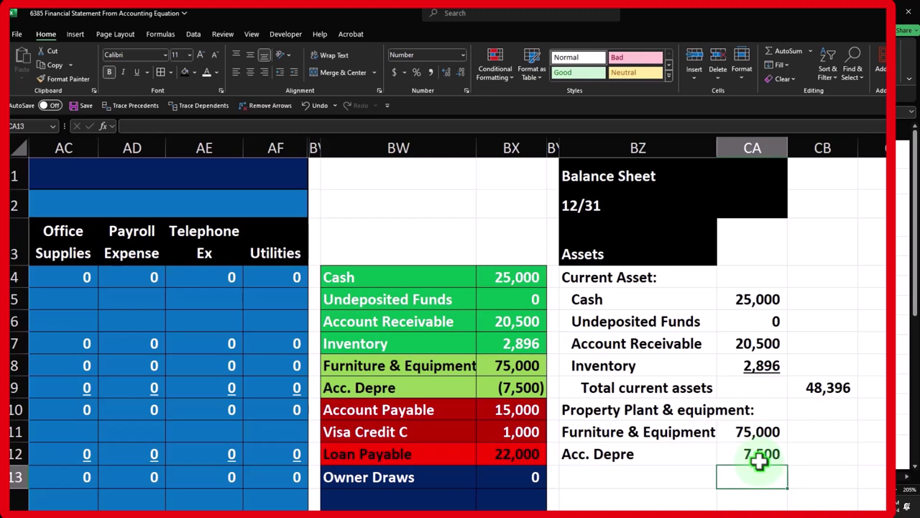
- Enter the label "Total PP&E" in BZ13, below Acc. Depre
{"action": "left_click", "coordinate": [437, 362]}
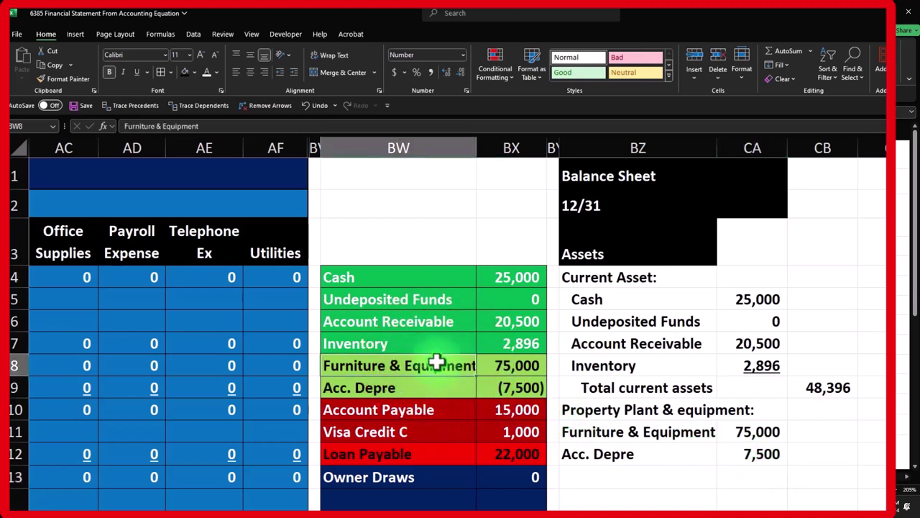
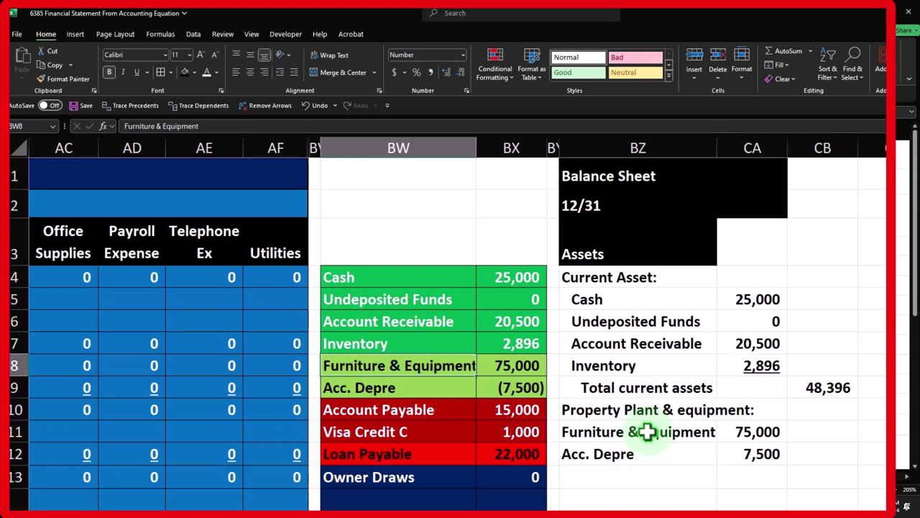
{"action": "left_click", "coordinate": [634, 477]}
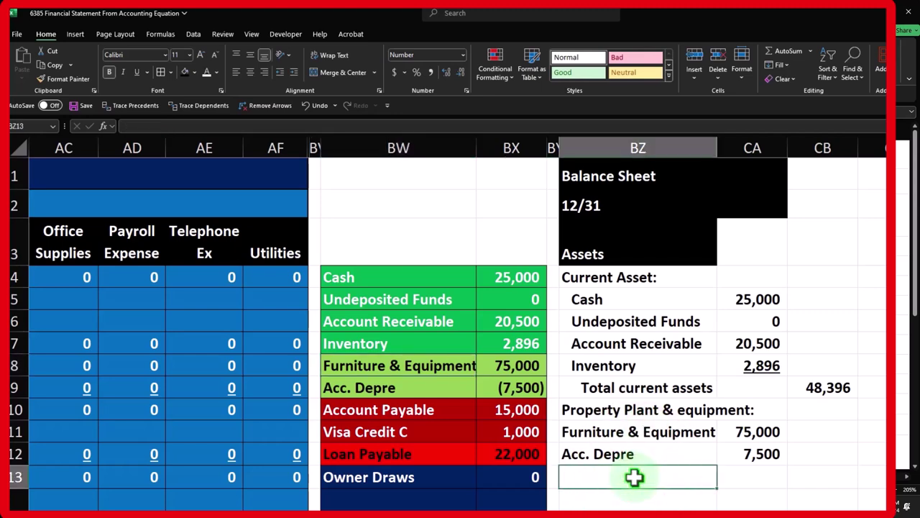
{"action": "type", "text": "Total "}
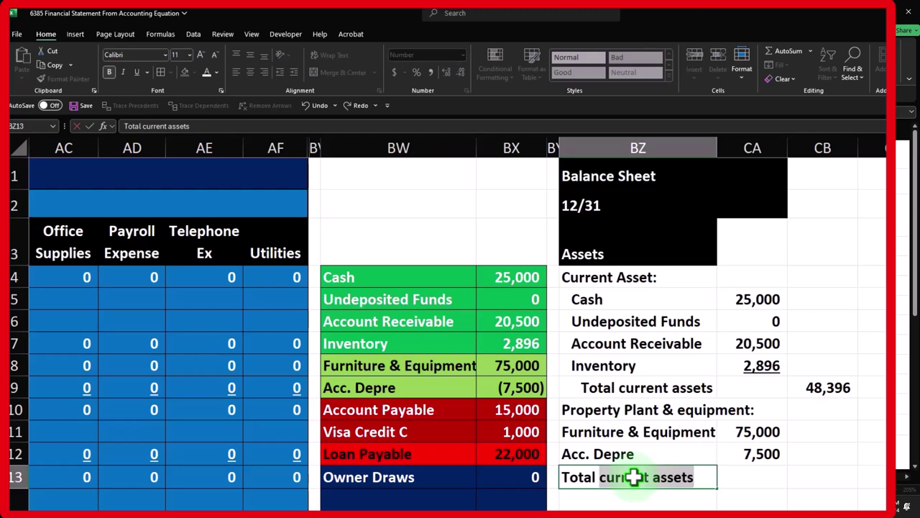
{"action": "type", "text": "PP&"}
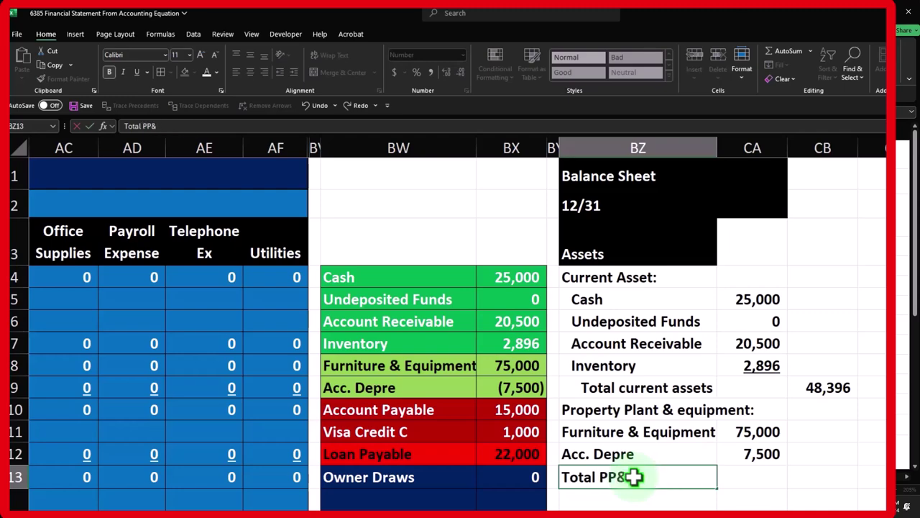
{"action": "key", "text": "Return"}
- Calculate Total PP&E in CB13 as CA11 minus CA12, and underline the Acc. Depre amount in CA12
{"action": "key", "text": "Right"}
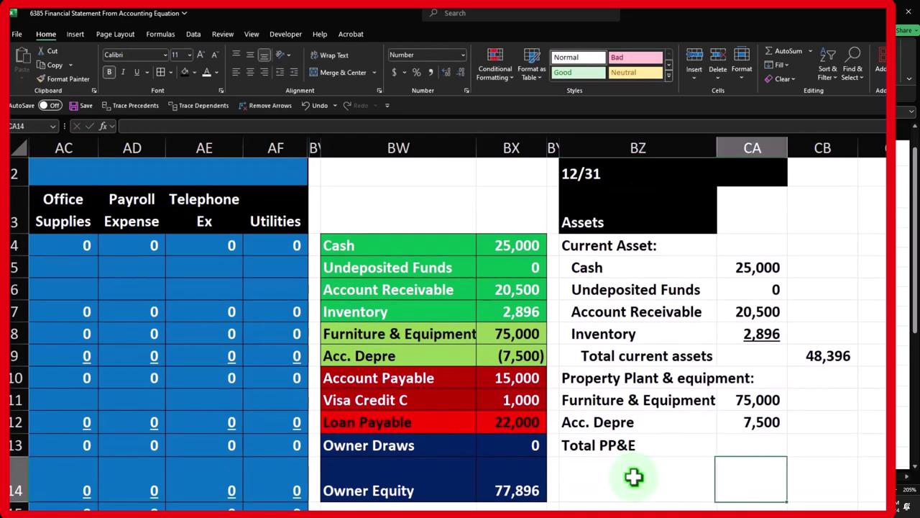
{"action": "key", "text": "Up"}
{"action": "key", "text": "Right"}
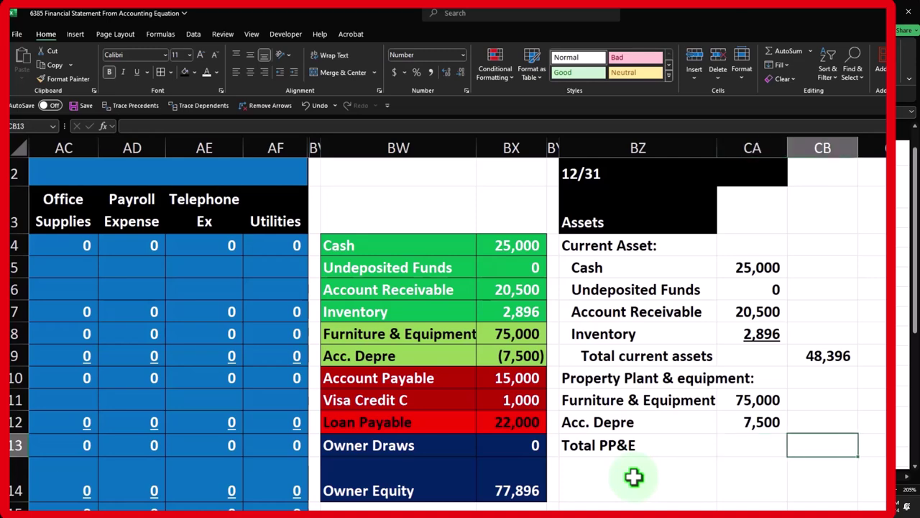
{"action": "type", "text": "="}
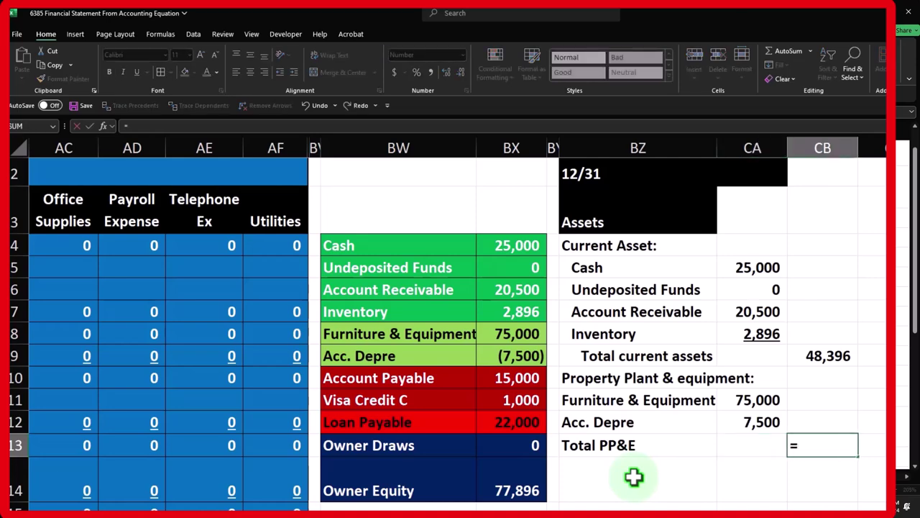
{"action": "key", "text": "Up"}
{"action": "key", "text": "Up"}
{"action": "key", "text": "Left"}
{"action": "type", "text": "-"}
{"action": "key", "text": "Up"}
{"action": "key", "text": "Left"}
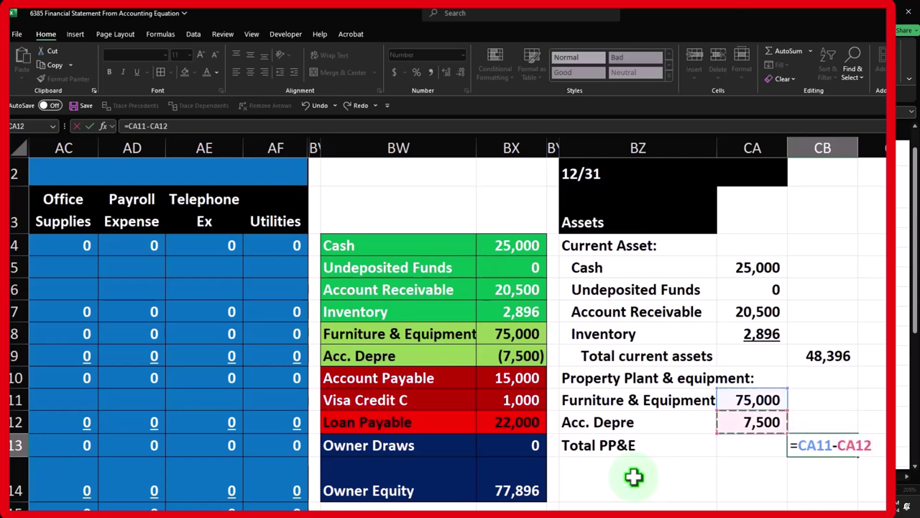
{"action": "key", "text": "Return"}
{"action": "left_click", "coordinate": [743, 420]}
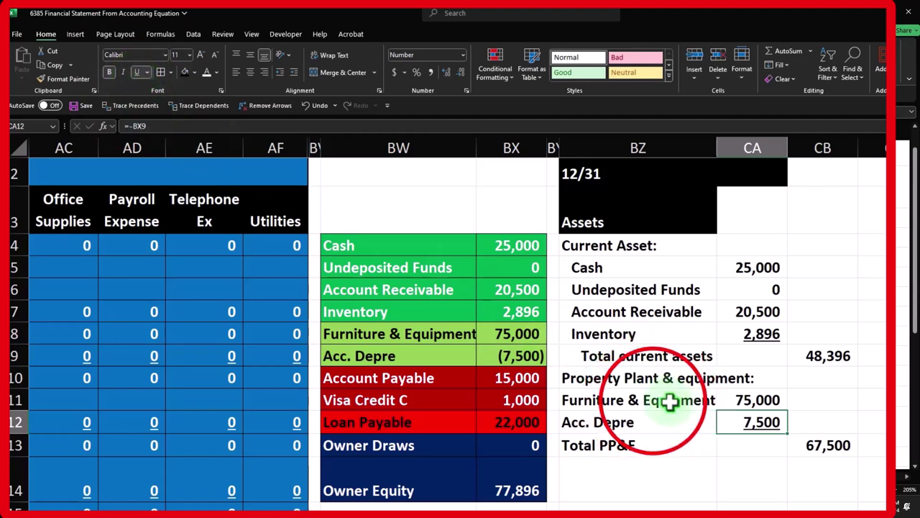
- Indent the labels in BZ11:BZ13 one level and indent Total PP&E in BZ13 one level further
{"action": "left_click_drag", "start_coordinate": [653, 403], "coordinate": [650, 433]}
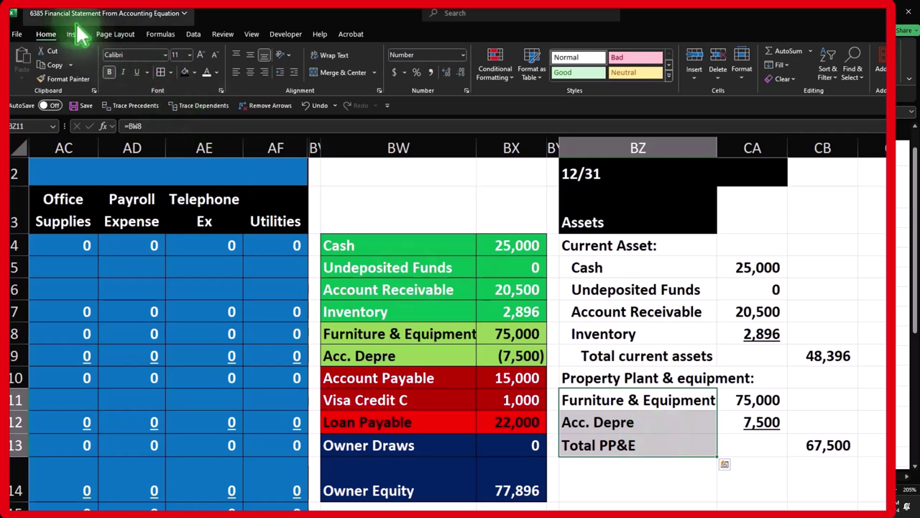
{"action": "left_click", "coordinate": [293, 72]}
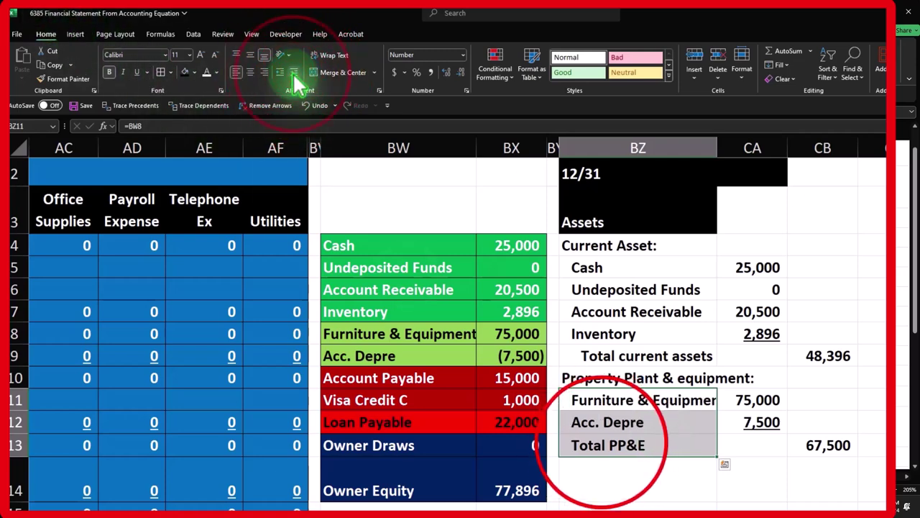
{"action": "left_click", "coordinate": [596, 444]}
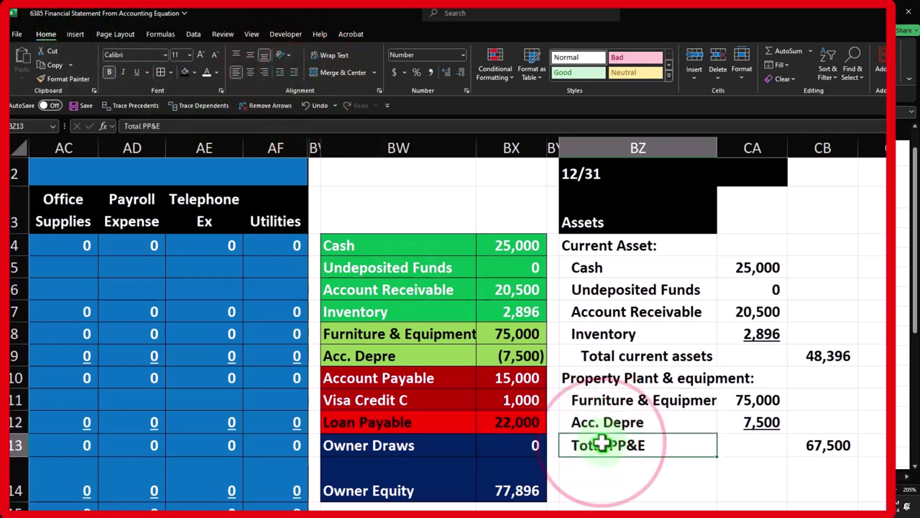
{"action": "left_click", "coordinate": [294, 73]}
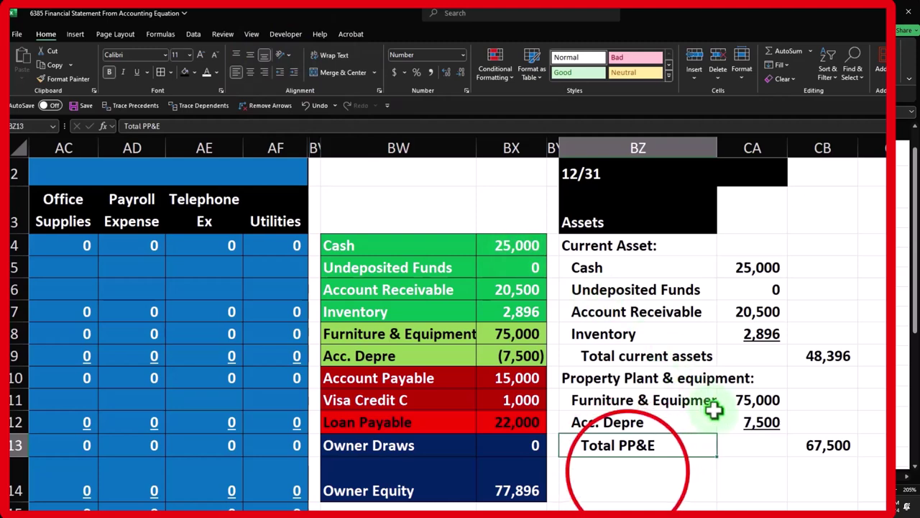
- Enter the label "Total Assets" in BZ14
{"action": "left_click", "coordinate": [627, 470]}
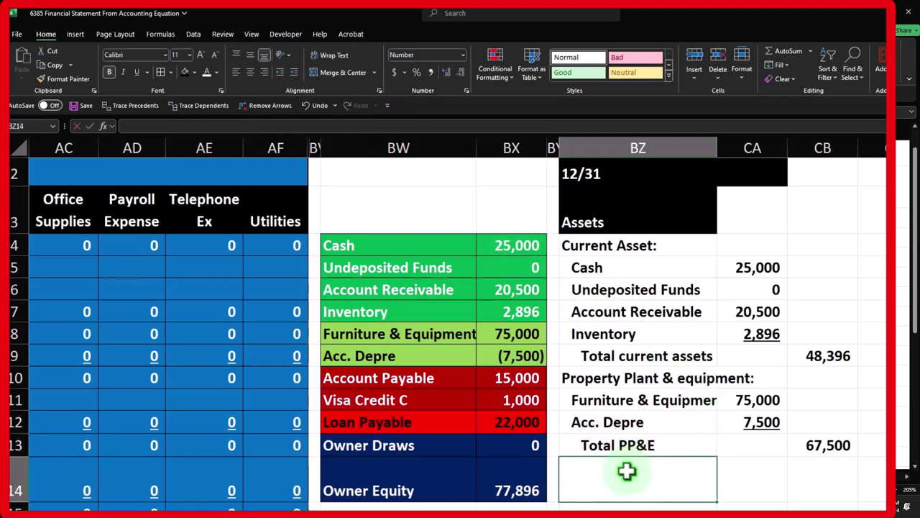
{"action": "type", "text": "Total Assets"}
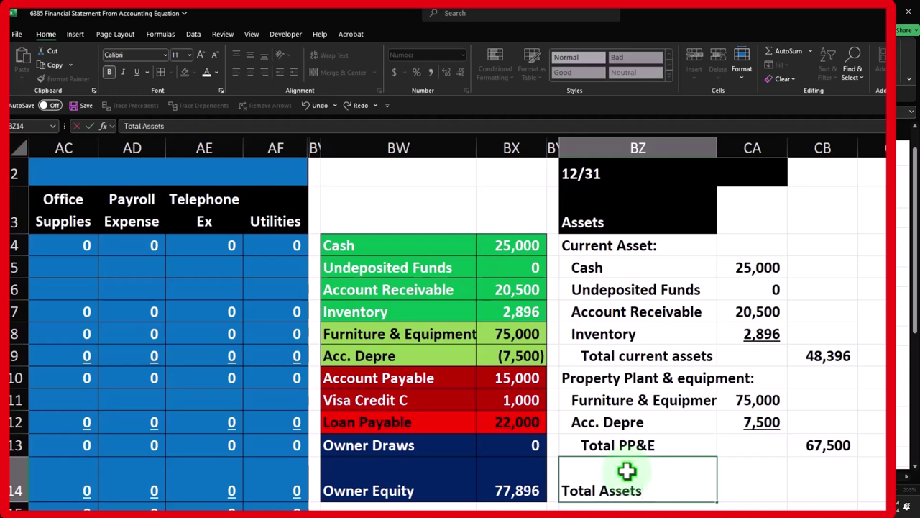
{"action": "key", "text": "Tab"}
- Calculate Total Assets in CB14 as the SUM of CB9:CB13
{"action": "key", "text": "Tab"}
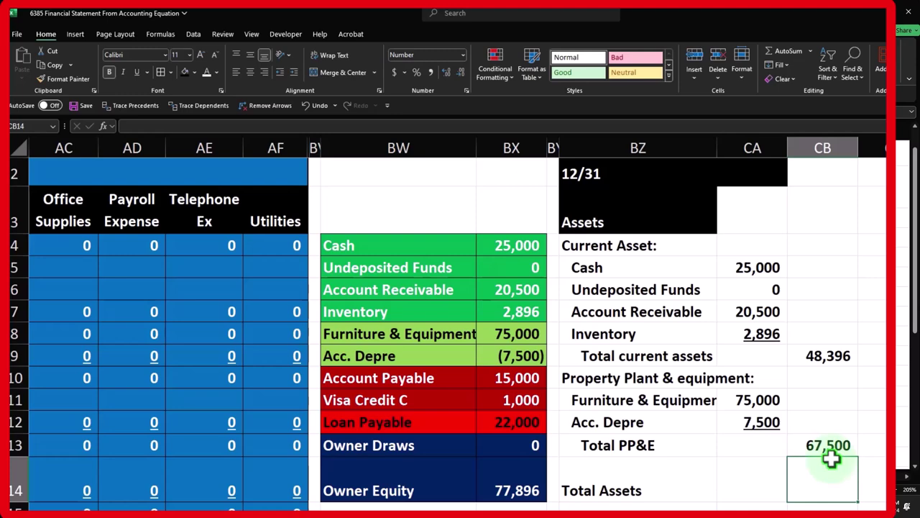
{"action": "left_click_drag", "start_coordinate": [754, 267], "coordinate": [747, 430]}
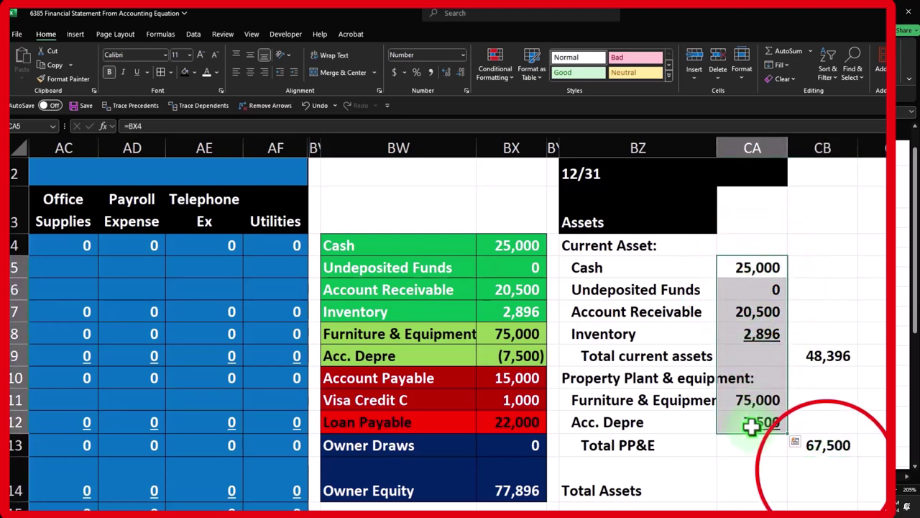
{"action": "left_click", "coordinate": [823, 464]}
{"action": "left_click_drag", "start_coordinate": [827, 355], "coordinate": [816, 449]}
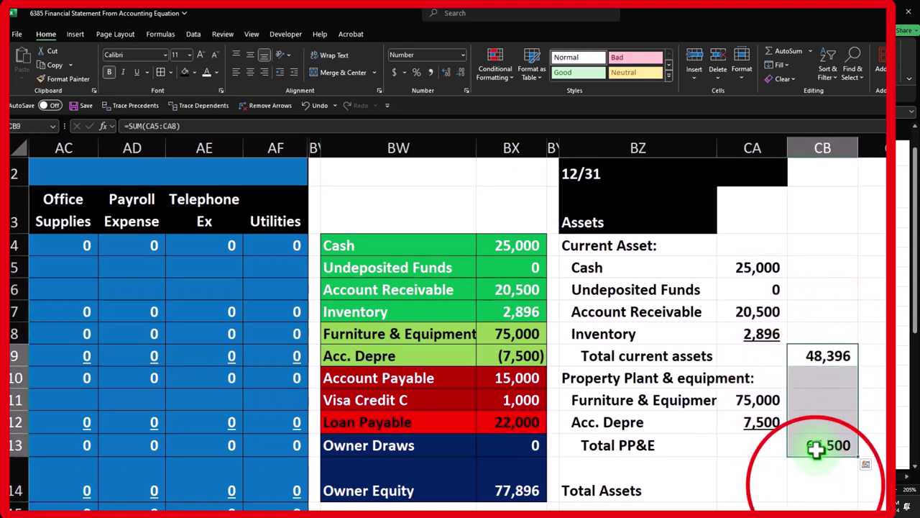
{"action": "left_click", "coordinate": [815, 484]}
{"action": "type", "text": "=sum("}
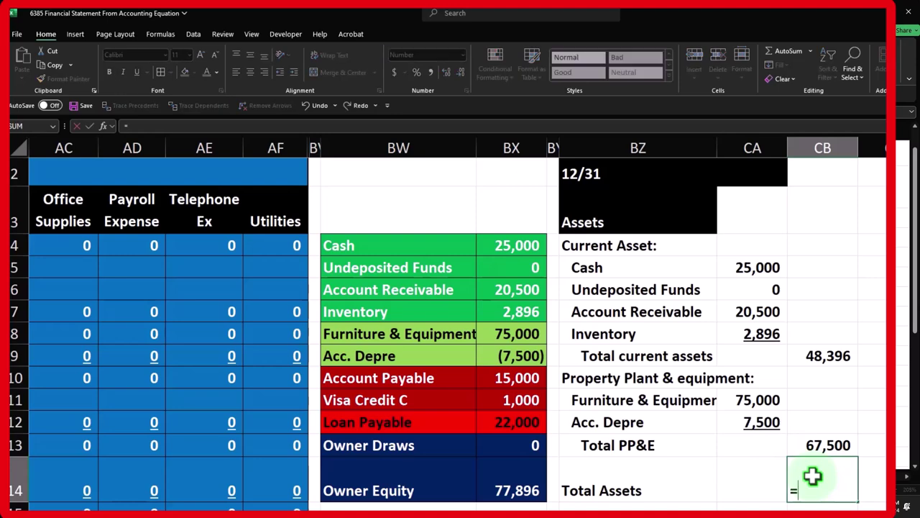
{"action": "key", "text": "Up"}
{"action": "key", "text": "shift+Up"}
{"action": "key", "text": "shift+Up"}
{"action": "key", "text": "shift+Up"}
{"action": "key", "text": "shift+Up"}
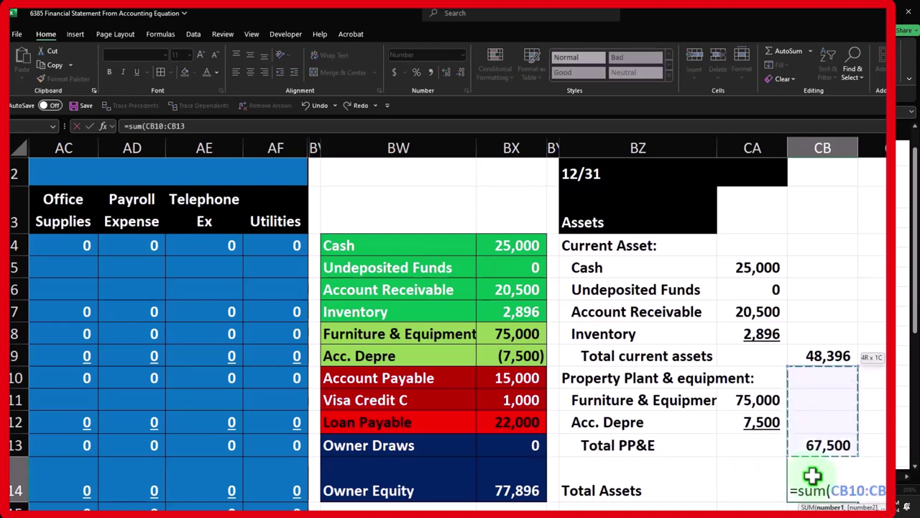
{"action": "key", "text": "Return"}
- Underline the Total PP&E amount in CB13
{"action": "key", "text": "Up"}
{"action": "key", "text": "Up"}
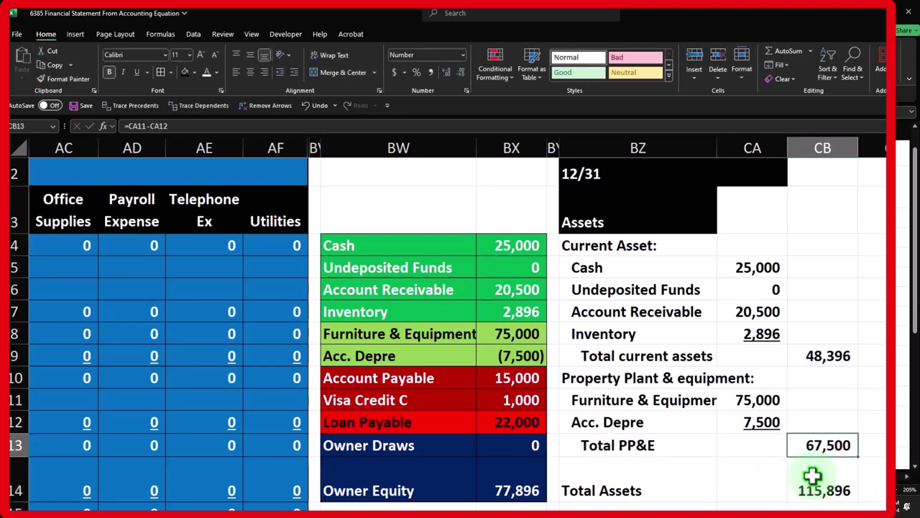
{"action": "left_click", "coordinate": [134, 73]}
- Compare the trial balance asset amounts in BX4:BX9 with the balance sheet's subtotals and the Total Assets formula in CB14
{"action": "left_click", "coordinate": [831, 487]}
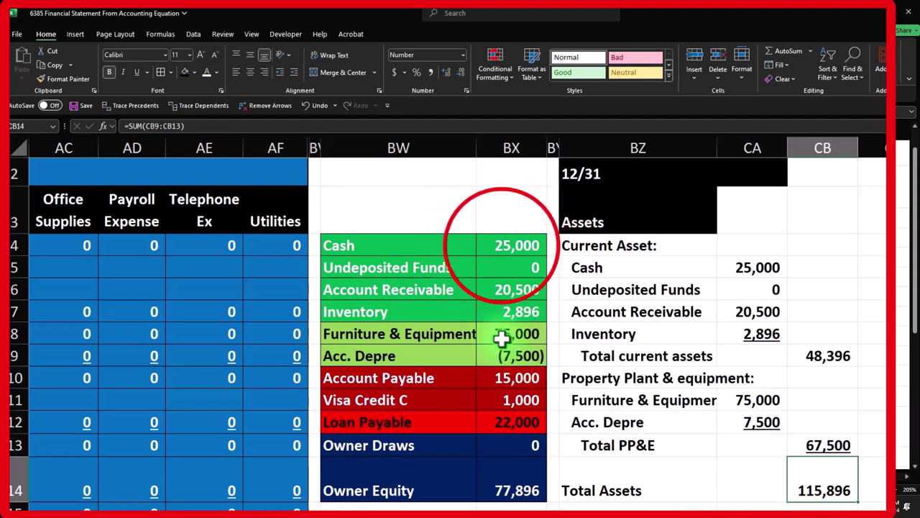
{"action": "left_click_drag", "start_coordinate": [499, 243], "coordinate": [539, 353]}
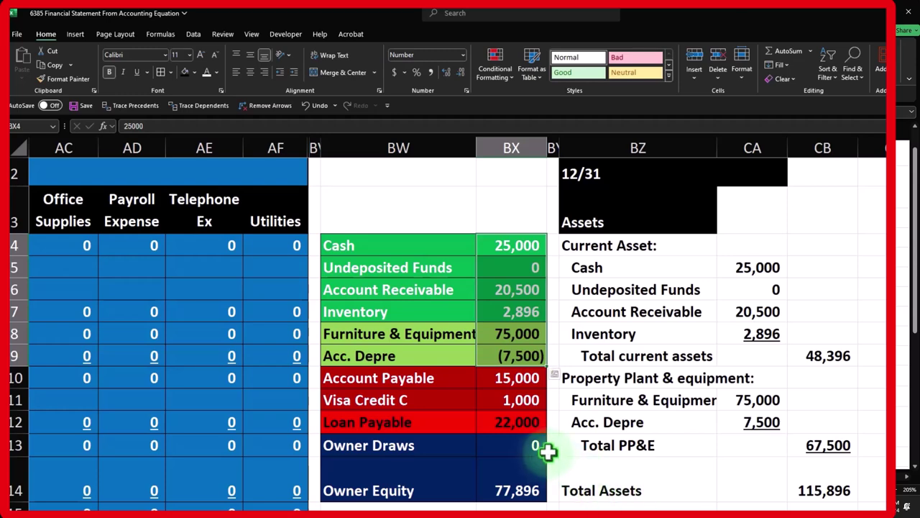
{"action": "left_click", "coordinate": [817, 417]}
{"action": "scroll", "coordinate": [744, 458], "scroll_direction": "down", "scroll_amount": 3}
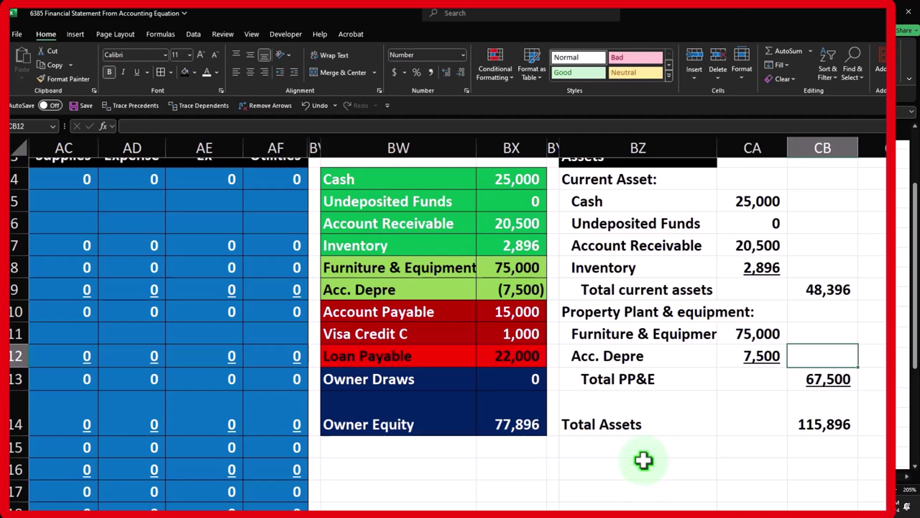
{"action": "scroll", "coordinate": [644, 460], "scroll_direction": "up", "scroll_amount": 1}
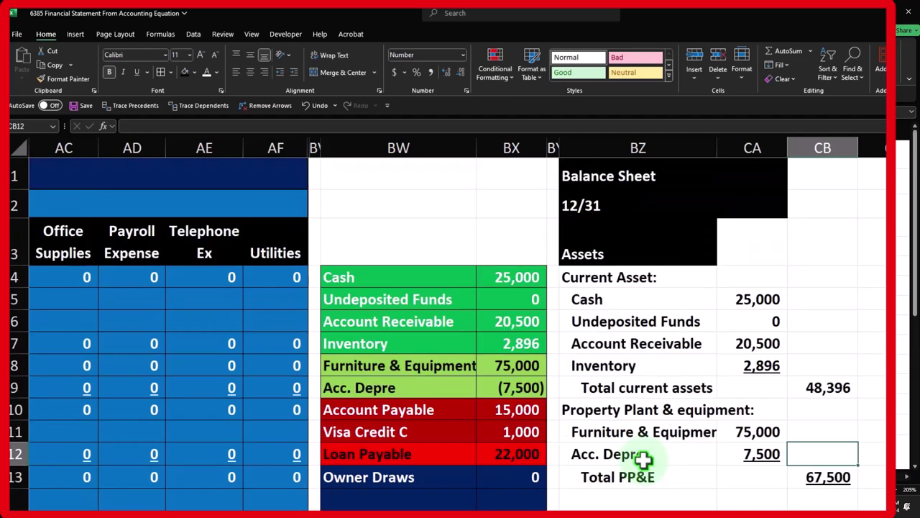
{"action": "left_click", "coordinate": [690, 411]}
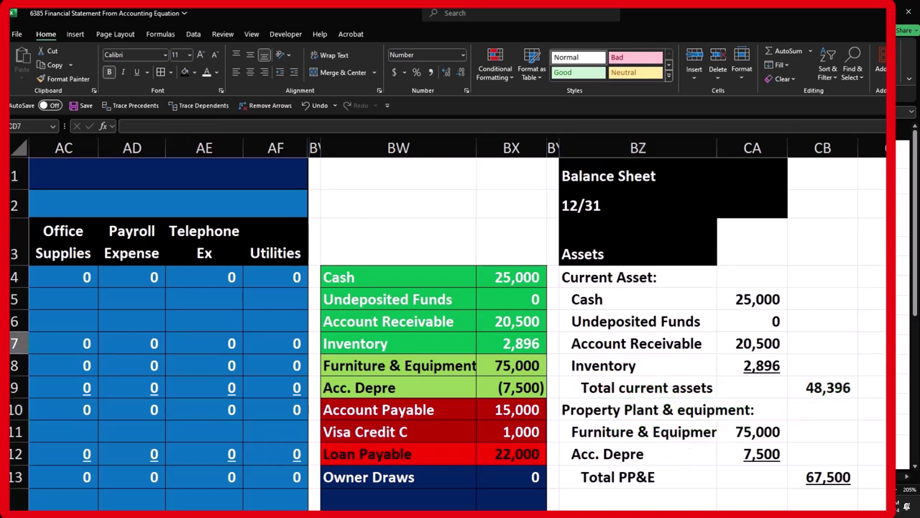
{"action": "scroll", "coordinate": [833, 453], "scroll_direction": "down", "scroll_amount": 1}
{"action": "left_click", "coordinate": [831, 453]}
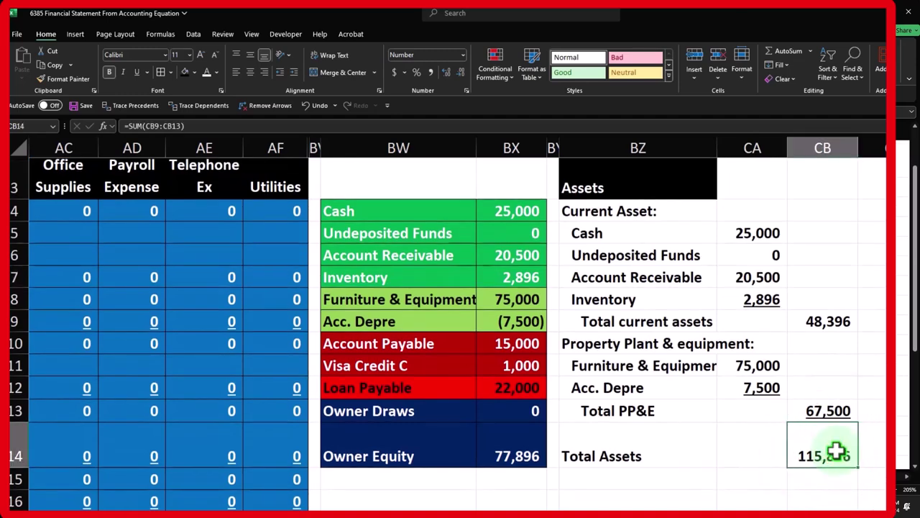
{"action": "left_click", "coordinate": [831, 462]}
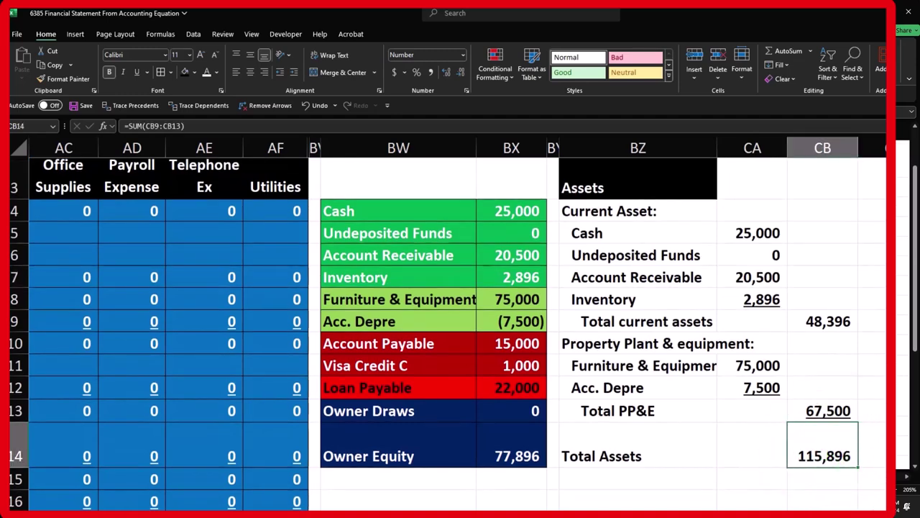
- Apply a double underline to the Total Assets amount in CB14
{"action": "left_click", "coordinate": [831, 455]}
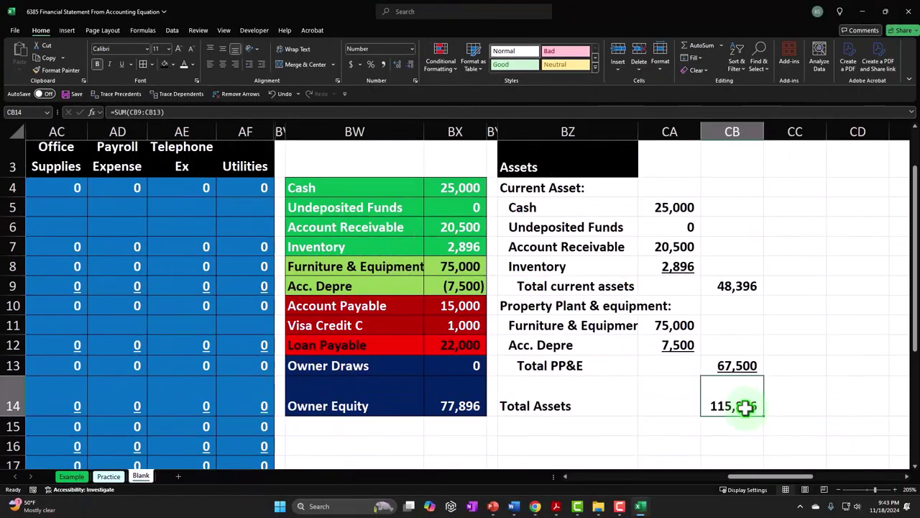
{"action": "left_click", "coordinate": [131, 64]}
{"action": "left_click", "coordinate": [147, 92]}
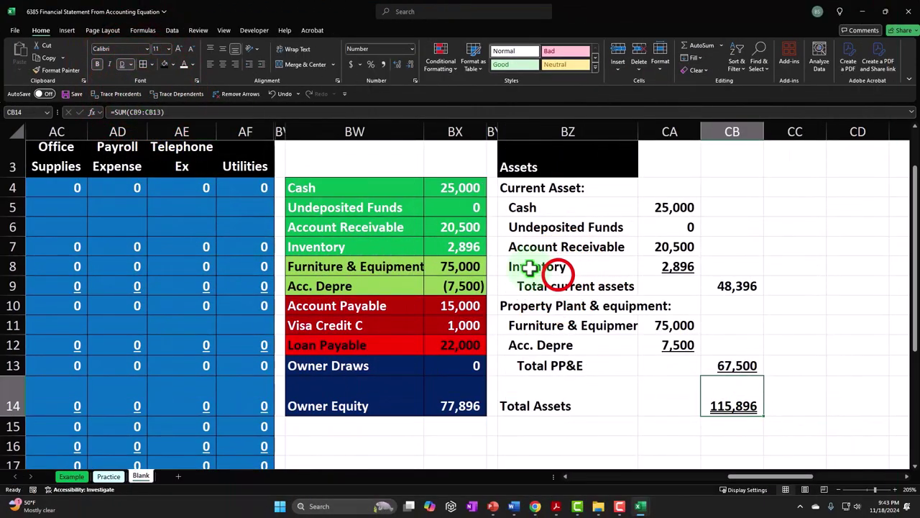
- Narrow column CC to a thin spacer and enter the heading "Liabilities" in CD3
{"action": "left_click", "coordinate": [507, 262]}
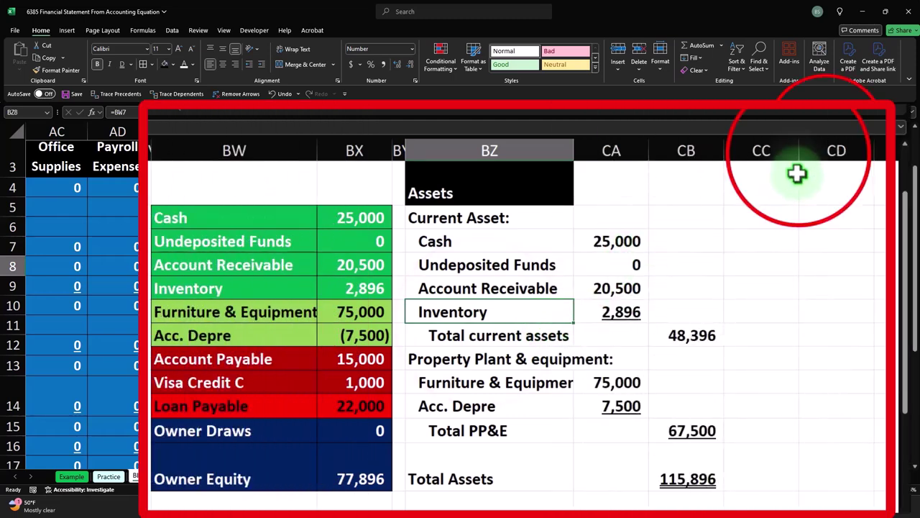
{"action": "left_click_drag", "start_coordinate": [797, 150], "coordinate": [732, 170]}
{"action": "left_click", "coordinate": [759, 191]}
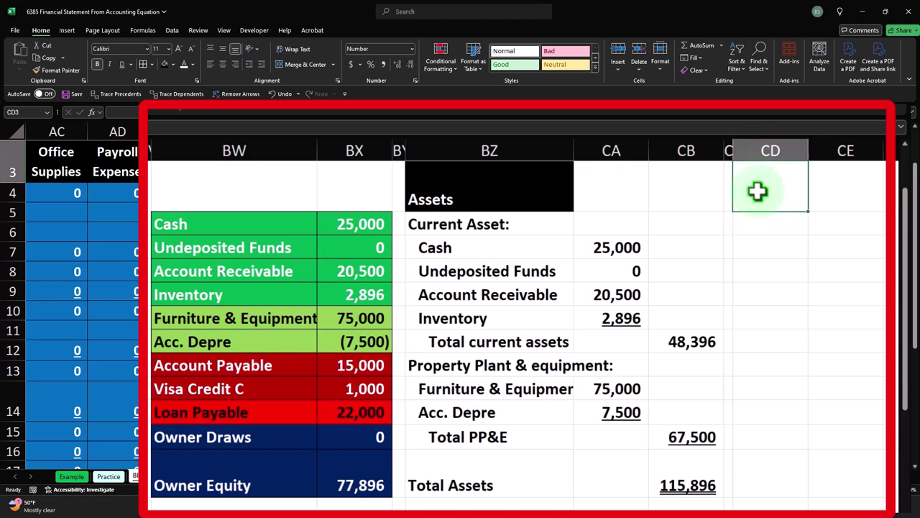
{"action": "type", "text": "L"}
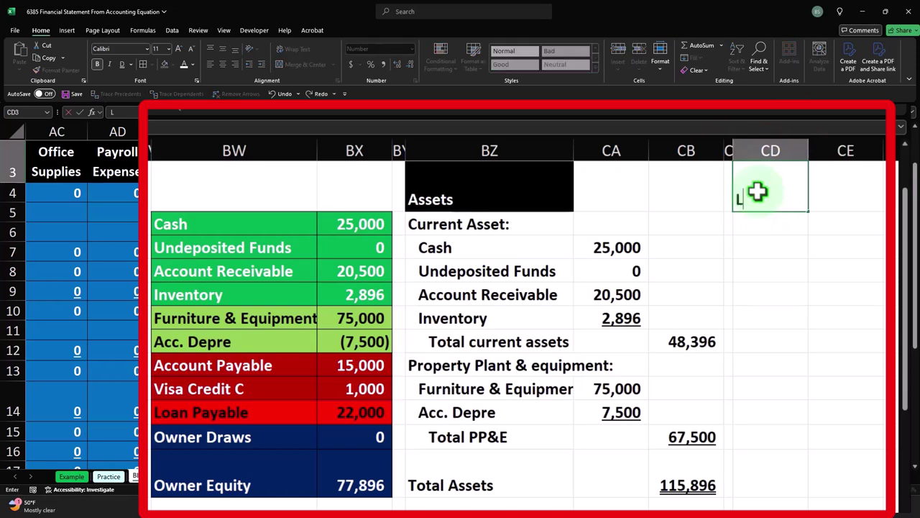
{"action": "type", "text": "iabilities"}
{"action": "key", "text": "Return"}
{"action": "key", "text": "Right"}
{"action": "left_click", "coordinate": [760, 191]}
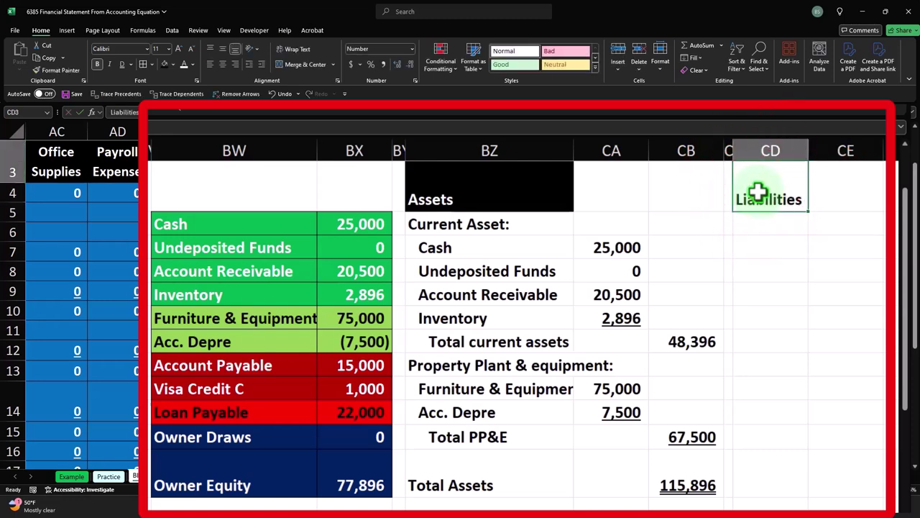
- Format the Liabilities heading in CD3 with a black fill and white text
{"action": "left_click", "coordinate": [165, 64]}
{"action": "left_click", "coordinate": [185, 64]}
{"action": "key", "text": "Down"}
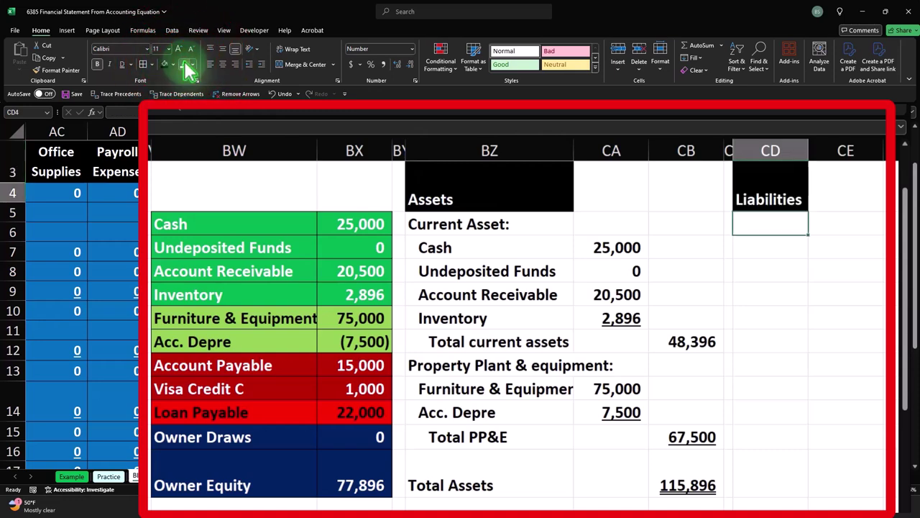
- Enter the subheading "Current Liabilities:" in CD4 under the Liabilities heading
{"action": "type", "text": "Current LIa"}
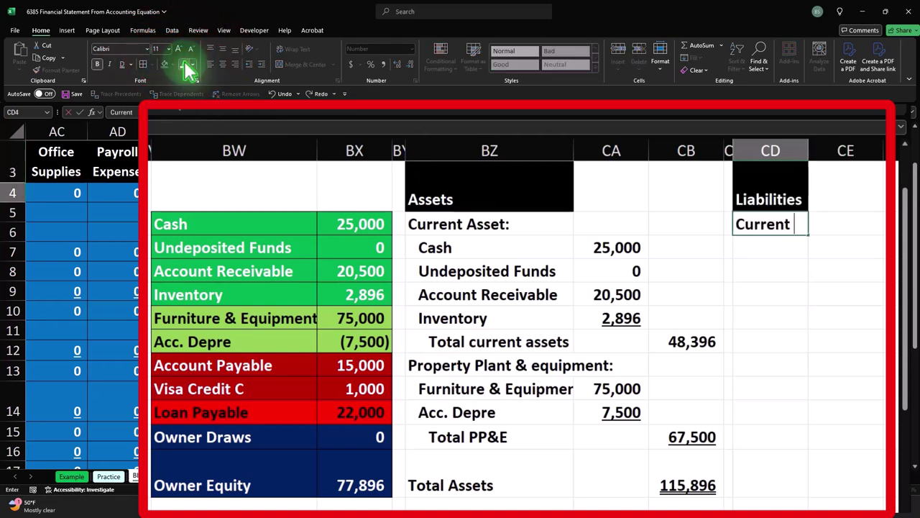
{"action": "key", "text": "BackSpace"}
{"action": "key", "text": "BackSpace"}
{"action": "type", "text": "iabilities"}
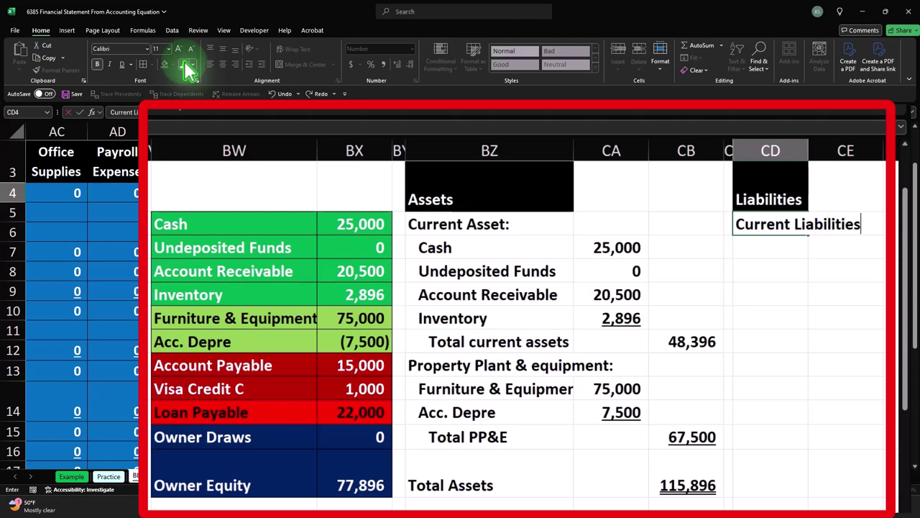
{"action": "key", "text": "Return"}
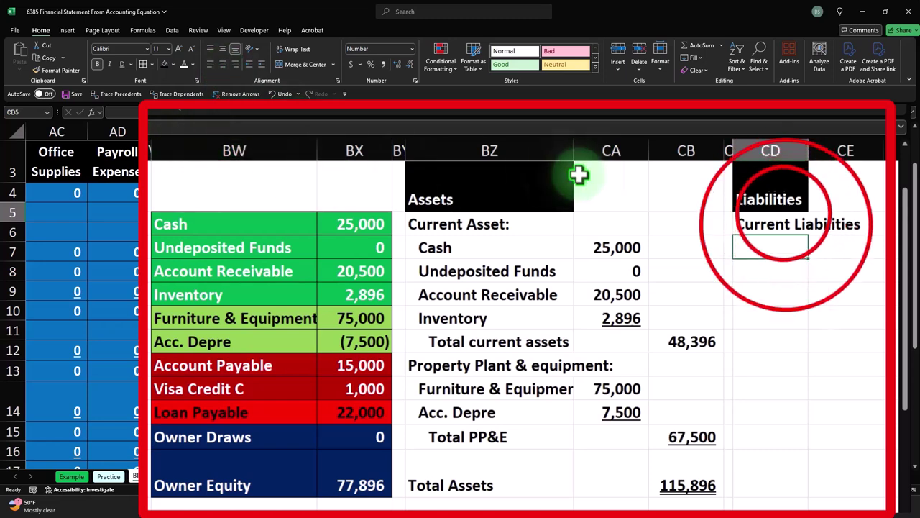
{"action": "double_click", "coordinate": [780, 226]}
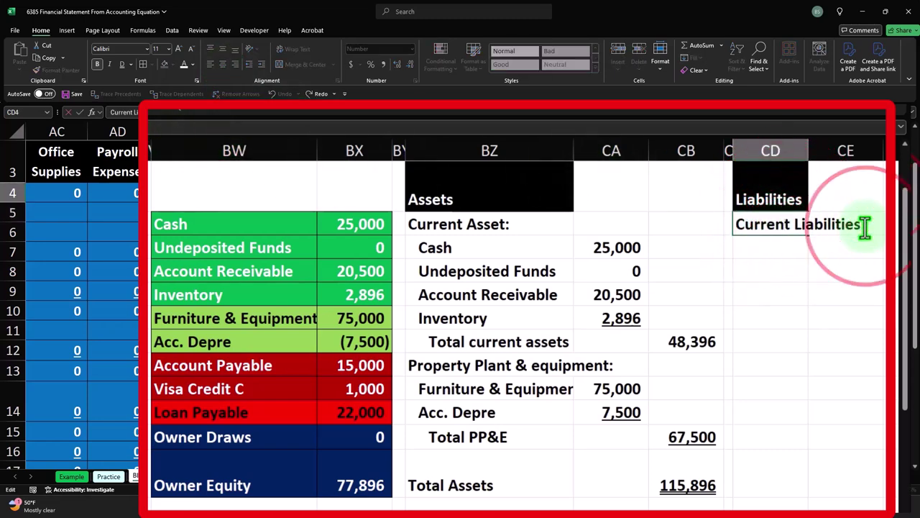
{"action": "key", "text": "Return"}
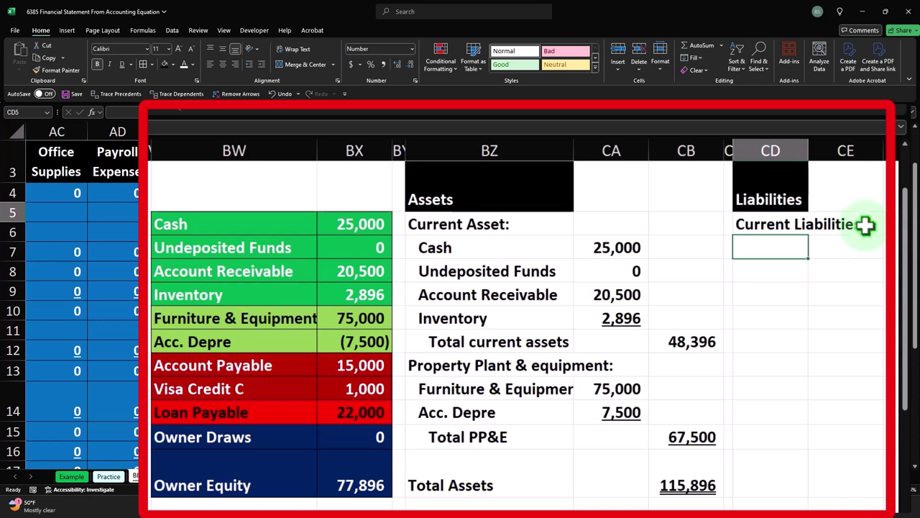
- Link CD5 to the Account Payable label in BW10 of the trial balance
{"action": "left_click", "coordinate": [263, 412]}
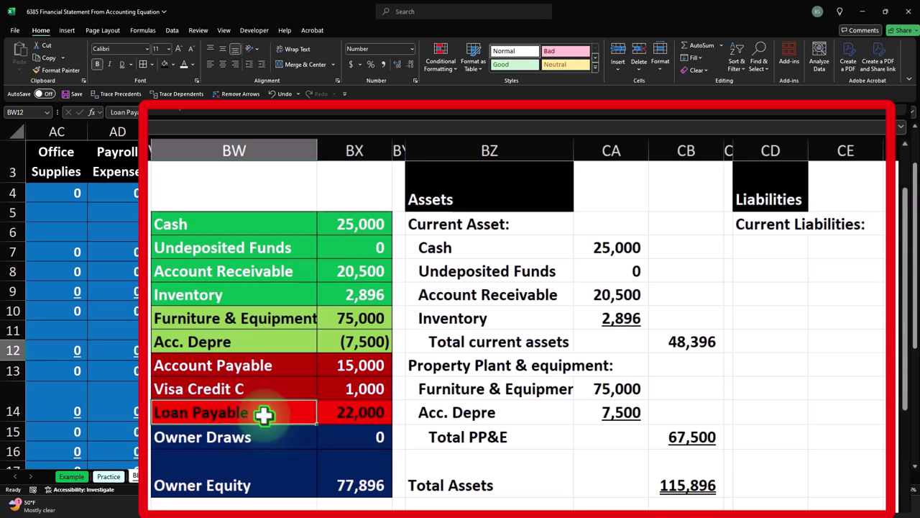
{"action": "key", "text": "Right"}
{"action": "key", "text": "Right"}
{"action": "key", "text": "Right"}
{"action": "key", "text": "Right"}
{"action": "key", "text": "Right"}
{"action": "key", "text": "Right"}
{"action": "key", "text": "Right"}
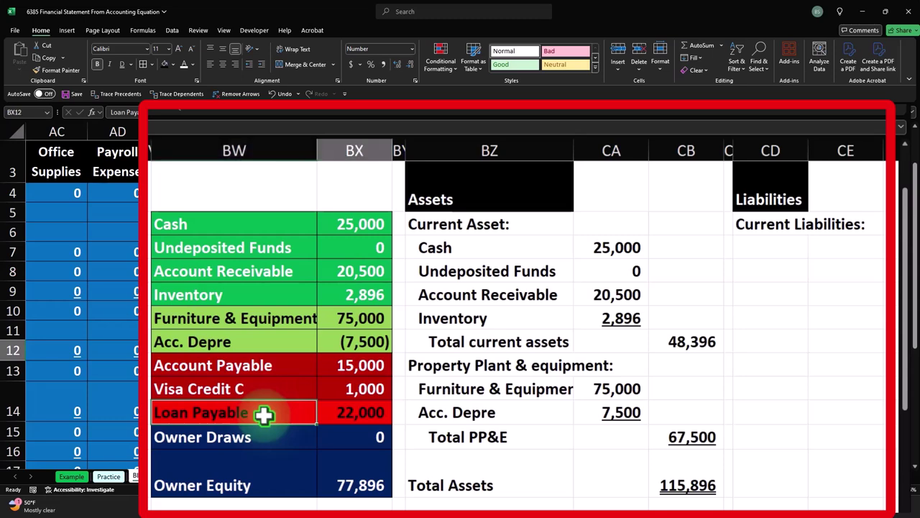
{"action": "key", "text": "Up"}
{"action": "key", "text": "Up"}
{"action": "key", "text": "Up"}
{"action": "key", "text": "Up"}
{"action": "key", "text": "Up"}
{"action": "key", "text": "Up"}
{"action": "key", "text": "Up"}
{"action": "type", "text": "="}
{"action": "key", "text": "Left"}
{"action": "key", "text": "Left"}
{"action": "key", "text": "Left"}
{"action": "key", "text": "Left"}
{"action": "key", "text": "Left"}
{"action": "key", "text": "Left"}
{"action": "key", "text": "Left"}
{"action": "key", "text": "Down"}
{"action": "key", "text": "Down"}
{"action": "key", "text": "Down"}
{"action": "key", "text": "Down"}
{"action": "key", "text": "Down"}
{"action": "key", "text": "Return"}
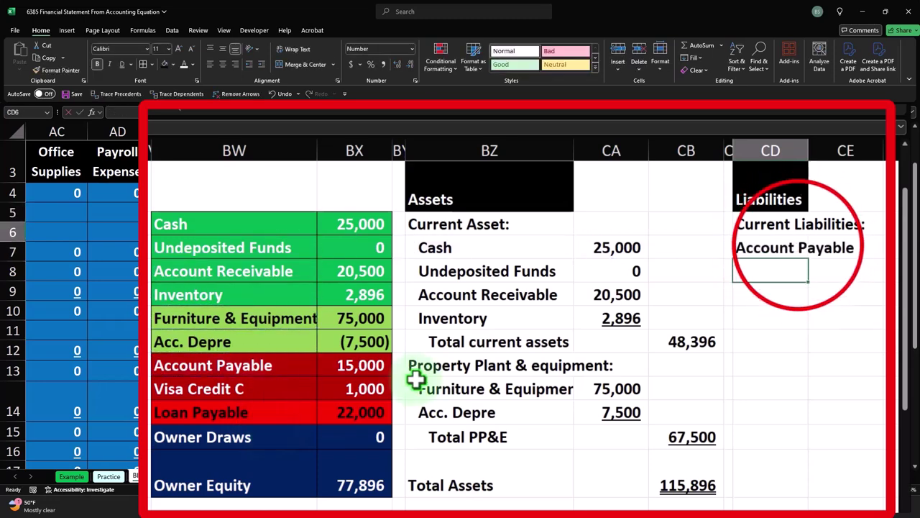
- Fill the linked label in CD5 down to CD6 and widen column CD to fit the liability labels
{"action": "left_click", "coordinate": [783, 250]}
{"action": "left_click_drag", "start_coordinate": [808, 276], "coordinate": [808, 295]}
{"action": "left_click_drag", "start_coordinate": [808, 150], "coordinate": [883, 128]}
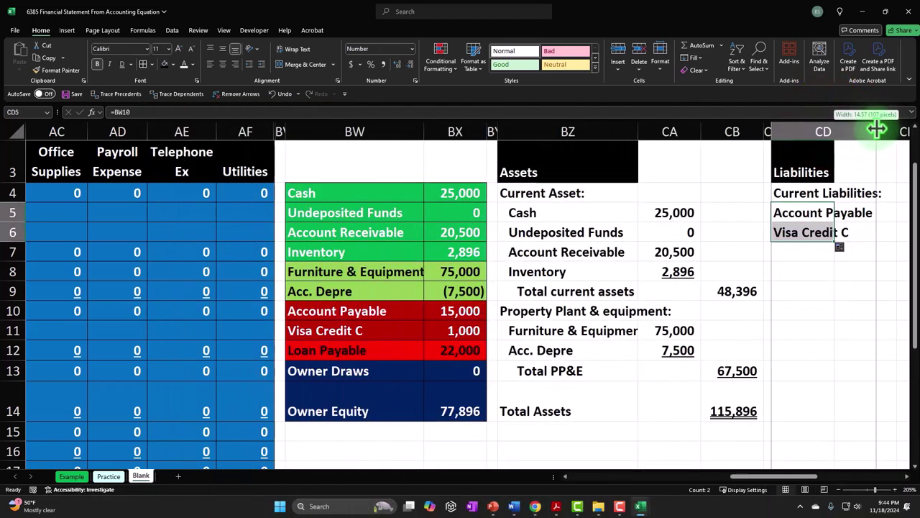
- Link CE5 to the Account Payable amount in BX10 and fill the formula down to CE6 for Visa Credit C
{"action": "key", "text": "Right"}
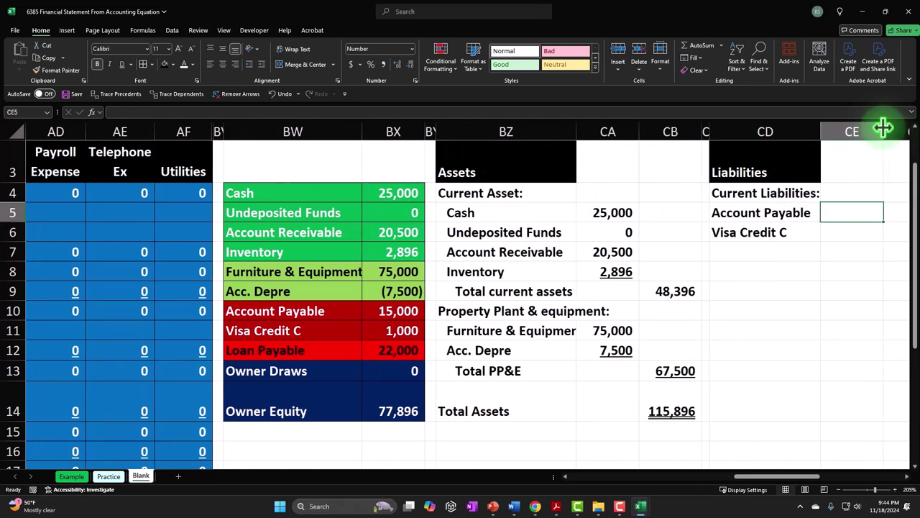
{"action": "type", "text": "="}
{"action": "key", "text": "Left"}
{"action": "key", "text": "Left"}
{"action": "key", "text": "Left"}
{"action": "key", "text": "Left"}
{"action": "key", "text": "Left"}
{"action": "key", "text": "Left"}
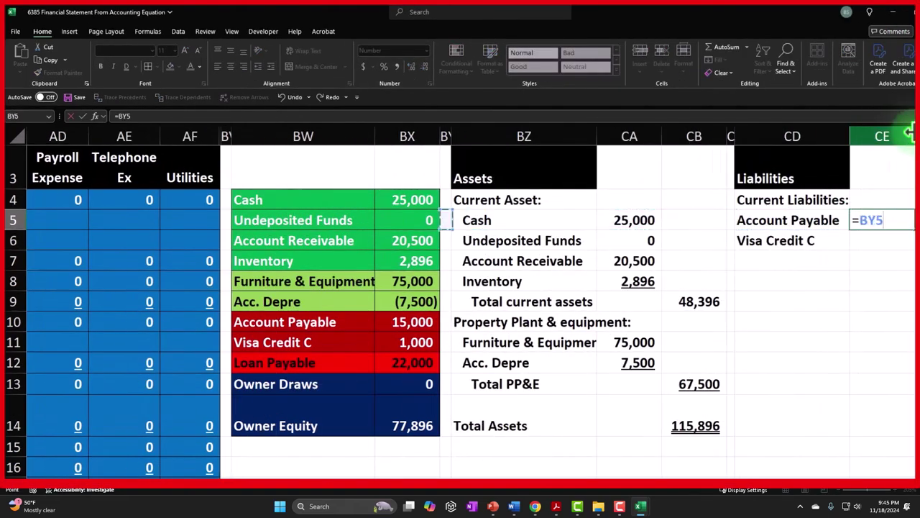
{"action": "key", "text": "Left"}
{"action": "key", "text": "Down"}
{"action": "key", "text": "Down"}
{"action": "key", "text": "Down"}
{"action": "key", "text": "Down"}
{"action": "key", "text": "Down"}
{"action": "key", "text": "Return"}
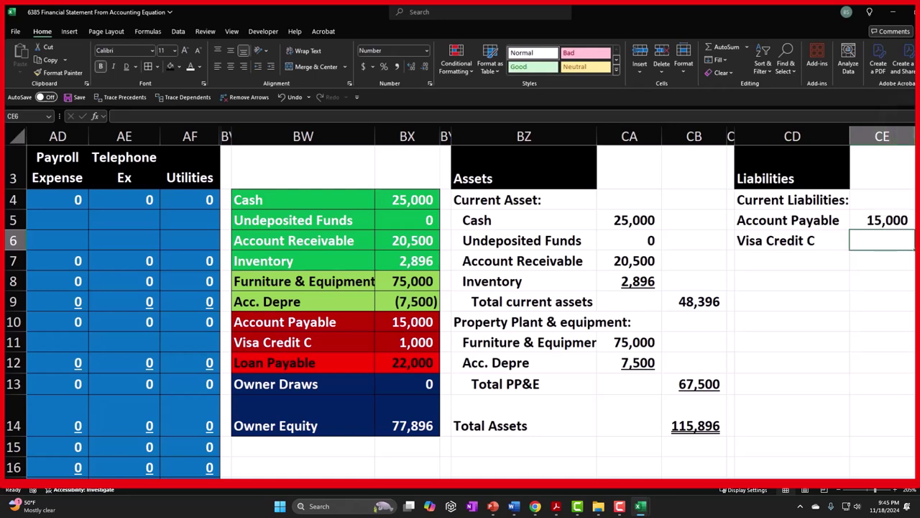
{"action": "left_click", "coordinate": [902, 224]}
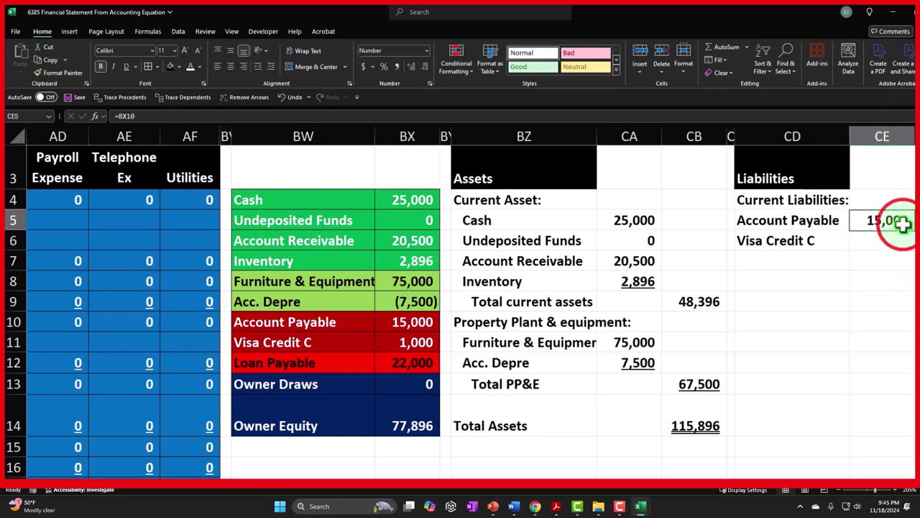
{"action": "left_click_drag", "start_coordinate": [907, 230], "coordinate": [910, 245]}
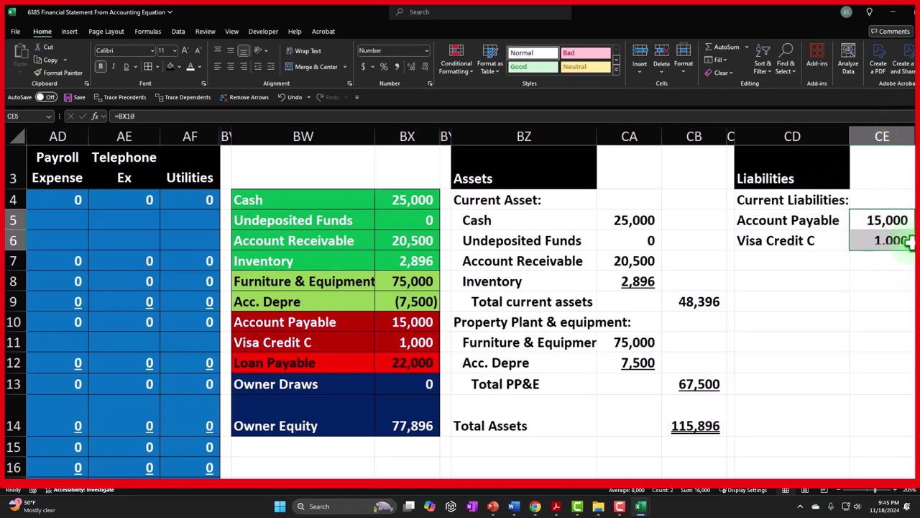
- Enter the label "Total current liabilities" in CD7
{"action": "left_click", "coordinate": [812, 260]}
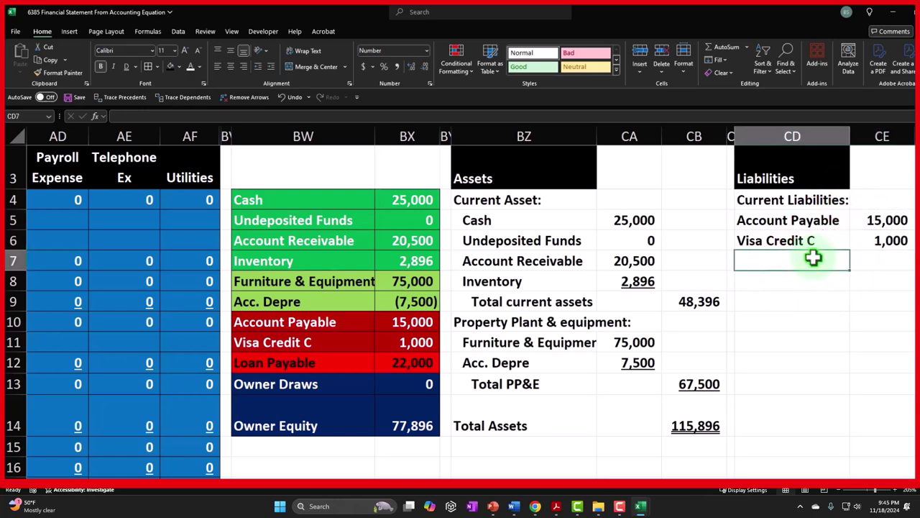
{"action": "type", "text": "Total cu"}
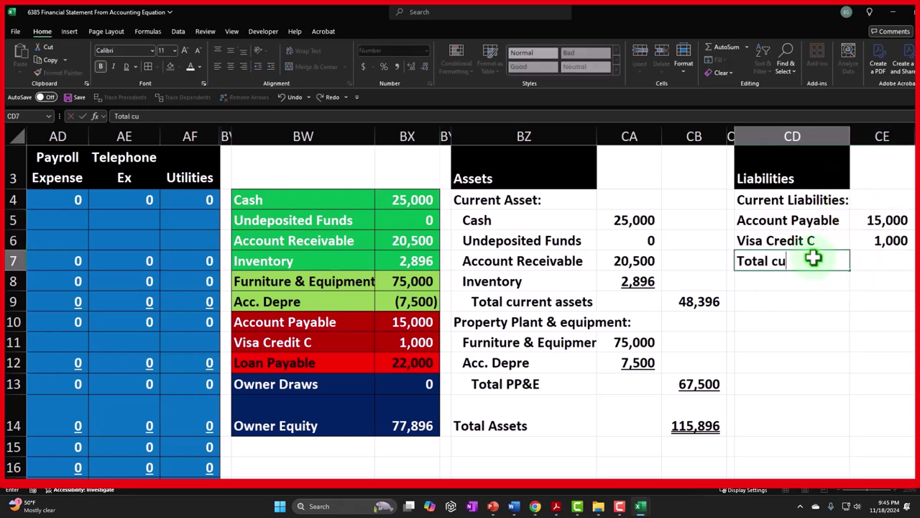
{"action": "type", "text": "rrent liabilities"}
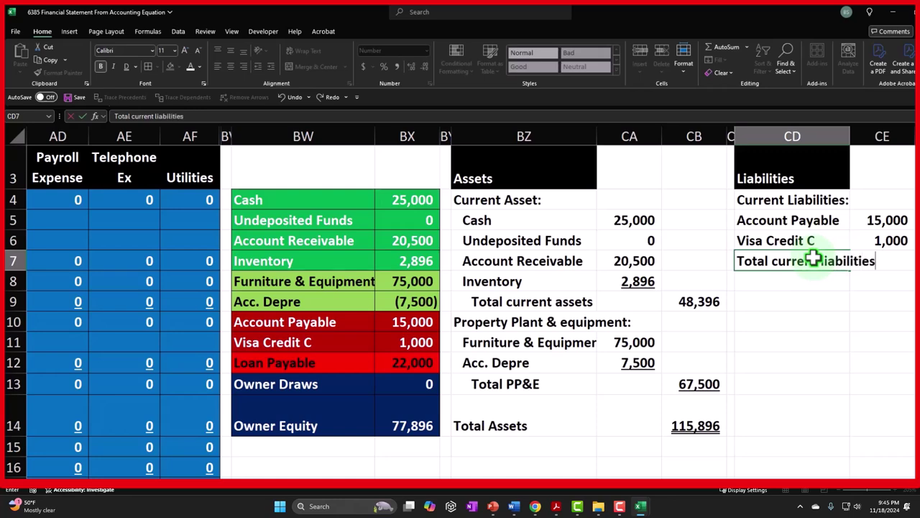
{"action": "key", "text": "Return"}
- Indent the labels in CD5:CD7 one level, and indent the Total current liabilities label one level further
{"action": "left_click_drag", "start_coordinate": [770, 220], "coordinate": [767, 255]}
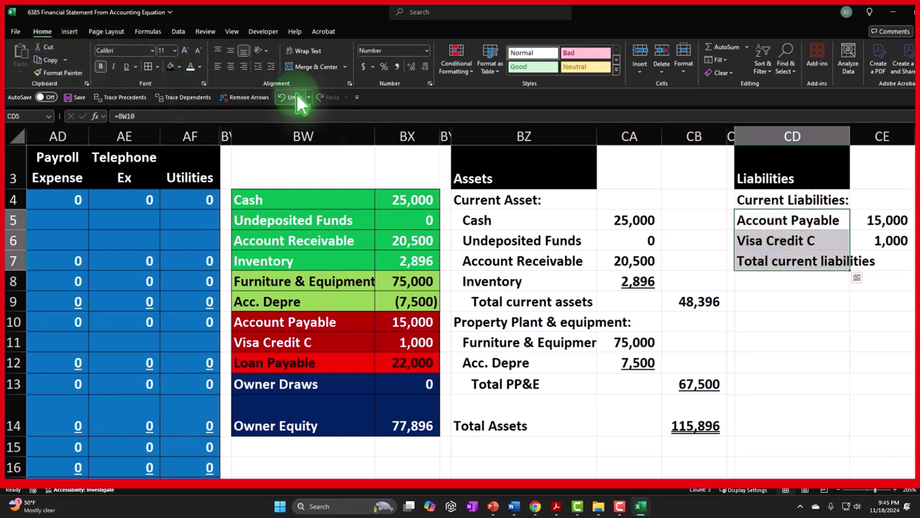
{"action": "left_click", "coordinate": [270, 66]}
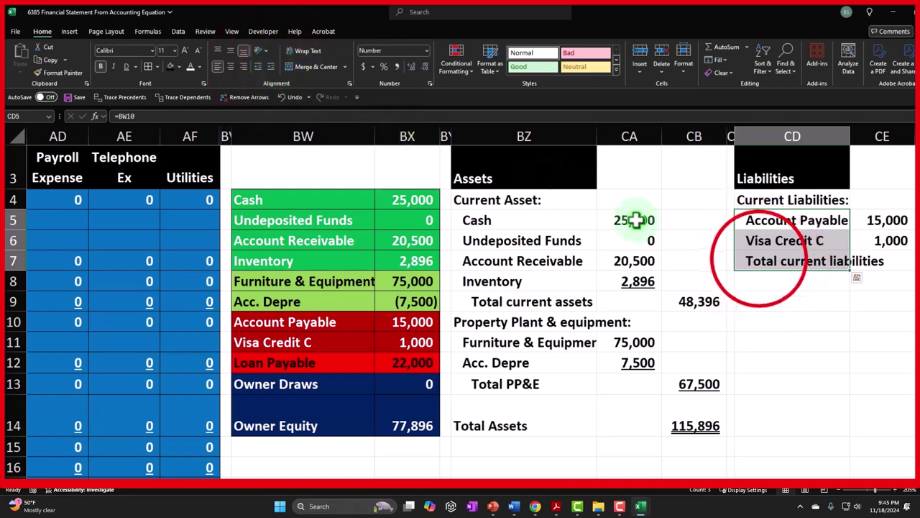
{"action": "left_click", "coordinate": [758, 259]}
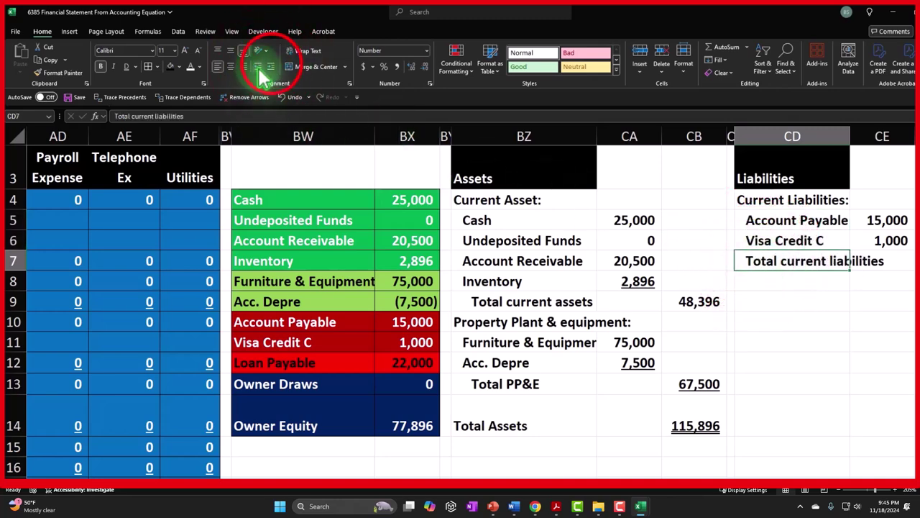
- Sum the current liability amounts CE5:CE6 in CF7, beside Total current liabilities
{"action": "left_click_drag", "start_coordinate": [797, 482], "coordinate": [808, 481]}
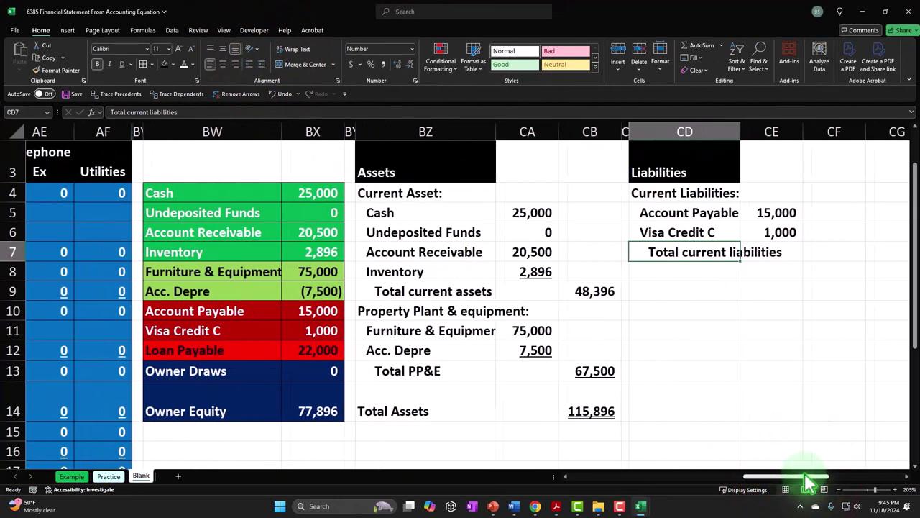
{"action": "left_click", "coordinate": [796, 252]}
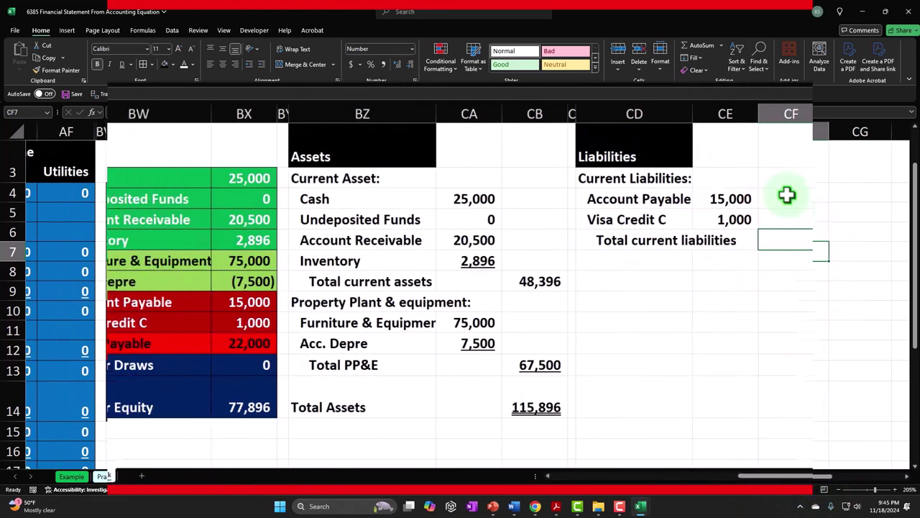
{"action": "type", "text": "=sum("}
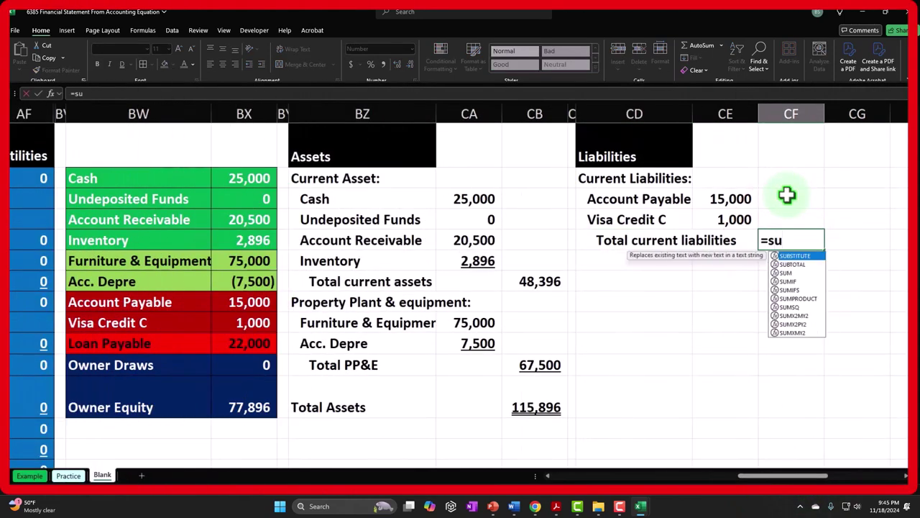
{"action": "key", "text": "Left"}
{"action": "key", "text": "Up"}
{"action": "key", "text": "shift+Up"}
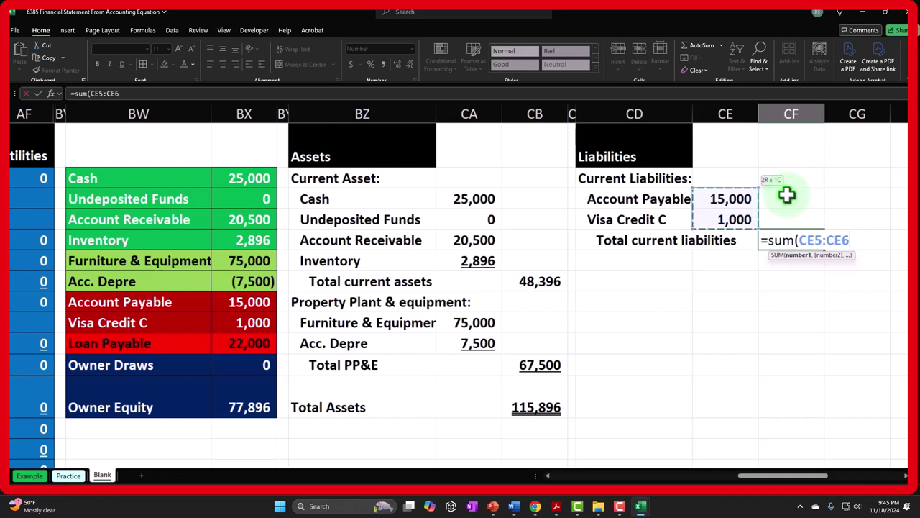
{"action": "key", "text": "Return"}
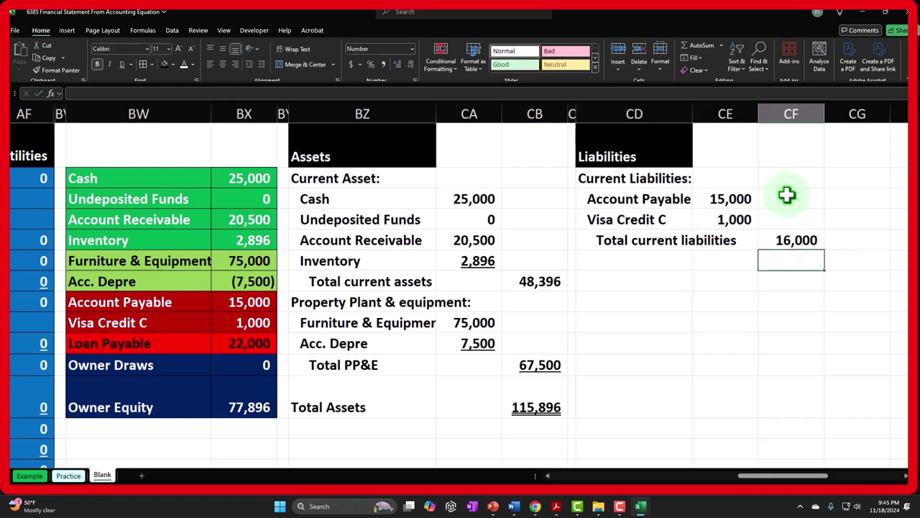
- Enter the subheading "Long term liabilities:" in CD8
{"action": "key", "text": "Left"}
{"action": "key", "text": "Left"}
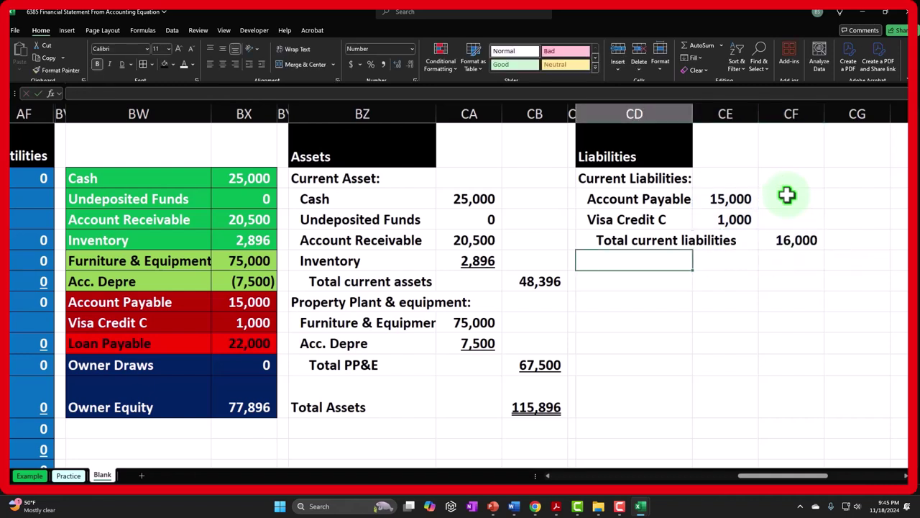
{"action": "type", "text": "Long term"}
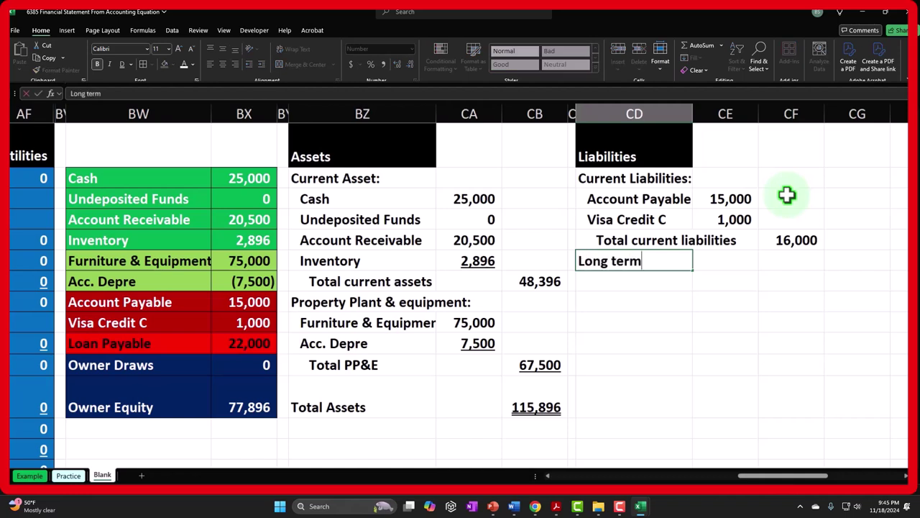
{"action": "type", "text": " liabilities:"}
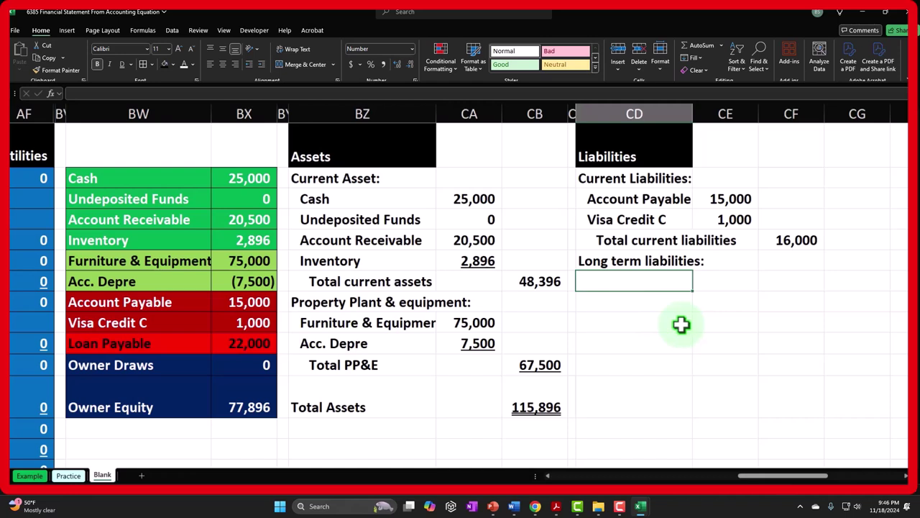
- Link CD9 to the Loan Payable label in BW12 of the trial balance
{"action": "type", "text": "="}
{"action": "key", "text": "Left"}
{"action": "key", "text": "Left"}
{"action": "key", "text": "Left"}
{"action": "key", "text": "Left"}
{"action": "key", "text": "Left"}
{"action": "key", "text": "Left"}
{"action": "key", "text": "Down"}
{"action": "key", "text": "Down"}
{"action": "key", "text": "Down"}
{"action": "key", "text": "Left"}
{"action": "key", "text": "Tab"}
{"action": "key", "text": "Tab"}
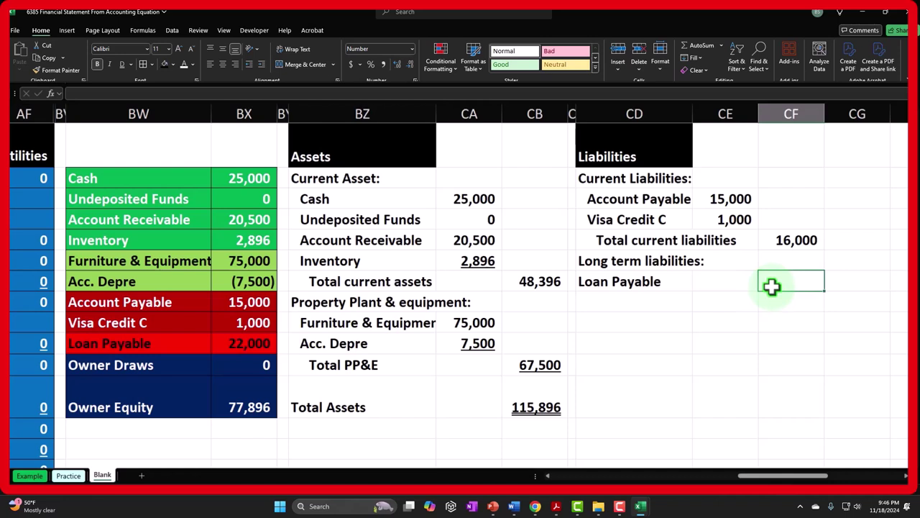
- Link CE9 to the Loan Payable amount in BX12 of the trial balance
{"action": "key", "text": "Left"}
{"action": "key", "text": "F2"}
{"action": "type", "text": "="}
{"action": "key", "text": "Left"}
{"action": "key", "text": "Left"}
{"action": "key", "text": "Left"}
{"action": "key", "text": "Left"}
{"action": "key", "text": "Left"}
{"action": "key", "text": "Left"}
{"action": "key", "text": "Left"}
{"action": "key", "text": "Down"}
{"action": "key", "text": "Down"}
{"action": "key", "text": "Down"}
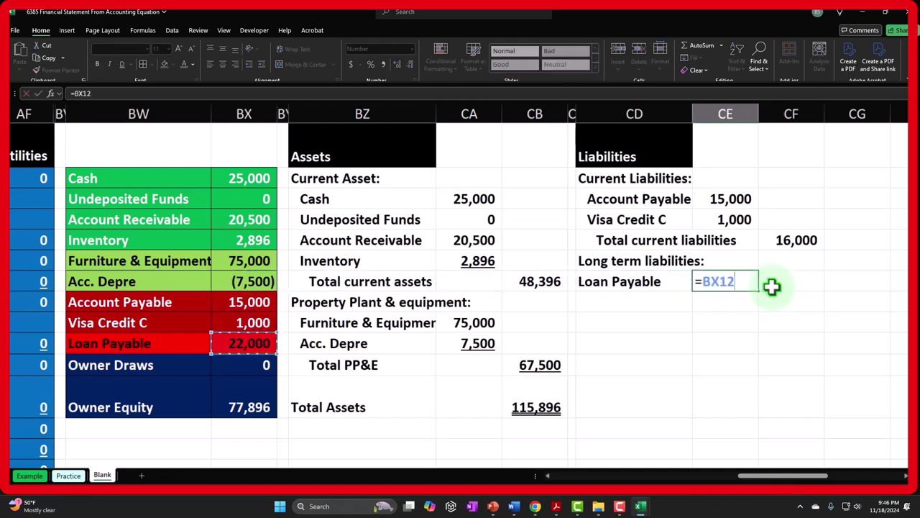
{"action": "key", "text": "Return"}
- Enter the label "Total long term liabilities" in CD10, below Loan Payable
{"action": "key", "text": "Up"}
{"action": "key", "text": "Left"}
{"action": "key", "text": "Down"}
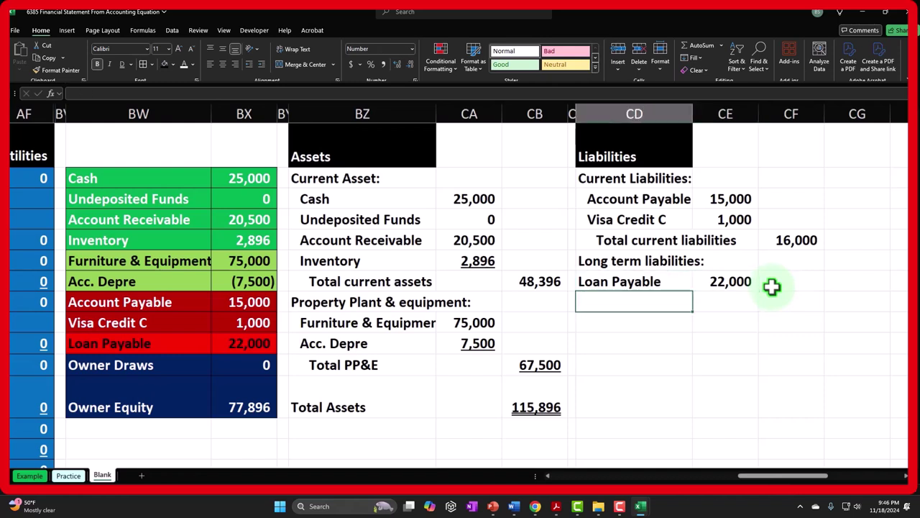
{"action": "type", "text": "Total "}
{"action": "type", "text": "long term "}
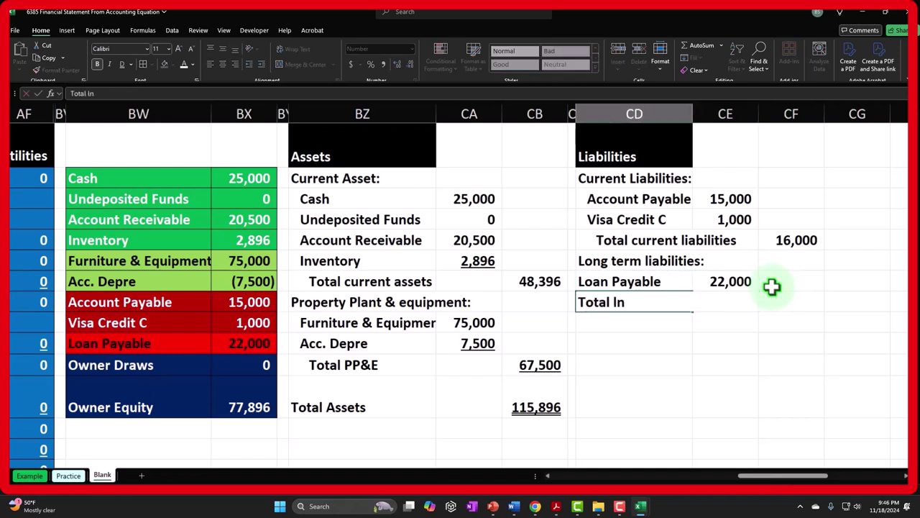
{"action": "type", "text": "l"}
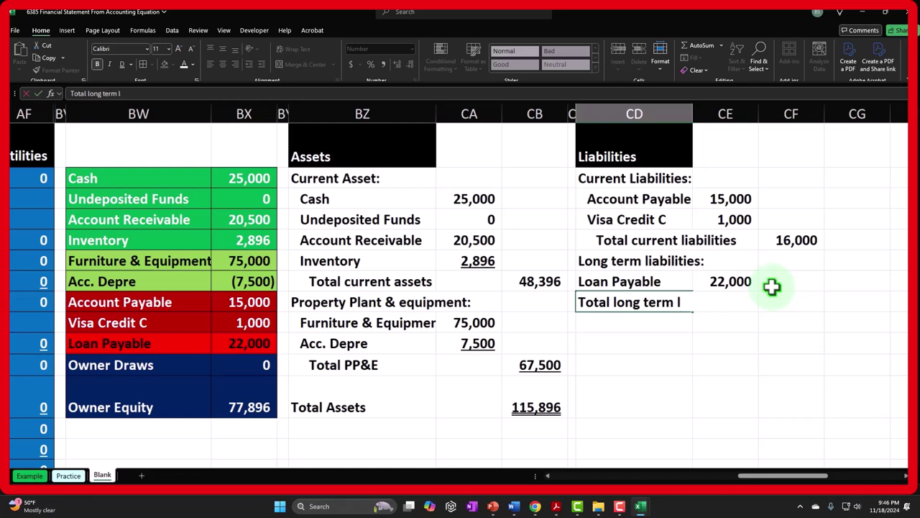
{"action": "type", "text": "iabilities"}
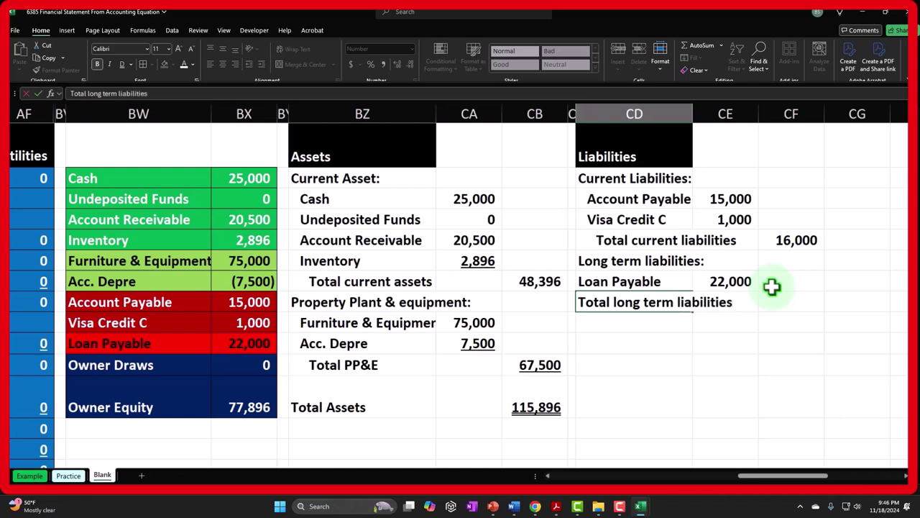
- Link CF10, beside Total long term liabilities, to the Loan Payable amount in CE9
{"action": "key", "text": "Right"}
{"action": "key", "text": "Right"}
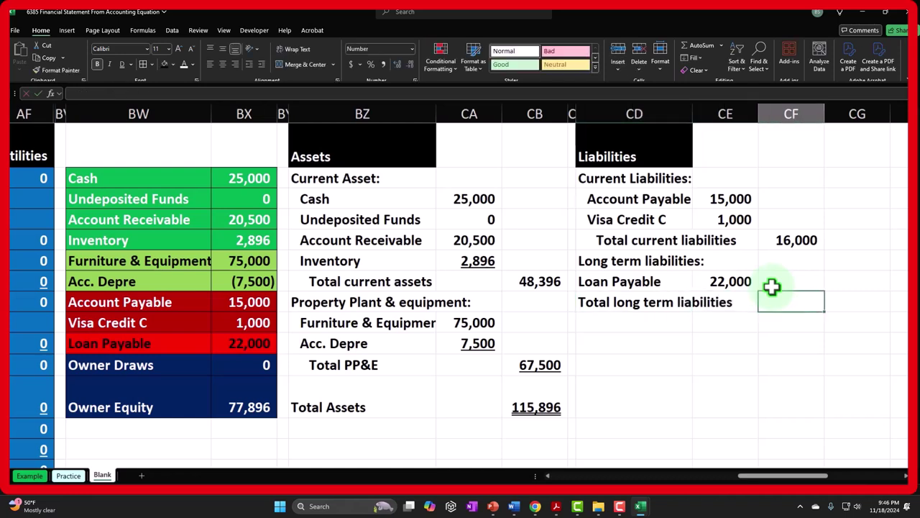
{"action": "type", "text": "="}
{"action": "key", "text": "Up"}
{"action": "key", "text": "Left"}
{"action": "key", "text": "Return"}
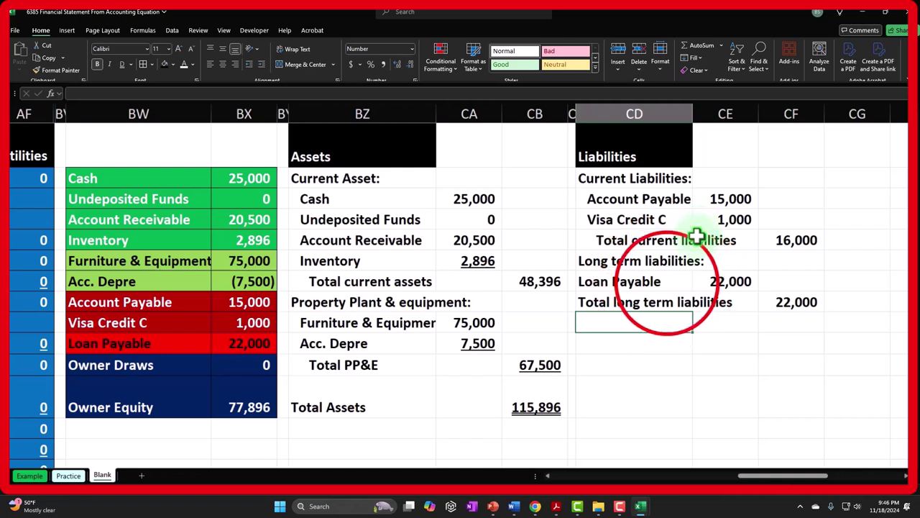
- Indent the Loan Payable label in CD9 by one level and the Total long term liabilities label in CD10 by two
{"action": "left_click", "coordinate": [667, 284]}
{"action": "left_click_drag", "start_coordinate": [667, 286], "coordinate": [661, 294]}
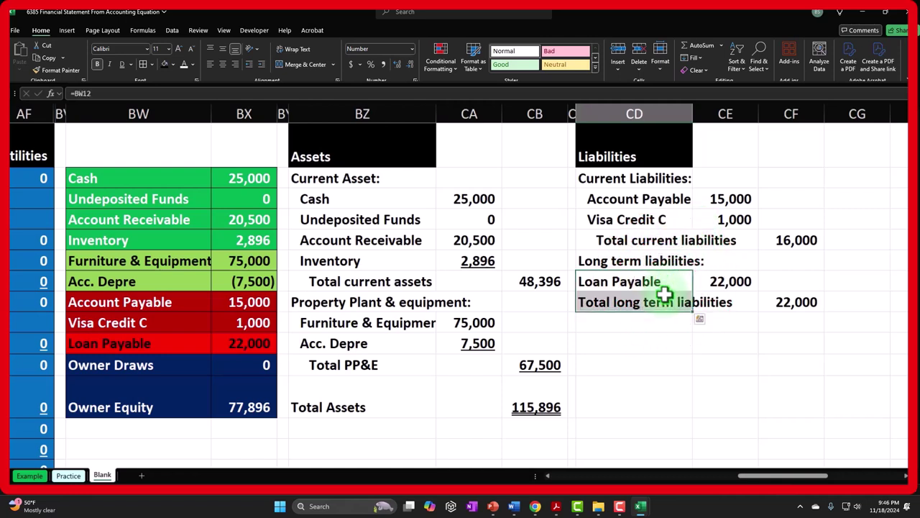
{"action": "left_click", "coordinate": [262, 64]}
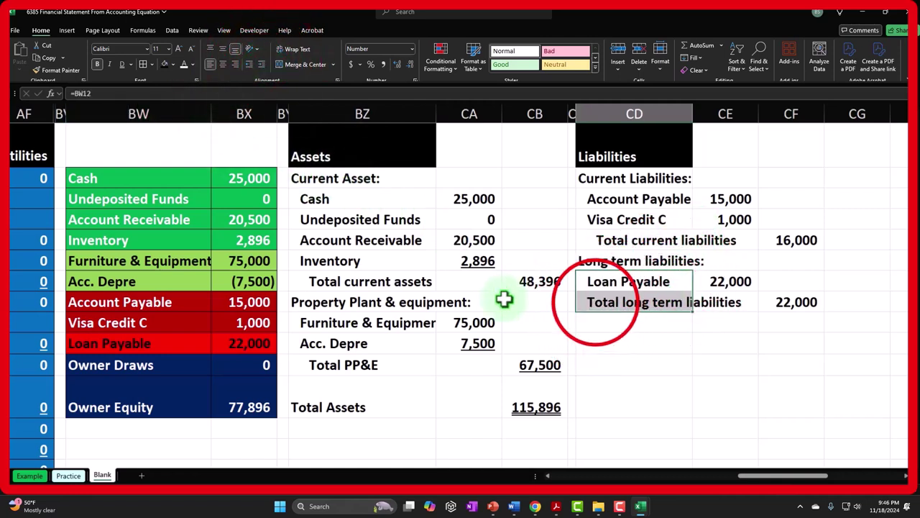
{"action": "left_click", "coordinate": [595, 302]}
{"action": "left_click", "coordinate": [261, 64]}
- Underline the Loan Payable amount in CE9 and the Visa Credit C amount in CE6
{"action": "left_click", "coordinate": [717, 284]}
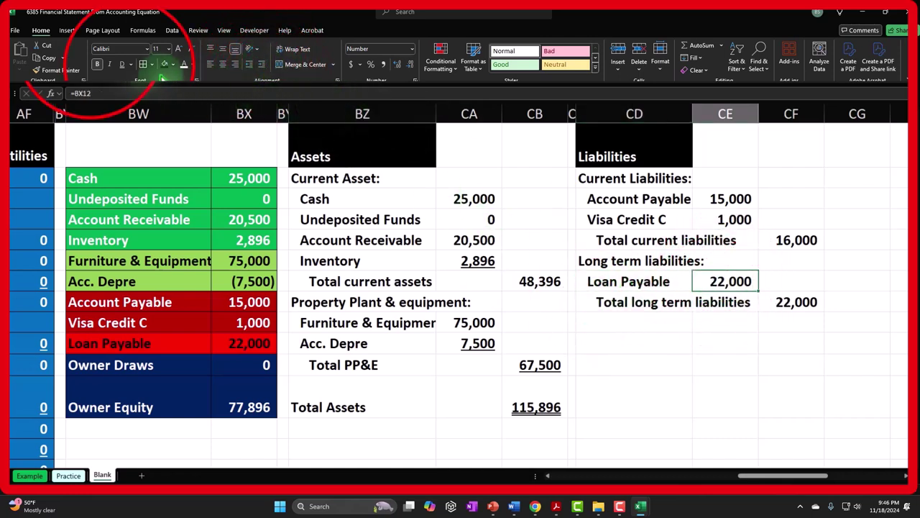
{"action": "left_click", "coordinate": [126, 66]}
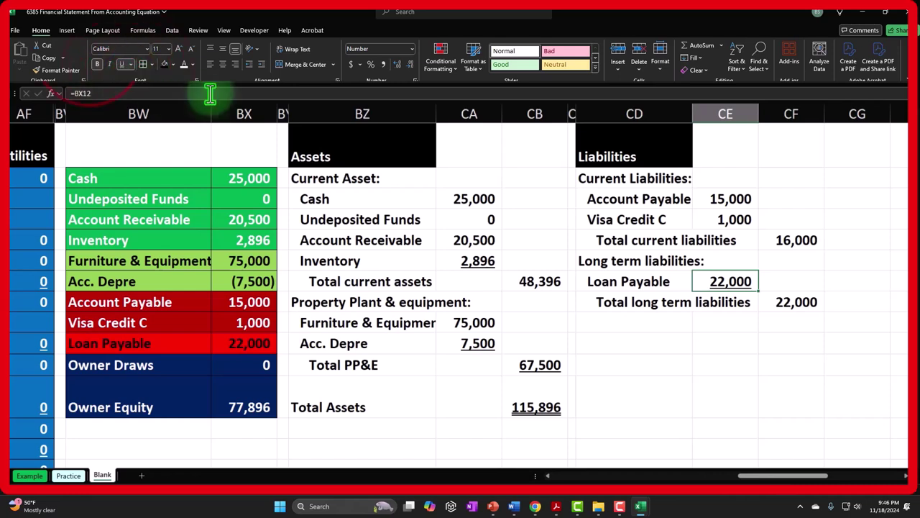
{"action": "left_click", "coordinate": [713, 212]}
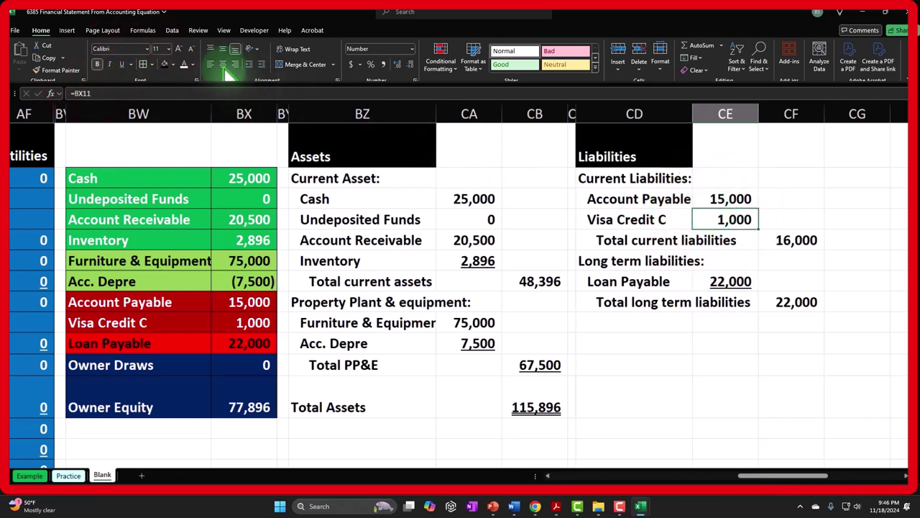
{"action": "left_click", "coordinate": [122, 66]}
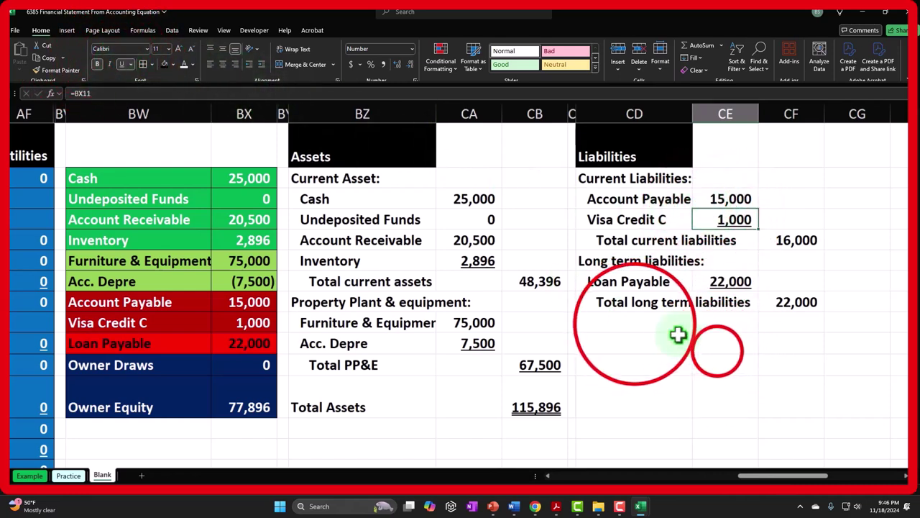
- Enter the label "Total liabiliteis" in CD11
{"action": "left_click", "coordinate": [636, 324]}
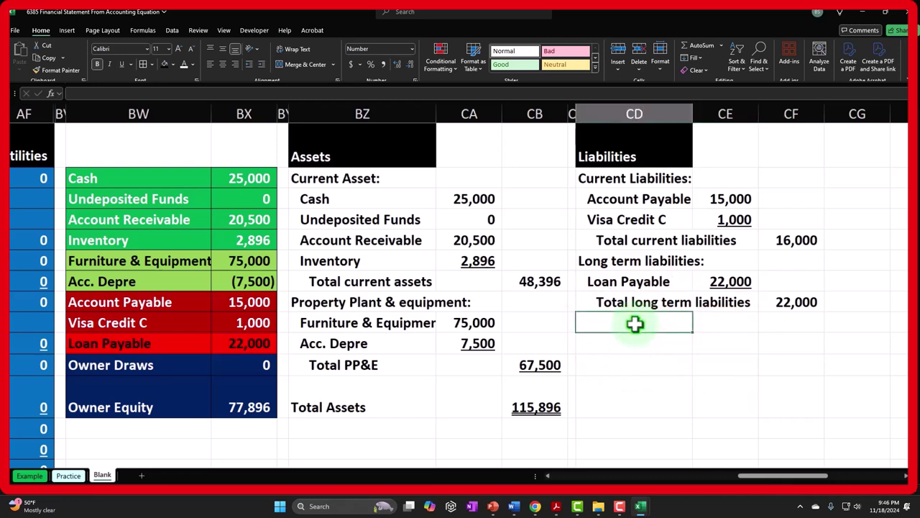
{"action": "type", "text": "Total liabiliteis"}
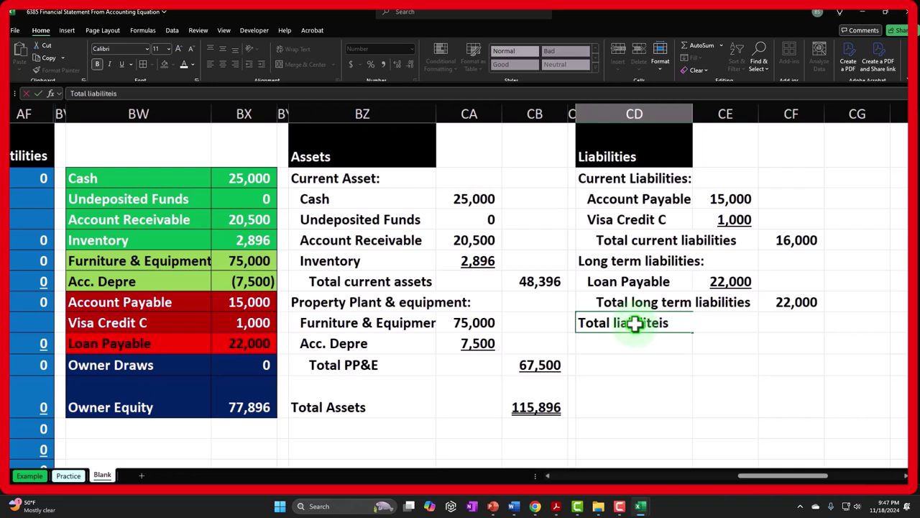
{"action": "key", "text": "Right"}
- Sum the liability subtotals CF7:CF10 in CF11, beside the total liabilities label
{"action": "key", "text": "Right"}
{"action": "key", "text": "Right"}
{"action": "key", "text": "Left"}
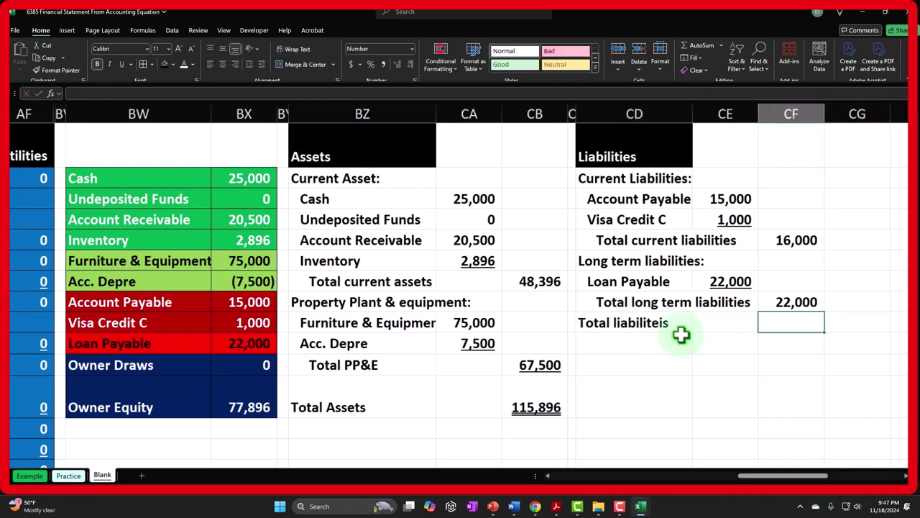
{"action": "type", "text": "=sum("}
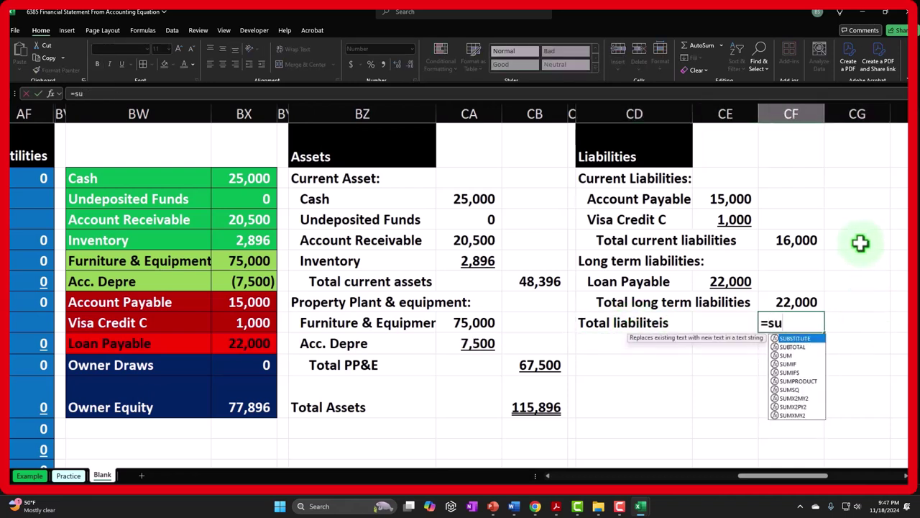
{"action": "key", "text": "Up"}
{"action": "key", "text": "Up"}
{"action": "key", "text": "Up"}
{"action": "key", "text": "shift+Up"}
{"action": "key", "text": "shift+Up"}
{"action": "key", "text": "shift+Up"}
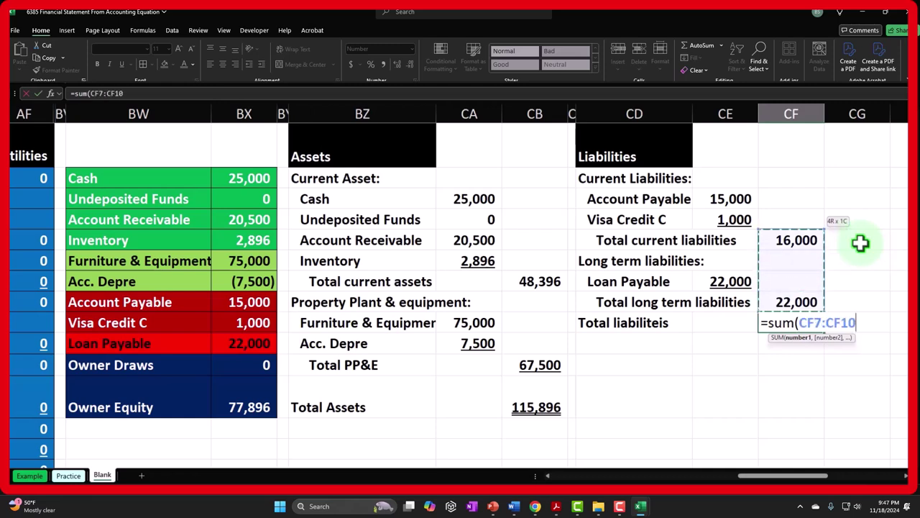
{"action": "key", "text": "Return"}
- Underline the Total long term liabilities amount in CF10, without italics
{"action": "key", "text": "Up"}
{"action": "key", "text": "Up"}
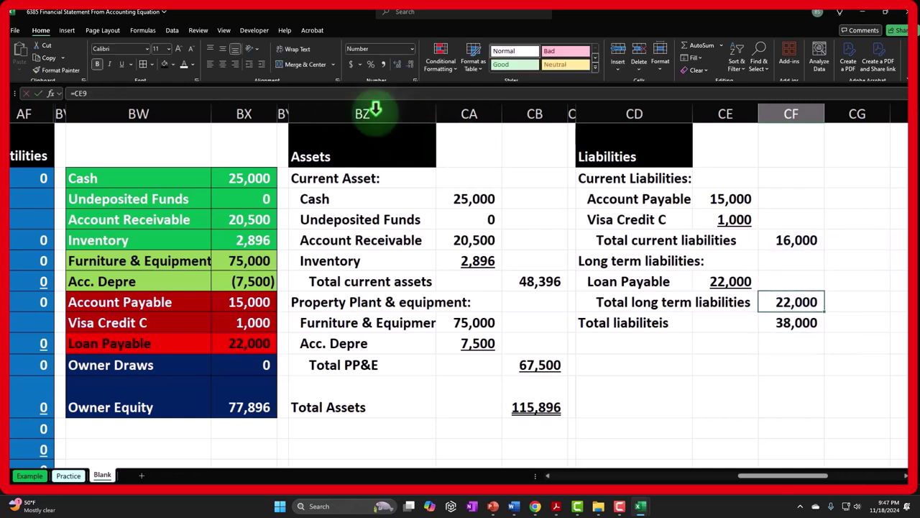
{"action": "left_click", "coordinate": [110, 64]}
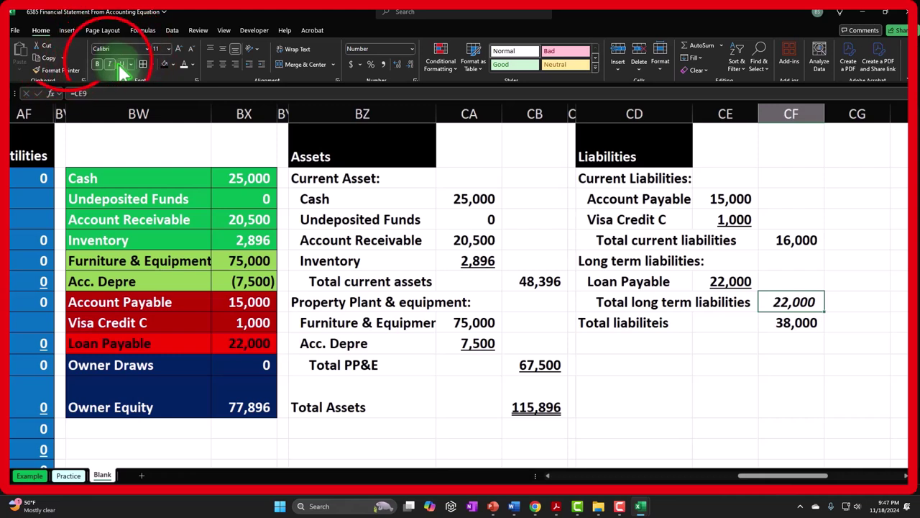
{"action": "left_click", "coordinate": [110, 64]}
{"action": "left_click", "coordinate": [121, 64]}
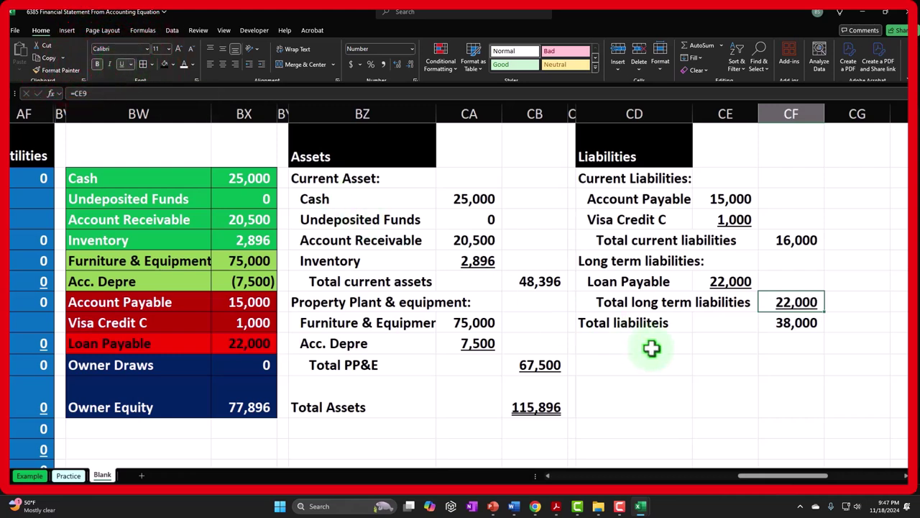
- Enter the heading "Equity" in CD12 and format it with a black fill and white text
{"action": "key", "text": "Down"}
{"action": "key", "text": "Down"}
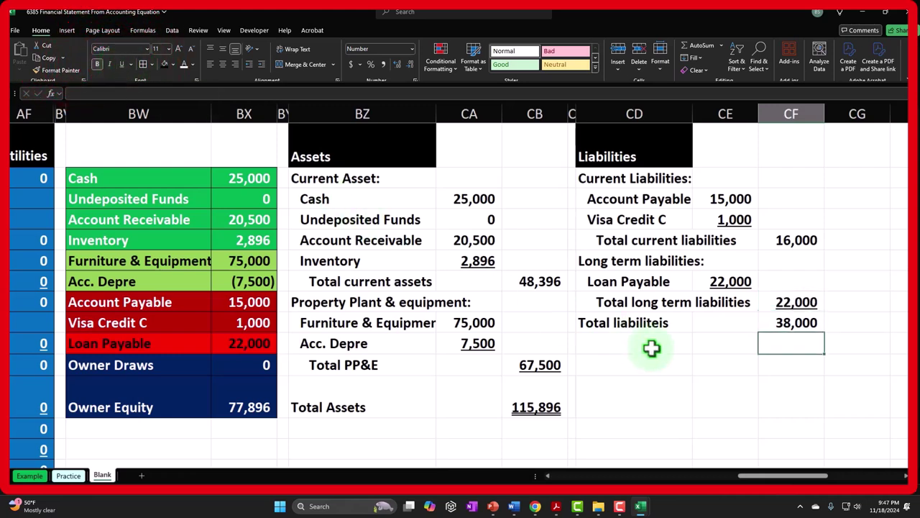
{"action": "left_click", "coordinate": [651, 348]}
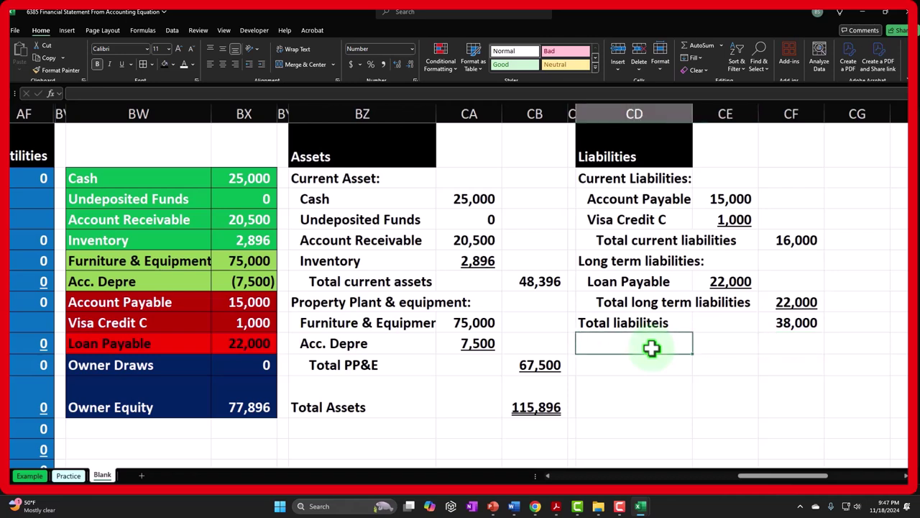
{"action": "type", "text": "Equity"}
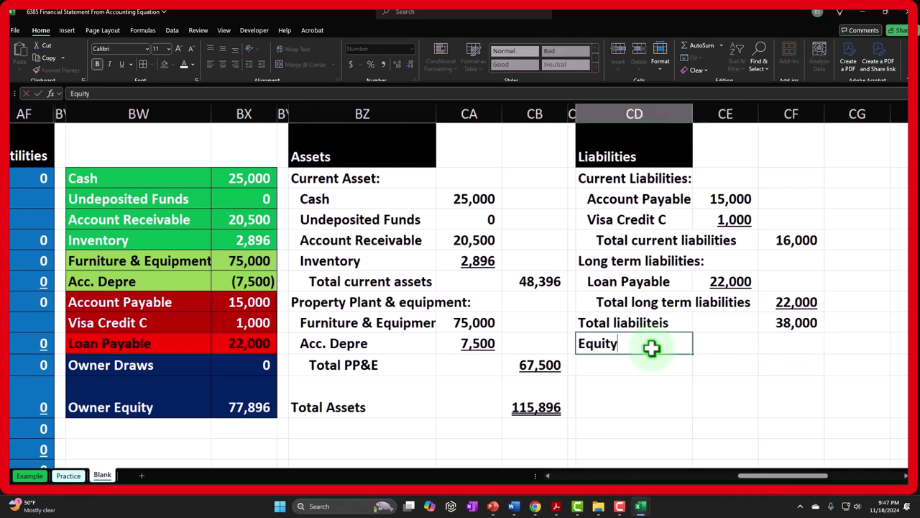
{"action": "key", "text": "Return"}
{"action": "left_click", "coordinate": [651, 348]}
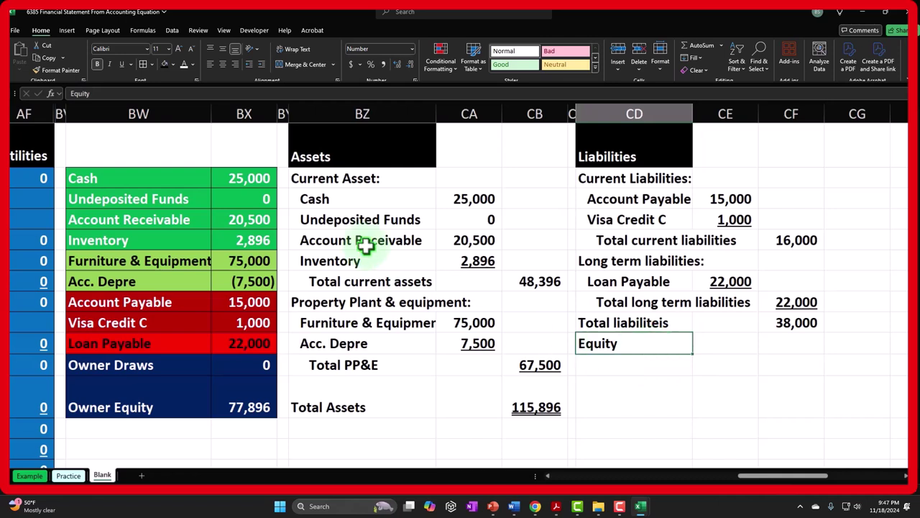
{"action": "left_click", "coordinate": [164, 64]}
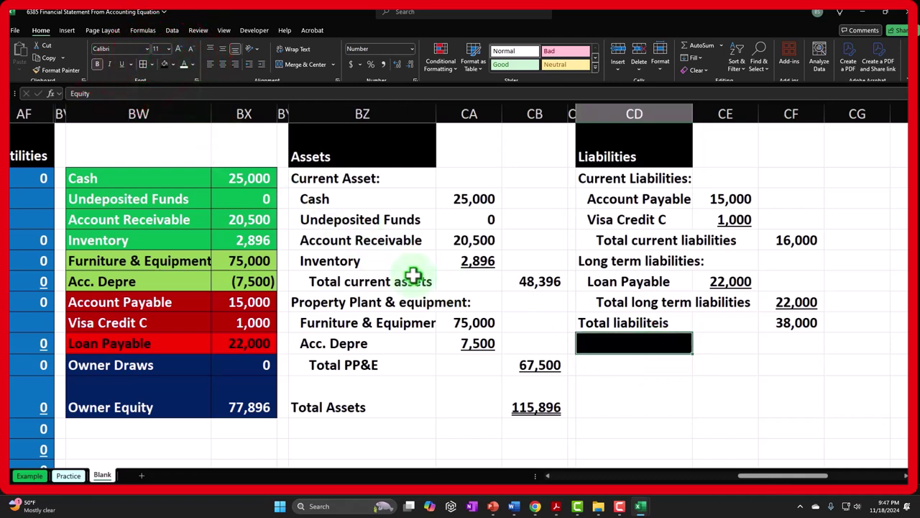
{"action": "left_click", "coordinate": [184, 64]}
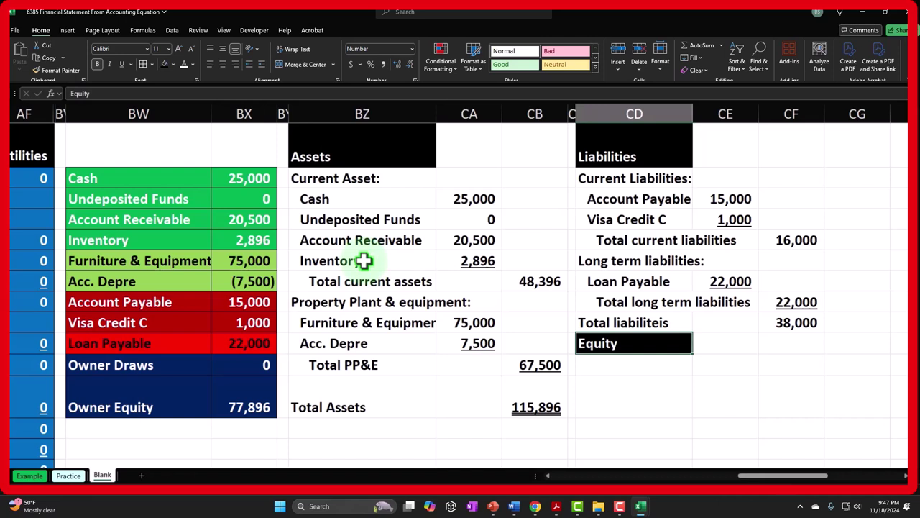
{"action": "left_click", "coordinate": [528, 403]}
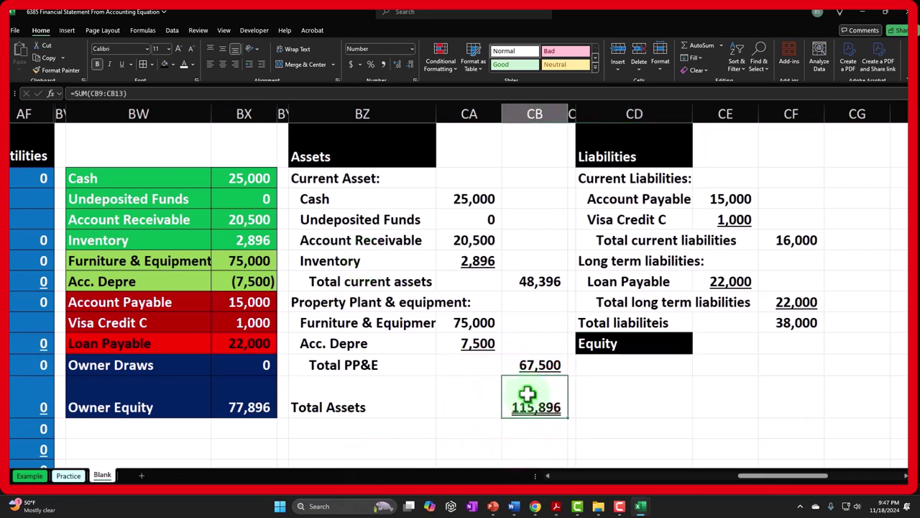
{"action": "left_click", "coordinate": [799, 319]}
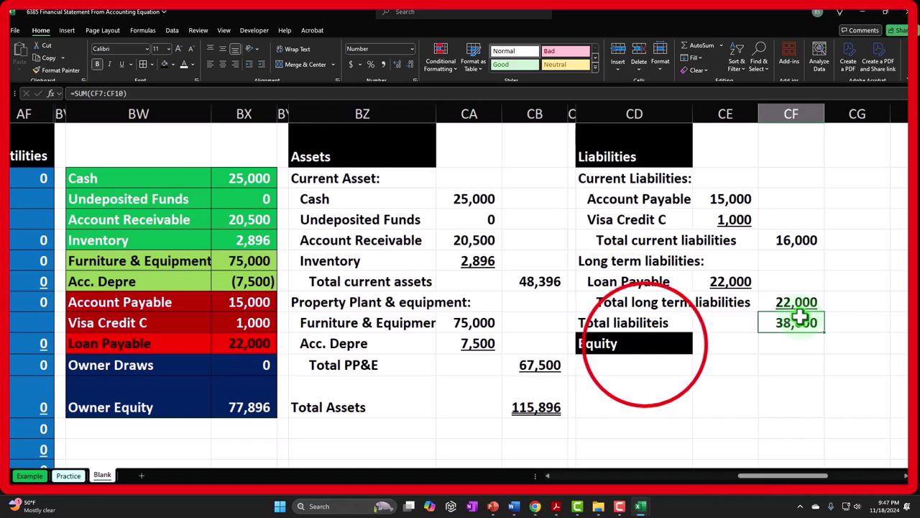
- Link CD13, below the Equity heading, to the Owner Equity label in BW14 of the trial balance
{"action": "left_click", "coordinate": [645, 344]}
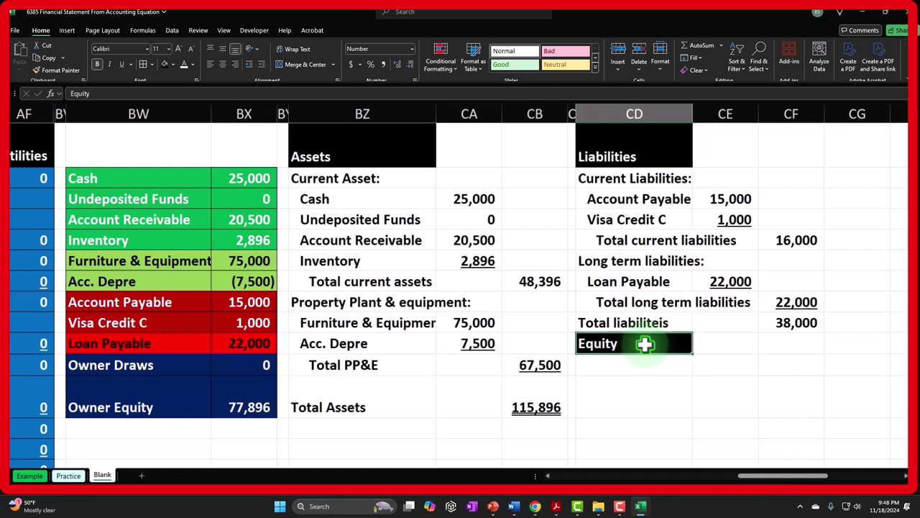
{"action": "key", "text": "Return"}
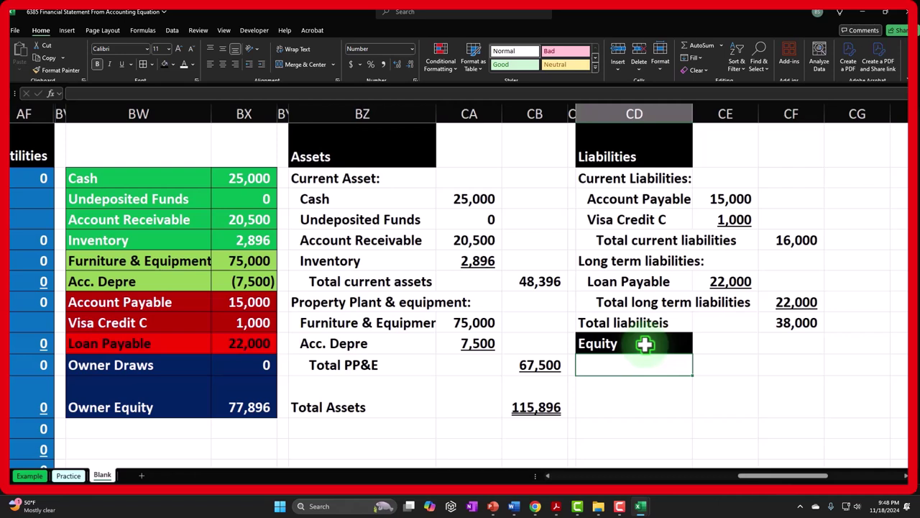
{"action": "type", "text": "="}
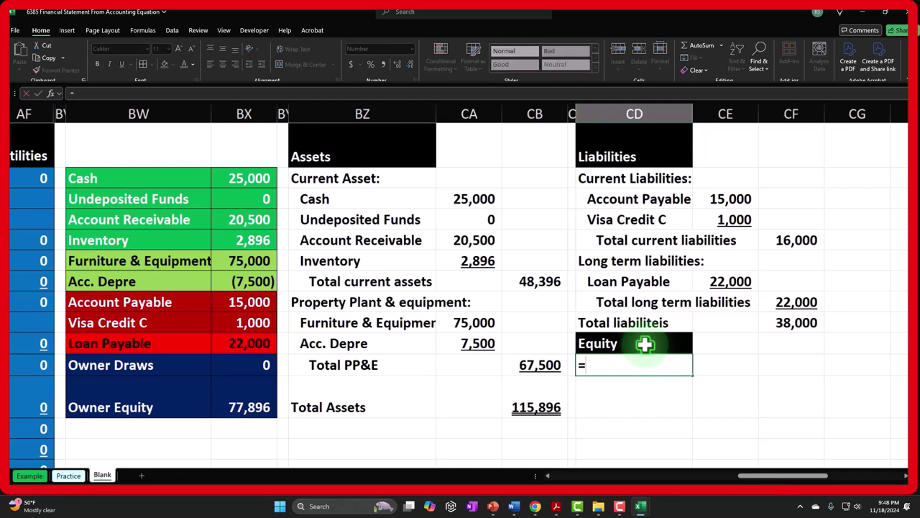
{"action": "key", "text": "Left"}
{"action": "key", "text": "Left"}
{"action": "key", "text": "Left"}
{"action": "key", "text": "Left"}
{"action": "key", "text": "Left"}
{"action": "key", "text": "Left"}
{"action": "key", "text": "Left"}
{"action": "key", "text": "Down"}
{"action": "key", "text": "Return"}
- Link CF13 to the Owner Equity amount in BX14 of the trial balance
{"action": "key", "text": "Up"}
{"action": "key", "text": "Right"}
{"action": "key", "text": "Right"}
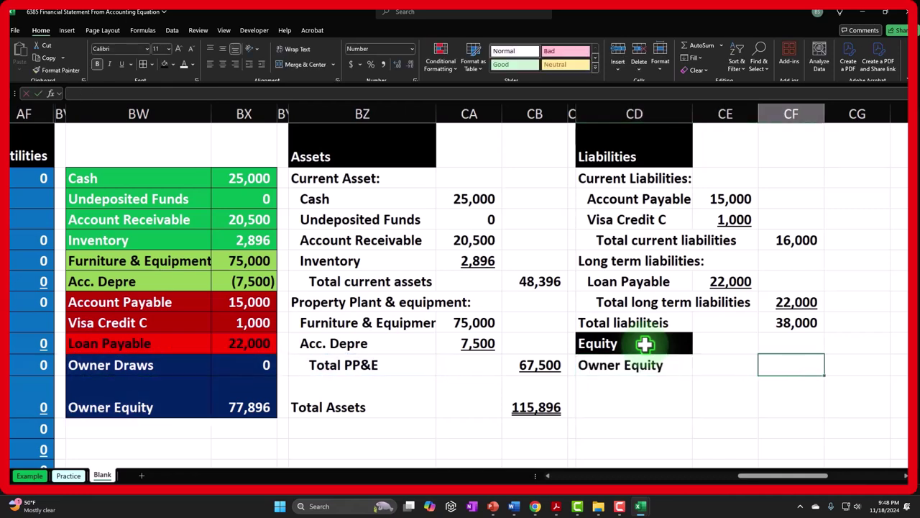
{"action": "type", "text": "="}
{"action": "key", "text": "Left"}
{"action": "key", "text": "Left"}
{"action": "key", "text": "Left"}
{"action": "key", "text": "Left"}
{"action": "key", "text": "Left"}
{"action": "key", "text": "Left"}
{"action": "key", "text": "Left"}
{"action": "key", "text": "Left"}
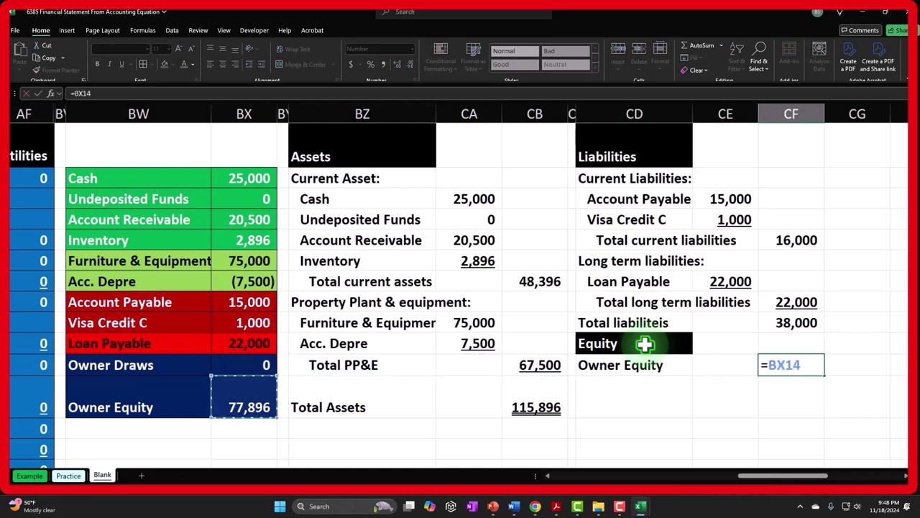
{"action": "key", "text": "Return"}
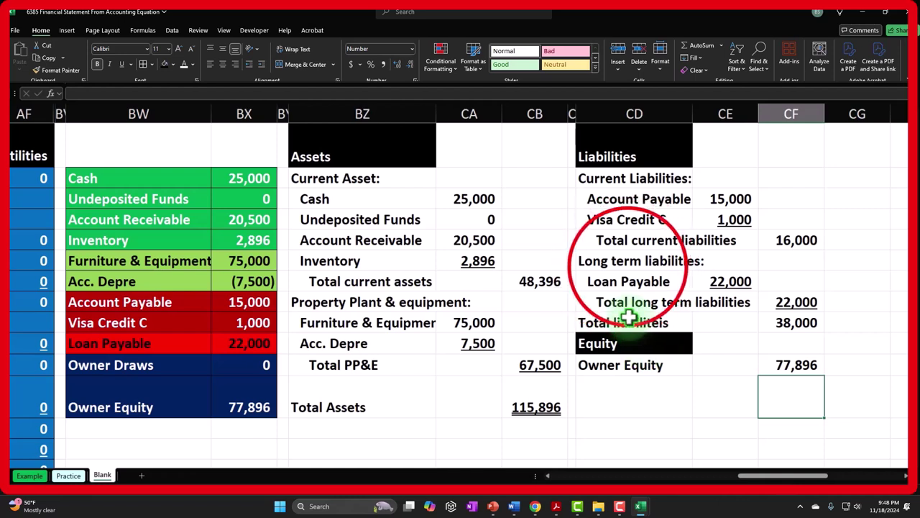
{"action": "left_click", "coordinate": [627, 263]}
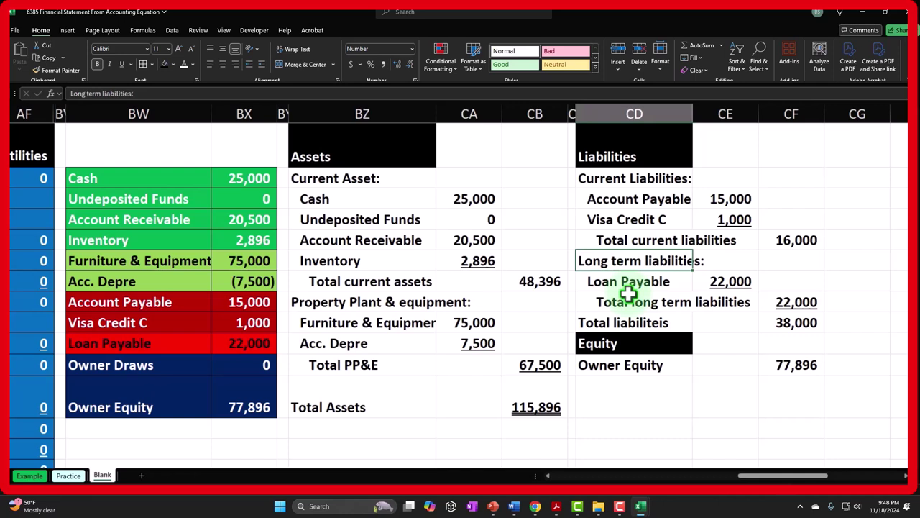
- Enter the label "Total liabilitis & Equity" in CD14, below the Owner Equity label
{"action": "left_click", "coordinate": [640, 400]}
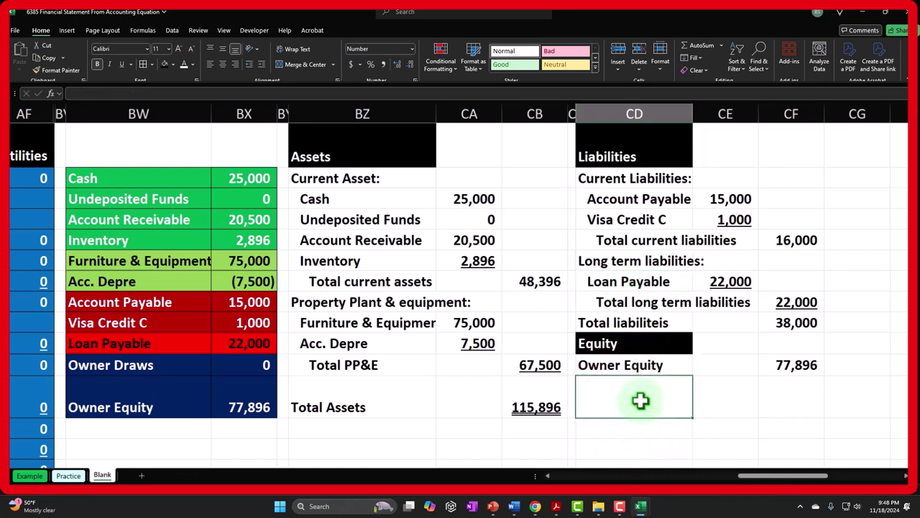
{"action": "left_click", "coordinate": [361, 407]}
{"action": "left_click", "coordinate": [656, 408]}
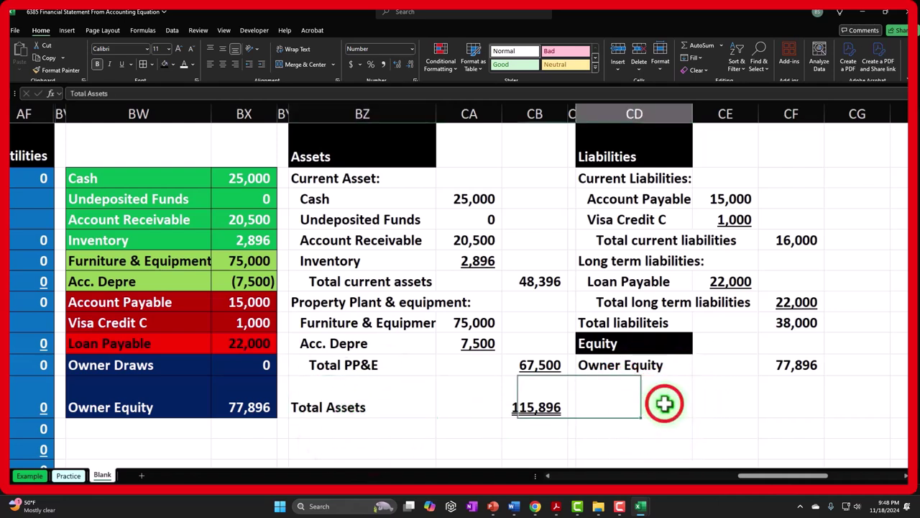
{"action": "type", "text": "Total liabiliti"}
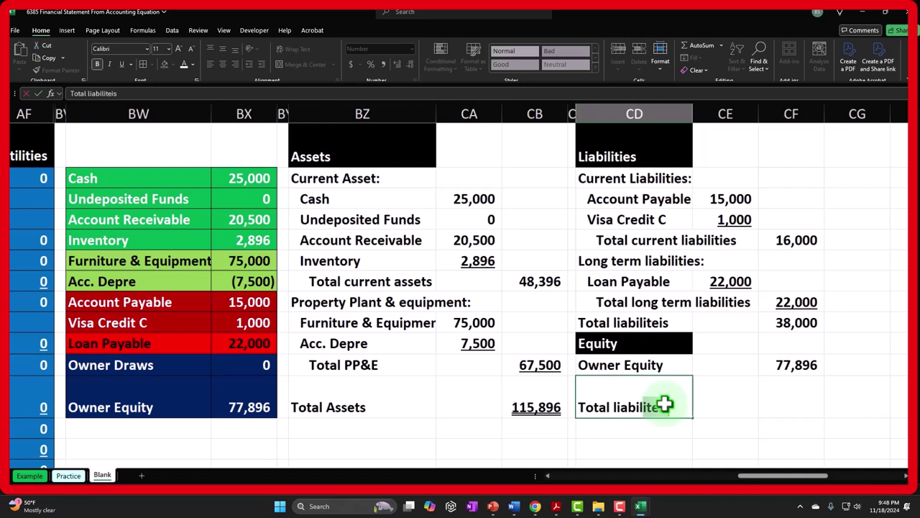
{"action": "type", "text": "es & Equity"}
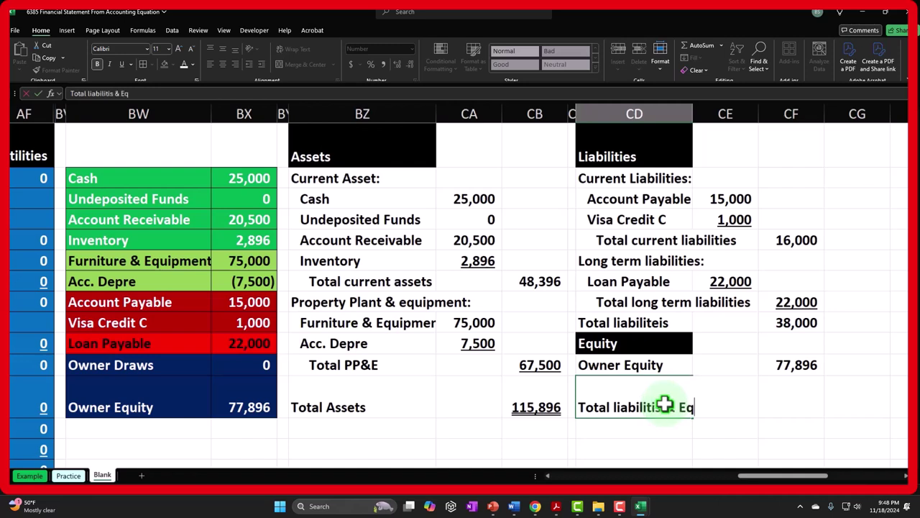
{"action": "key", "text": "Tab"}
{"action": "key", "text": "Tab"}
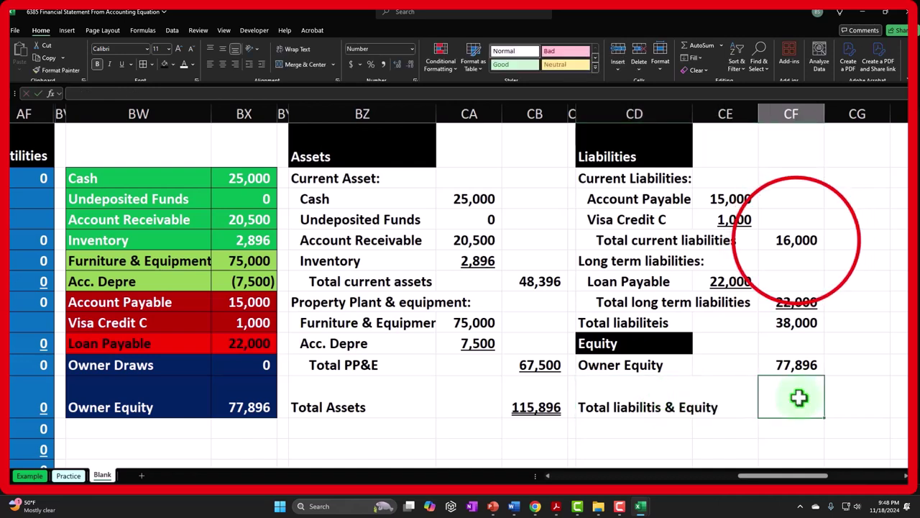
- Add total liabilities and Owner Equity in CF14 with a SUM formula over CF11:CF13
{"action": "left_click_drag", "start_coordinate": [795, 242], "coordinate": [798, 370]}
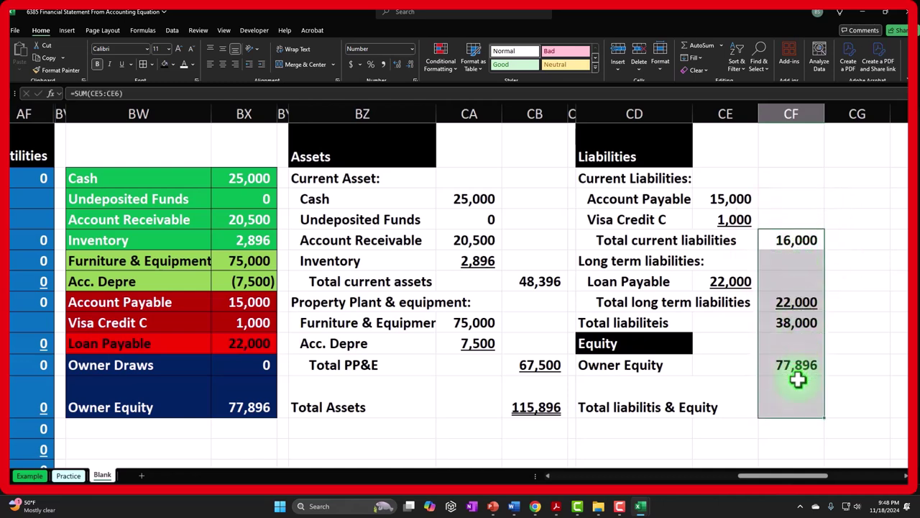
{"action": "left_click", "coordinate": [801, 301]}
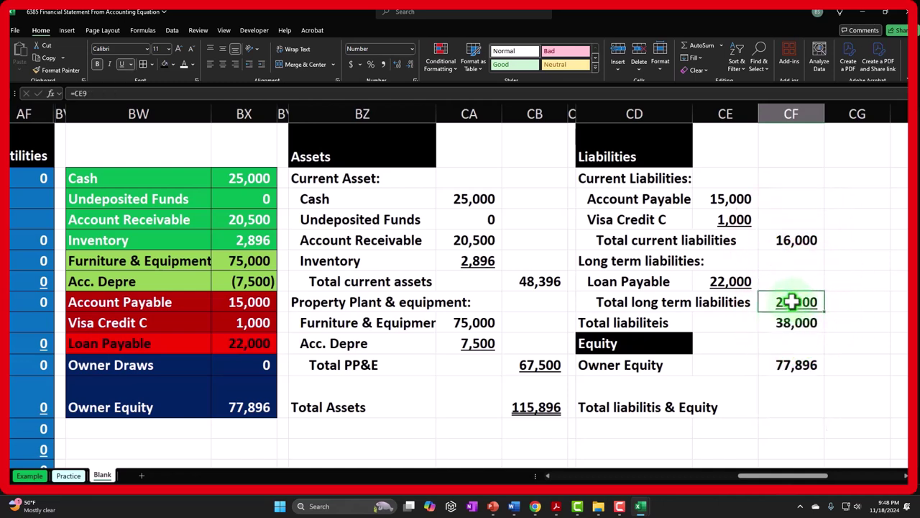
{"action": "left_click", "coordinate": [791, 323]}
{"action": "left_click", "coordinate": [787, 363], "text": "shift"}
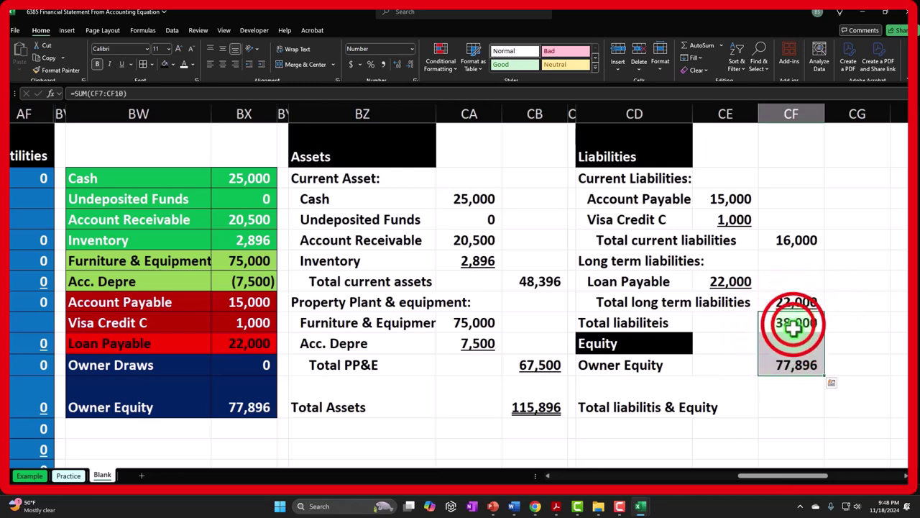
{"action": "double_click", "coordinate": [791, 322]}
{"action": "key", "text": "Return"}
{"action": "left_click", "coordinate": [786, 393]}
{"action": "type", "text": "=sum("}
{"action": "key", "text": "Up"}
{"action": "key", "text": "Up"}
{"action": "key", "text": "Up"}
{"action": "key", "text": "shift+Down"}
{"action": "key", "text": "shift+Down"}
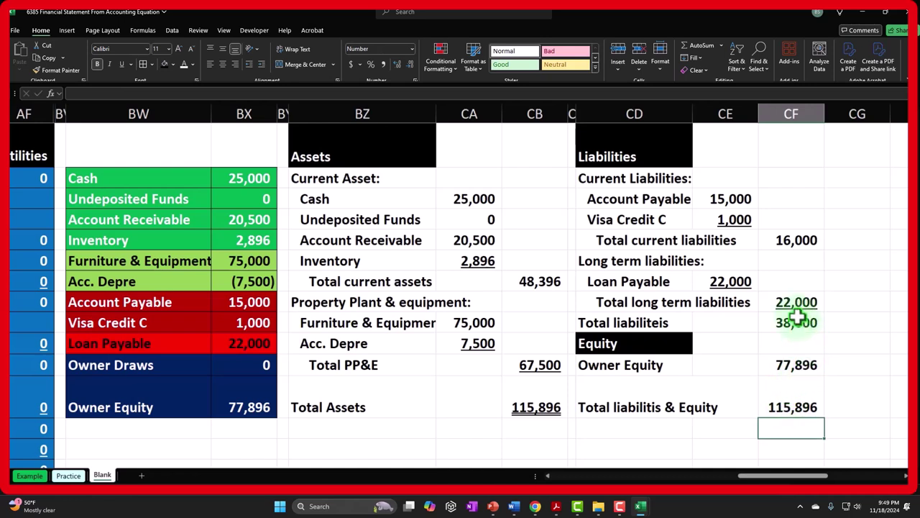
{"action": "left_click", "coordinate": [669, 323]}
{"action": "left_click", "coordinate": [841, 321]}
{"action": "left_click", "coordinate": [795, 364]}
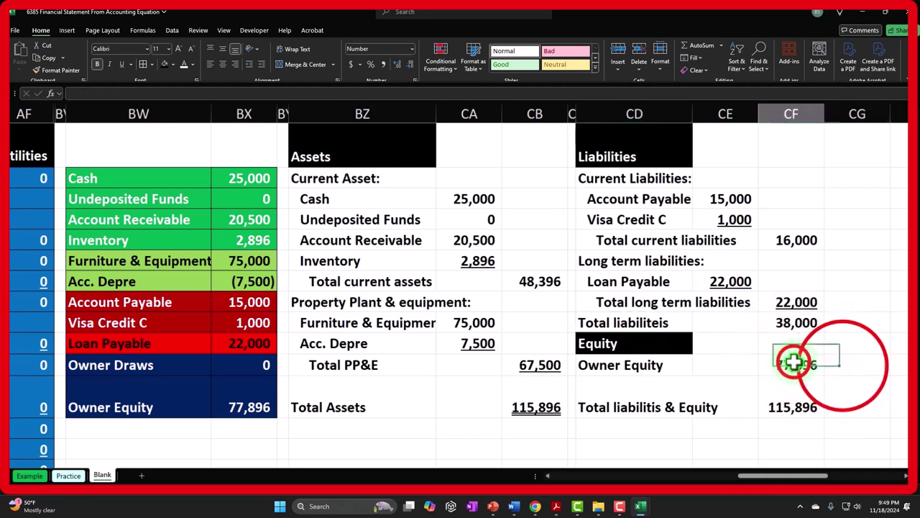
{"action": "left_click", "coordinate": [842, 366]}
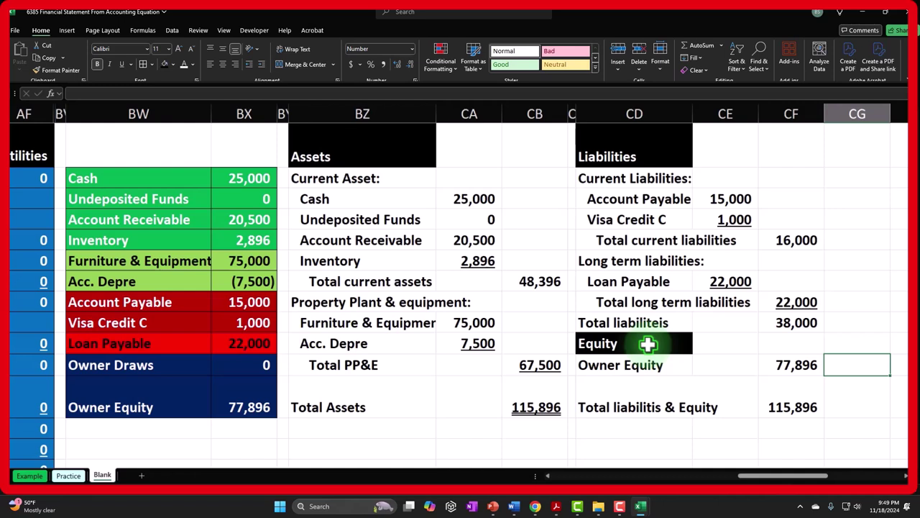
{"action": "left_click", "coordinate": [427, 264]}
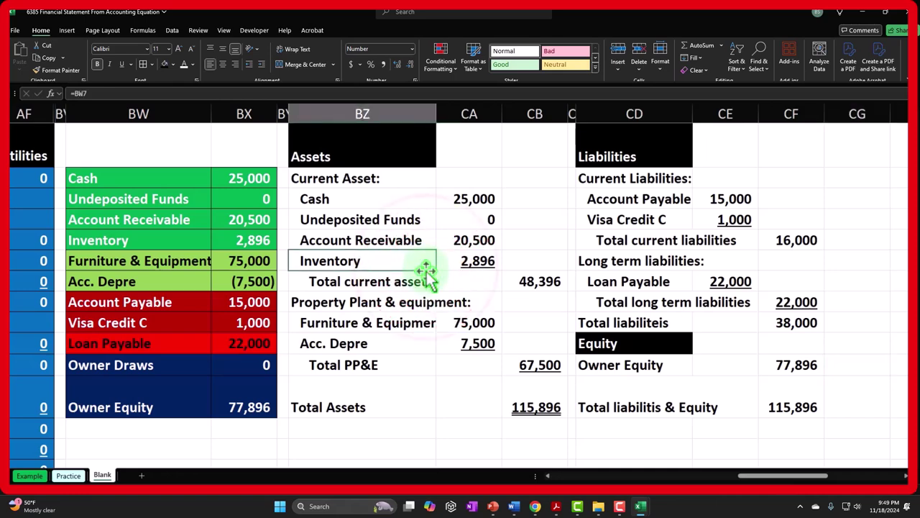
- Extend the black header fill over the Assets side by filling CA3 and CB1:CB3
{"action": "scroll", "coordinate": [437, 266], "scroll_direction": "up", "scroll_amount": 1}
{"action": "left_click", "coordinate": [470, 201]}
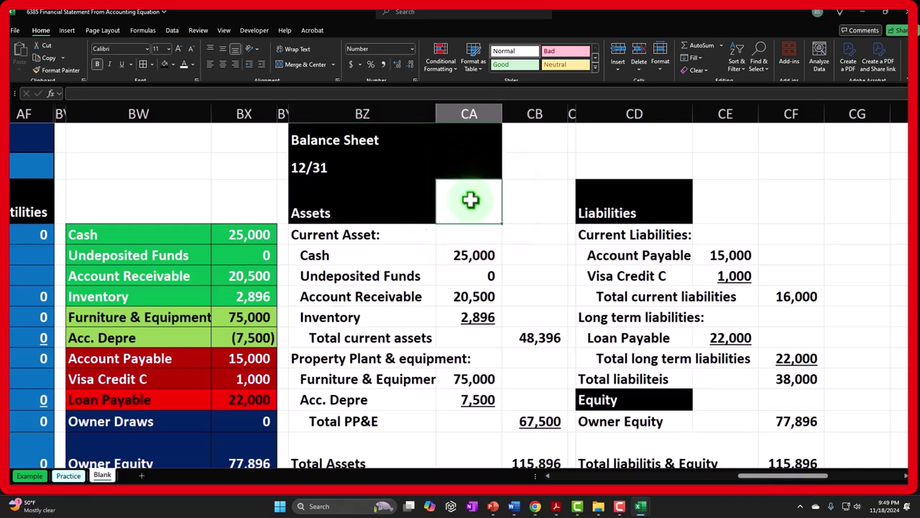
{"action": "left_click", "coordinate": [166, 64]}
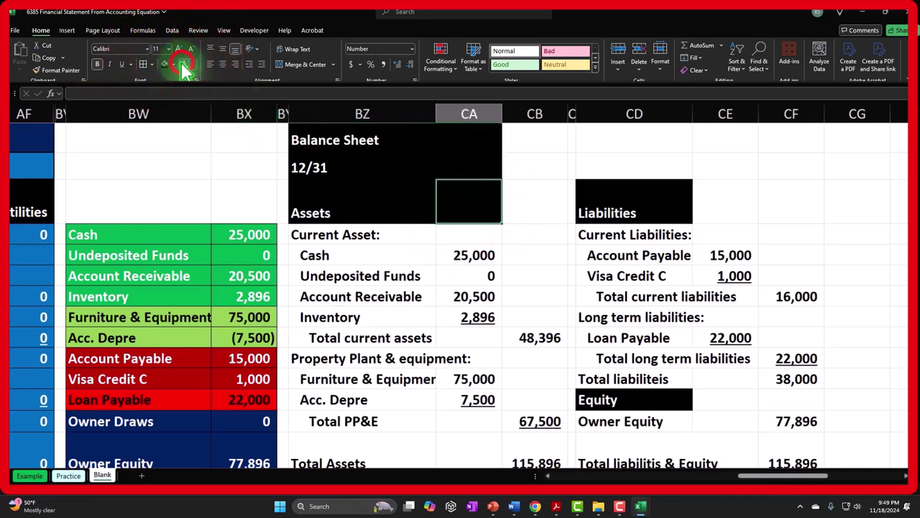
{"action": "left_click_drag", "start_coordinate": [526, 141], "coordinate": [528, 199]}
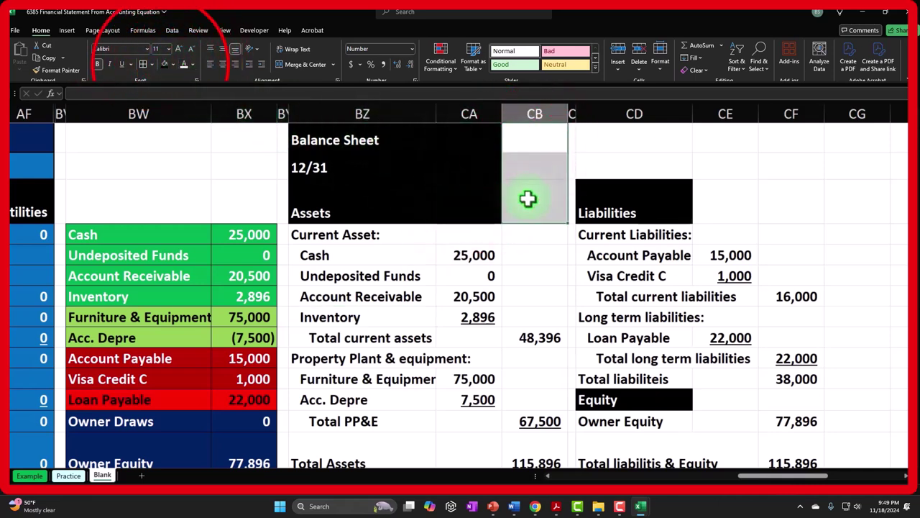
{"action": "left_click", "coordinate": [165, 64]}
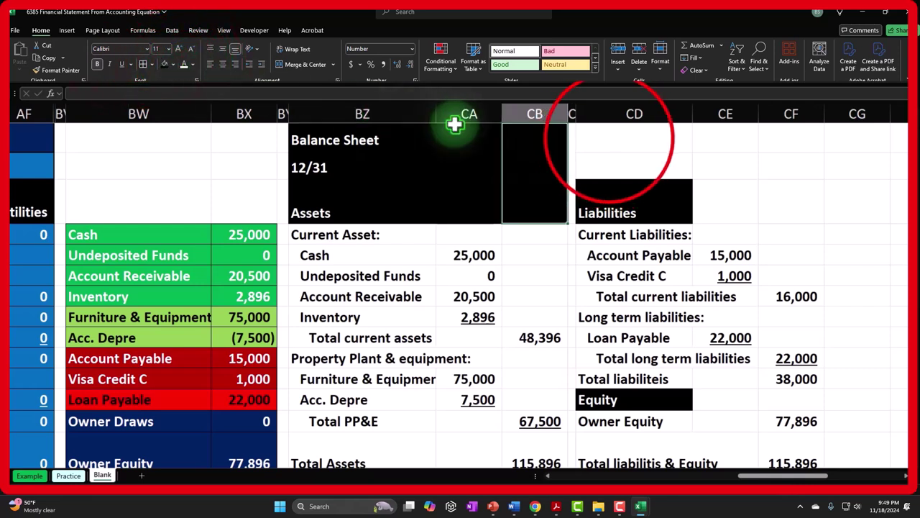
- Fill the Liabilities header block CD1:CF3 black and close the gap by filling BZ1:CF2 black as well
{"action": "left_click_drag", "start_coordinate": [605, 140], "coordinate": [760, 213]}
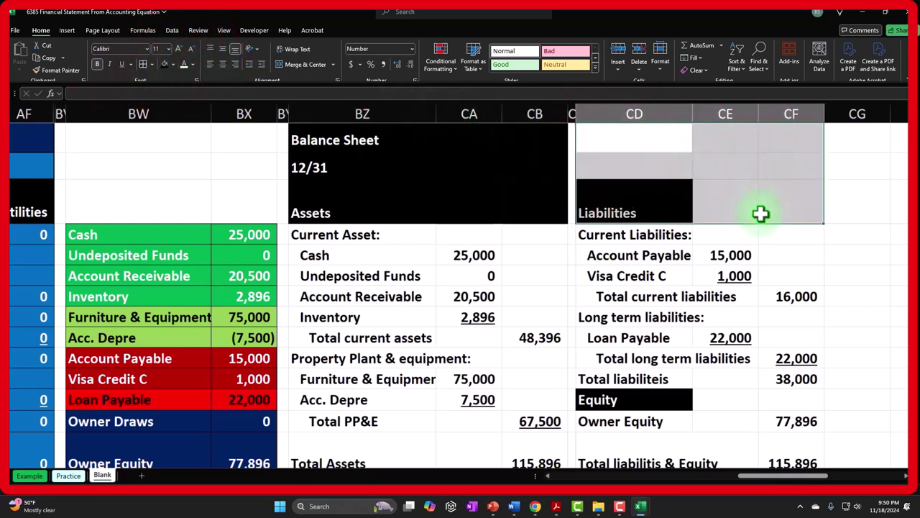
{"action": "left_click", "coordinate": [167, 65]}
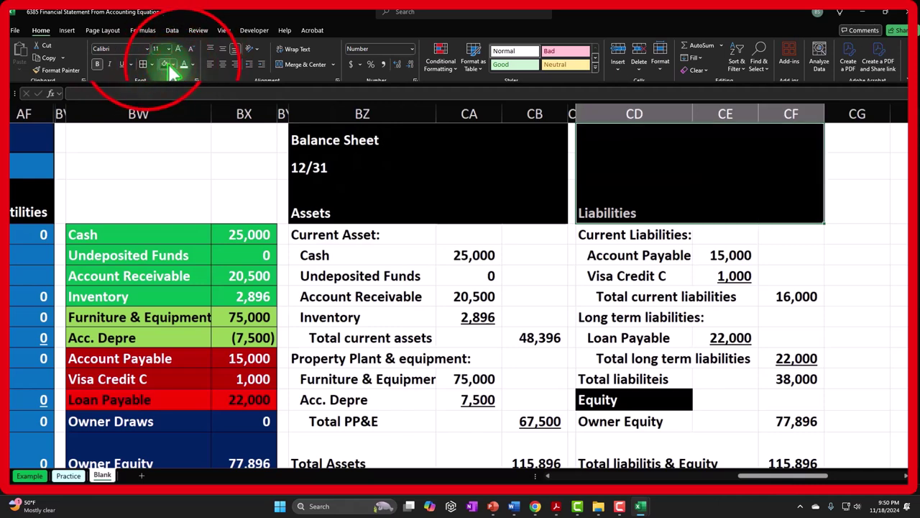
{"action": "left_click", "coordinate": [325, 141]}
{"action": "left_click_drag", "start_coordinate": [326, 140], "coordinate": [767, 178]}
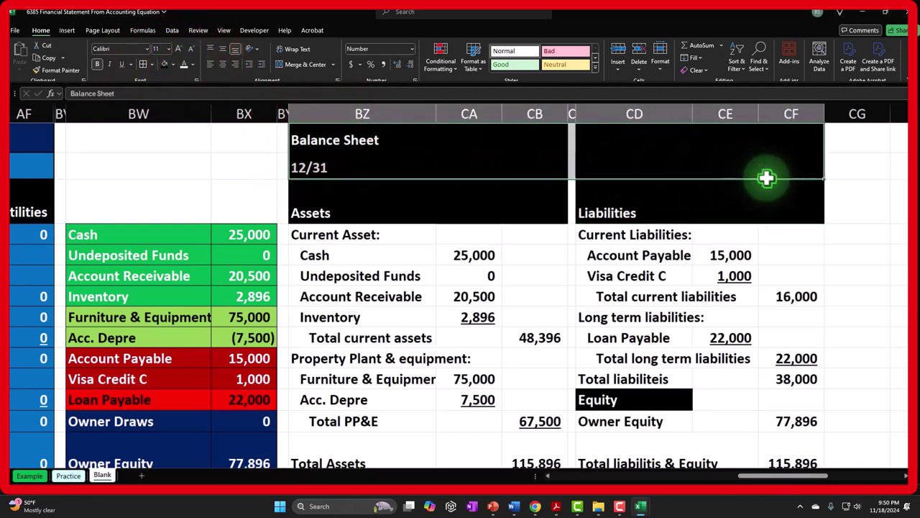
{"action": "left_click", "coordinate": [166, 64]}
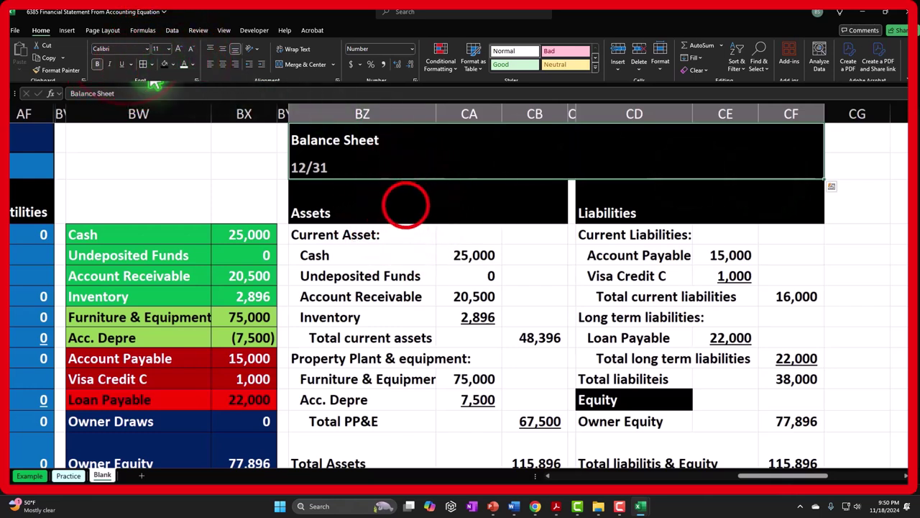
{"action": "left_click", "coordinate": [400, 202]}
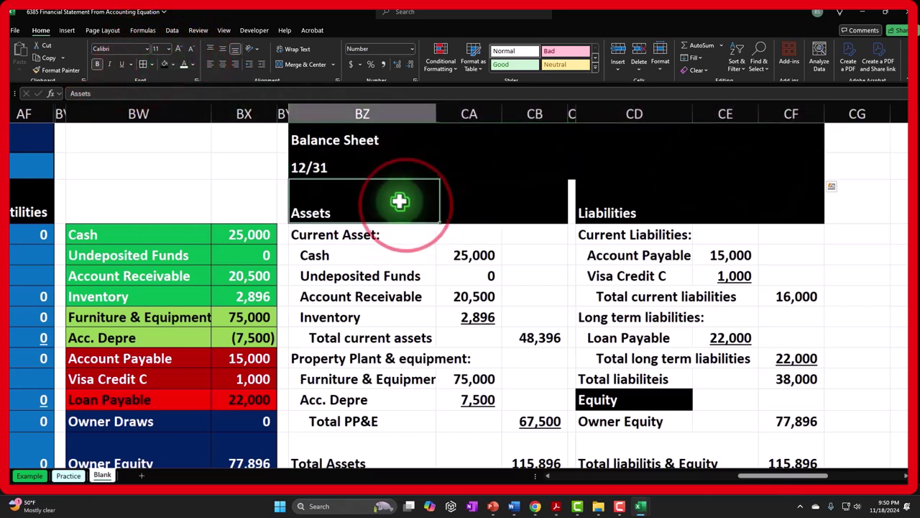
- Try to merge and center the Balance Sheet title across BZ1:CF1
{"action": "left_click", "coordinate": [304, 141]}
{"action": "left_click_drag", "start_coordinate": [397, 151], "coordinate": [784, 151]}
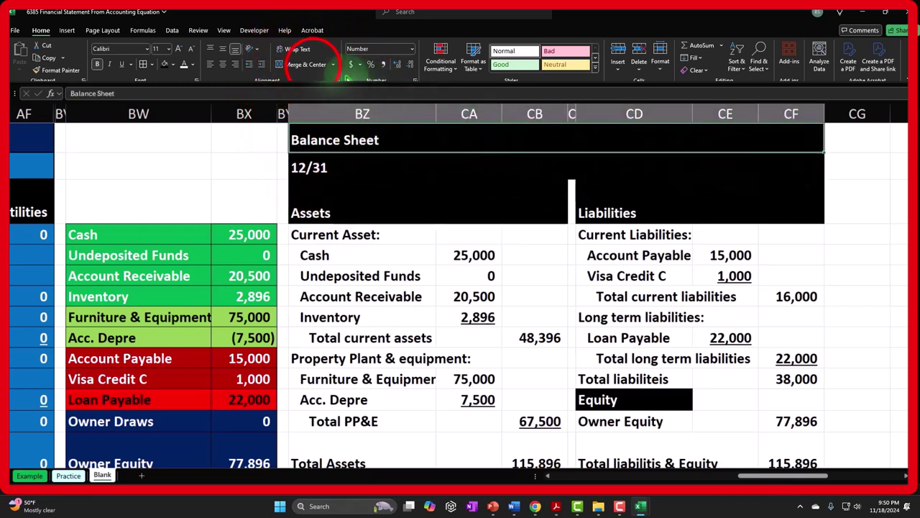
{"action": "left_click", "coordinate": [314, 66]}
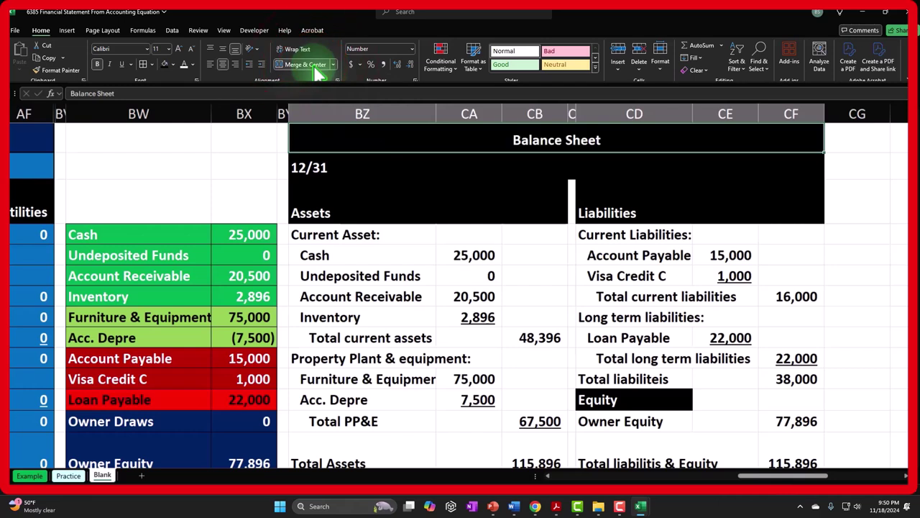
{"action": "left_click", "coordinate": [367, 114]}
{"action": "left_click", "coordinate": [462, 137]}
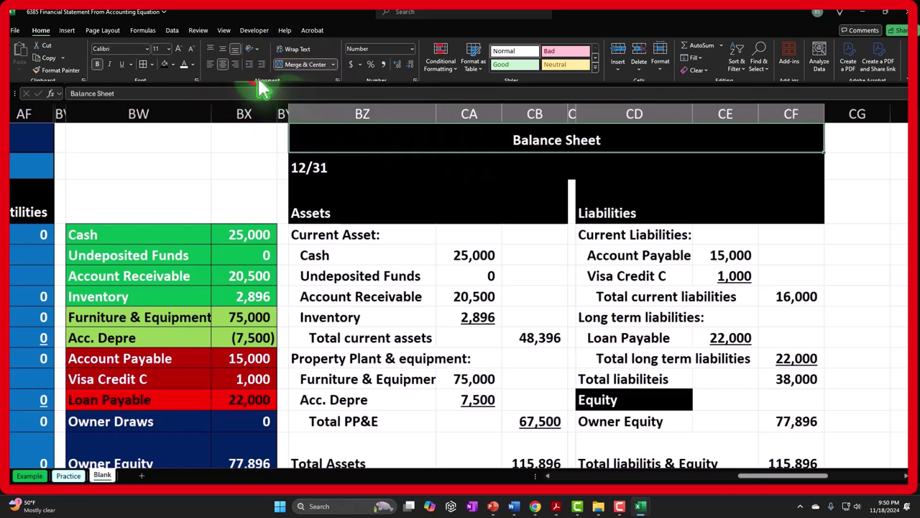
- Try the horizontal Center alignment on the Balance Sheet title cells BZ1:CF1, and remove that alignment again
{"action": "left_click_drag", "start_coordinate": [324, 136], "coordinate": [781, 146]}
{"action": "right_click", "coordinate": [780, 146]}
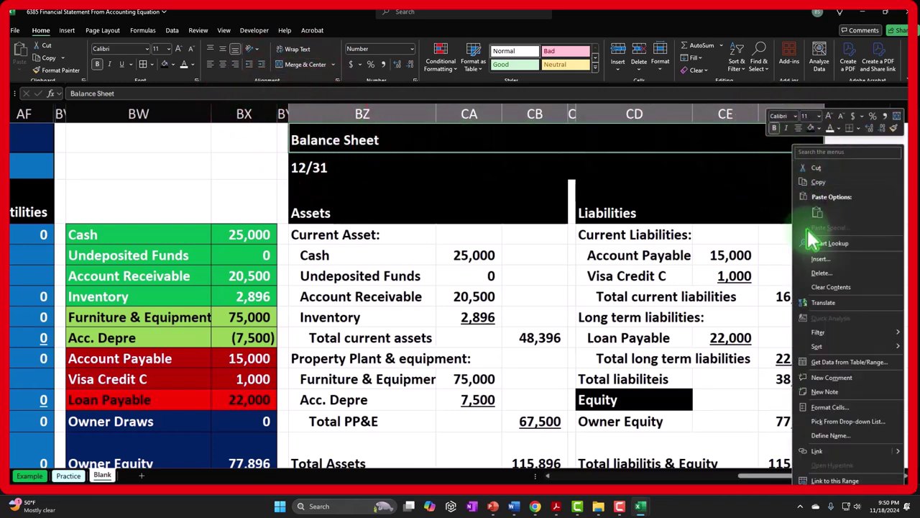
{"action": "left_click", "coordinate": [844, 404]}
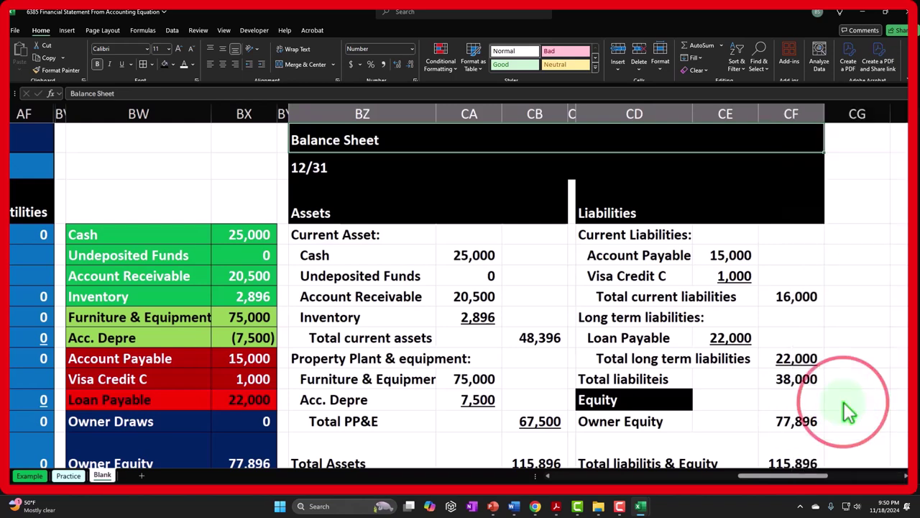
{"action": "left_click_drag", "start_coordinate": [716, 255], "coordinate": [419, 224]}
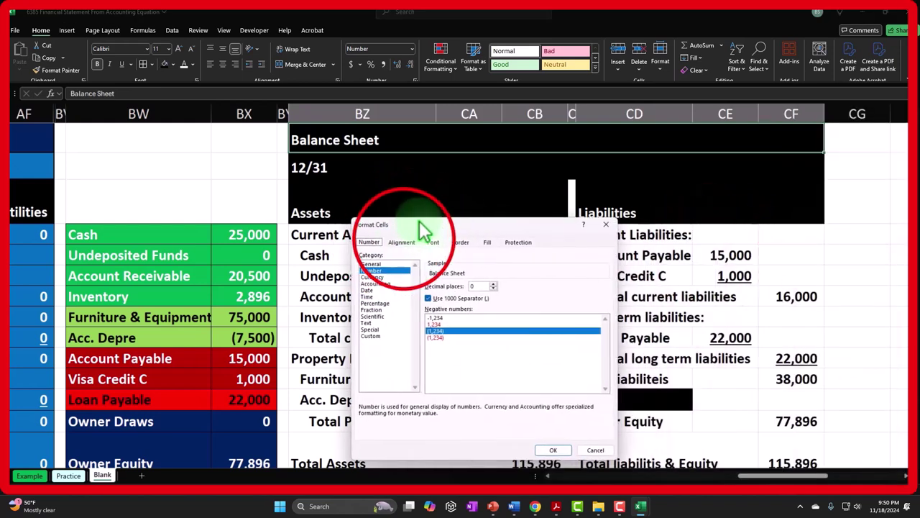
{"action": "left_click", "coordinate": [400, 242]}
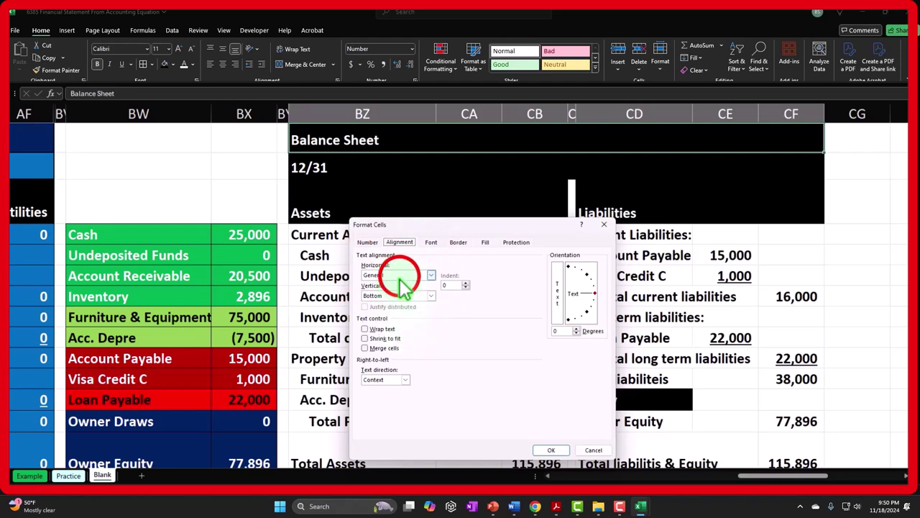
{"action": "left_click", "coordinate": [399, 275]}
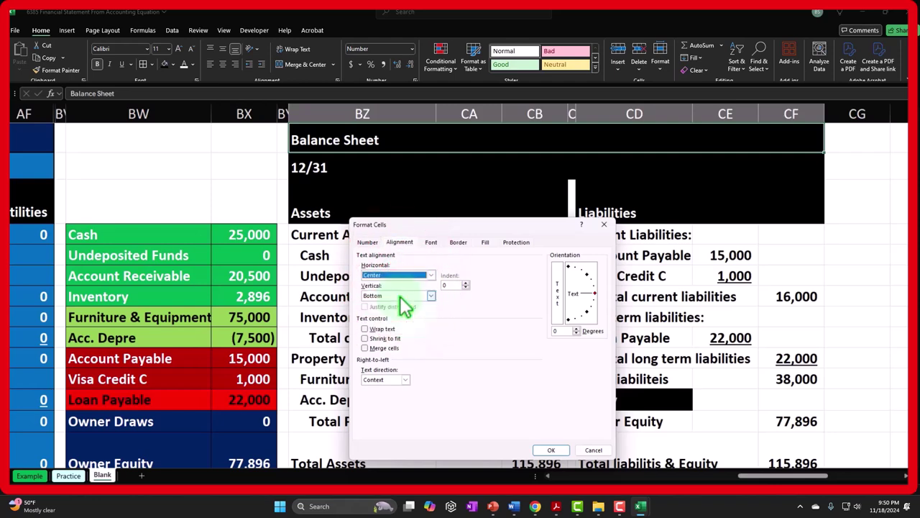
{"action": "left_click", "coordinate": [551, 450]}
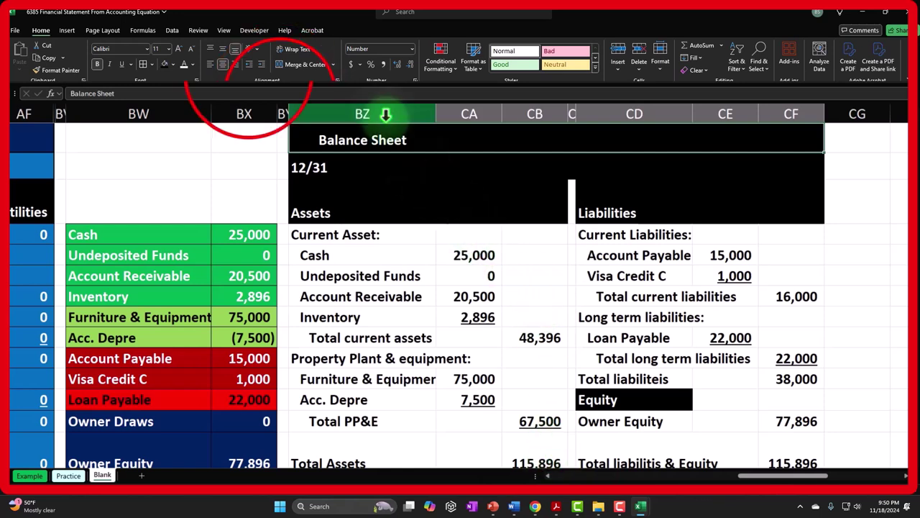
{"action": "left_click", "coordinate": [210, 64]}
- Set the horizontal alignment of the Balance Sheet title row, BZ1:CF1, to Center Across Selection
{"action": "right_click", "coordinate": [349, 139]}
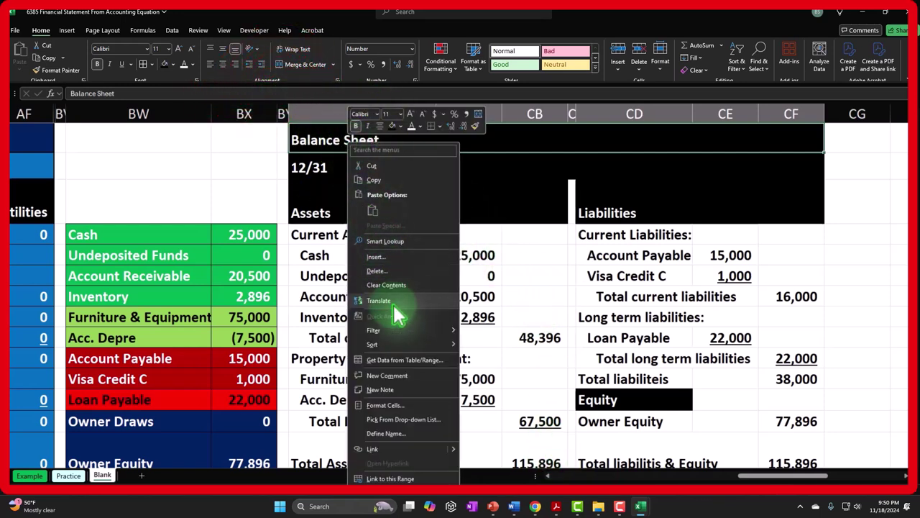
{"action": "left_click", "coordinate": [404, 405]}
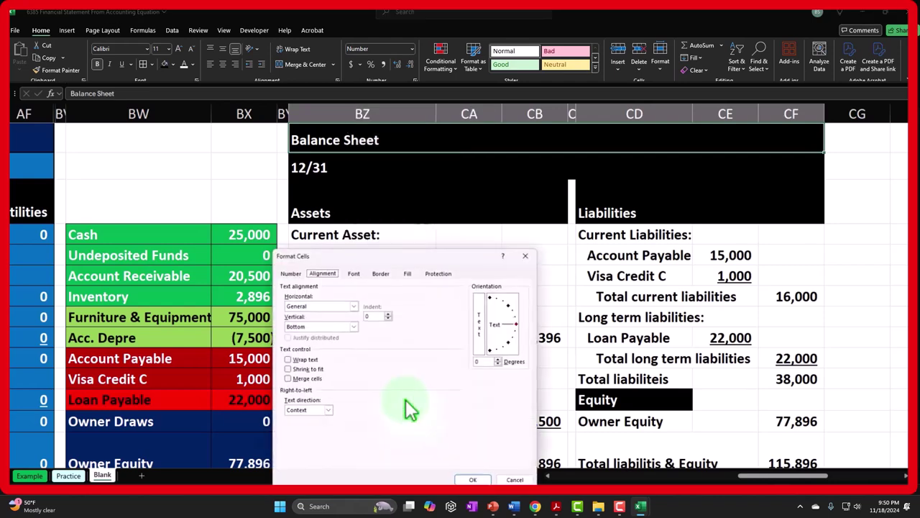
{"action": "left_click", "coordinate": [353, 307]}
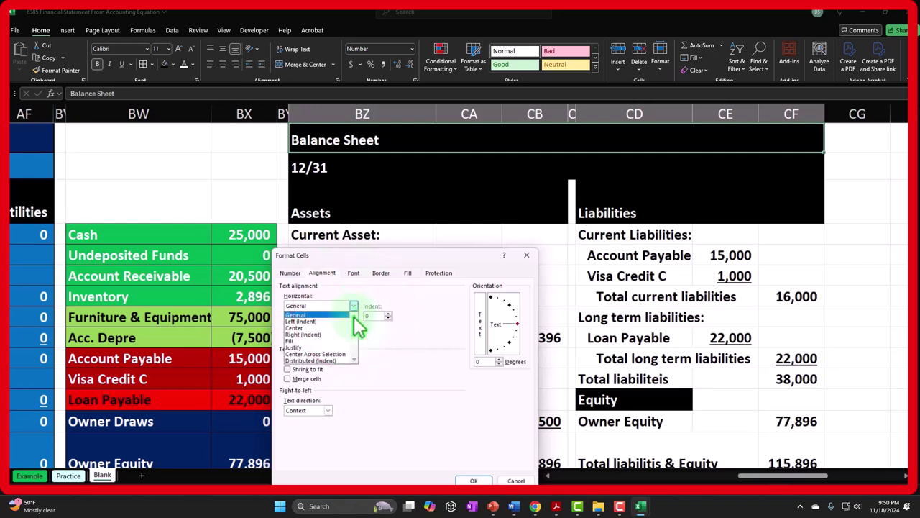
{"action": "left_click", "coordinate": [333, 356]}
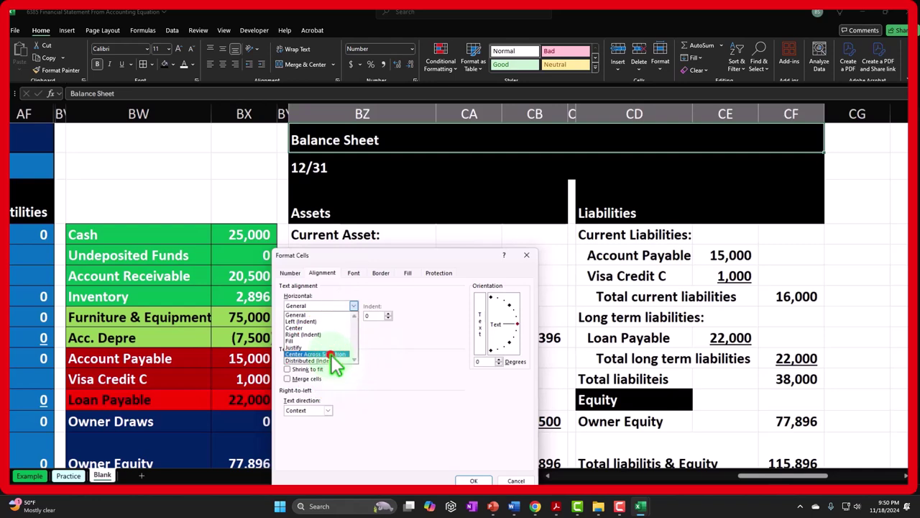
{"action": "left_click", "coordinate": [473, 480]}
{"action": "left_click", "coordinate": [482, 278]}
- Set the horizontal alignment of the 12/31 date row, BZ2:CF2, to Center Across Selection
{"action": "left_click_drag", "start_coordinate": [388, 179], "coordinate": [766, 167]}
{"action": "right_click", "coordinate": [422, 165]}
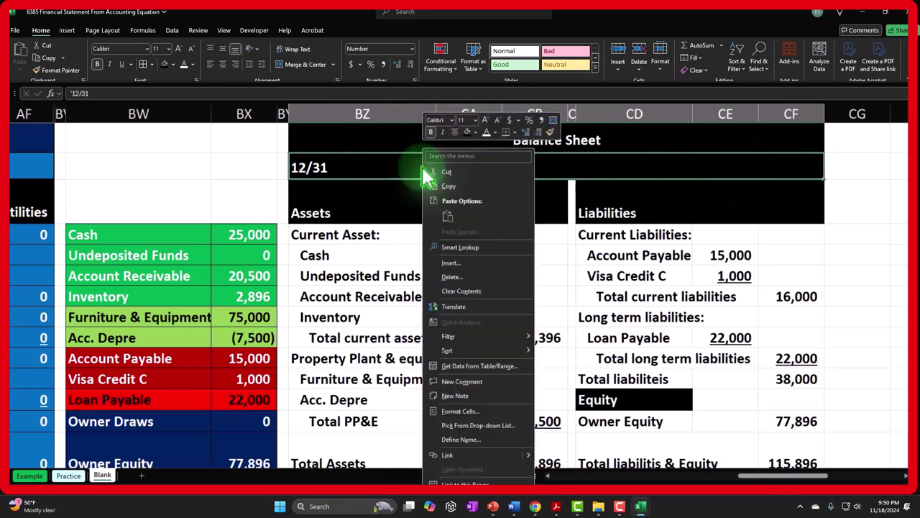
{"action": "left_click", "coordinate": [471, 411]}
{"action": "left_click", "coordinate": [414, 274]}
{"action": "left_click", "coordinate": [419, 306]}
{"action": "left_click", "coordinate": [414, 353]}
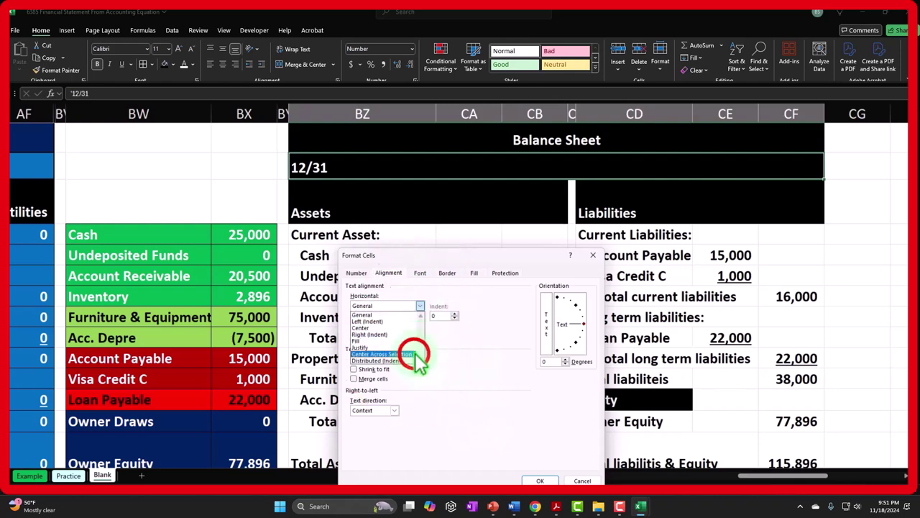
{"action": "left_click", "coordinate": [547, 478]}
- Center the Assets header across BZ3:CB3 with the Center Across Selection alignment
{"action": "left_click", "coordinate": [339, 206]}
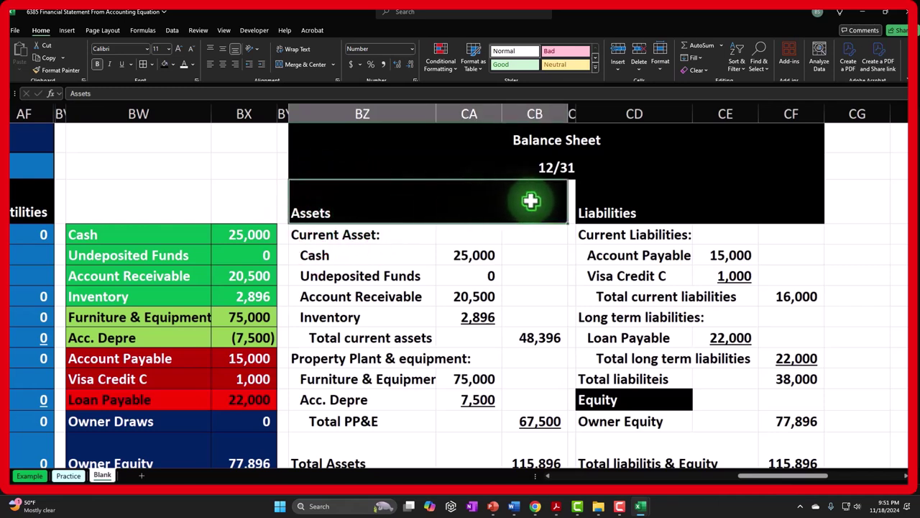
{"action": "right_click", "coordinate": [409, 211]}
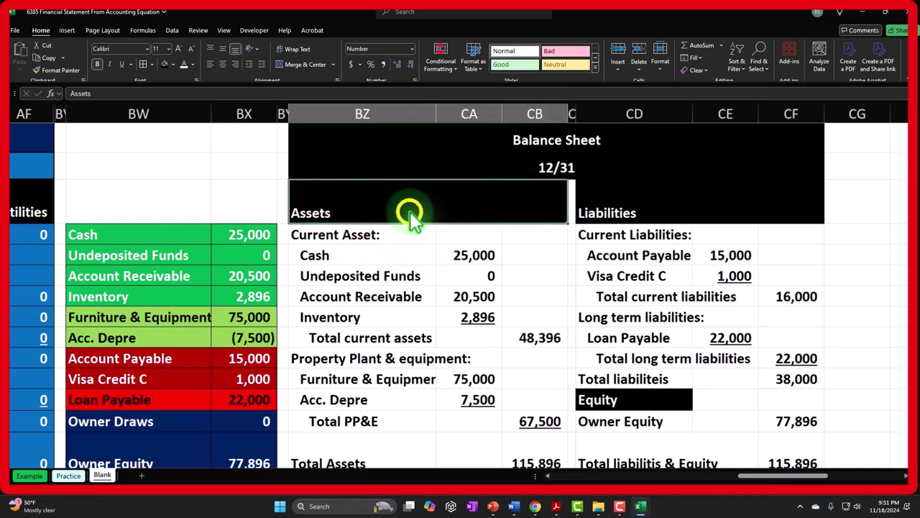
{"action": "left_click", "coordinate": [468, 416]}
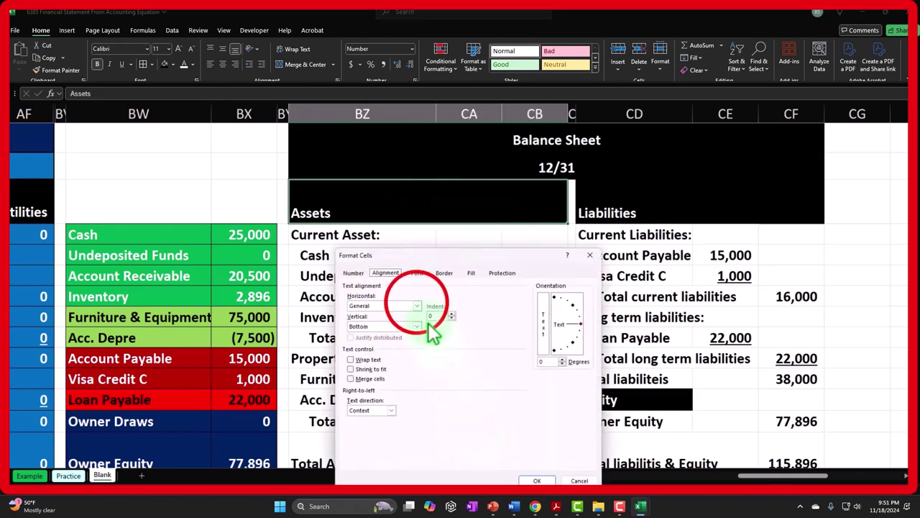
{"action": "left_click", "coordinate": [417, 306]}
{"action": "left_click", "coordinate": [424, 352]}
{"action": "left_click", "coordinate": [536, 480]}
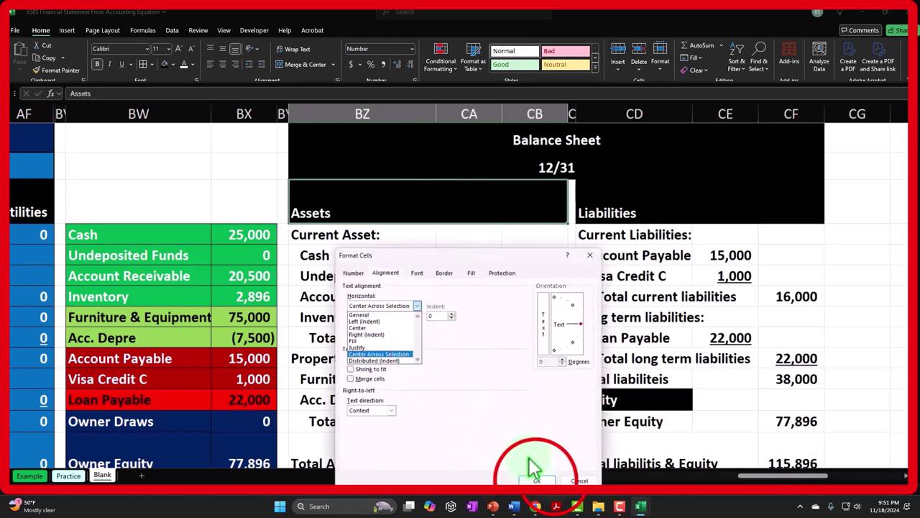
- Try the Distributed (Indent) horizontal alignment on the Liabilities header cells CD3:CF3
{"action": "left_click_drag", "start_coordinate": [591, 212], "coordinate": [795, 207]}
{"action": "right_click", "coordinate": [795, 208]}
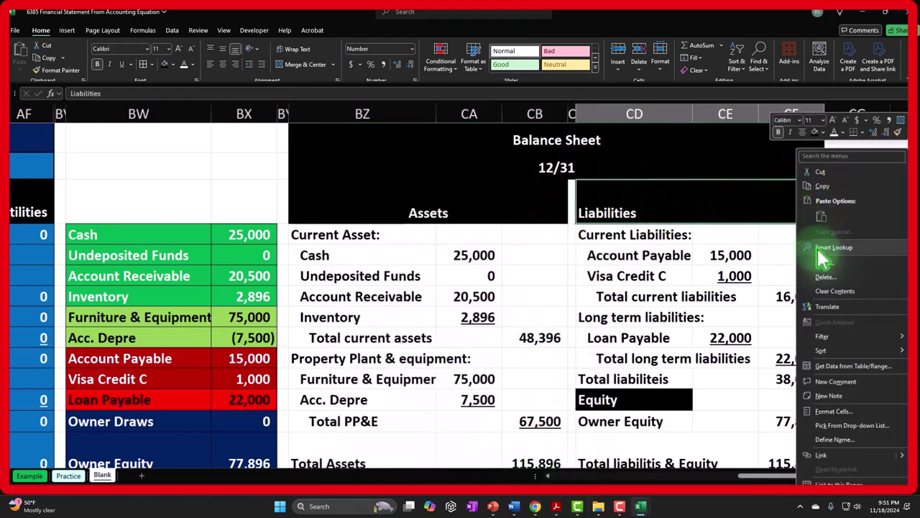
{"action": "left_click", "coordinate": [841, 411]}
{"action": "left_click", "coordinate": [727, 306]}
{"action": "left_click", "coordinate": [719, 352]}
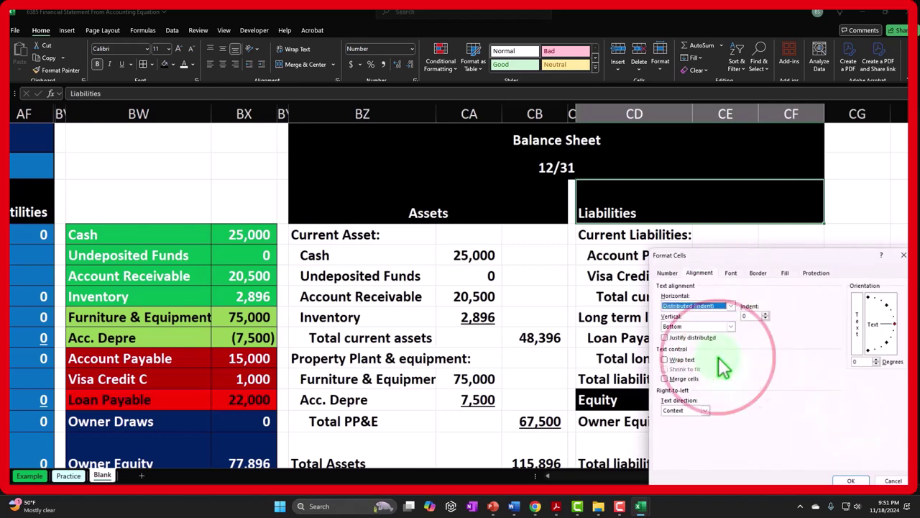
{"action": "left_click", "coordinate": [850, 480]}
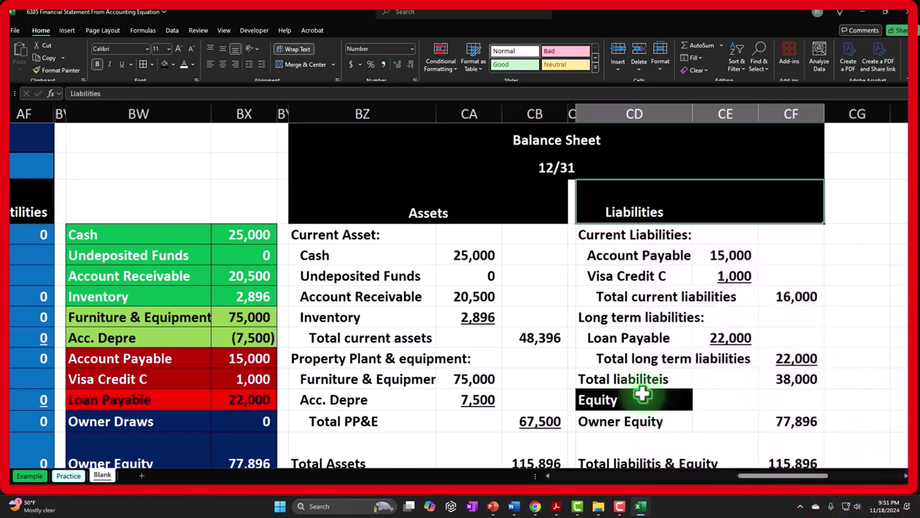
- Set the horizontal alignment of the Liabilities header, CD3:CF3, to Center Across Selection
{"action": "right_click", "coordinate": [633, 216]}
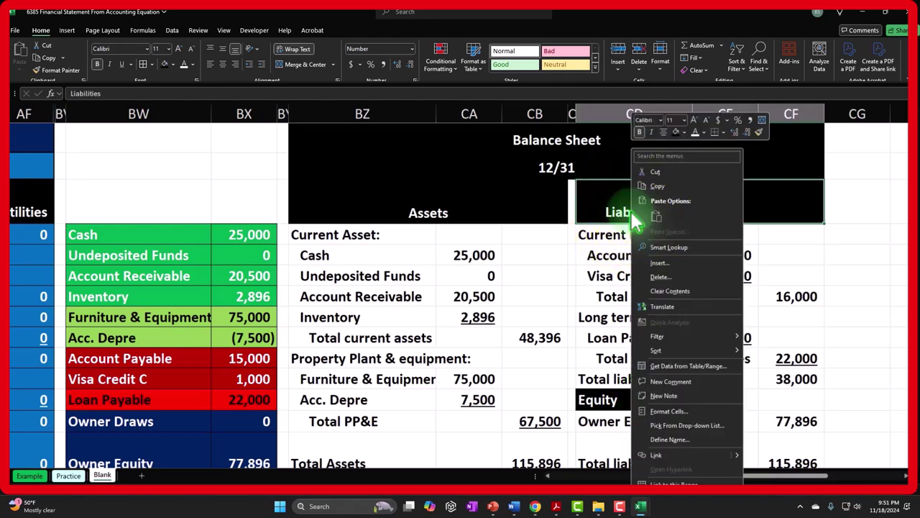
{"action": "left_click", "coordinate": [684, 411]}
{"action": "left_click", "coordinate": [634, 307]}
{"action": "left_click", "coordinate": [616, 355]}
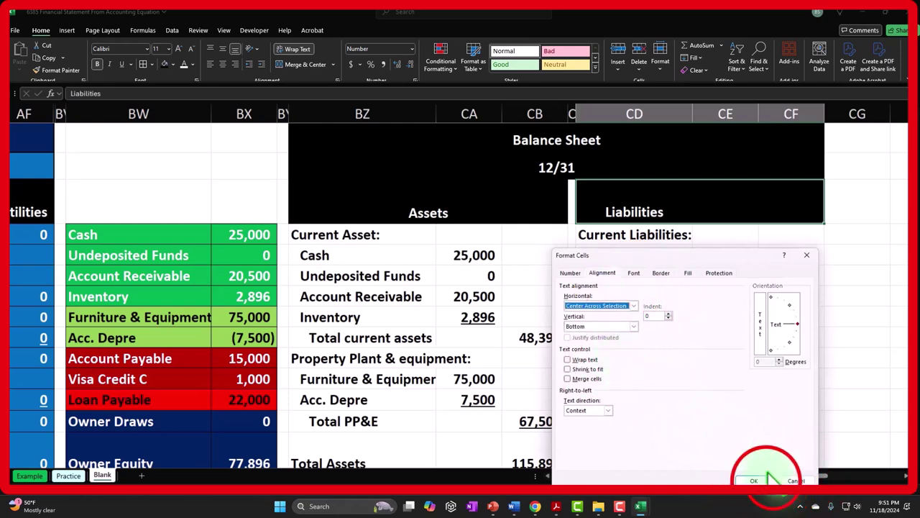
{"action": "left_click", "coordinate": [765, 480]}
- Fill the Equity header row CD12:CF12 black and center its text across those three cells
{"action": "left_click", "coordinate": [650, 400]}
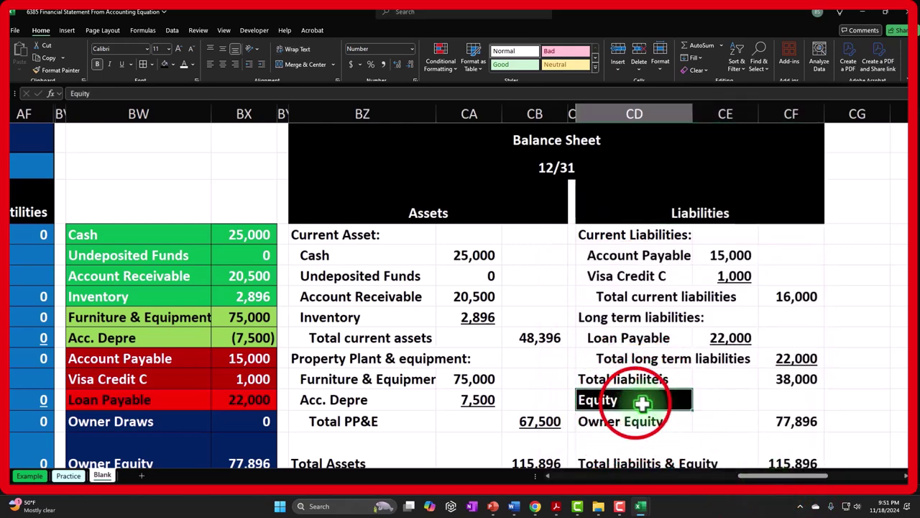
{"action": "left_click_drag", "start_coordinate": [635, 402], "coordinate": [777, 400]}
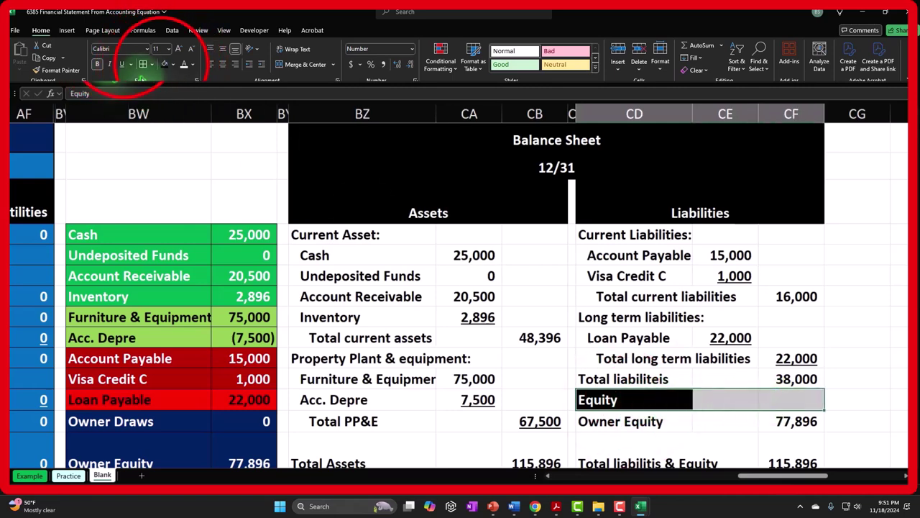
{"action": "left_click", "coordinate": [165, 64]}
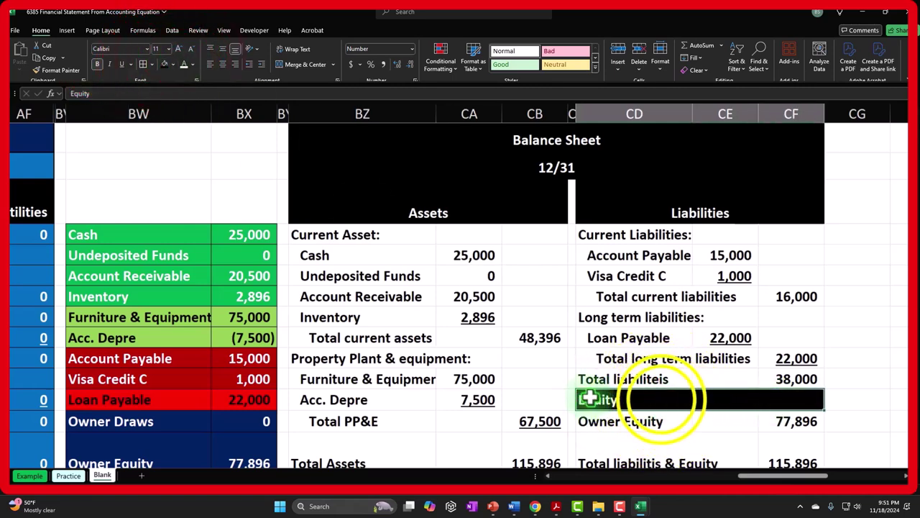
{"action": "right_click", "coordinate": [661, 402]}
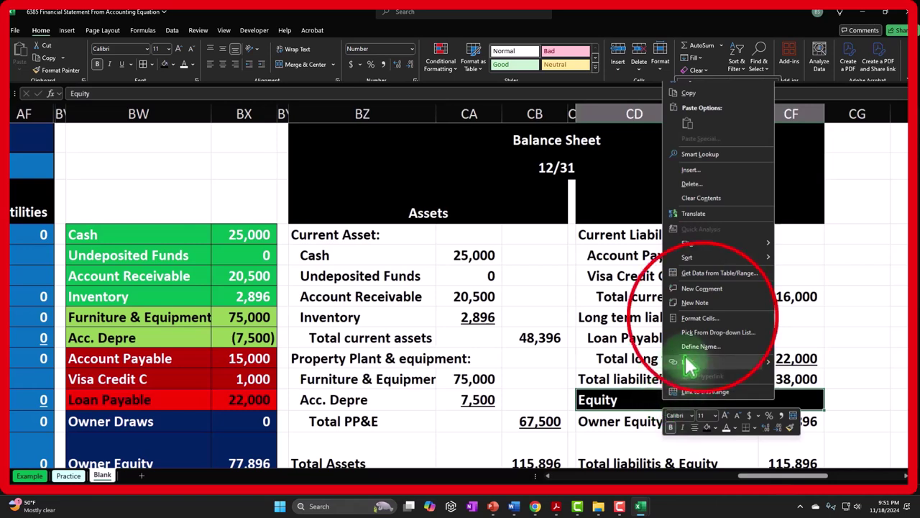
{"action": "left_click", "coordinate": [699, 318]}
{"action": "left_click", "coordinate": [647, 246]}
{"action": "left_click", "coordinate": [643, 294]}
{"action": "left_click", "coordinate": [772, 421]}
{"action": "left_click", "coordinate": [630, 355]}
- Fill the Assets section body, BZ4:CB14, with a pale sky blue standard color and add borders to all its cells
{"action": "scroll", "coordinate": [541, 290], "scroll_direction": "down", "scroll_amount": 1}
{"action": "left_click_drag", "start_coordinate": [370, 175], "coordinate": [520, 401]}
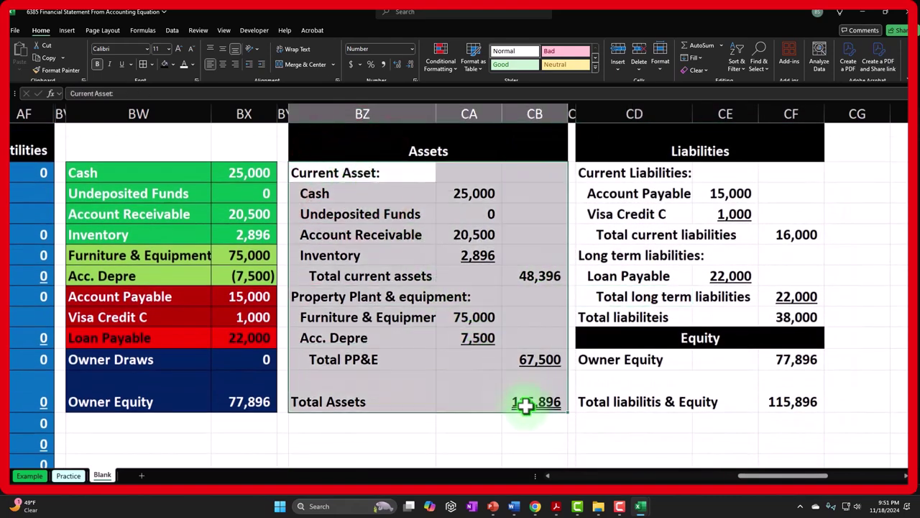
{"action": "right_click", "coordinate": [409, 252]}
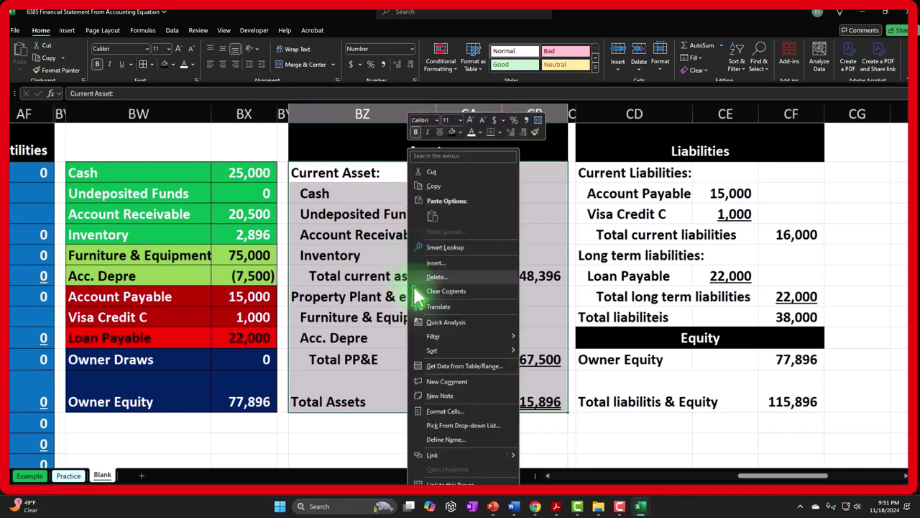
{"action": "left_click", "coordinate": [446, 410]}
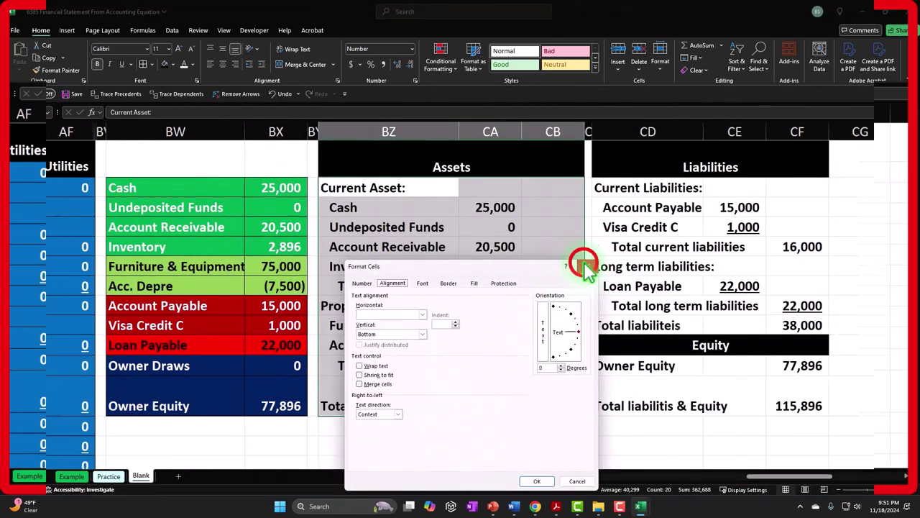
{"action": "left_click", "coordinate": [570, 255]}
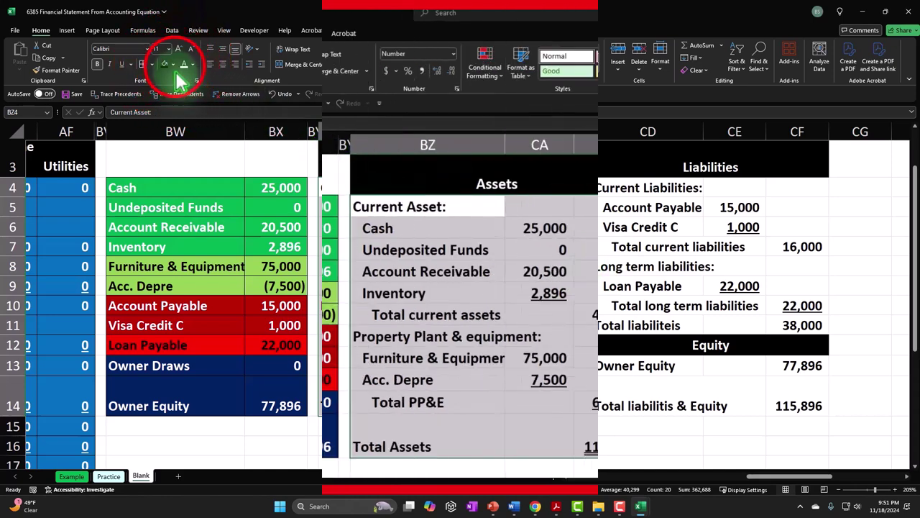
{"action": "left_click", "coordinate": [171, 64]}
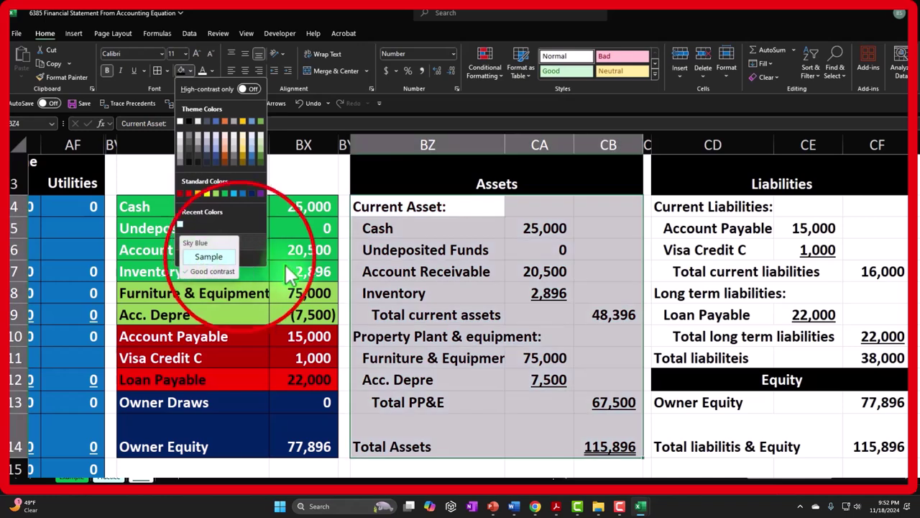
{"action": "left_click", "coordinate": [230, 257]}
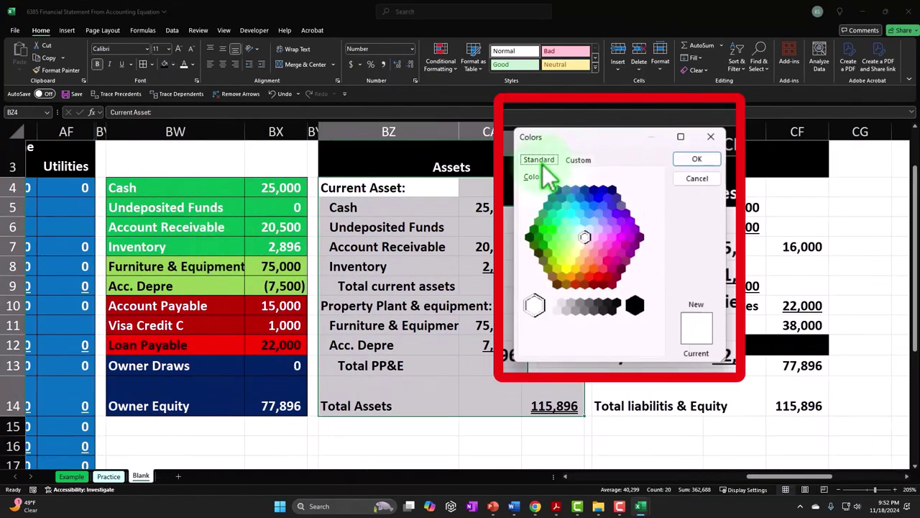
{"action": "left_click", "coordinate": [580, 228]}
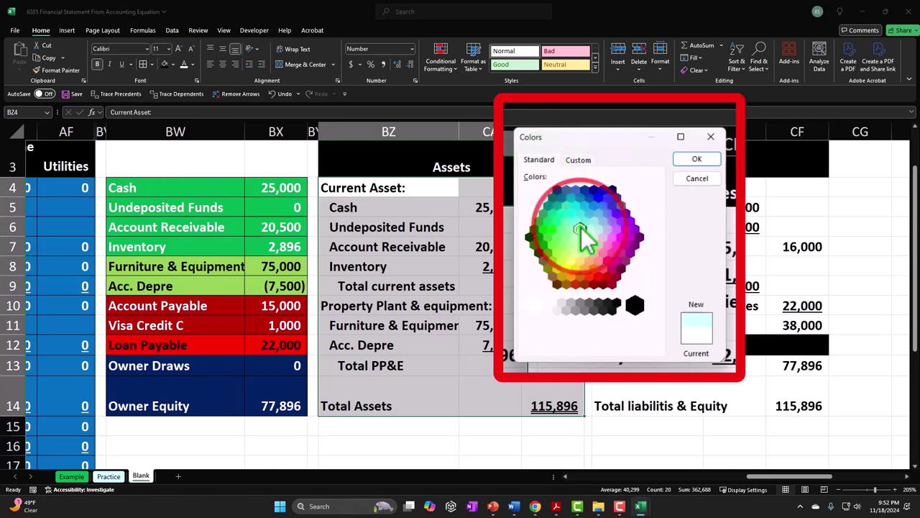
{"action": "left_click", "coordinate": [694, 158]}
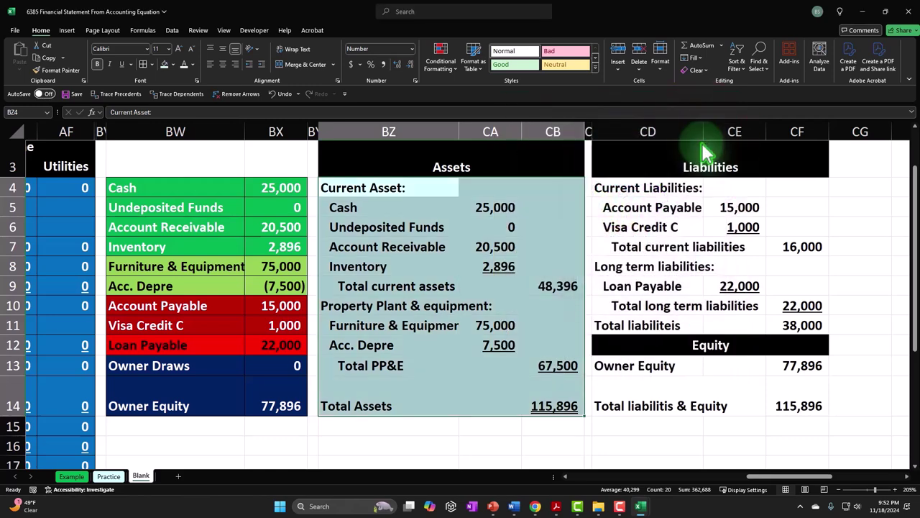
{"action": "left_click", "coordinate": [143, 64]}
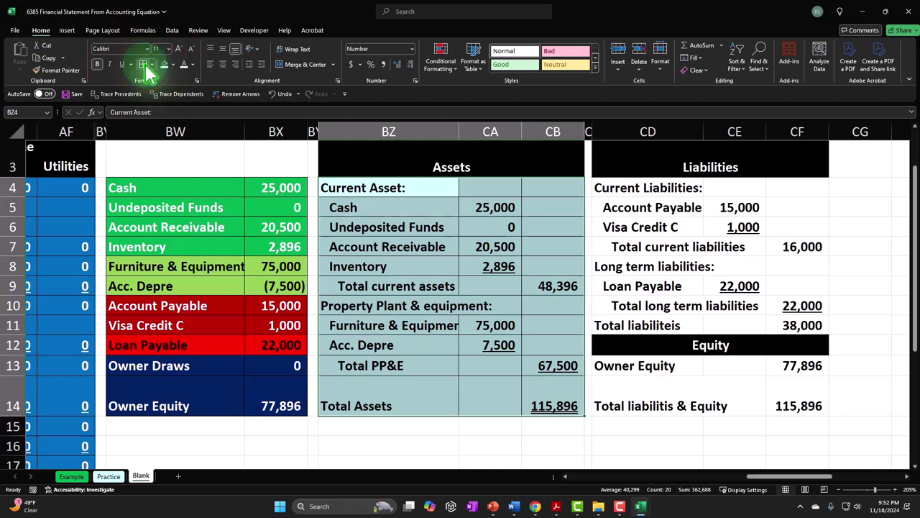
- Apply the same pale blue fill and cell borders to the liabilities rows CD4:CF11 and the equity rows CD13:CF14
{"action": "left_click_drag", "start_coordinate": [600, 187], "coordinate": [719, 267]}
{"action": "left_click_drag", "start_coordinate": [790, 311], "coordinate": [841, 351]}
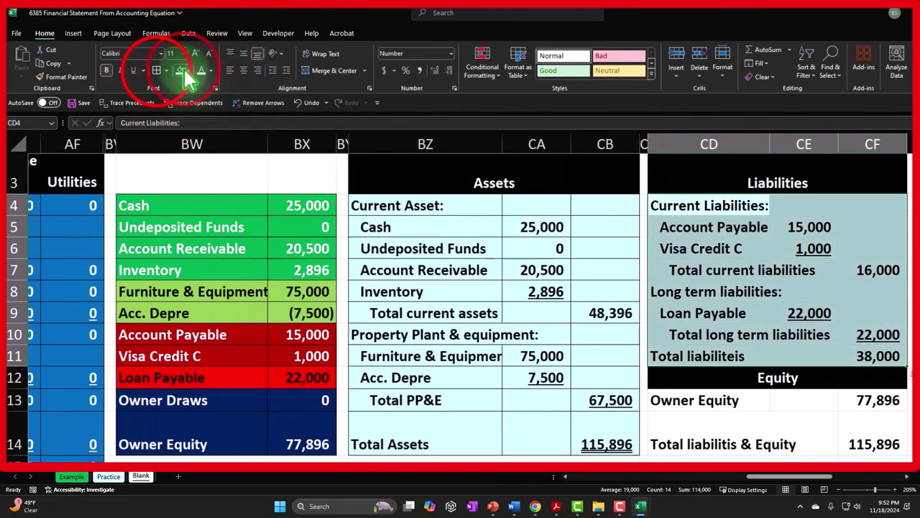
{"action": "left_click", "coordinate": [156, 70]}
{"action": "left_click", "coordinate": [708, 400]}
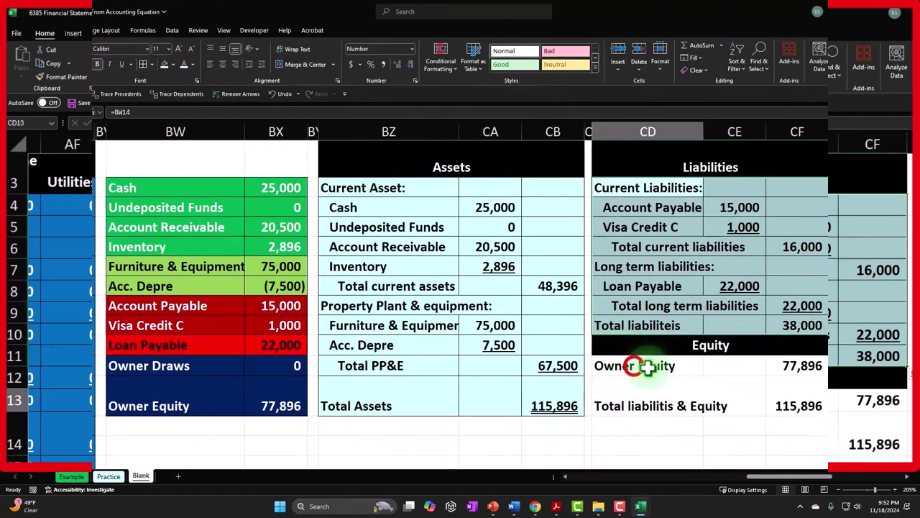
{"action": "left_click_drag", "start_coordinate": [647, 367], "coordinate": [768, 389]}
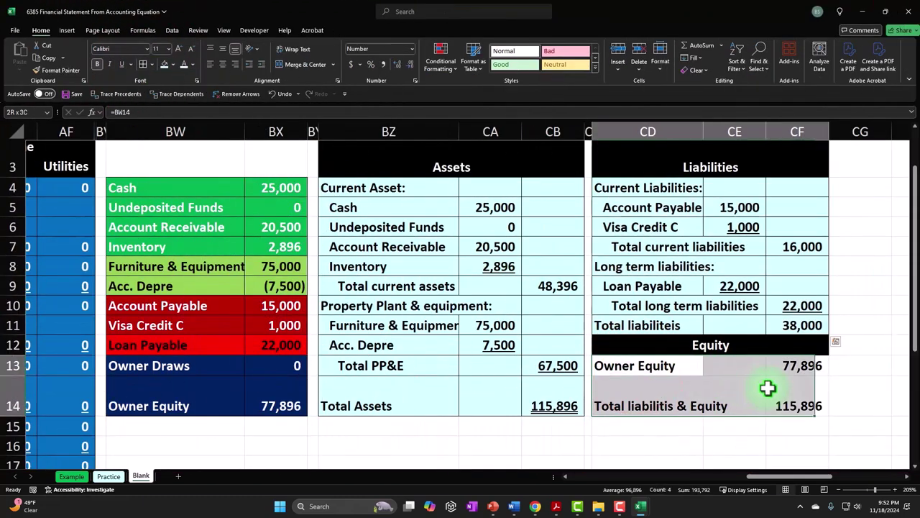
{"action": "left_click", "coordinate": [167, 65]}
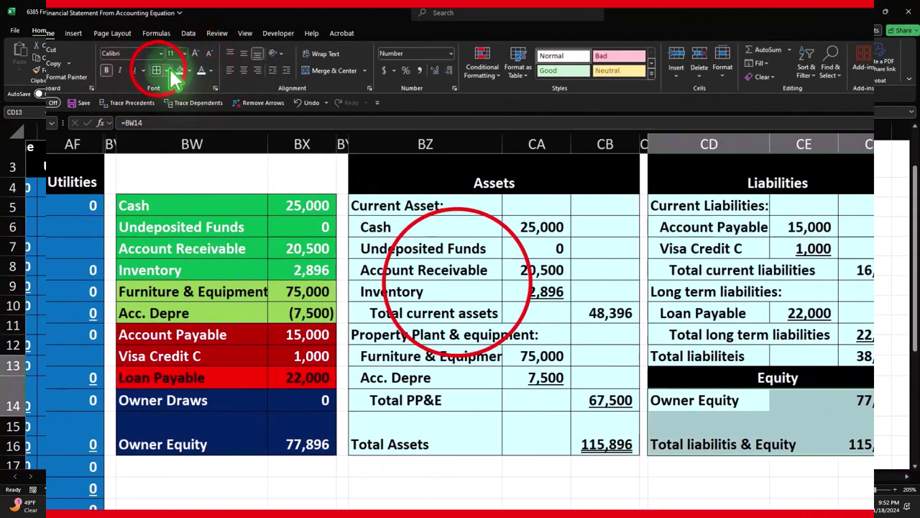
- Run a spelling check on the sheet and ignore all occurrences of the abbreviations "Depre" and "bal"
{"action": "left_click", "coordinate": [457, 284]}
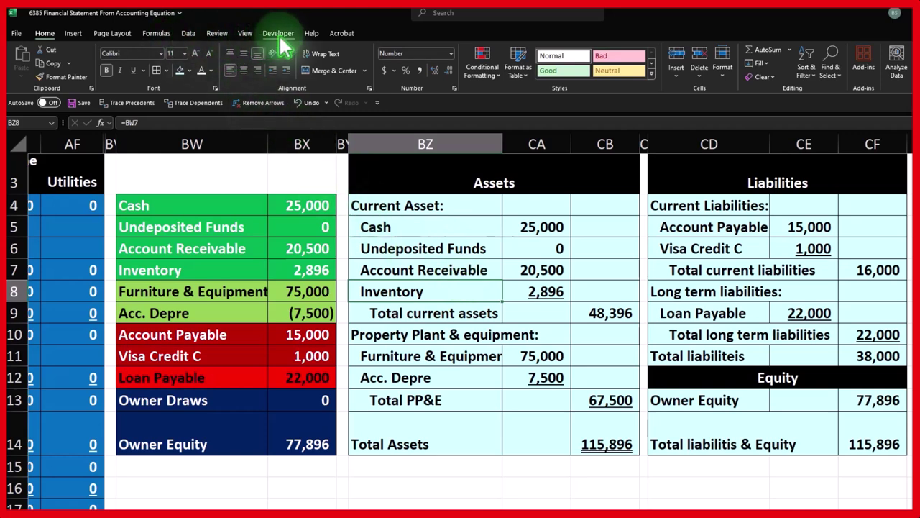
{"action": "left_click", "coordinate": [216, 33]}
{"action": "left_click", "coordinate": [22, 61]}
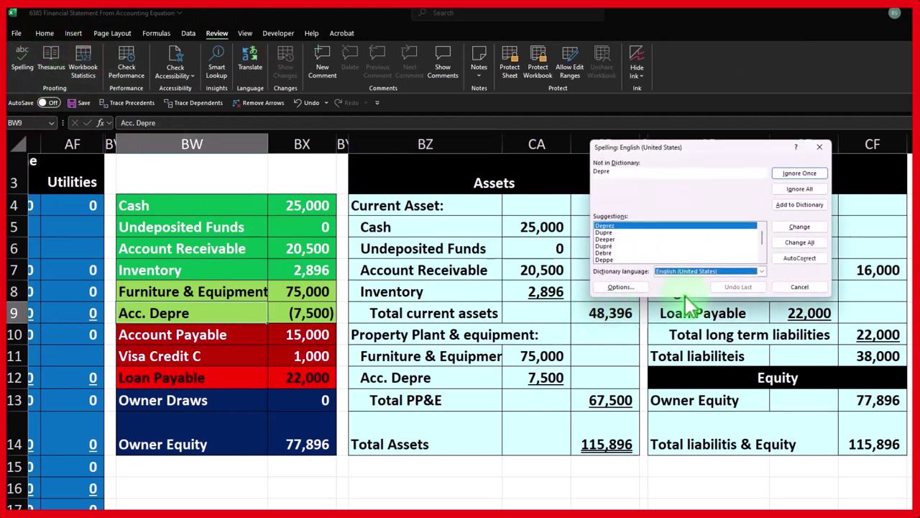
{"action": "left_click", "coordinate": [806, 189]}
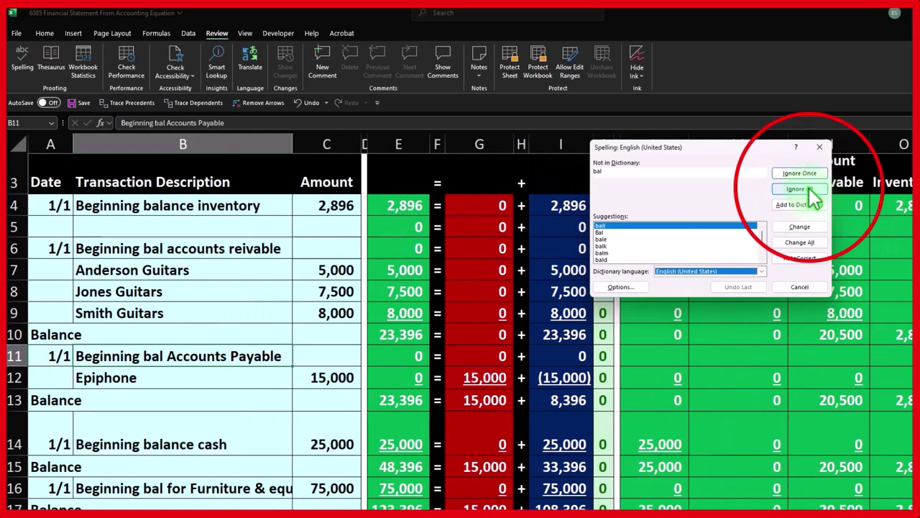
{"action": "left_click", "coordinate": [809, 188]}
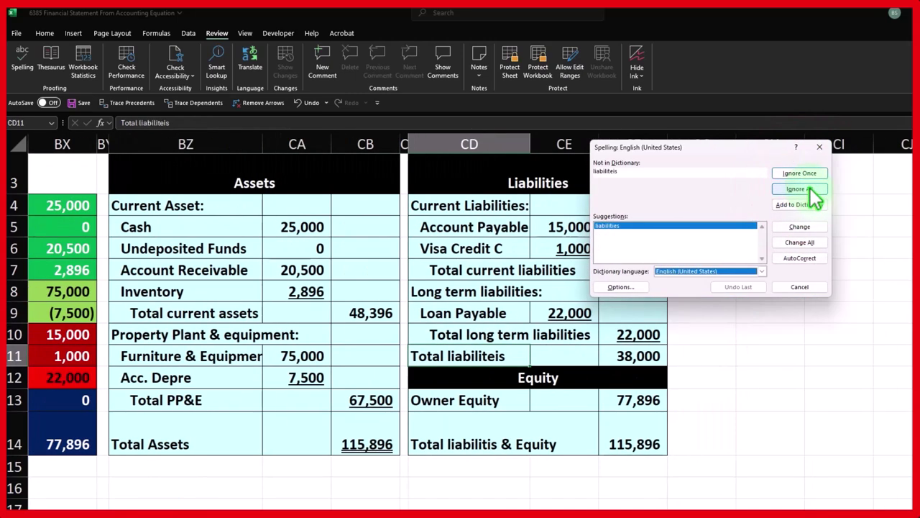
- Correct "liabiliteis" and "liabilitis" to "liabilities", and continue the check from the sheet's beginning, changing "reivable" to "relivable"
{"action": "left_click", "coordinate": [803, 228]}
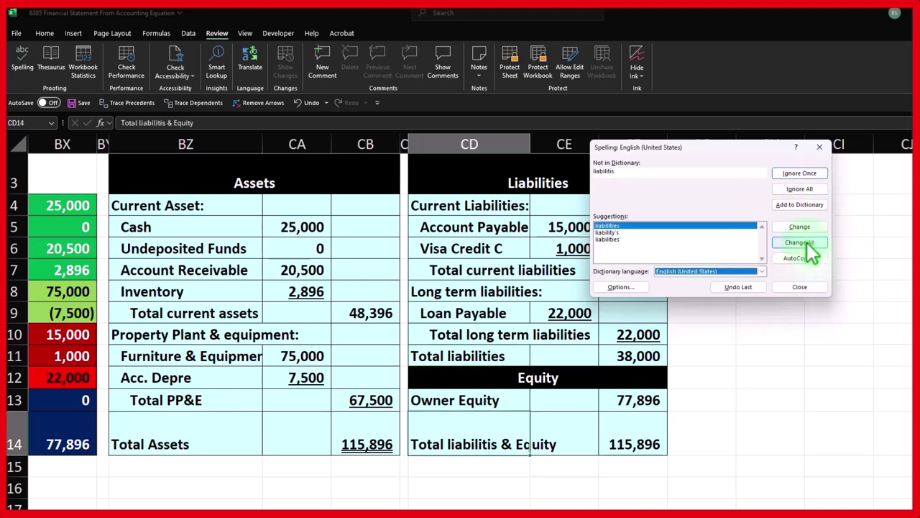
{"action": "left_click", "coordinate": [809, 244]}
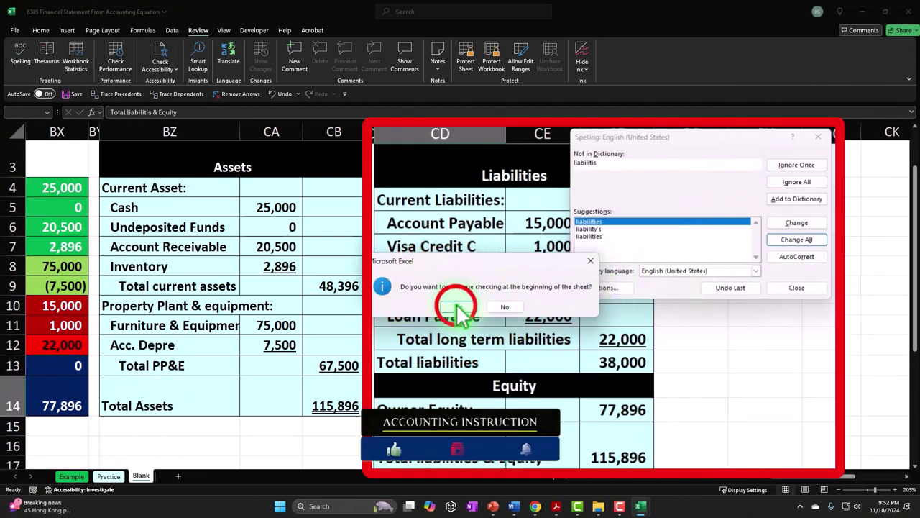
{"action": "left_click", "coordinate": [444, 280]}
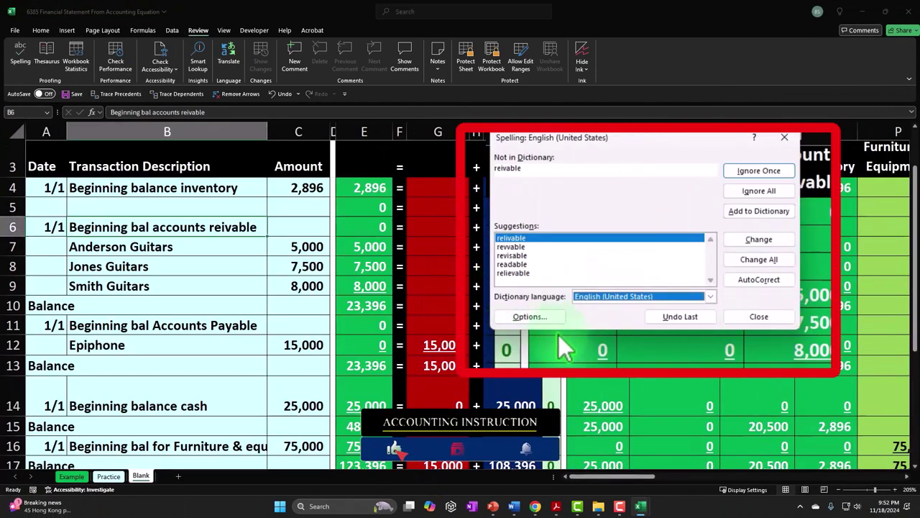
{"action": "left_click", "coordinate": [751, 241]}
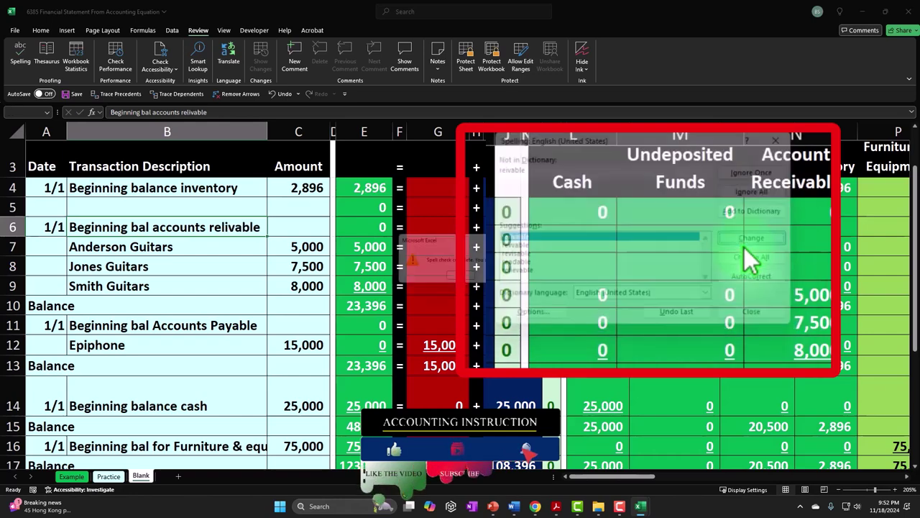
{"action": "left_click", "coordinate": [462, 278]}
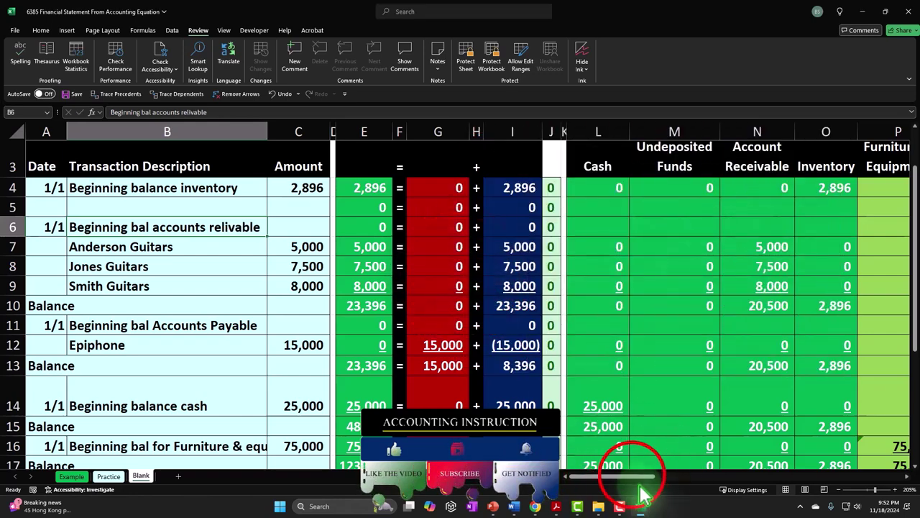
- Return to the balance sheet and select the equity section's rows, CD13:CF14
{"action": "left_click_drag", "start_coordinate": [632, 482], "coordinate": [805, 480]}
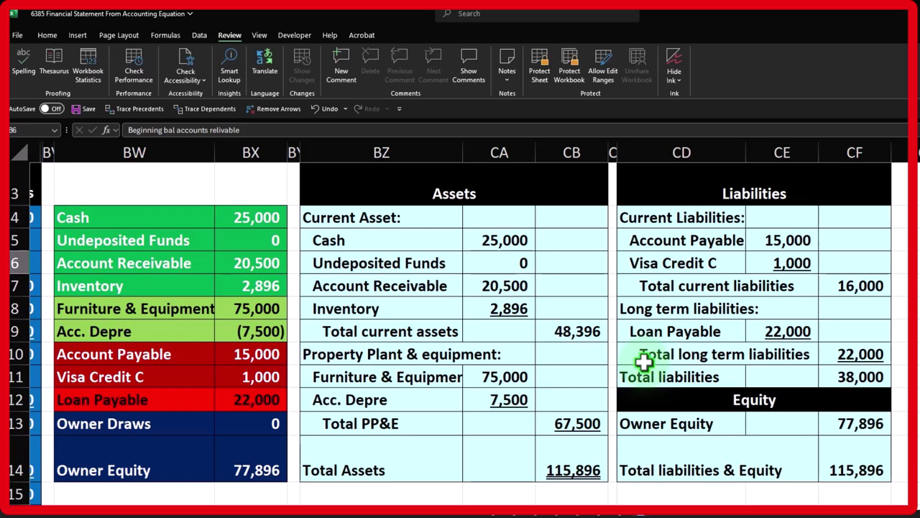
{"action": "left_click_drag", "start_coordinate": [719, 423], "coordinate": [824, 460]}
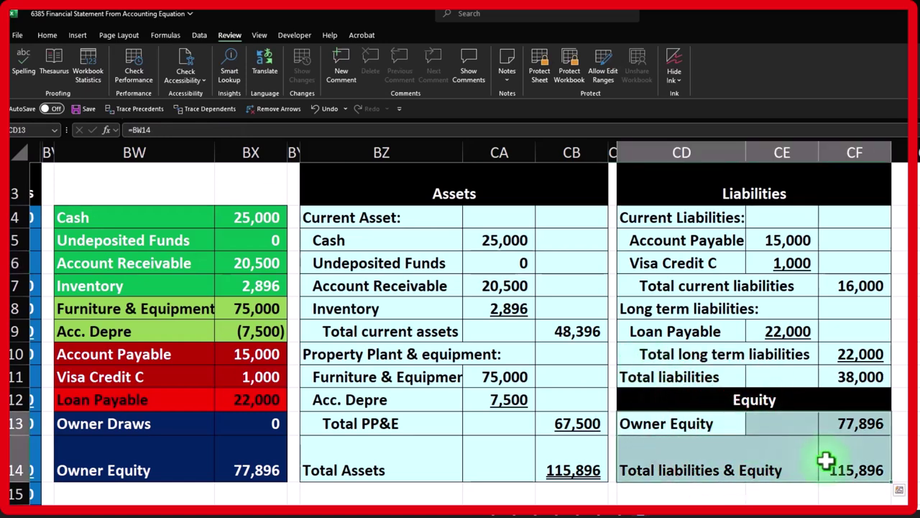